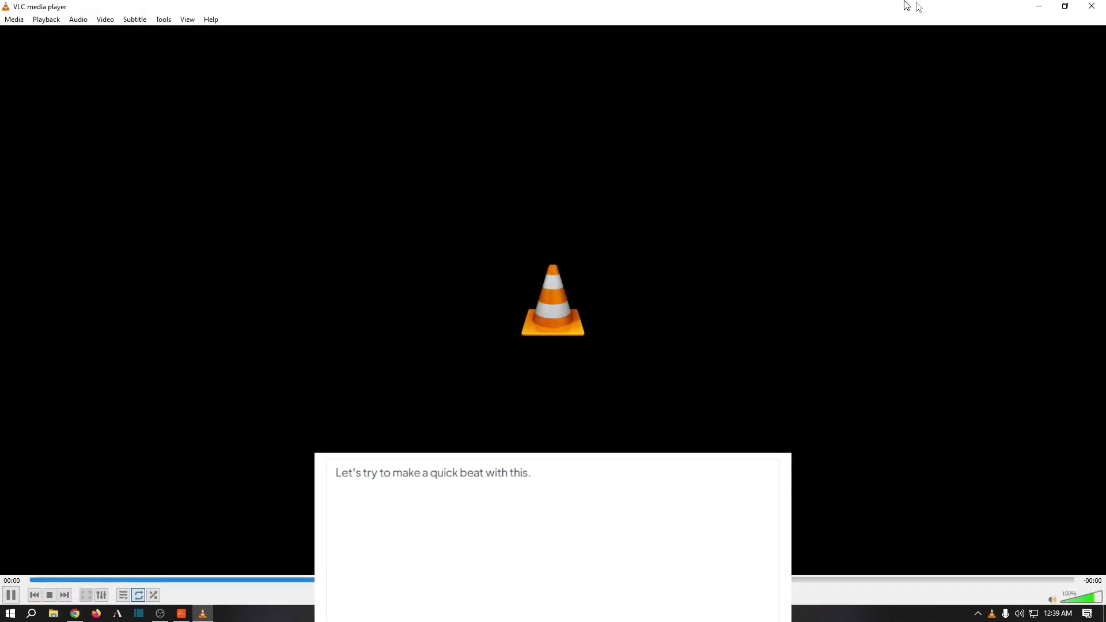
Close VLC and build a one-bar drum clip in Bitwig with C1 kick notes on all four beats.
left_click(1093, 8)
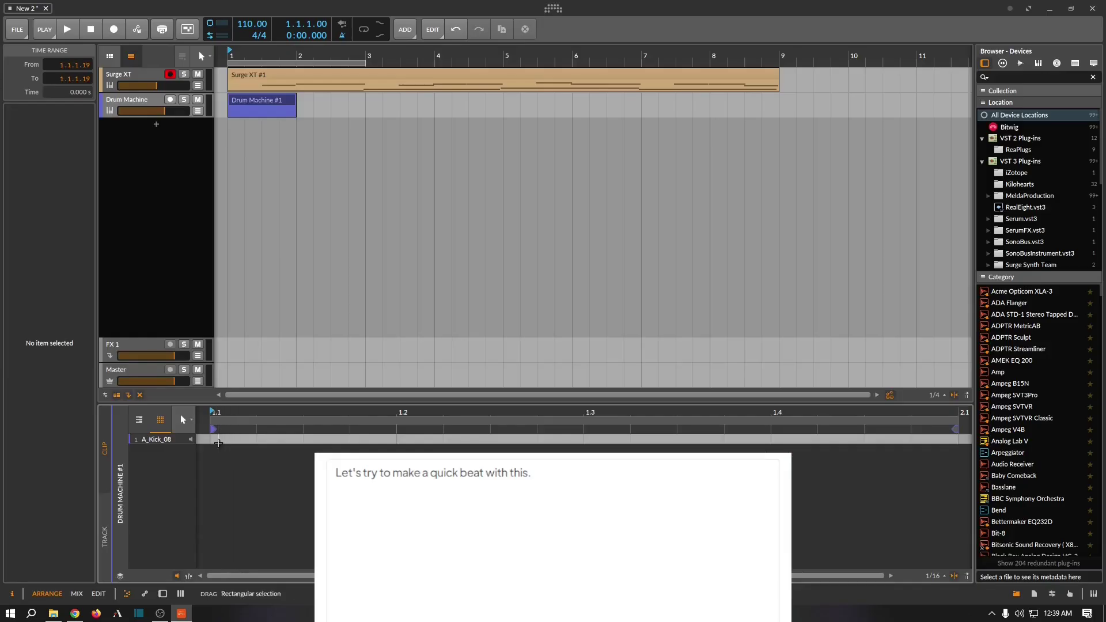
double_click(218, 443)
key("space")
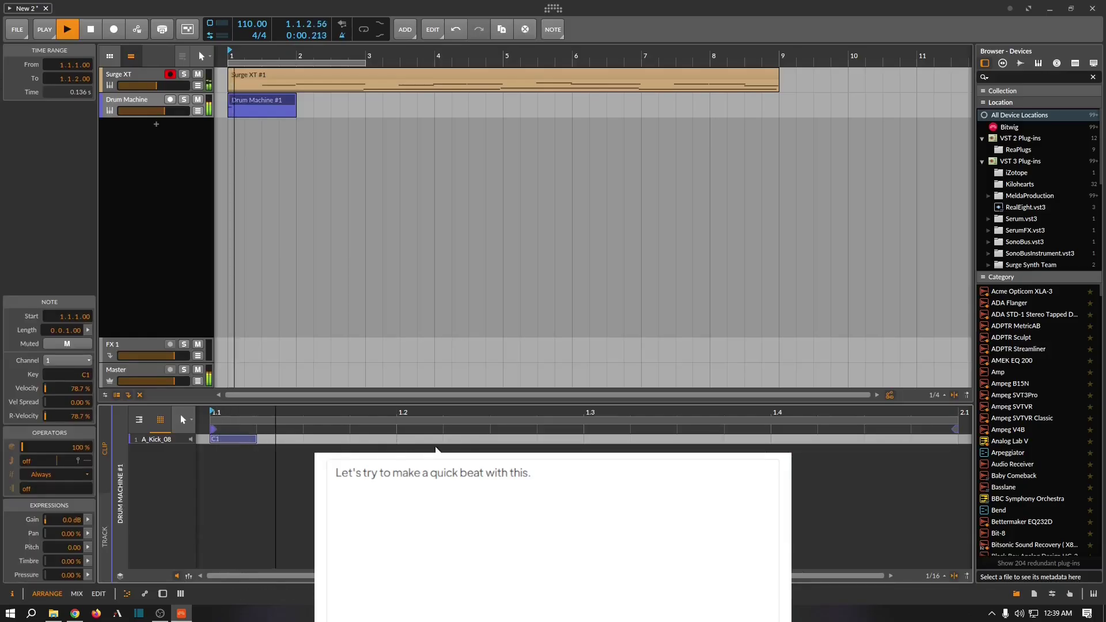
key("space")
double_click(409, 440)
double_click(600, 439)
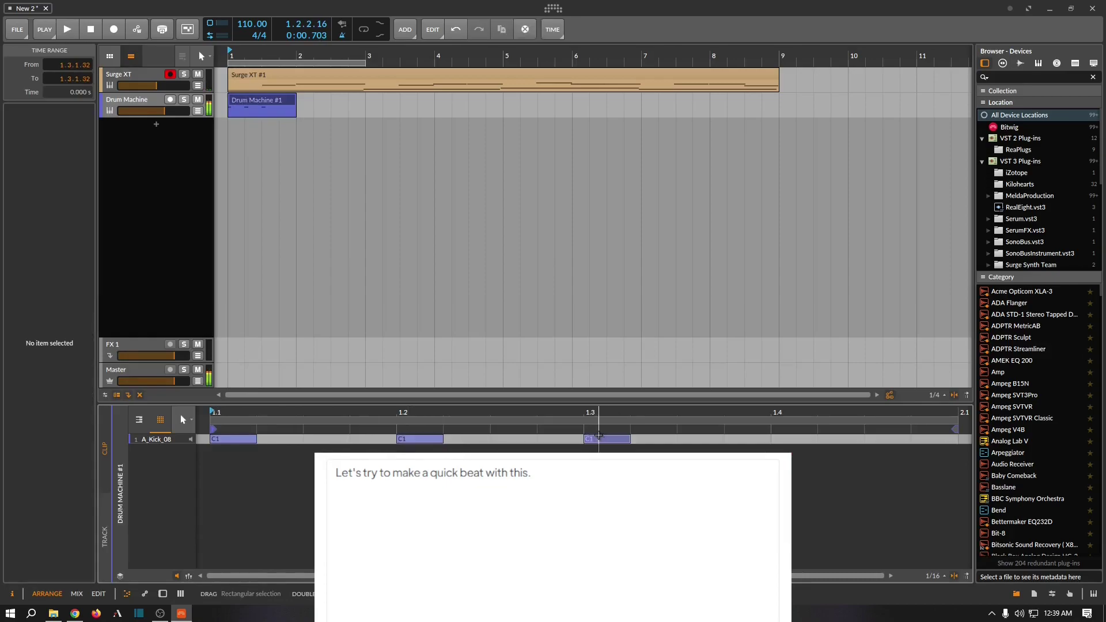
double_click(783, 439)
key("space")
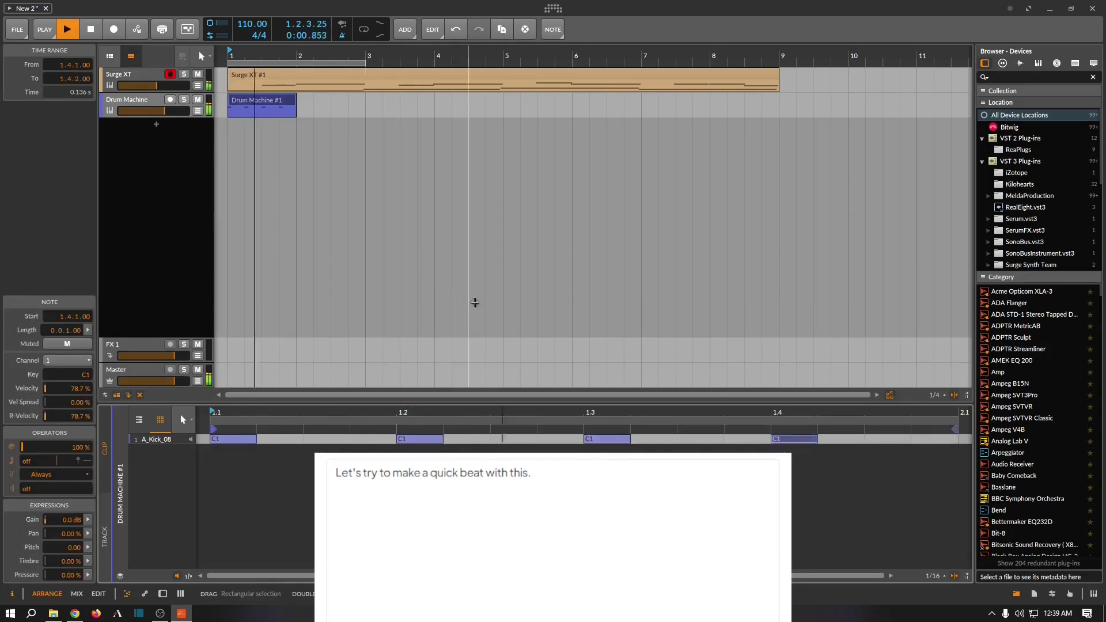
Duplicate the one-bar drum clip four times so the kick pattern fills bars 1 to 5.
left_click(288, 101)
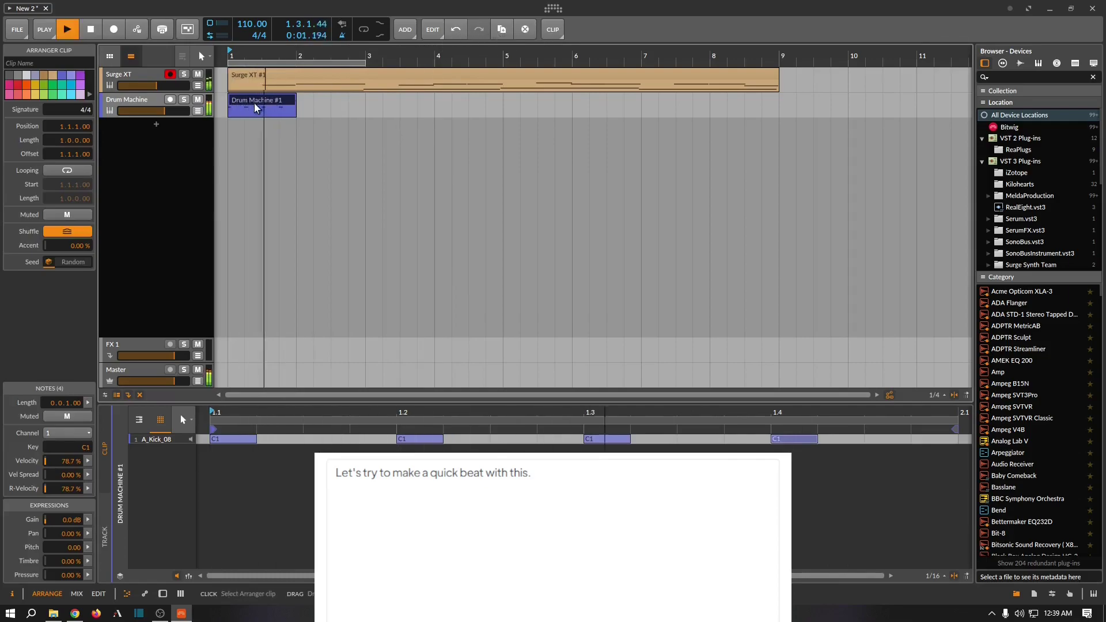
left_click(502, 30)
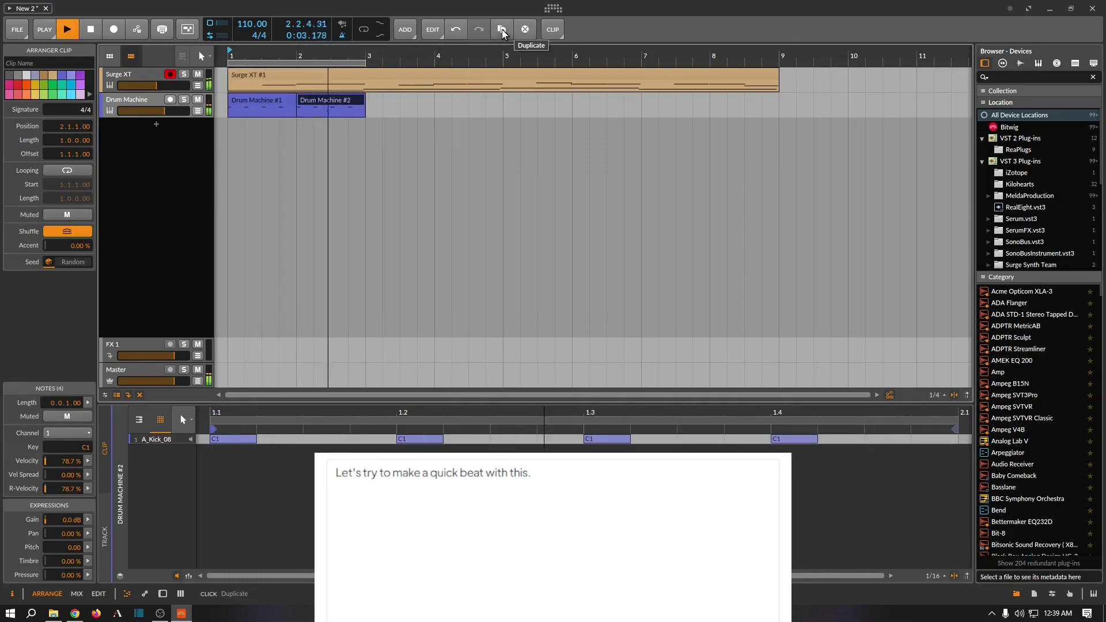
left_click(502, 30)
left_click(501, 30)
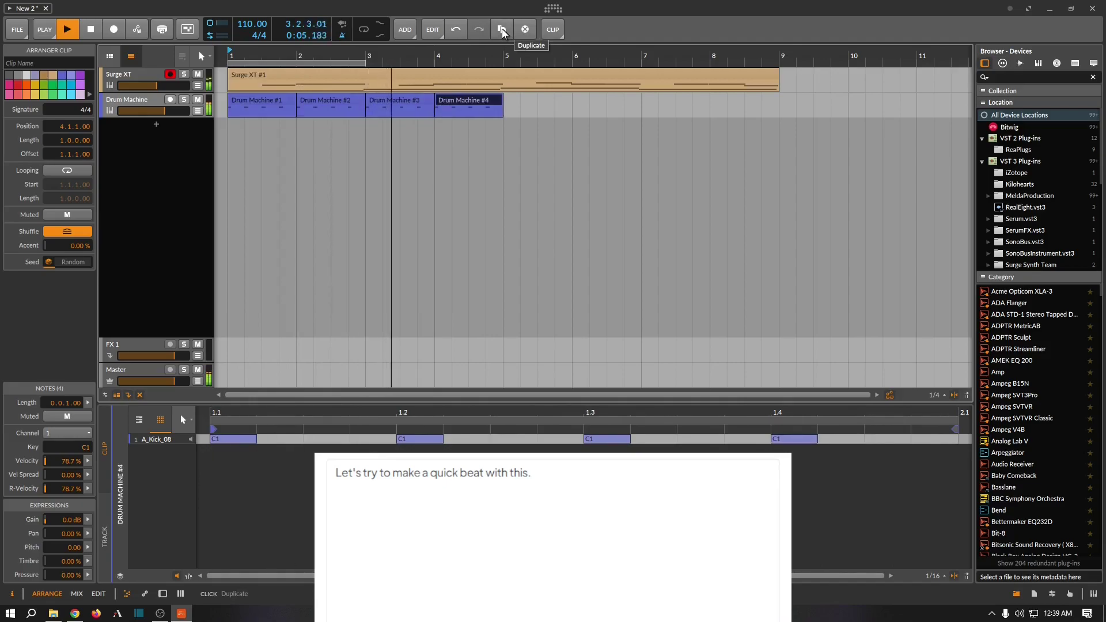
left_click(502, 30)
Set the project tempo to 115 BPM and replay the arrangement from the first drum clip.
scroll(252, 30, "up", 6)
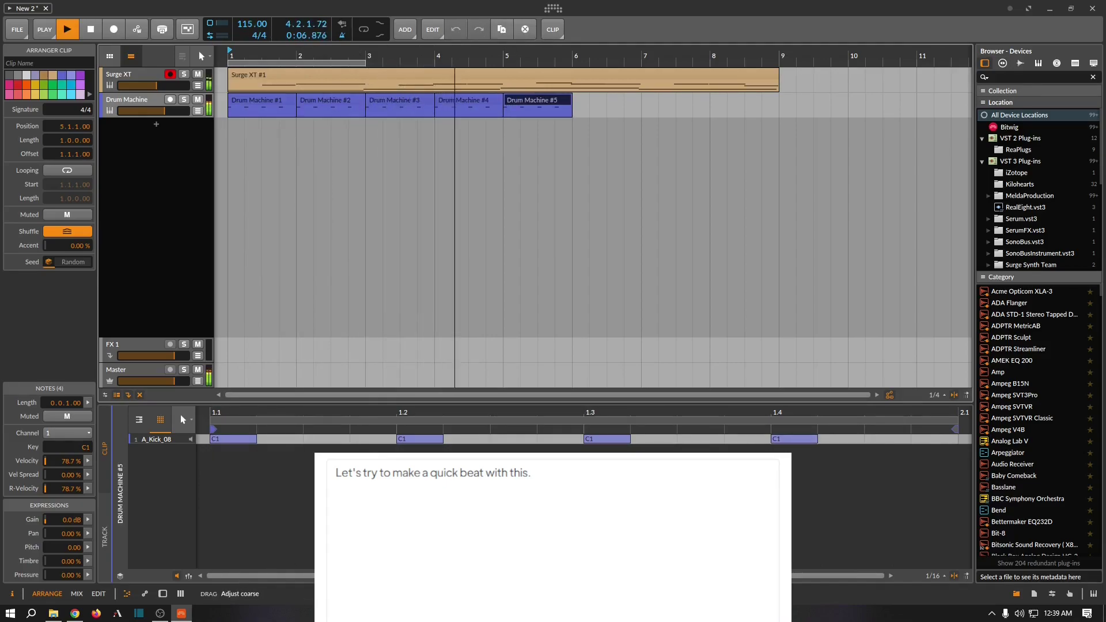
left_click_drag(251, 30, 251, 27)
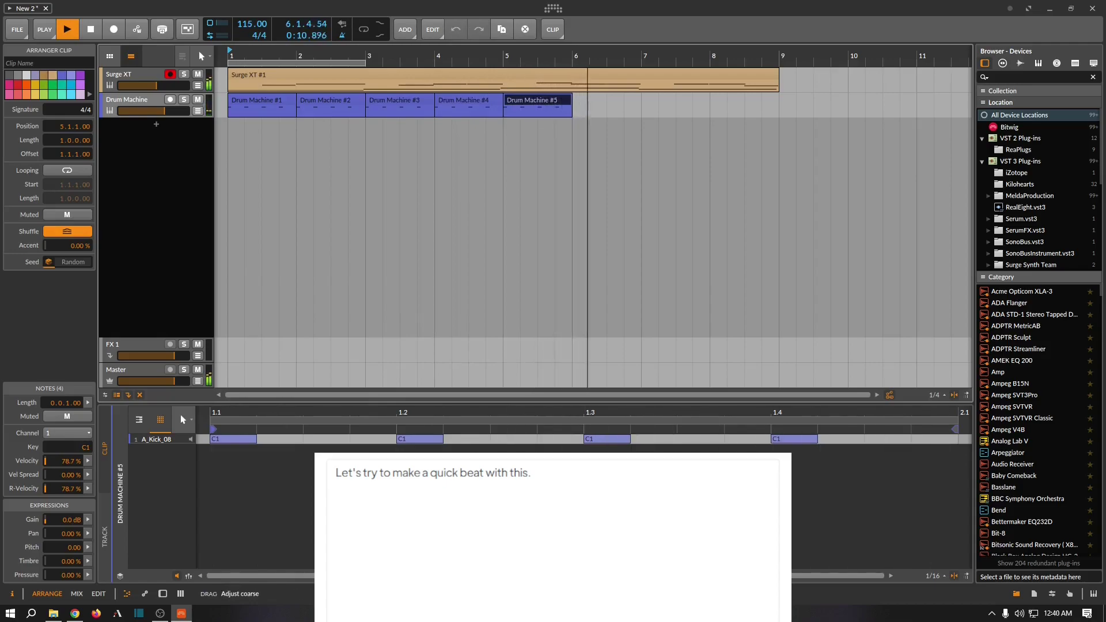
key("space")
left_click(276, 106)
key("space")
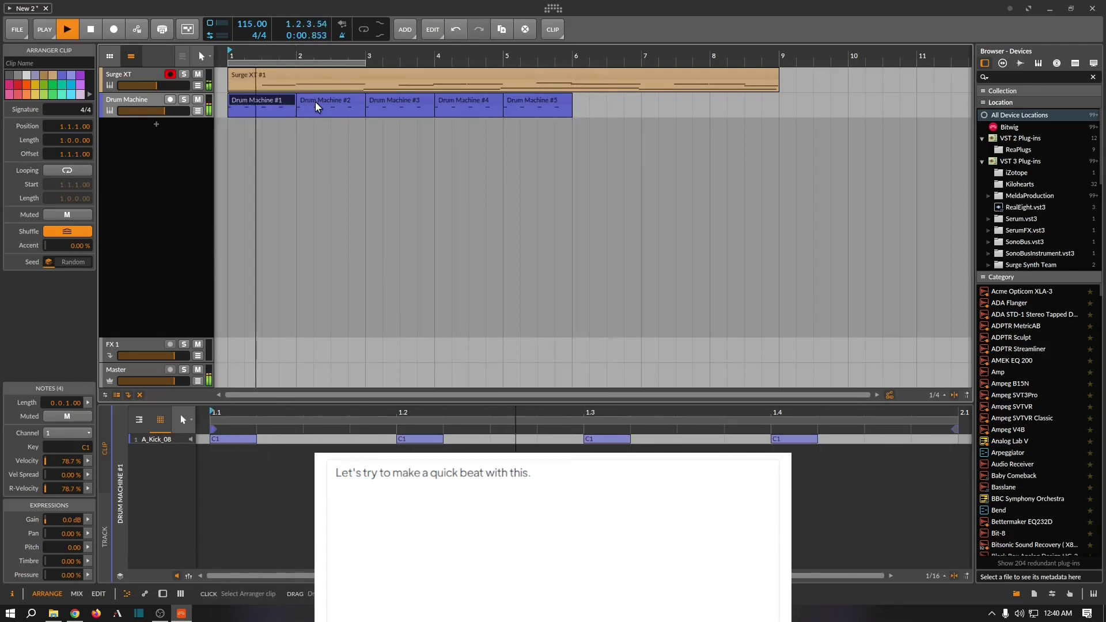
left_click(317, 104)
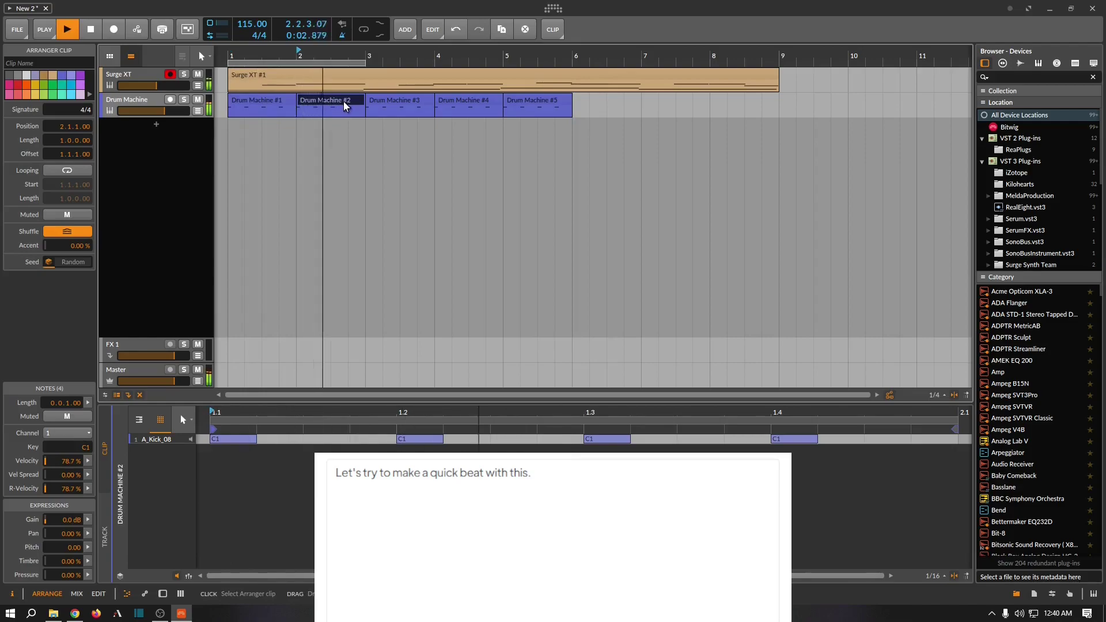
Add extra C1 kick notes at 1.3.4 and 1.4.4 in the fourth drum clip.
left_click(455, 102)
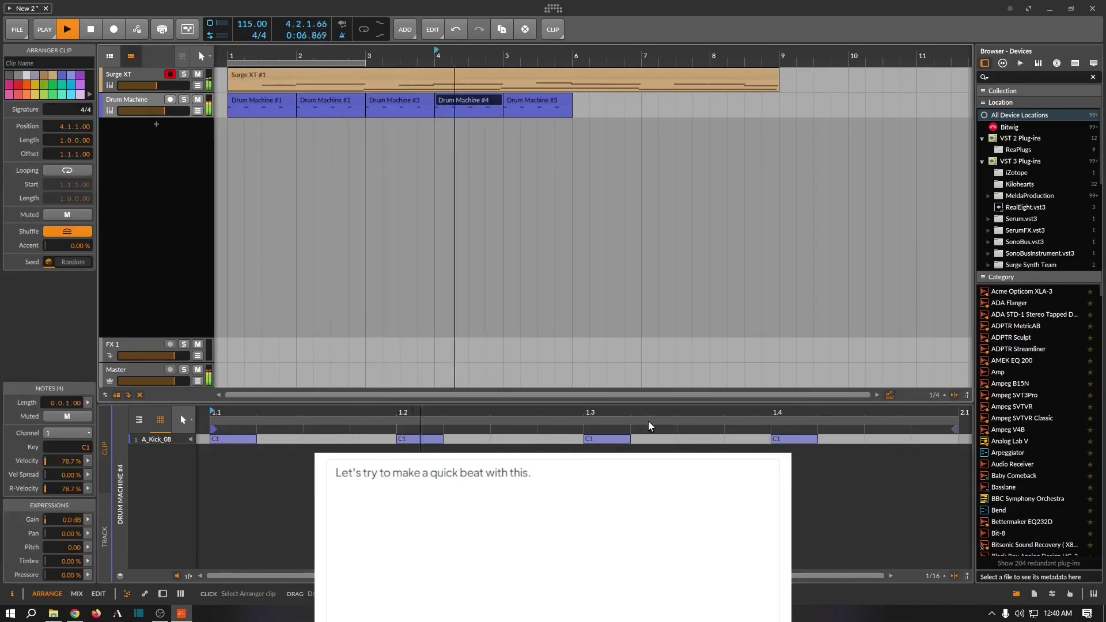
key("space")
double_click(757, 440)
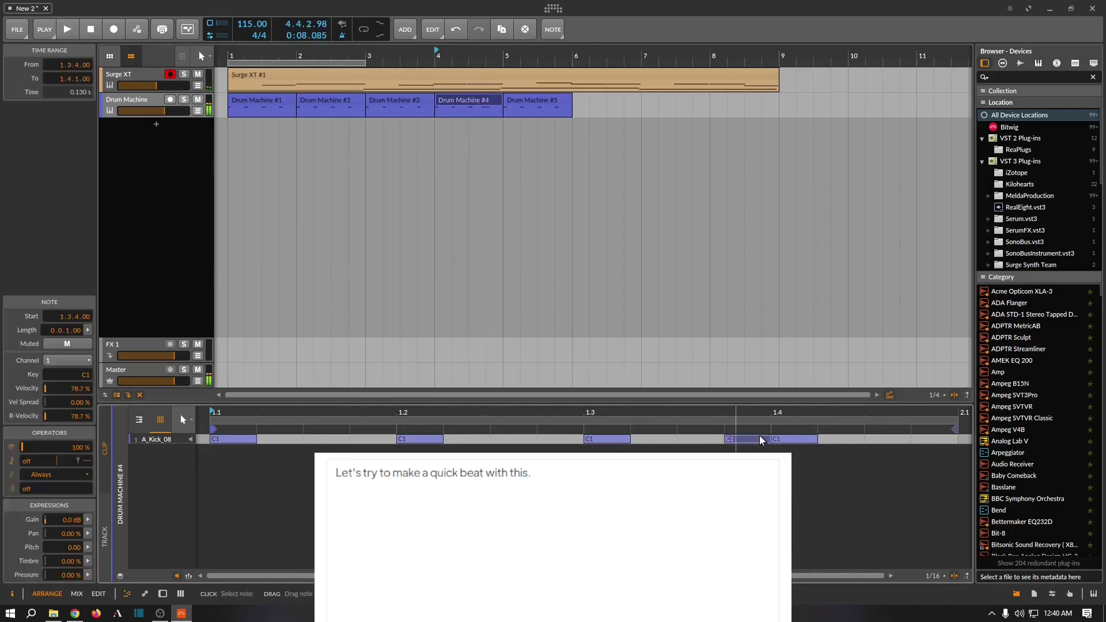
double_click(908, 439)
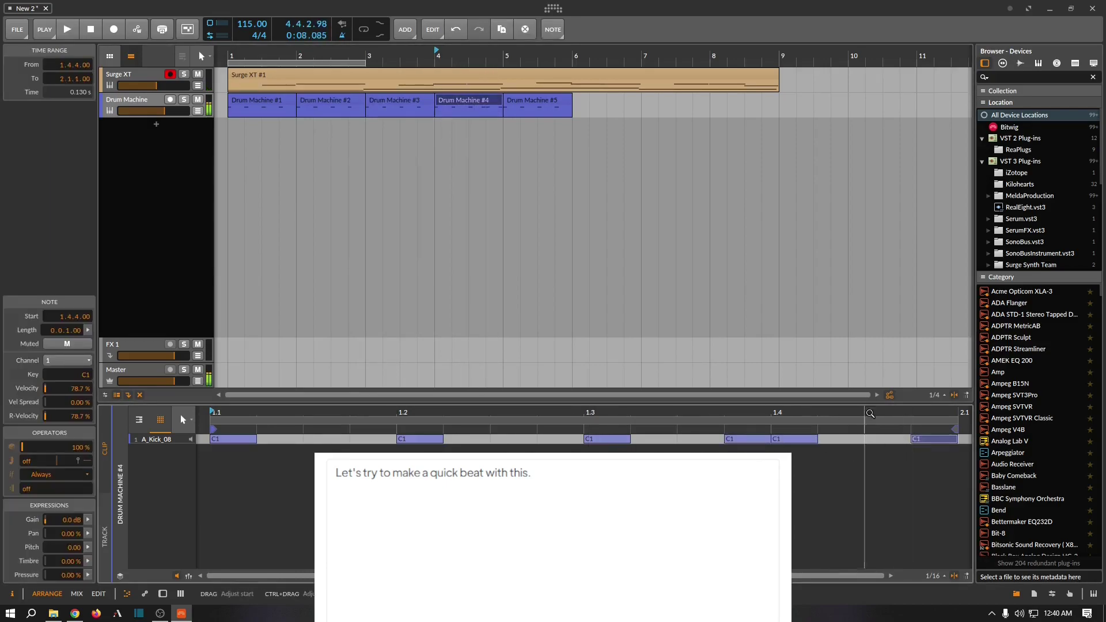
Delete the fifth drum clip and duplicate the first four drum clips into bars 5 to 8.
left_click(516, 103)
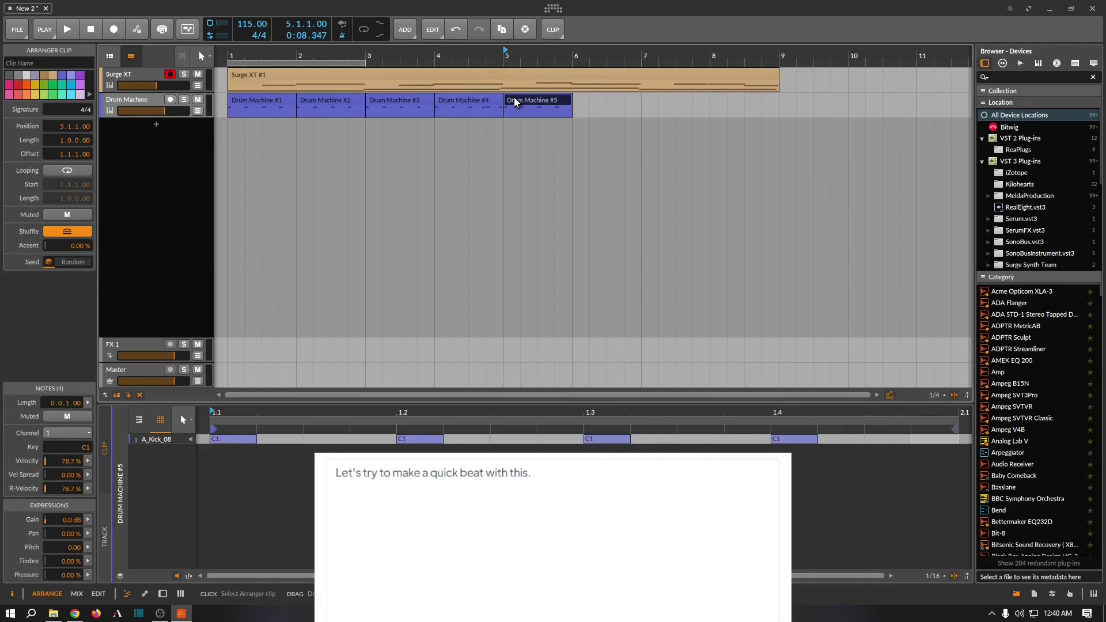
key("Delete")
left_click_drag(514, 128, 282, 103)
left_click(501, 30)
Listen to the arrangement from the first drum clip and again from the fourth.
left_click(274, 102)
key("space")
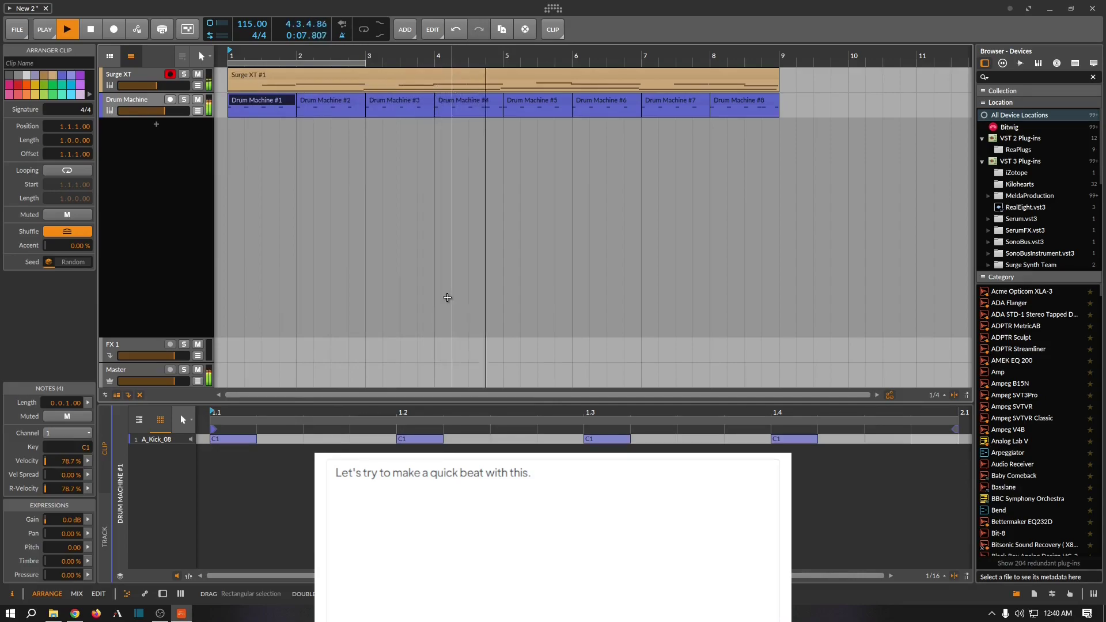
key("space")
left_click(441, 104)
key("space")
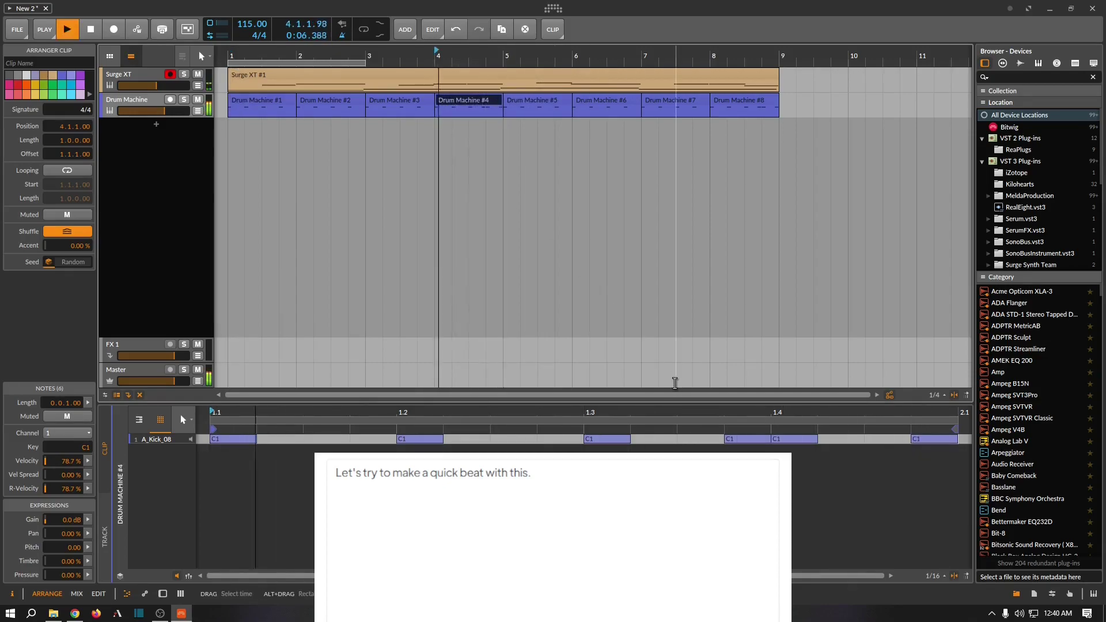
Move the kick note at 1.3.4 in the fourth drum clip to 1.4.2 and play the change.
key("space")
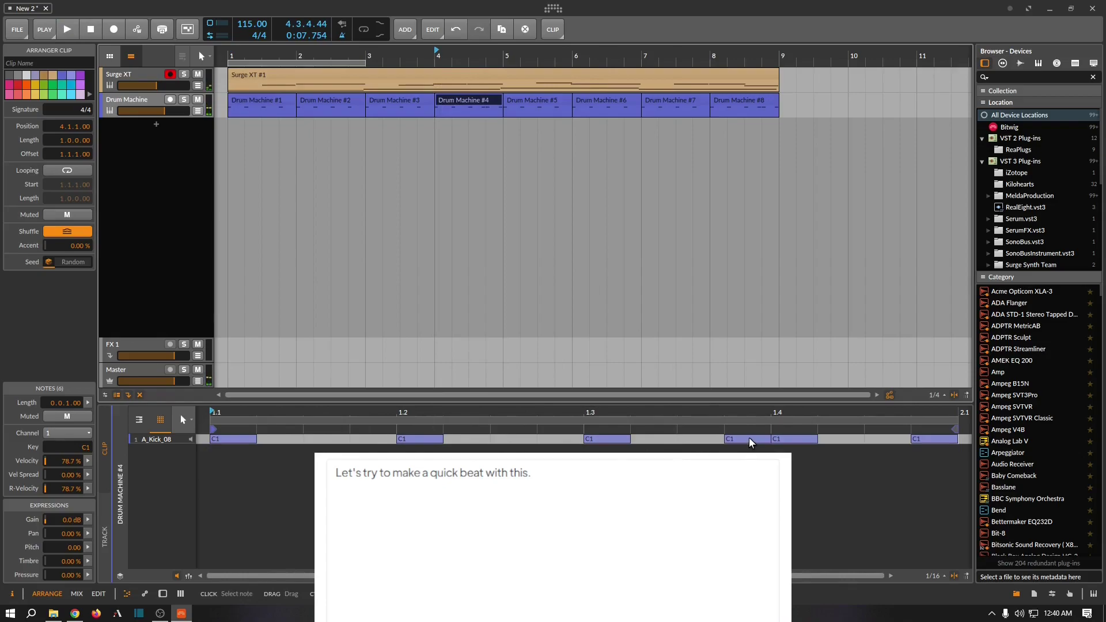
left_click_drag(750, 443, 843, 442)
key("space")
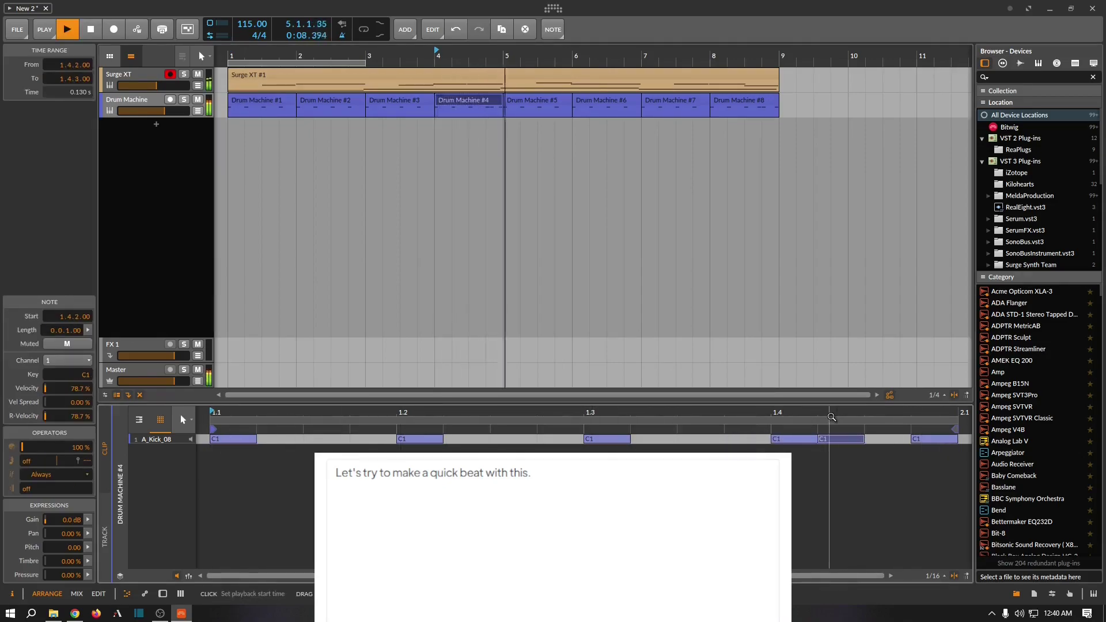
Set the project tempo to 120 BPM, select the first four drum clips, and replay the arrangement from bar 1.
left_click_drag(253, 30, 252, 16)
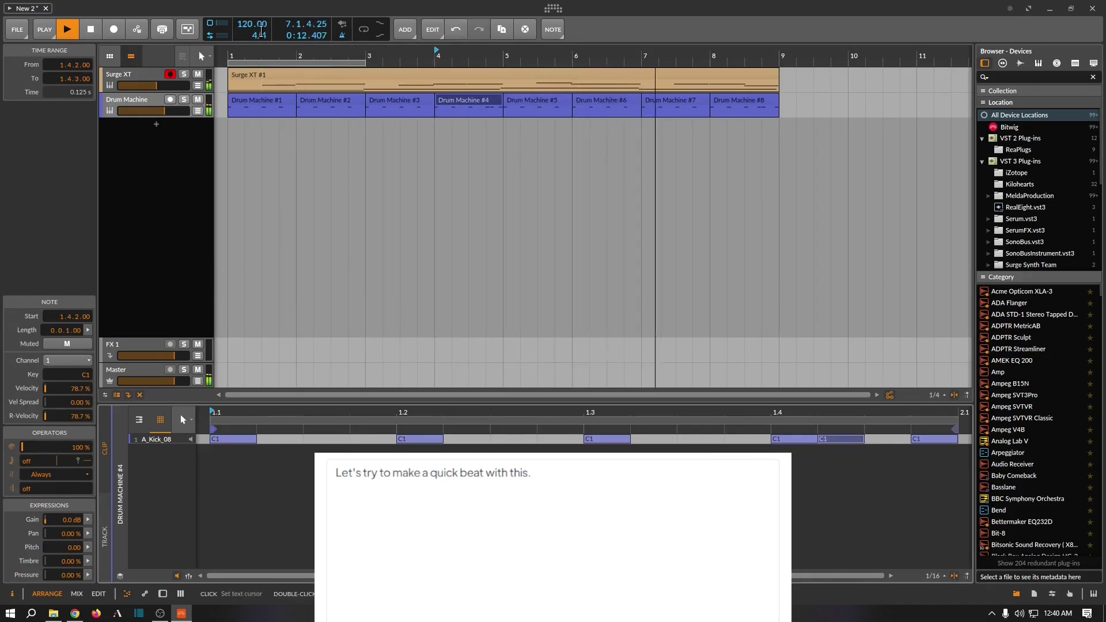
left_click(266, 100)
key("space")
left_click_drag(502, 136, 266, 102)
left_click(282, 103)
key("space")
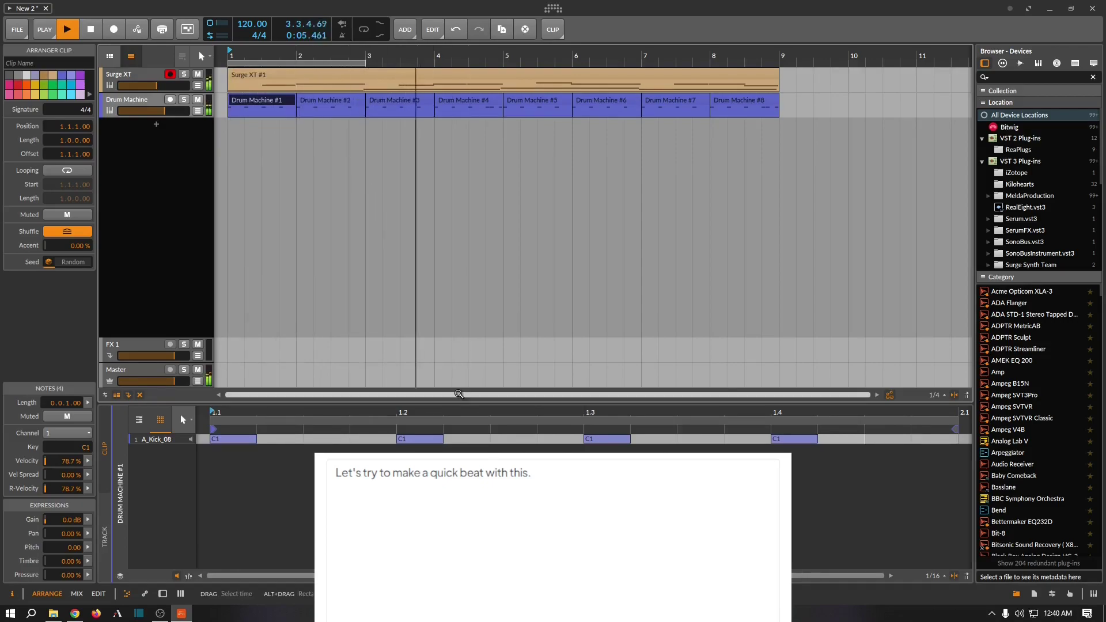
left_click_drag(356, 56, 355, 37)
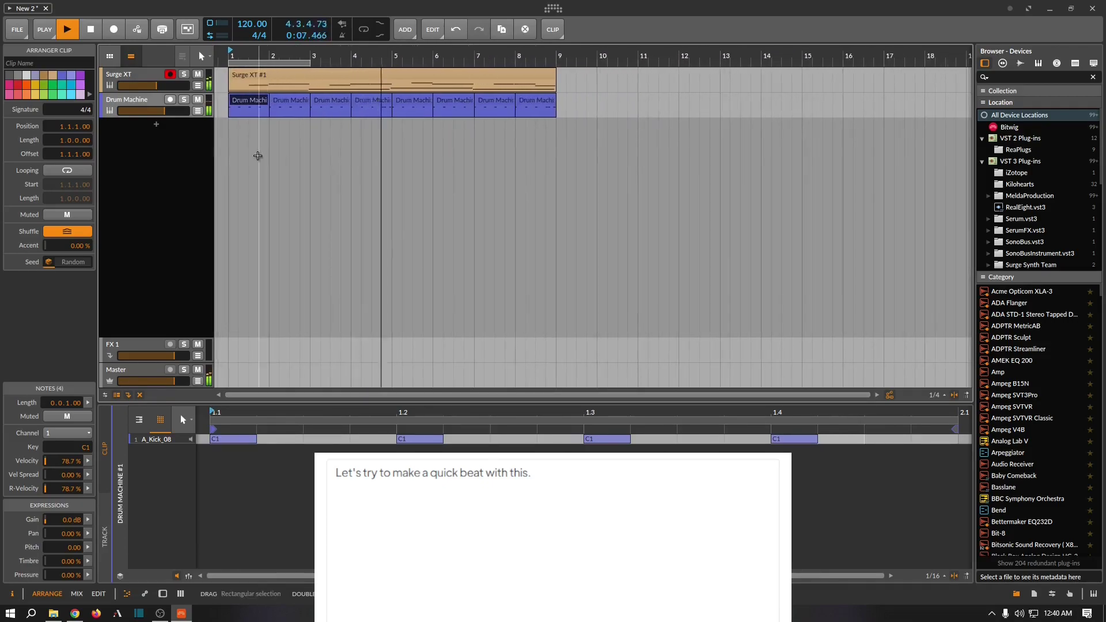
key("space")
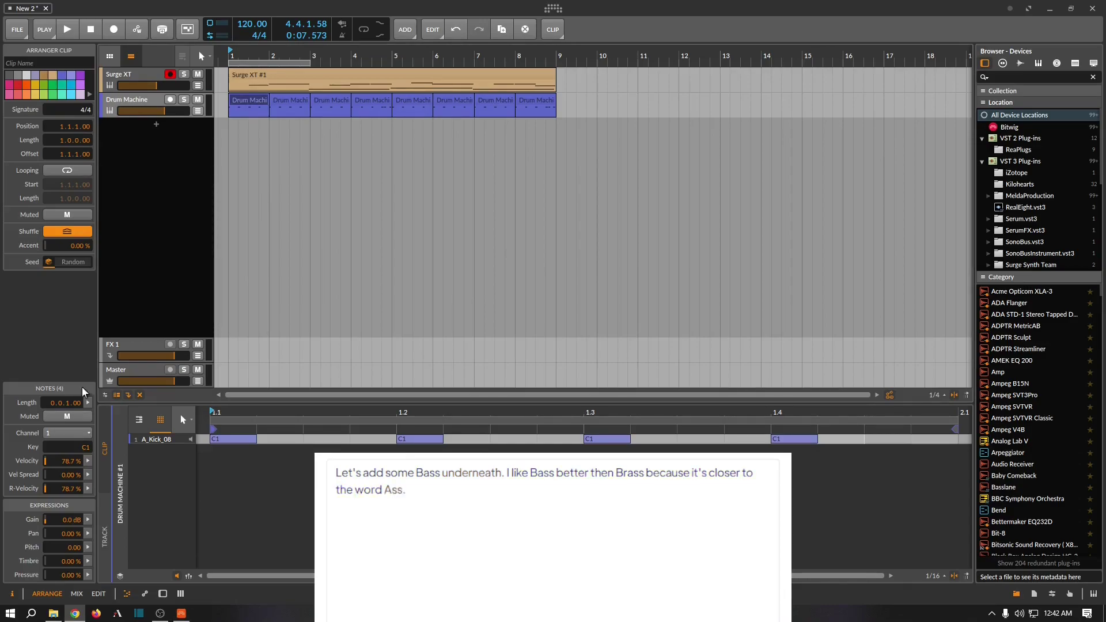
Duplicate the Surge XT instrument track together with its melody clip.
left_click(245, 103)
key("space")
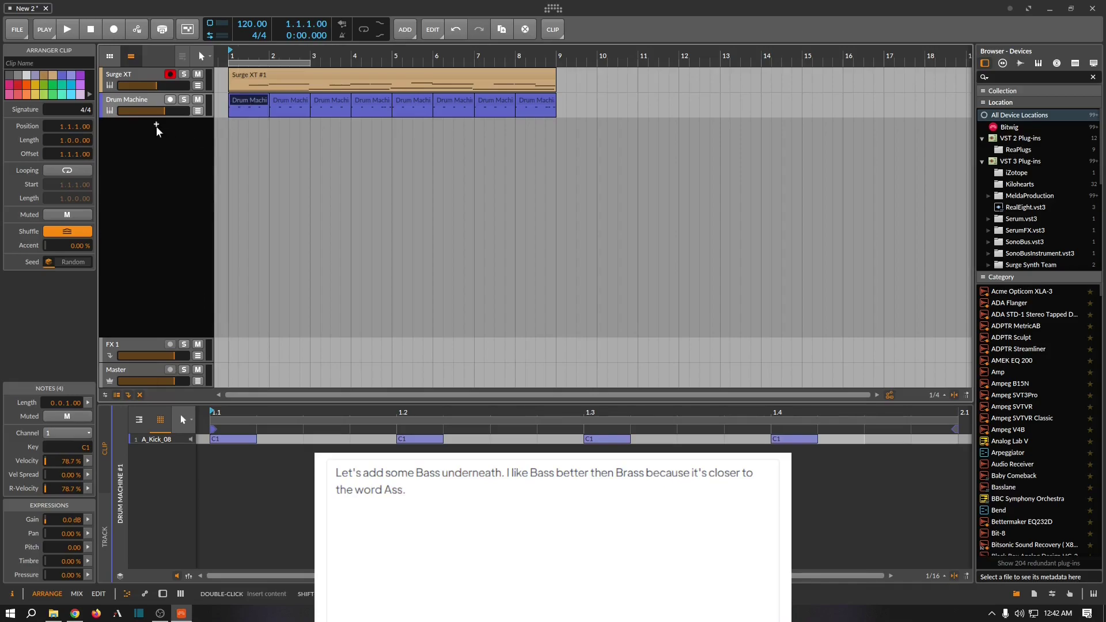
left_click(147, 78)
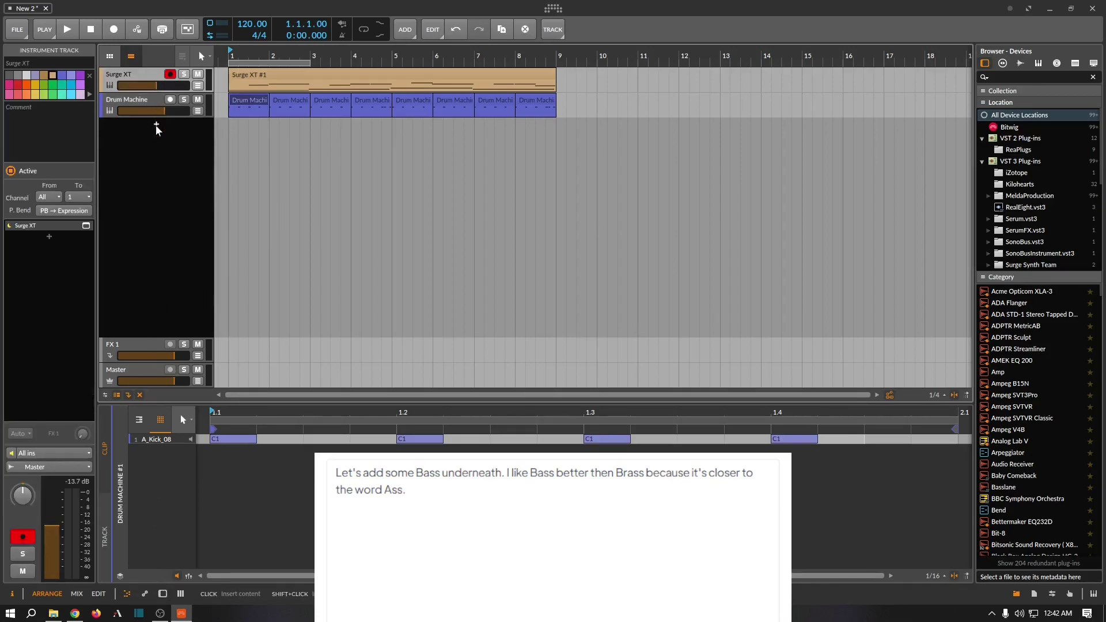
right_click(153, 80)
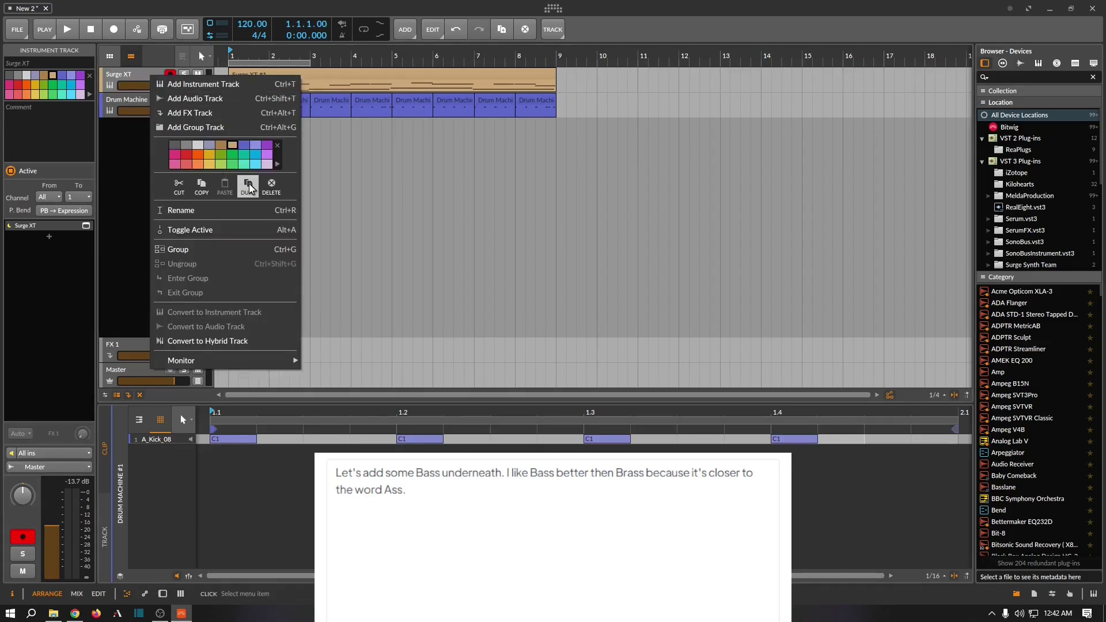
left_click(249, 188)
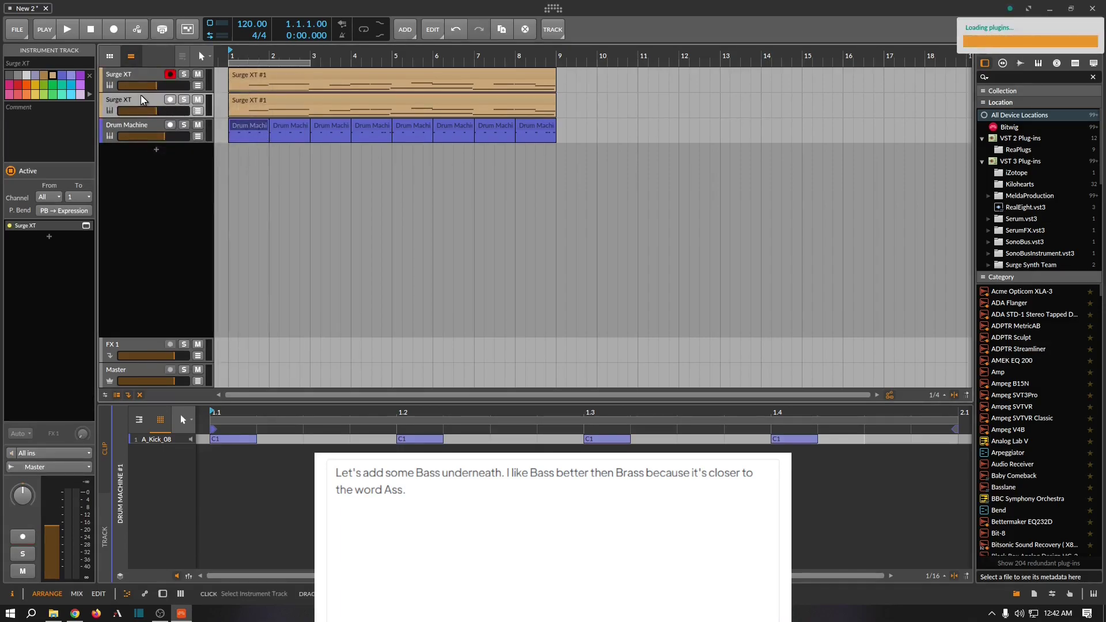
Open Surge XT on the duplicated track and load the Attacky patch from the Basses category.
left_click(163, 593)
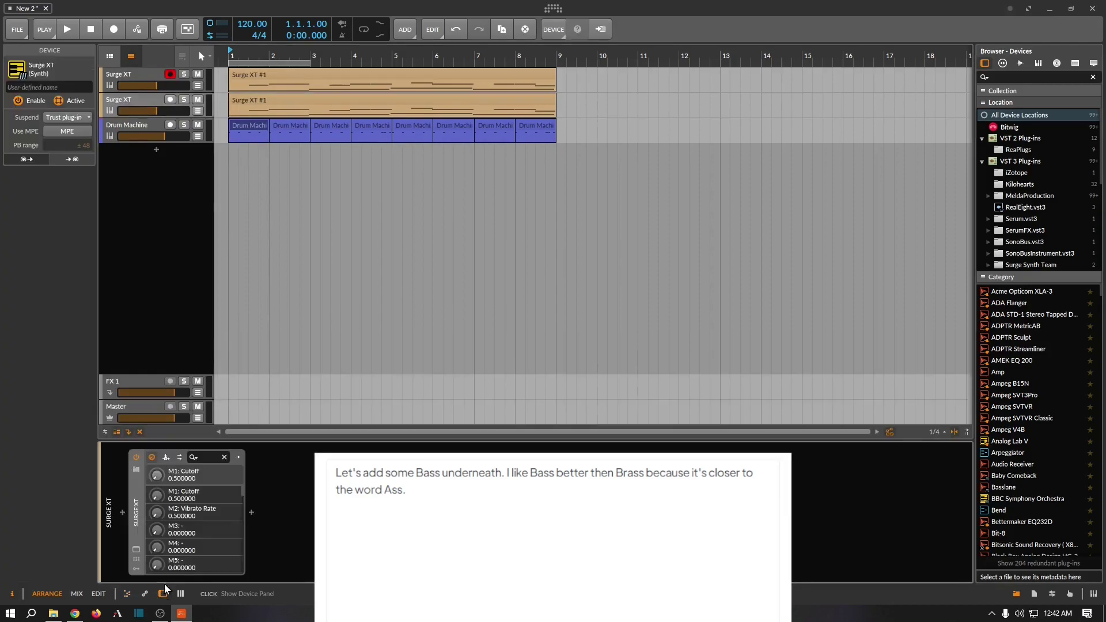
left_click(136, 550)
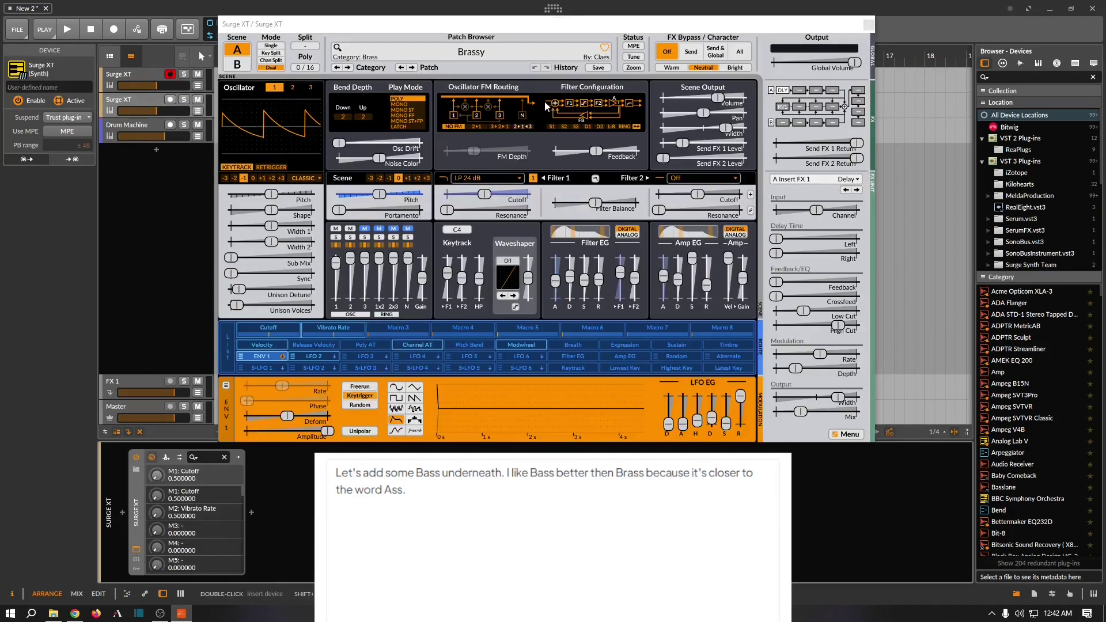
left_click(379, 47)
mouse_move(371, 91)
left_click(450, 91)
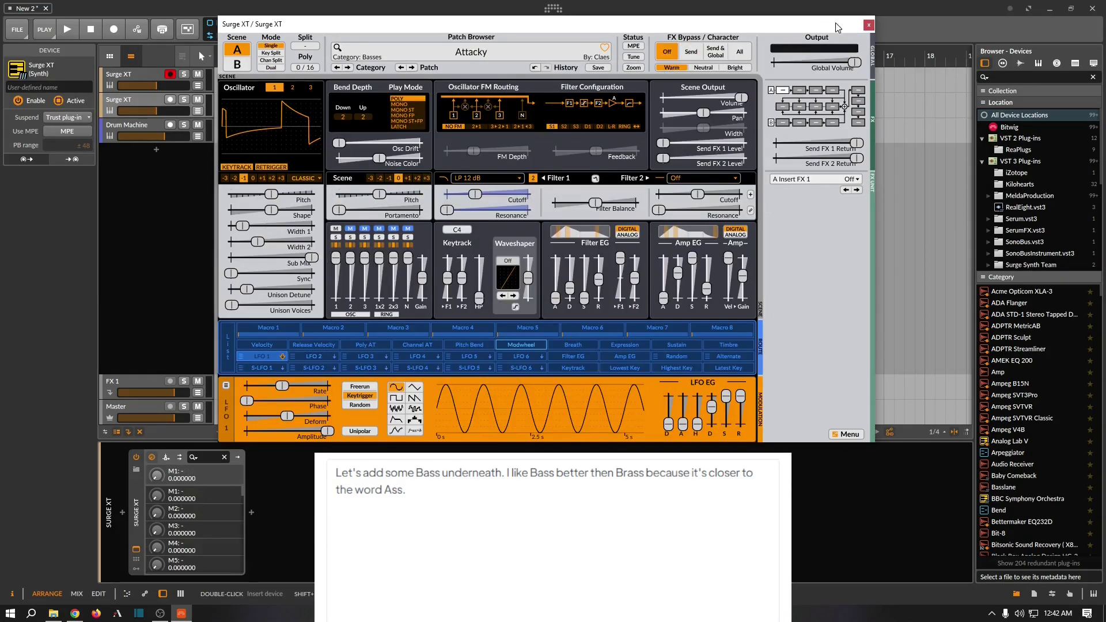
Close the synth window, delete the upper melody notes from the duplicated Surge XT clip, keeping the long low notes, and play the result.
left_click_drag(809, 29, 828, 126)
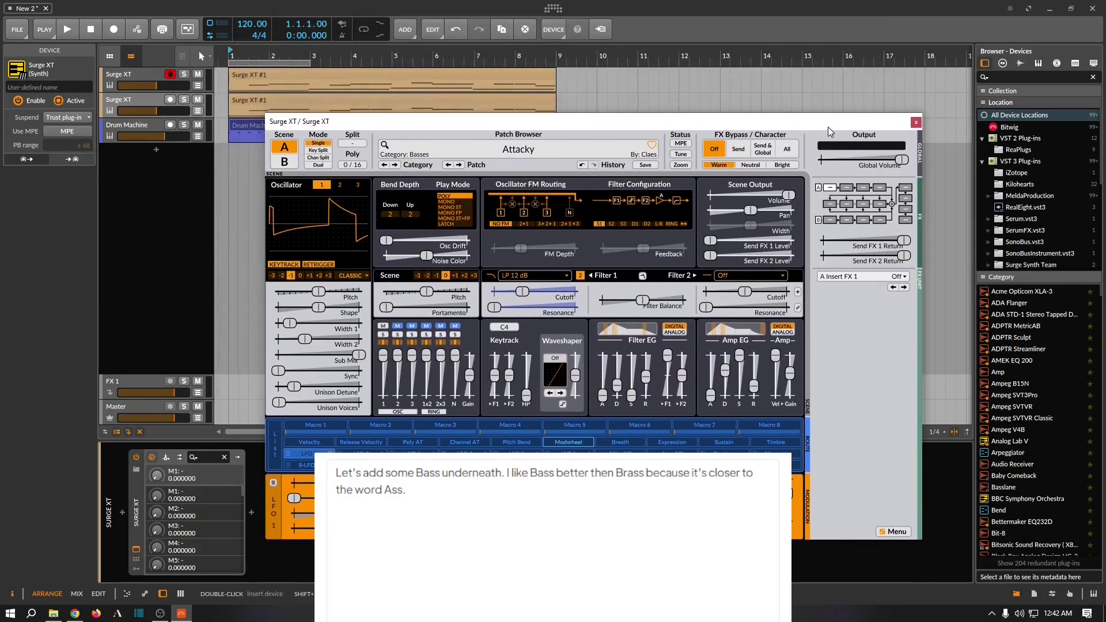
left_click(295, 99)
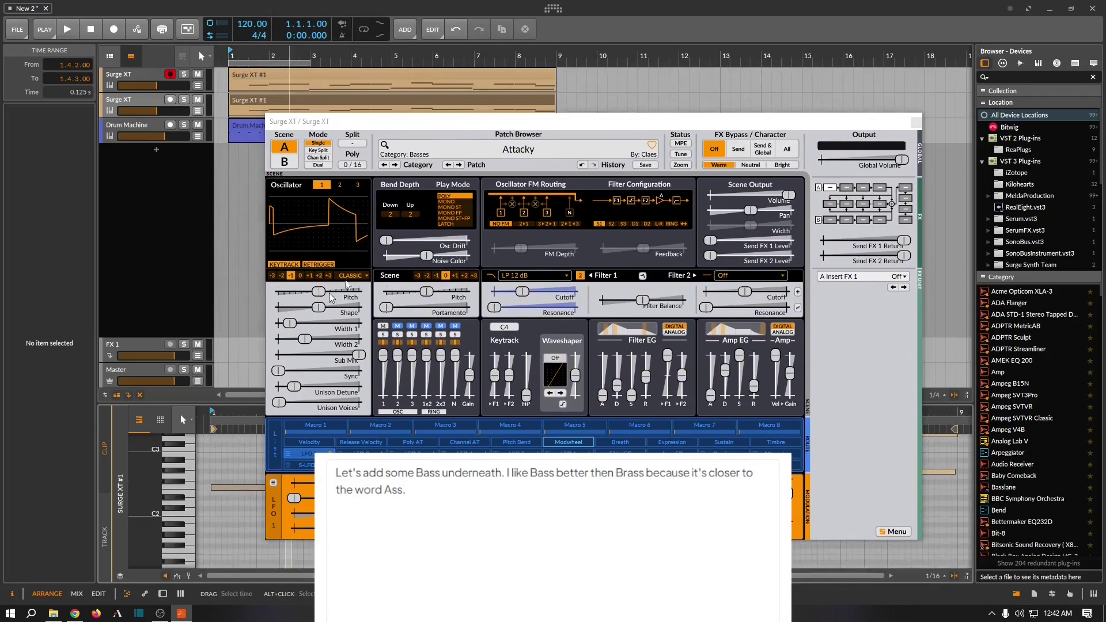
left_click(916, 123)
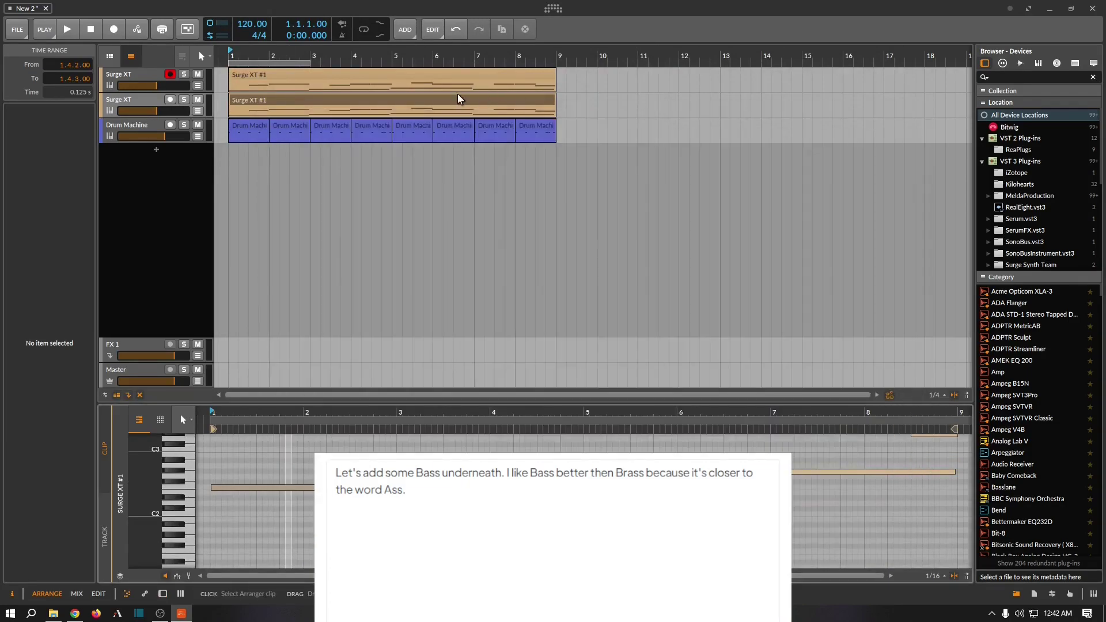
left_click_drag(250, 455, 916, 507)
key("Delete")
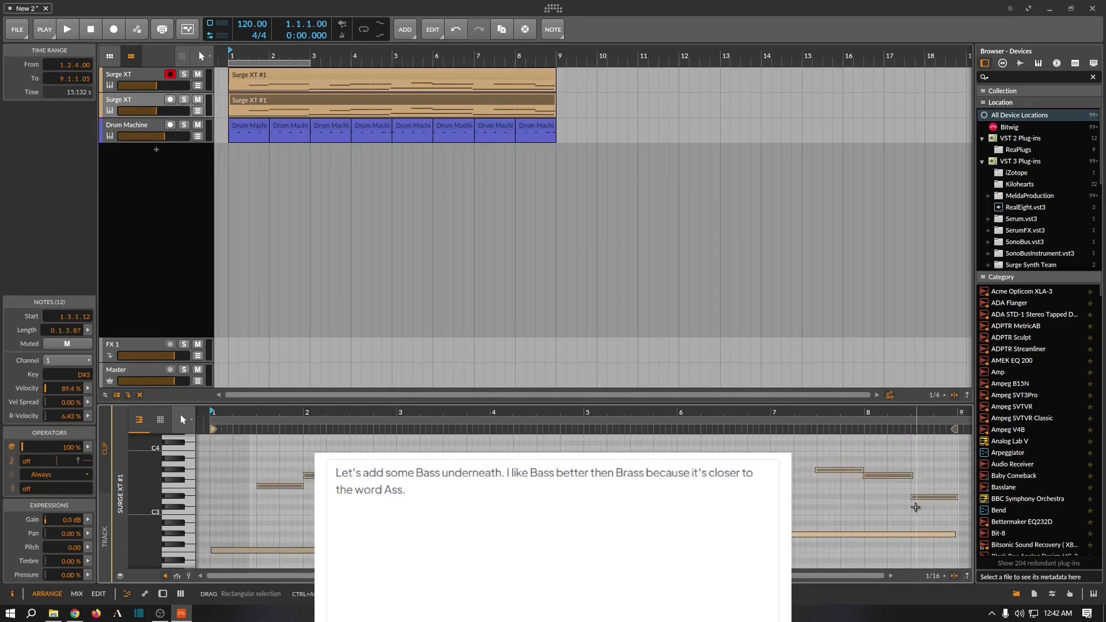
key("space")
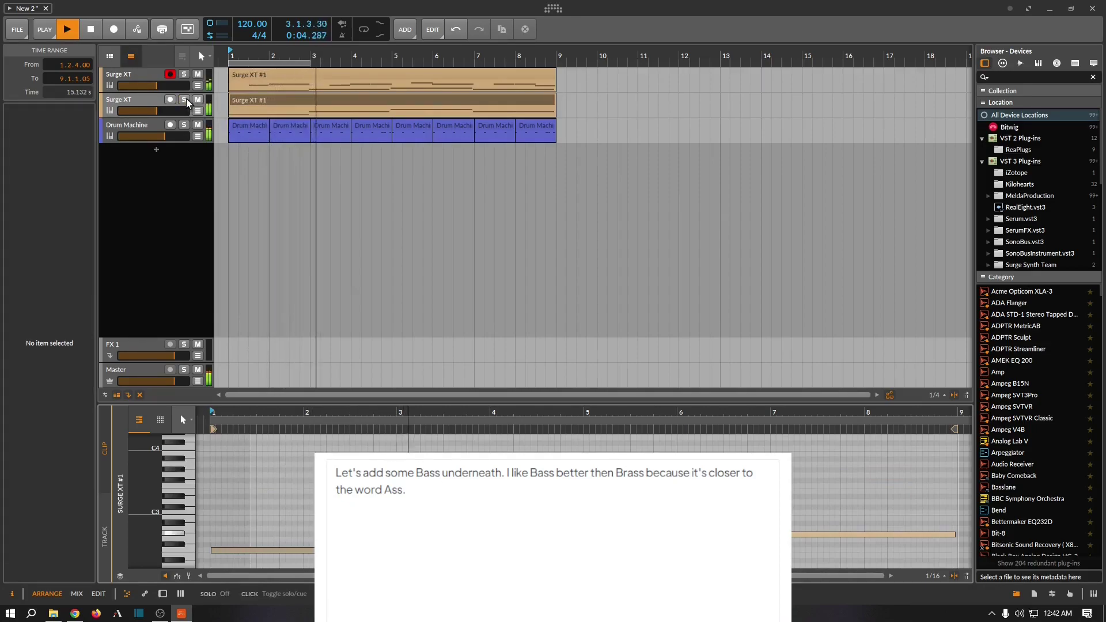
Try the first bass note of the duplicated Surge XT clip one semitone higher and play the result.
key("space")
left_click(261, 104)
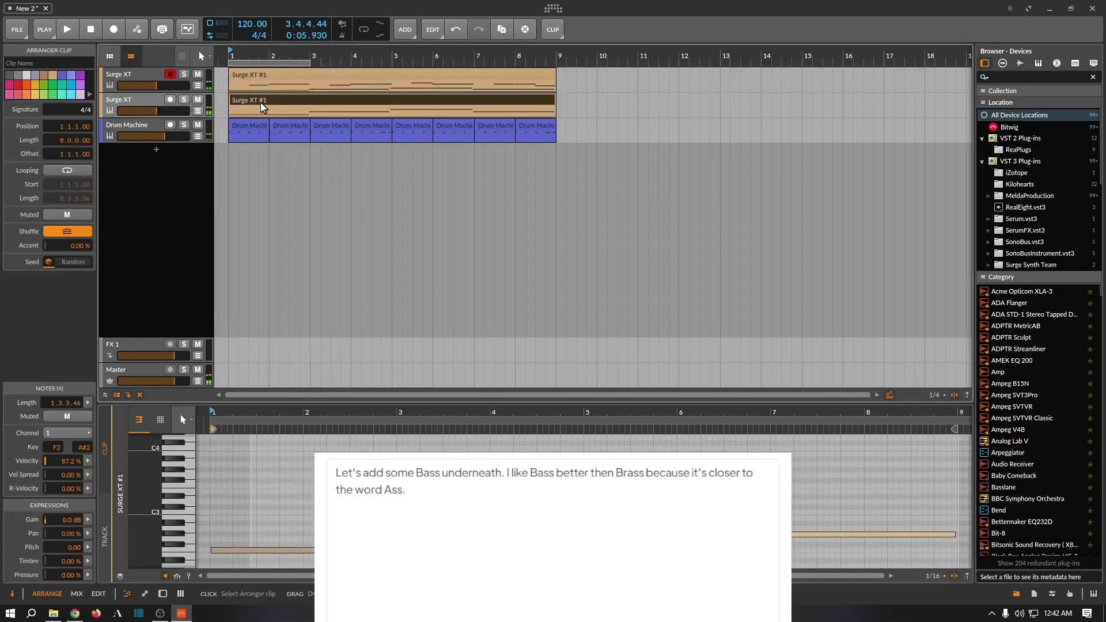
left_click(415, 534)
double_click(374, 549)
left_click(415, 534)
double_click(214, 545)
left_click_drag(223, 546, 224, 546)
left_click(256, 491)
key("space")
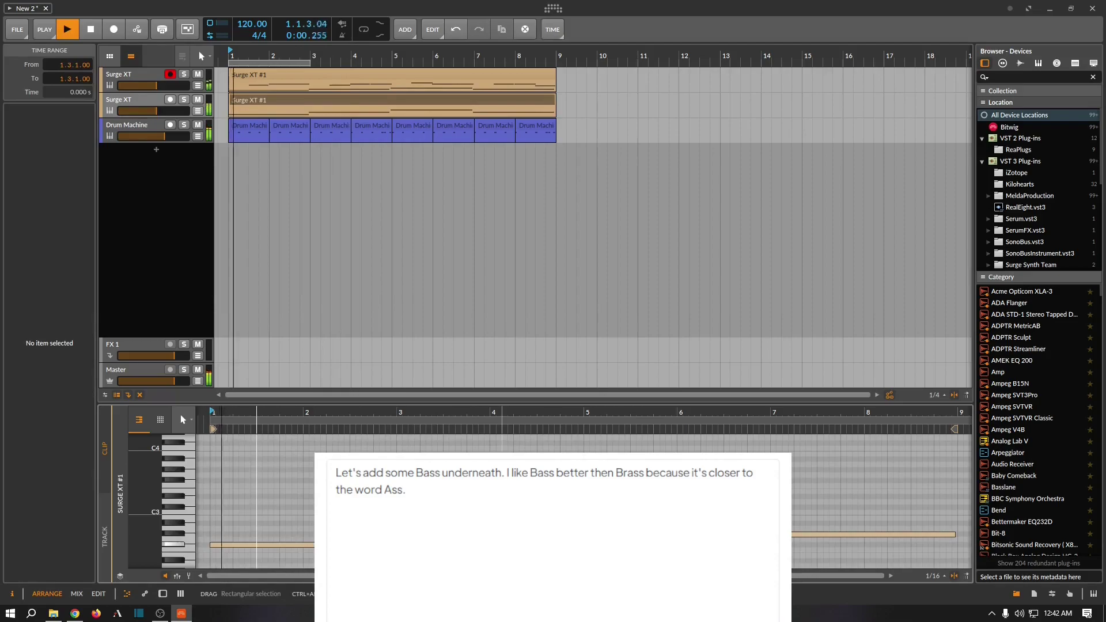
Solo the bass track for a listen, return its first note to F2, and replay the arrangement with the solo off.
left_click(183, 100)
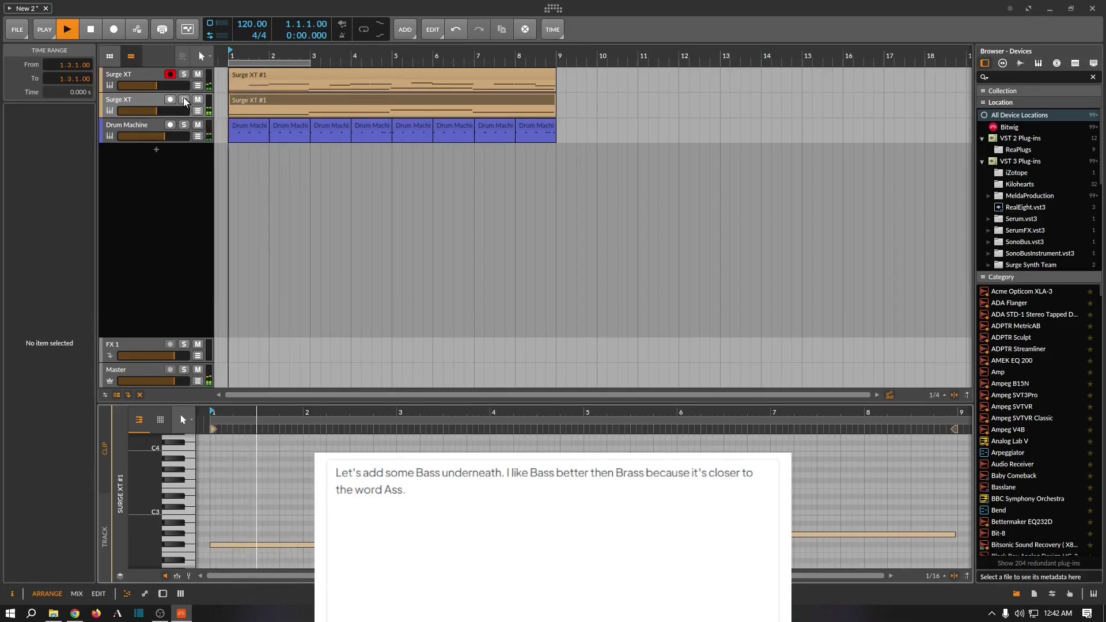
key("space")
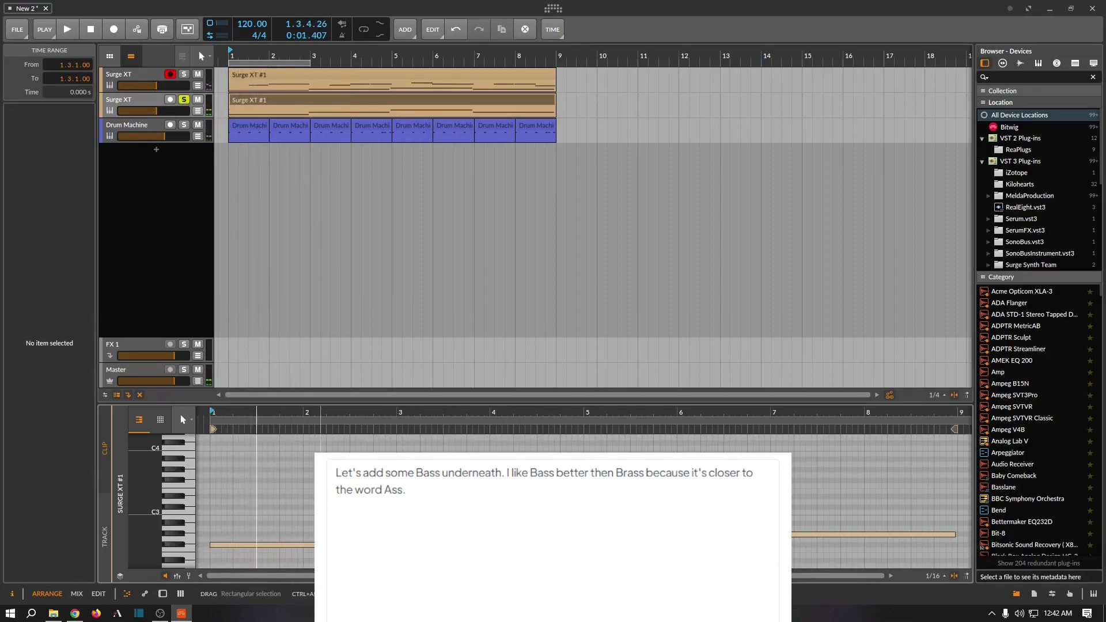
left_click_drag(346, 544, 345, 551)
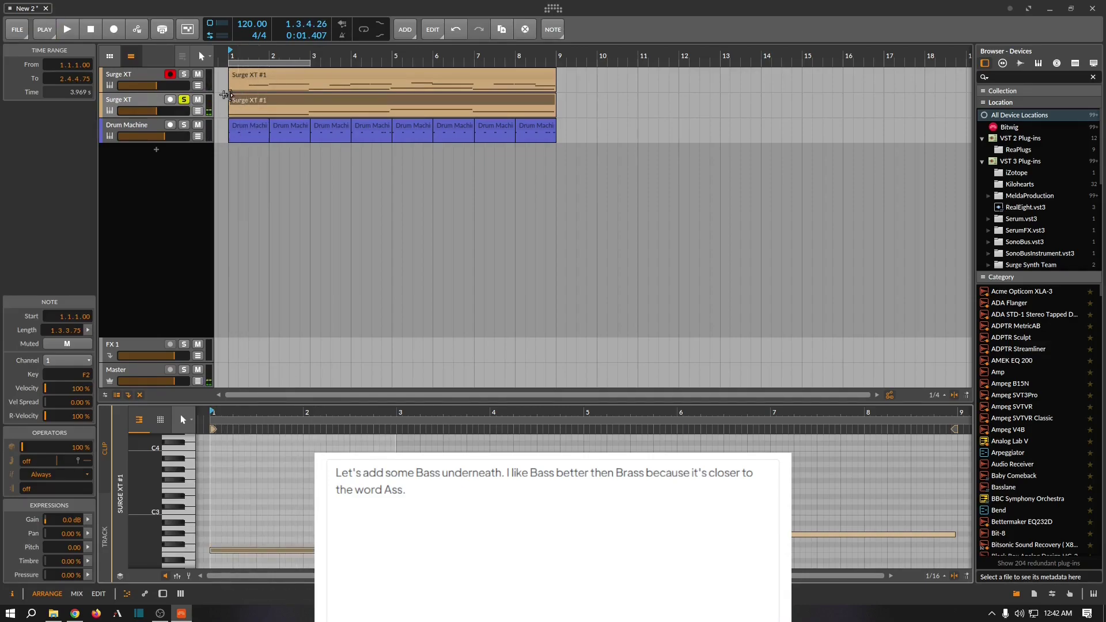
key("space")
left_click(187, 106)
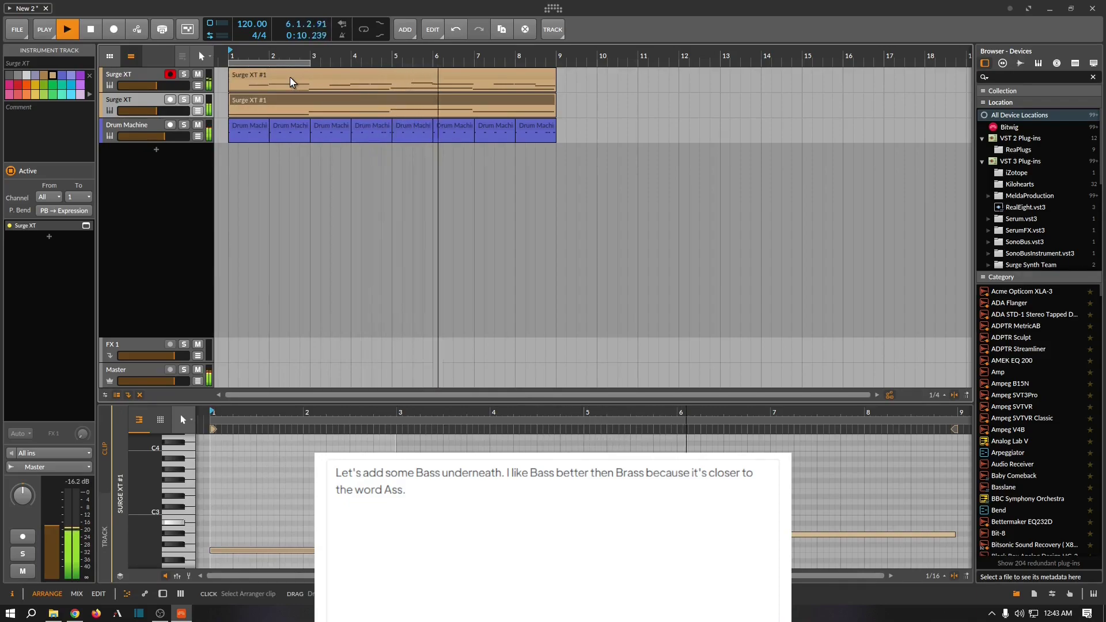
Delete the kick on beat 2 of the last drum clip at bar 8, checking the pattern by playback.
left_click(363, 126)
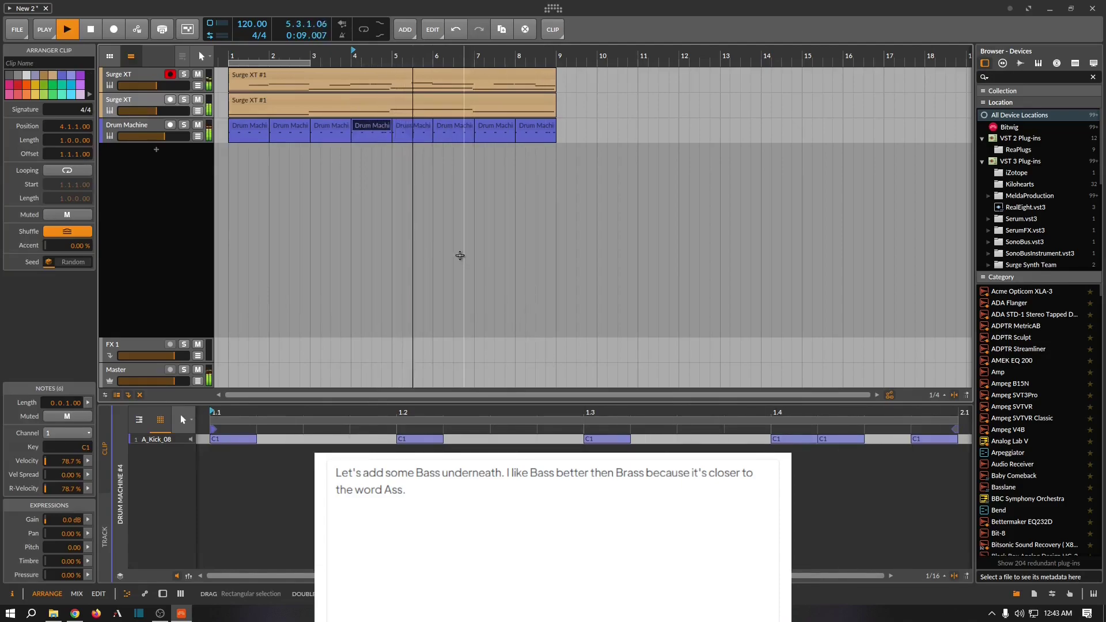
left_click(528, 128)
key("space")
key("space")
Play the arrangement from the bar 6 drum clip to hear how it leads into bar 8.
key("space")
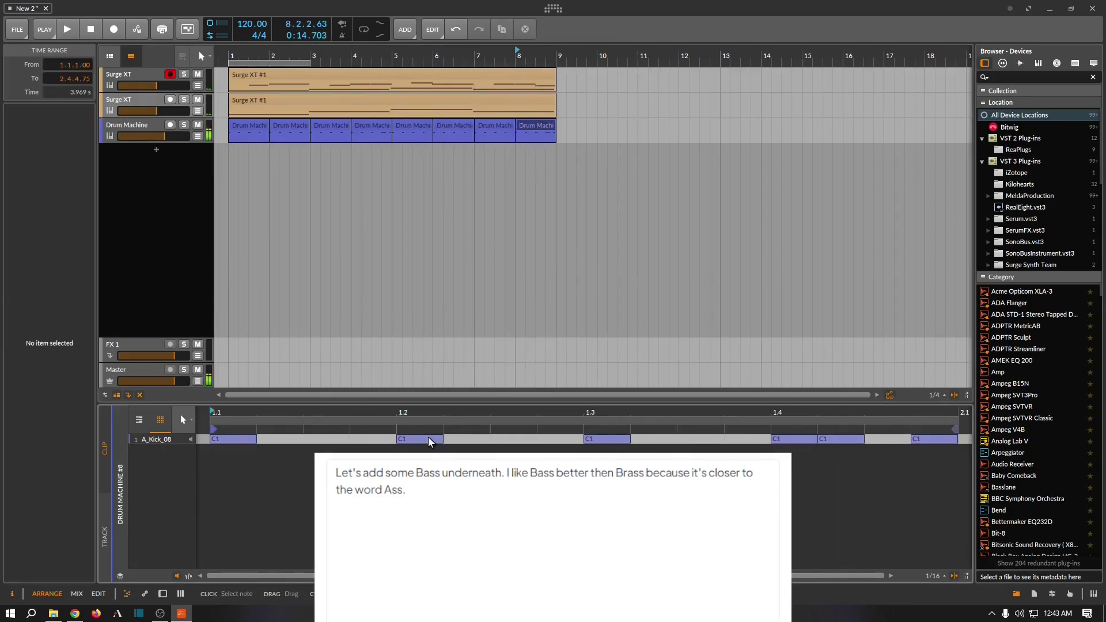
double_click(430, 439)
key("space")
key("space")
left_click(456, 128)
key("space")
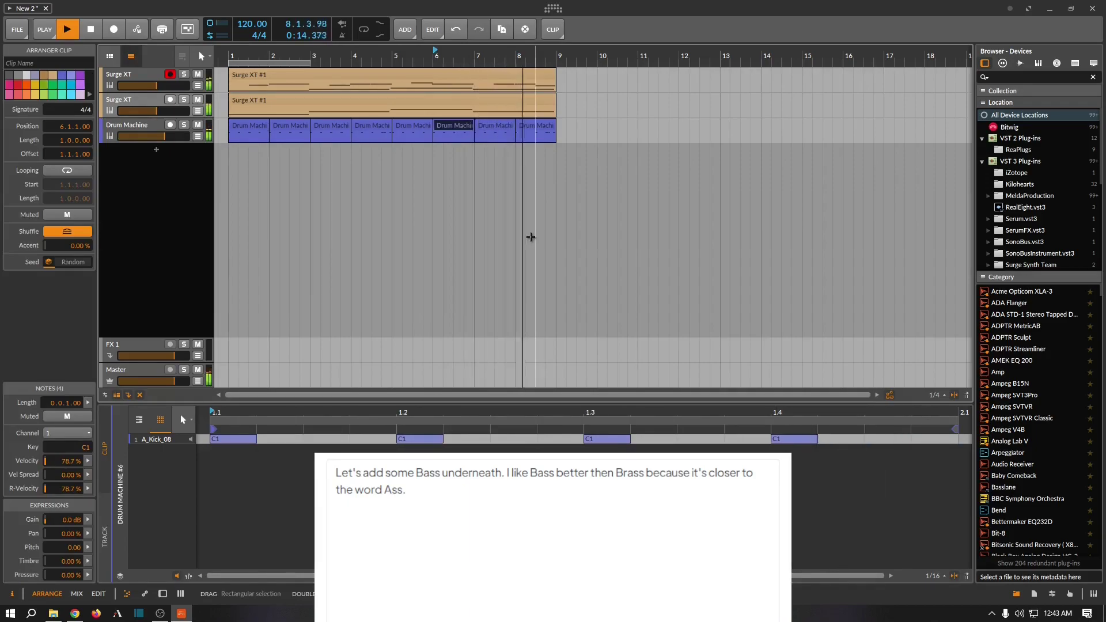
key("space")
key("space")
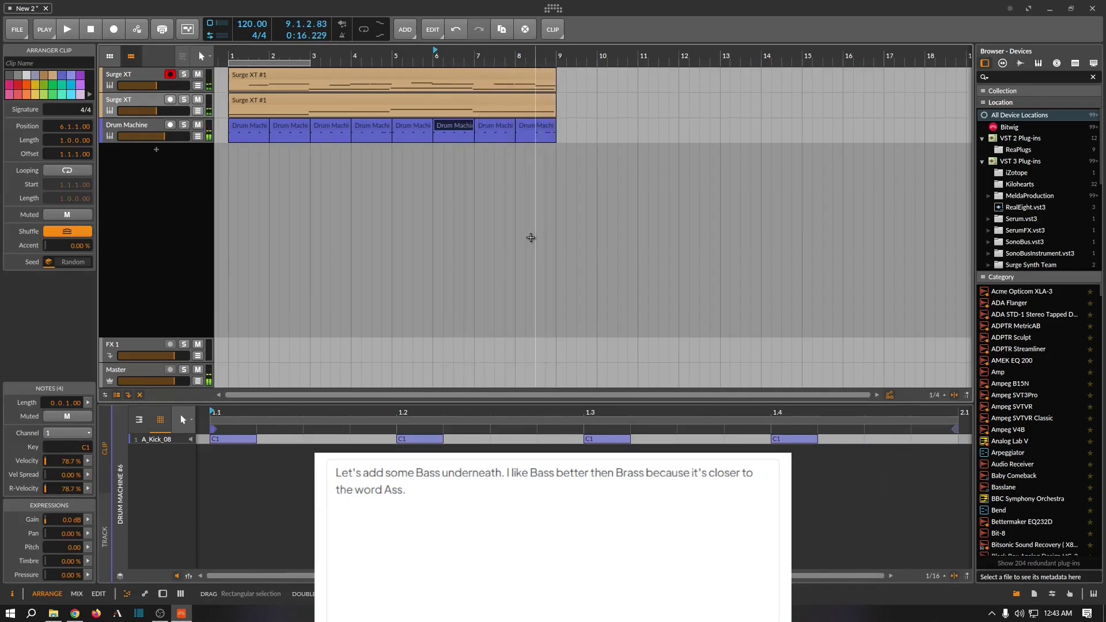
Add a kick at 1.2.3 in the bar 8 drum clip and play it.
left_click(523, 130)
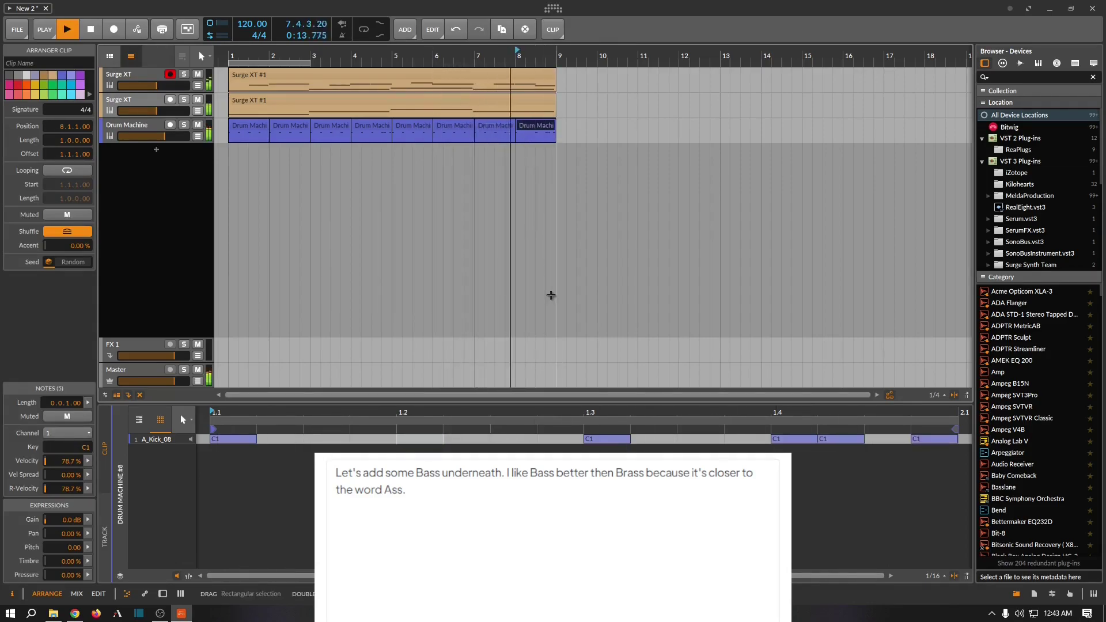
left_click(462, 440)
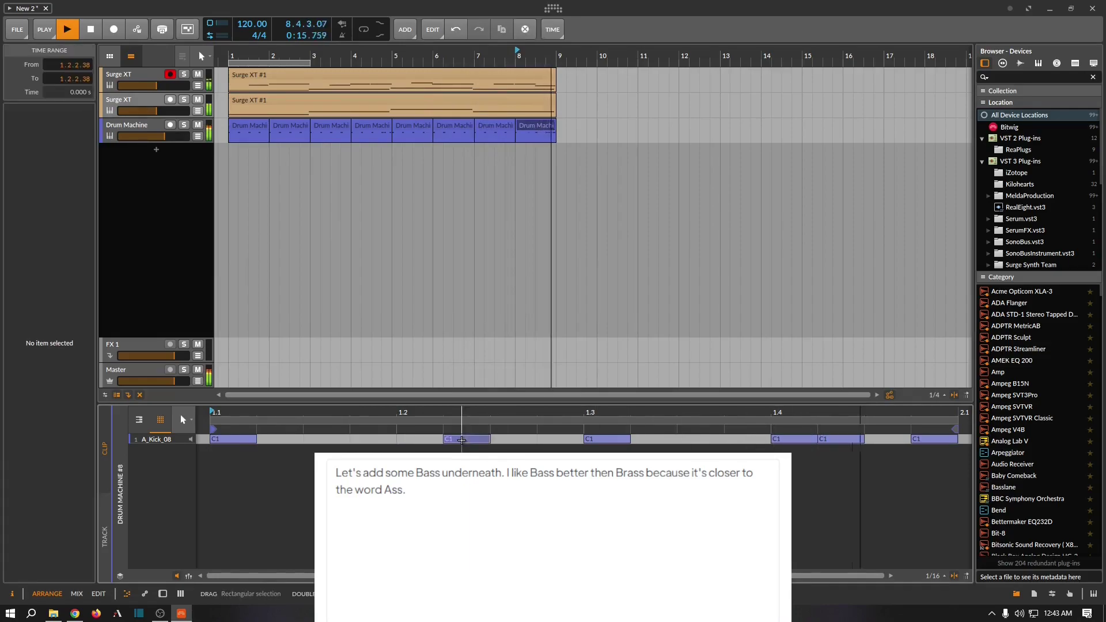
double_click(461, 440)
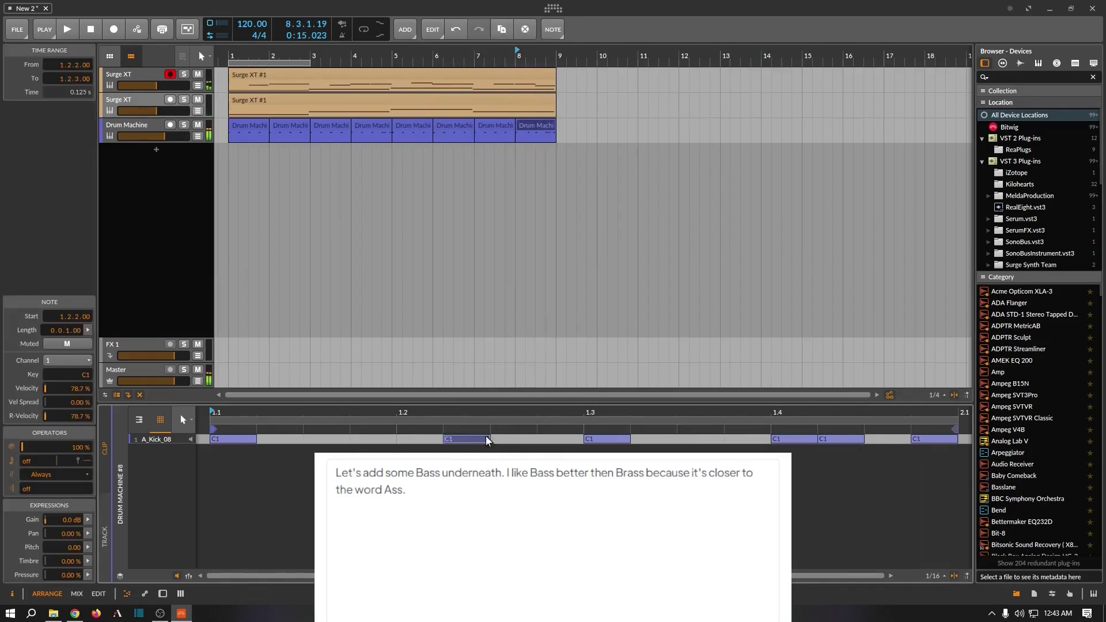
left_click_drag(464, 440, 511, 440)
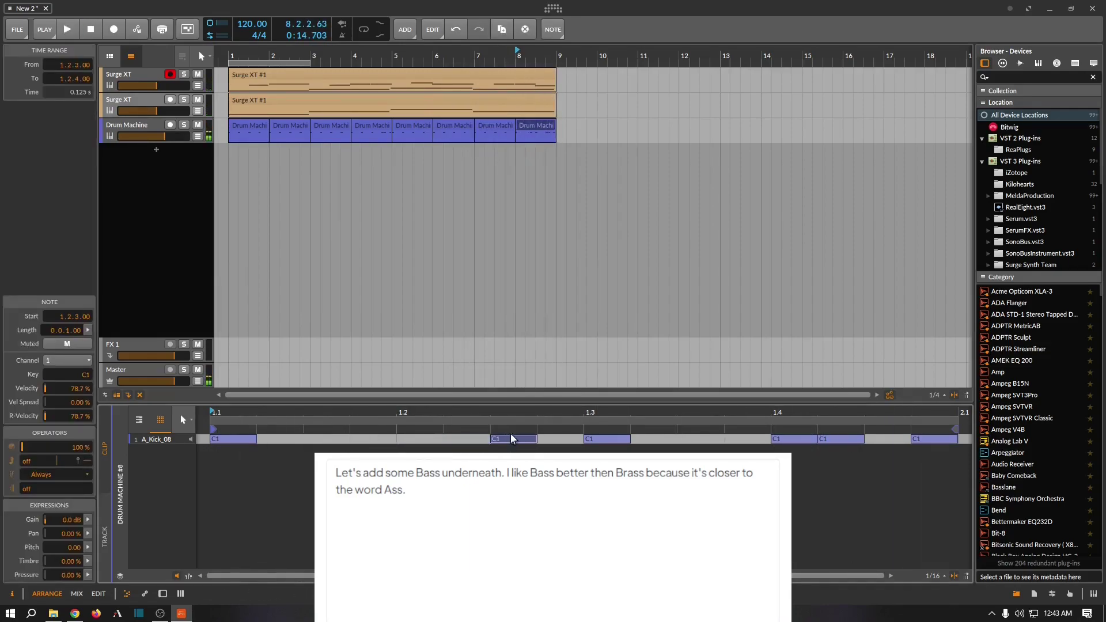
key("space")
Delete the kick on beat 3 of the bar 8 drum clip and replay the bar.
left_click(547, 440)
double_click(593, 440)
key("space")
key("space")
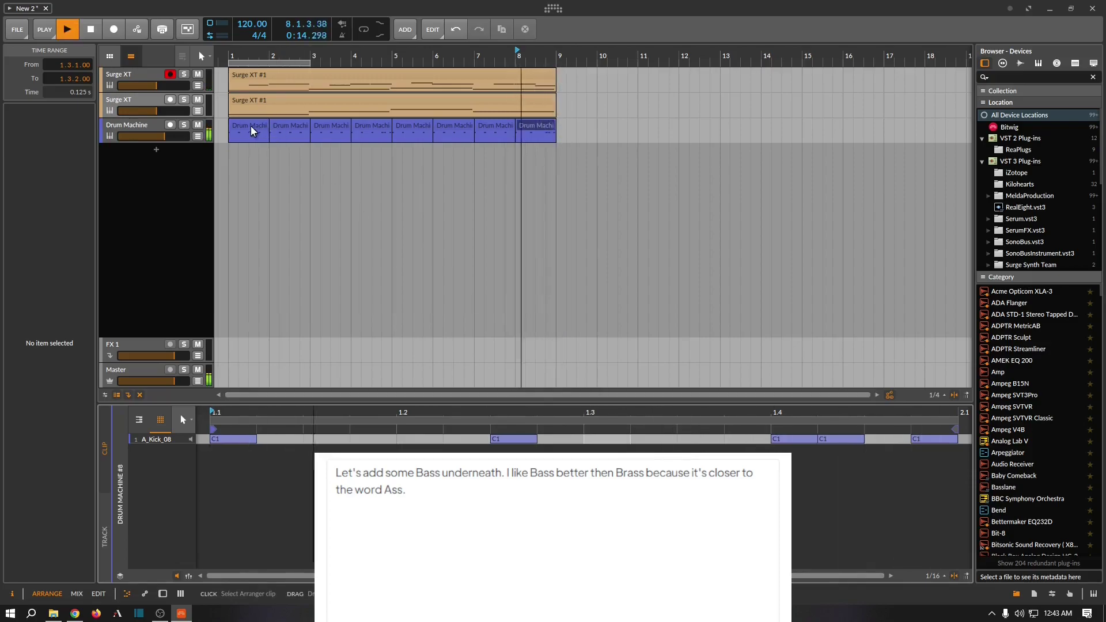
Add a kick at 1.3.4 in the bar 8 drum clip, delete the one at 1.4.1, and play it.
key("space")
double_click(748, 436)
double_click(794, 439)
key("space")
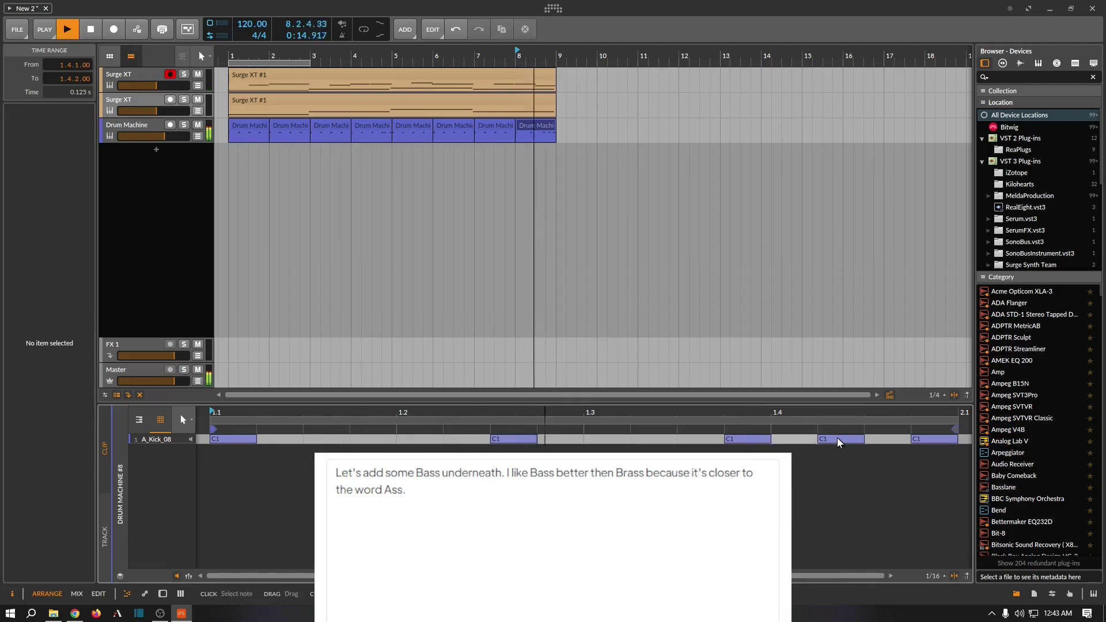
Replace the kick at 1.4.2 in the bar 8 drum clip with one at 1.4.3 and replay the bar.
double_click(837, 437)
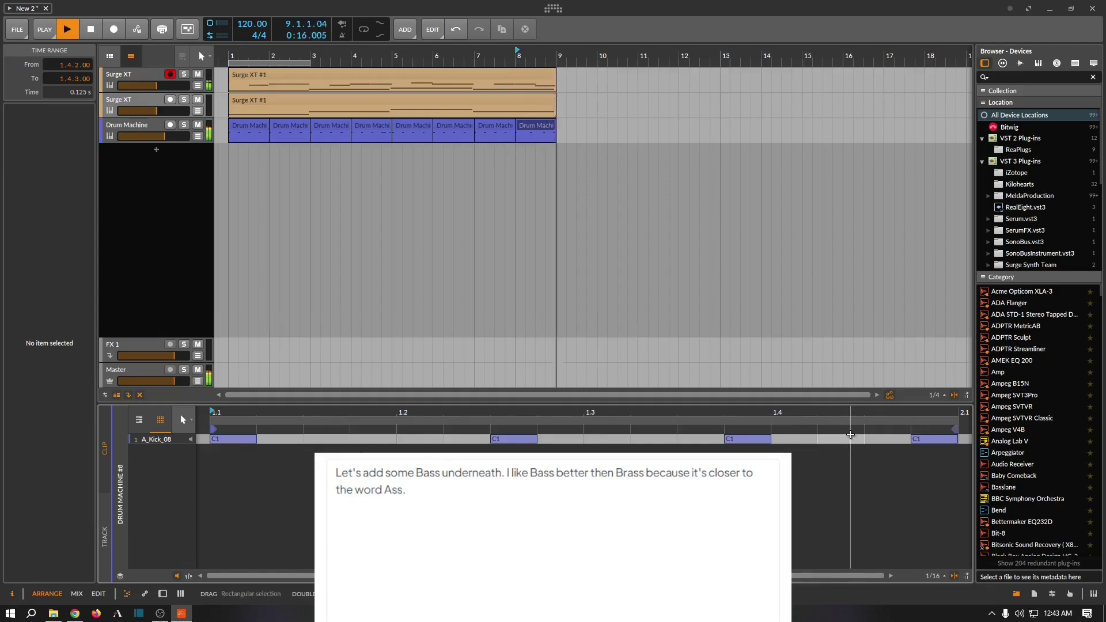
double_click(869, 439)
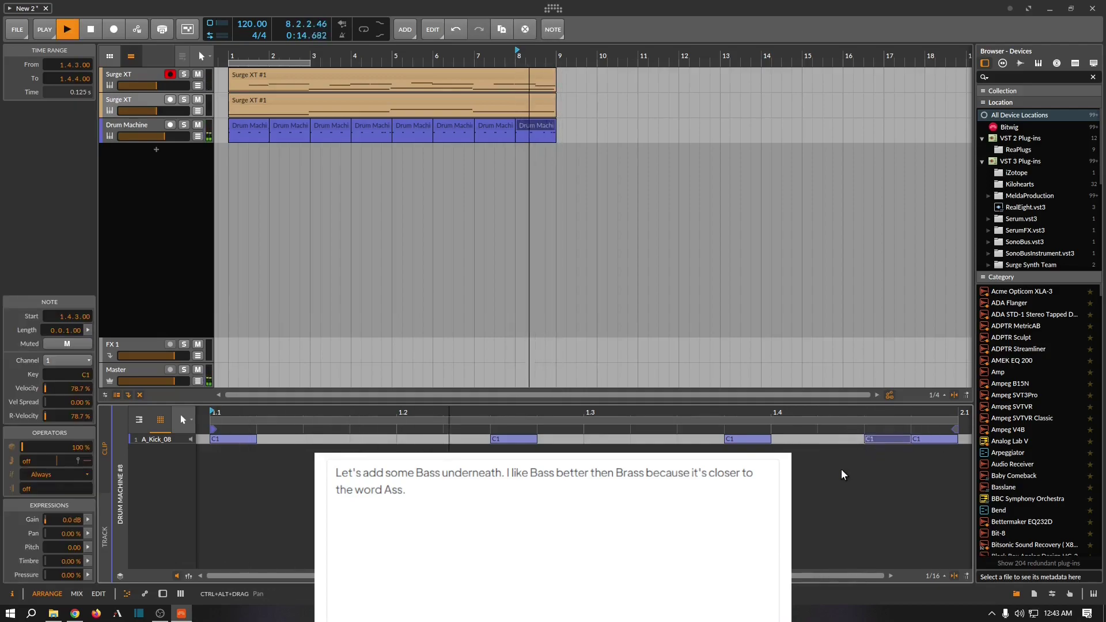
key("space")
Move the kick at 1.3.4 in the bar 8 drum clip to 1.4.1 and play the fill.
key("space")
key("space")
left_click_drag(757, 440, 809, 439)
key("space")
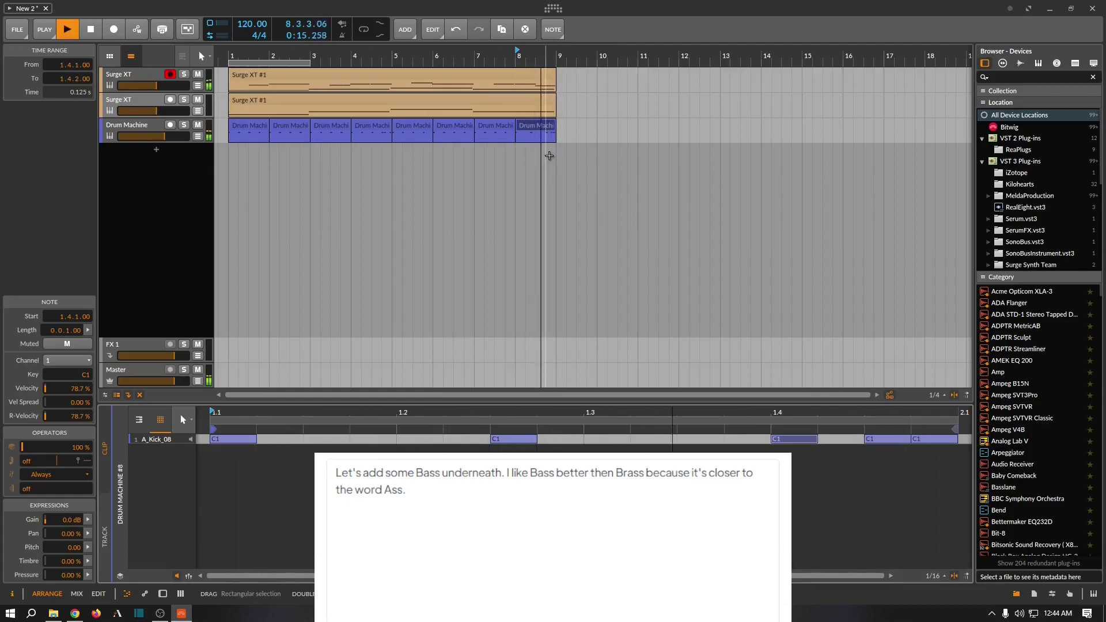
Select all clips on the three tracks across bars 1 to 8 and duplicate them to start at bar 9.
key("space")
left_click_drag(549, 156, 238, 74)
key("ctrl+d")
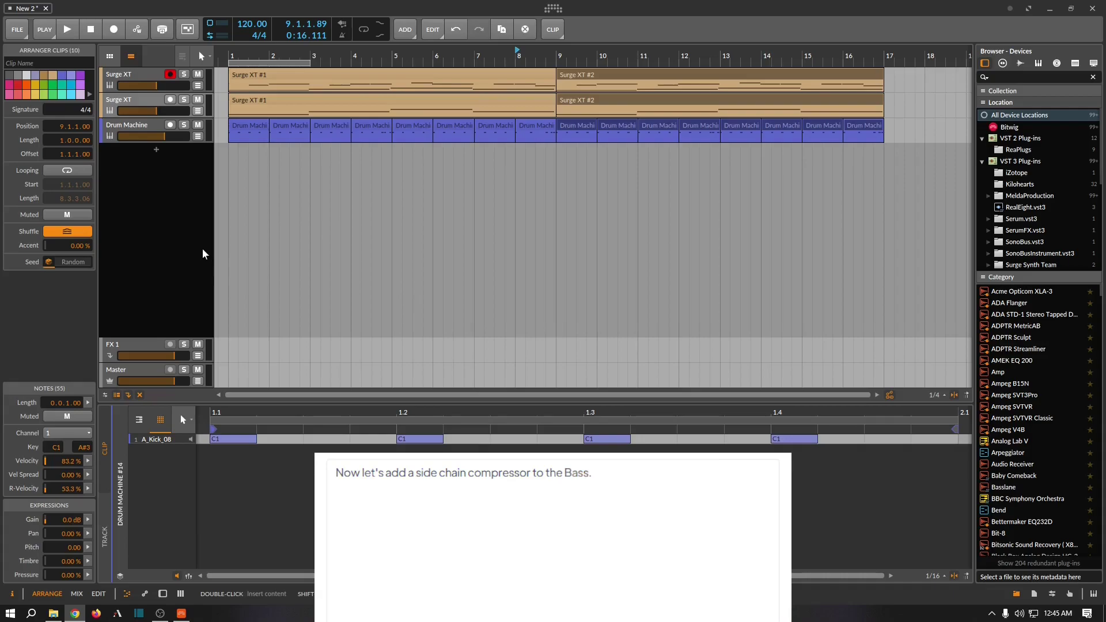
Insert Bitwig's Dynamics device after Surge XT in the bass track's device chain.
left_click(154, 98)
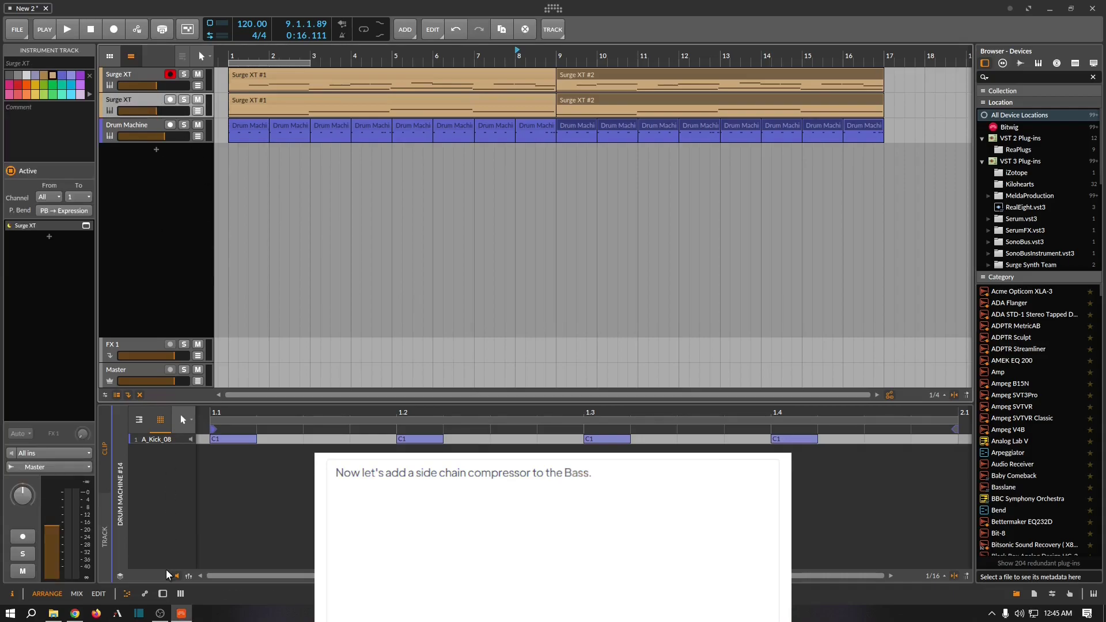
left_click(164, 595)
left_click(252, 512)
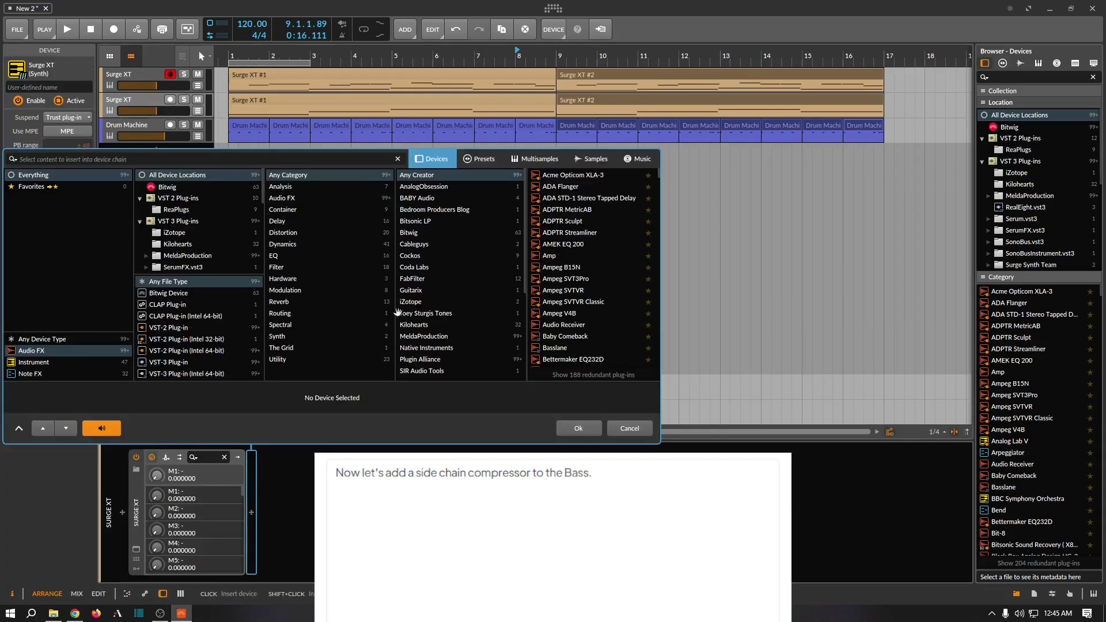
left_click(412, 232)
scroll(576, 291, "down", 2)
left_click(567, 337)
left_click(578, 428)
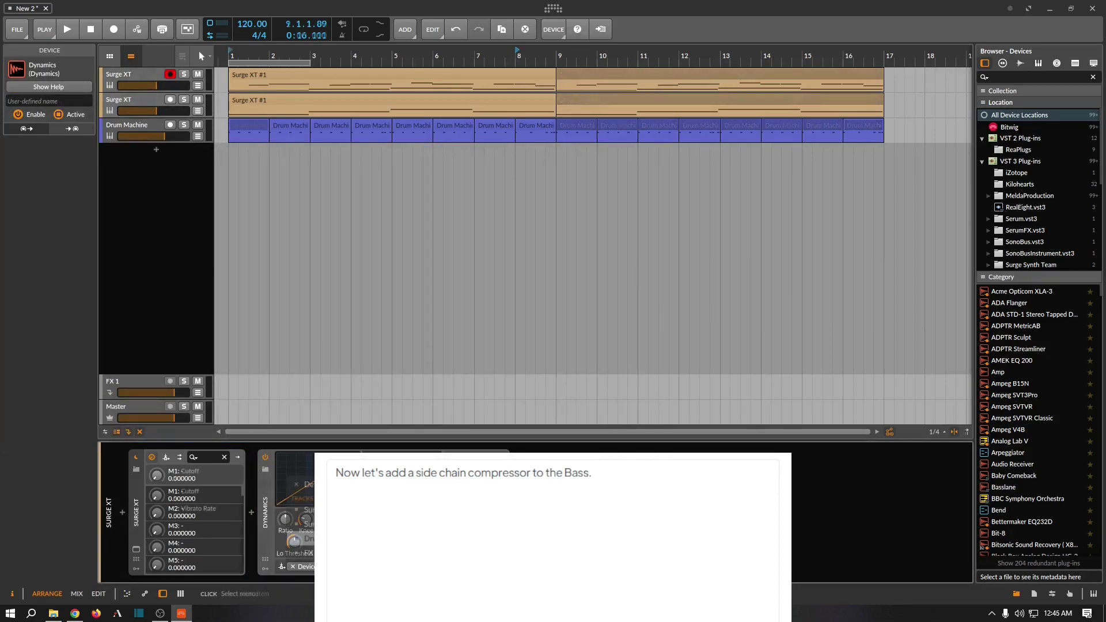
Set the Dynamics device's sidechain source to the A_Kick_08 drum and play the arrangement from bar 1.
left_click(305, 539)
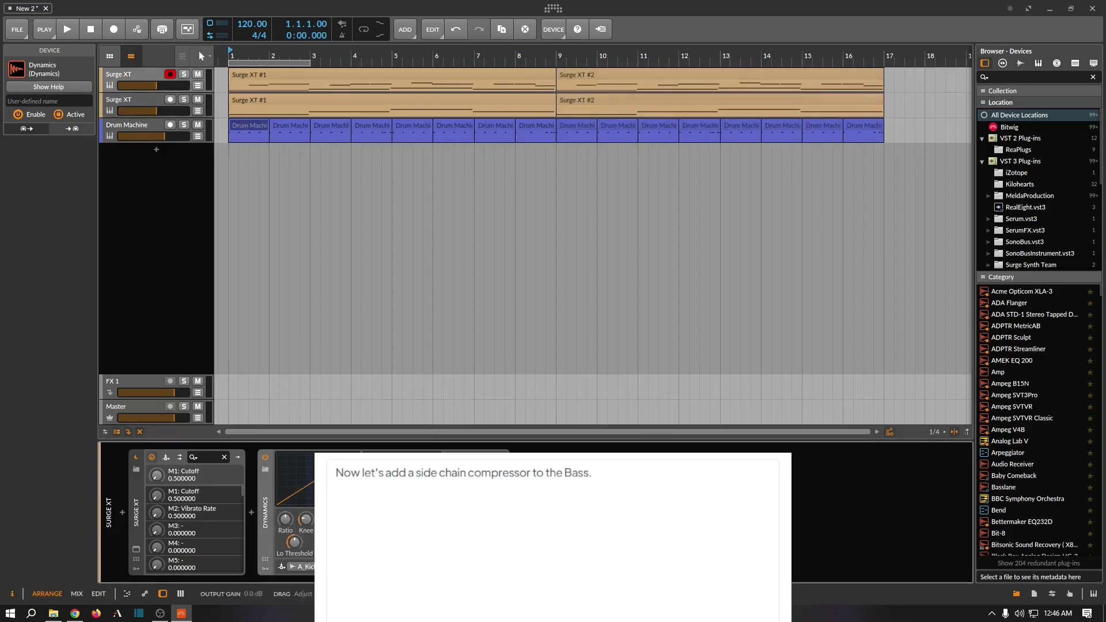
key("space")
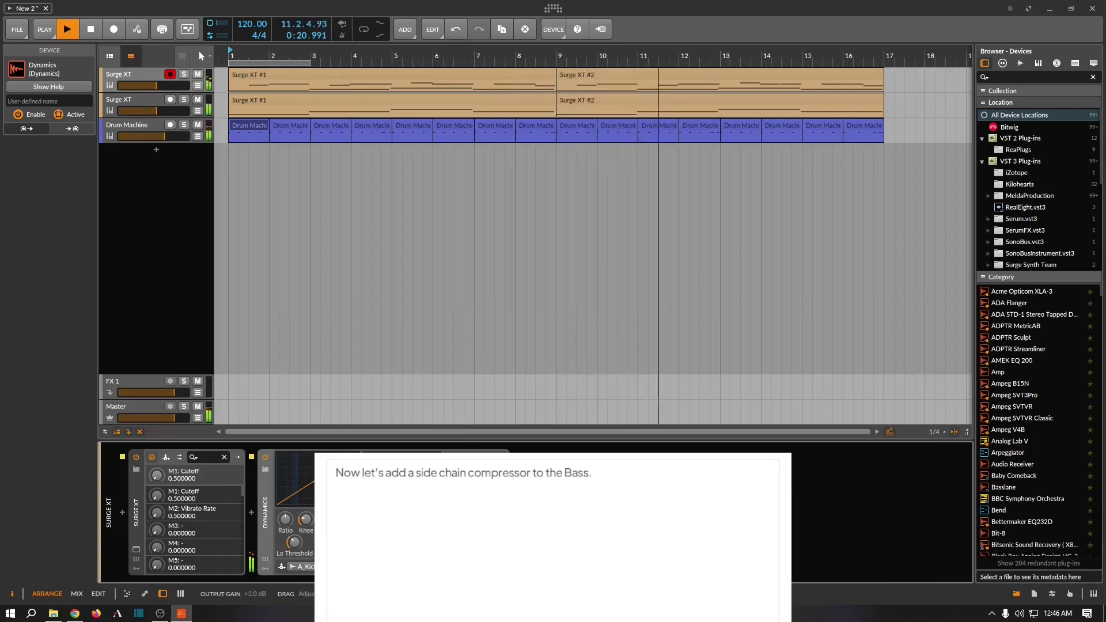
left_click(156, 99)
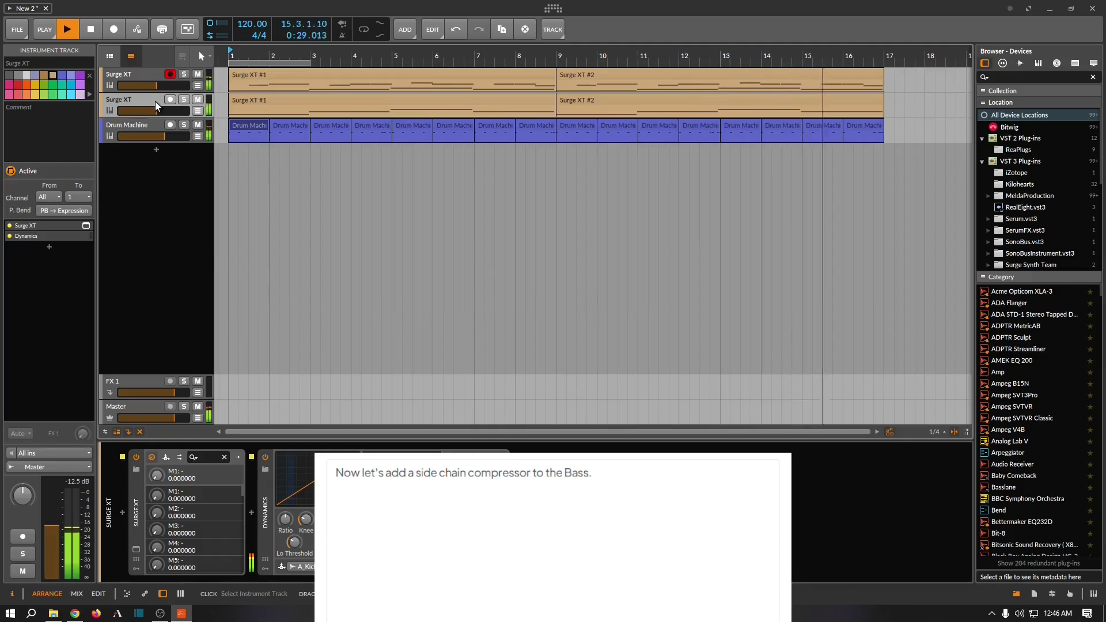
left_click_drag(411, 431, 530, 405)
key("space")
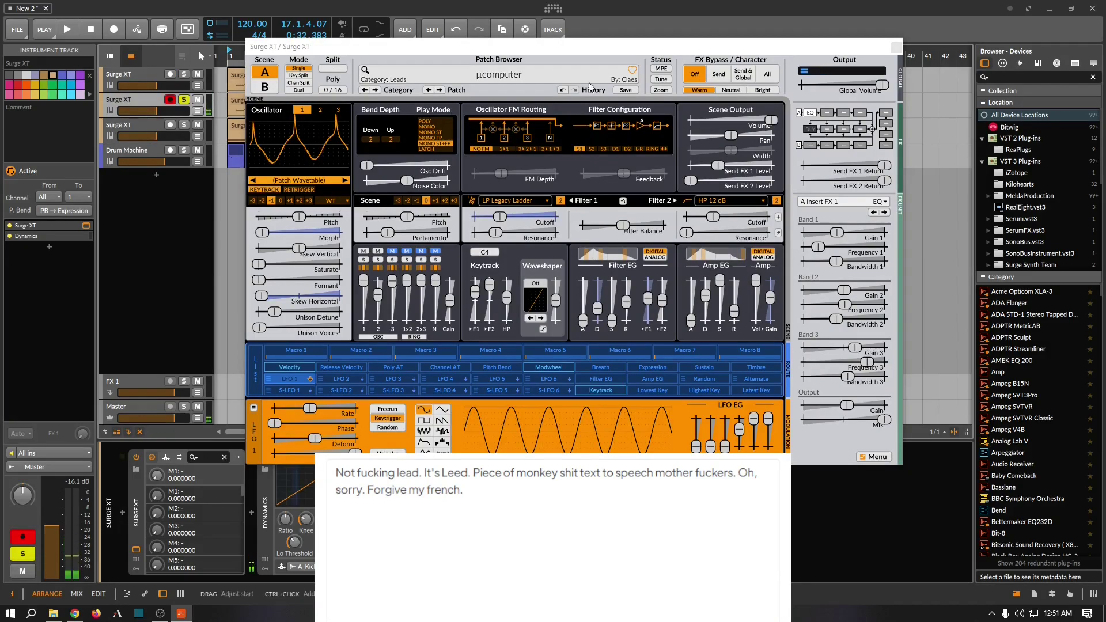
Audition the Surge XT Leads patches one after another and load the Condom preset on the second Surge XT track.
left_click(440, 90)
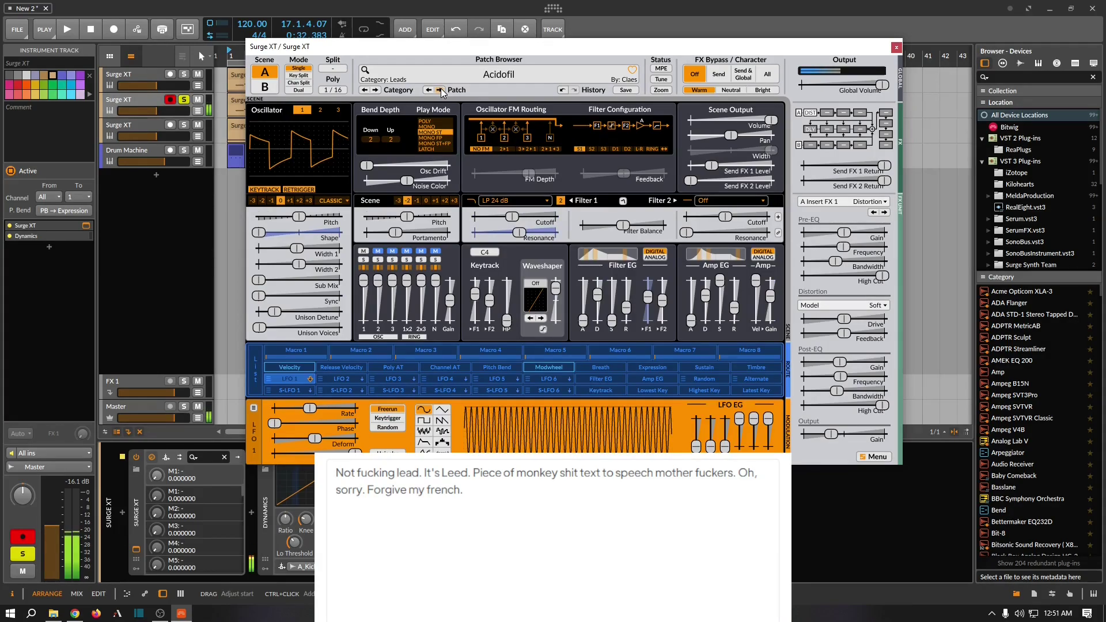
left_click(440, 90)
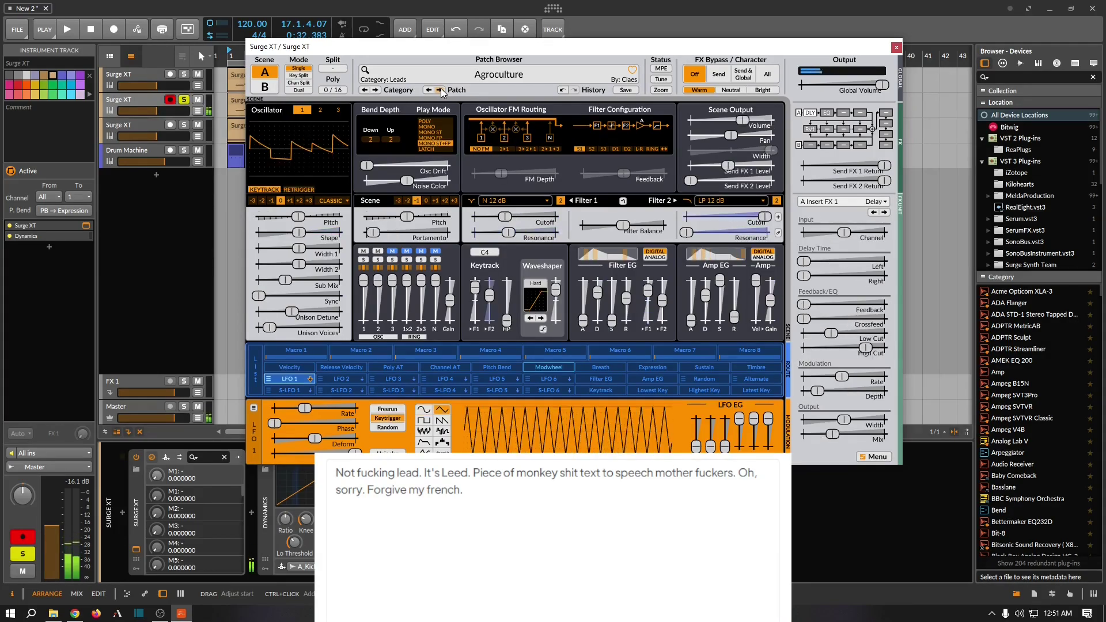
left_click(440, 89)
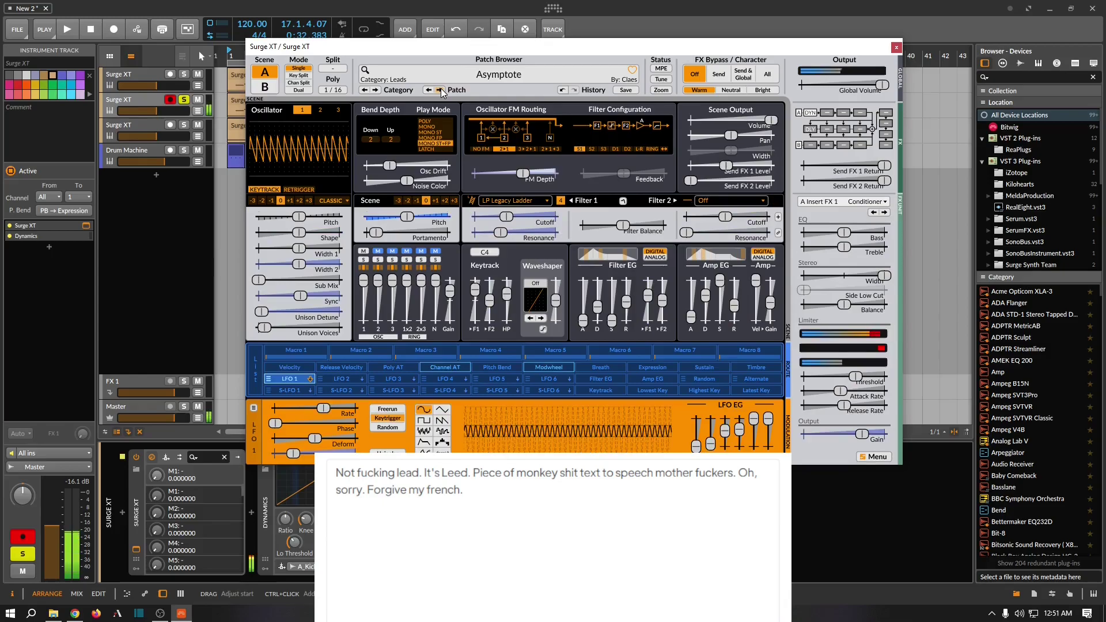
left_click(440, 90)
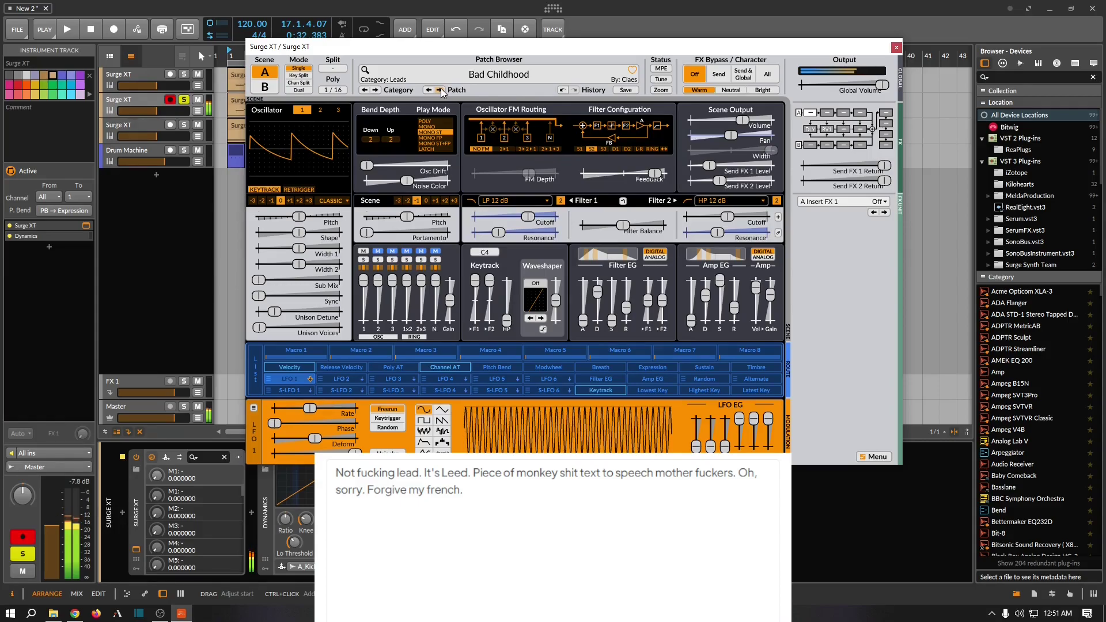
left_click(441, 90)
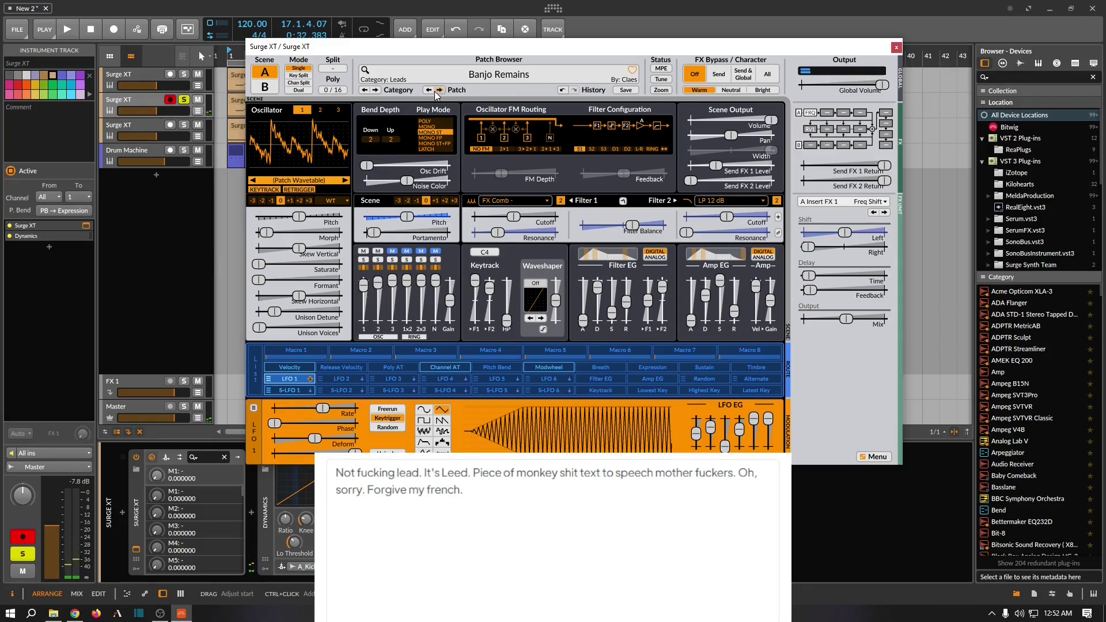
left_click(441, 90)
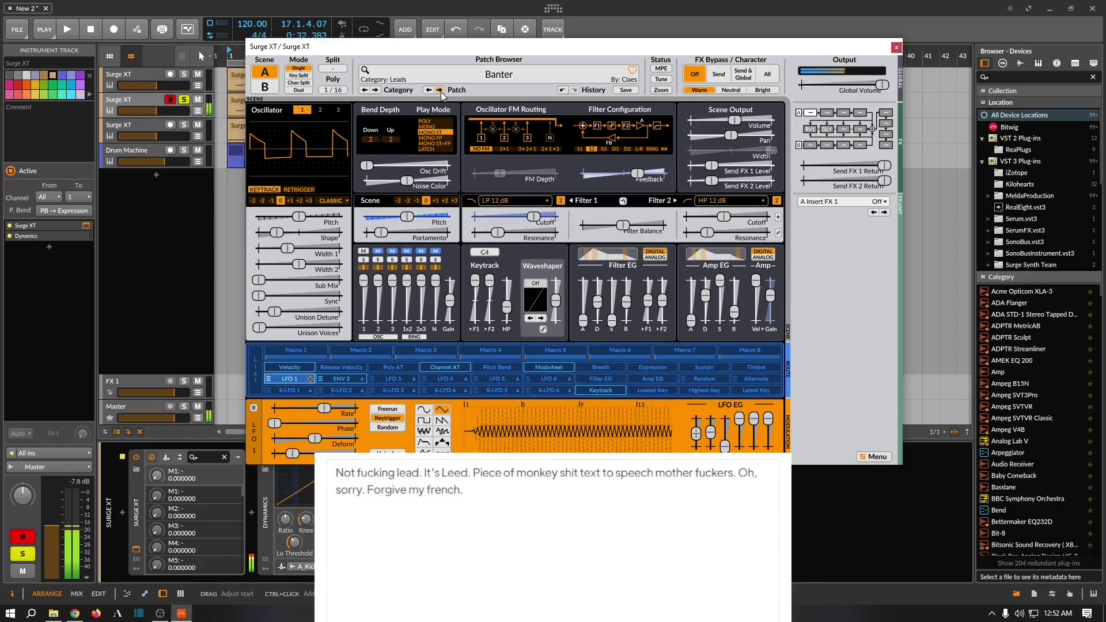
left_click(440, 90)
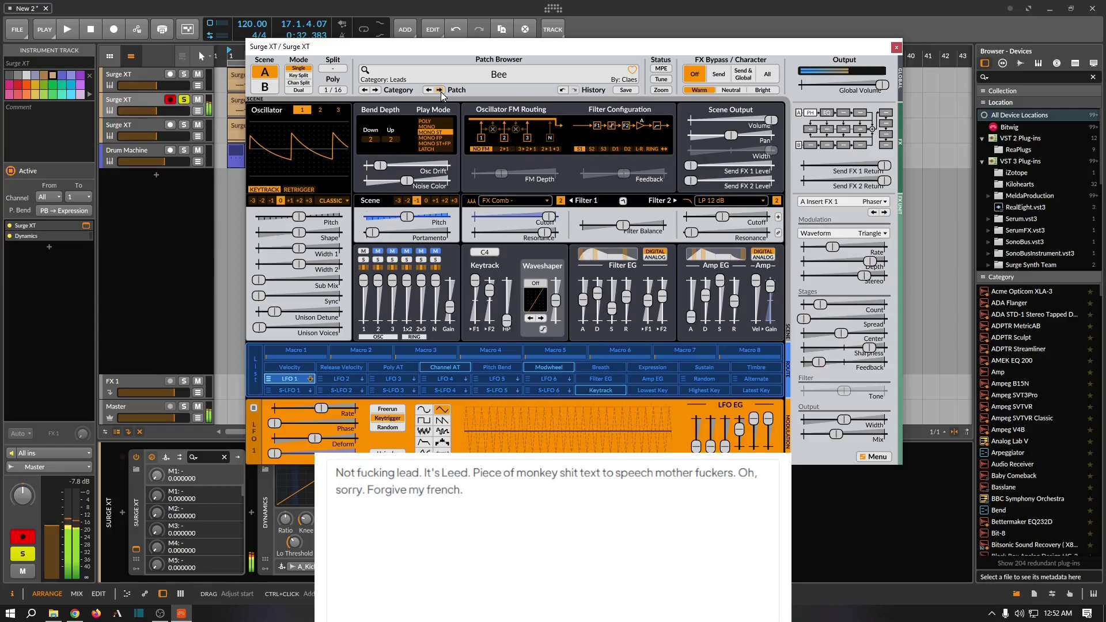
left_click(440, 89)
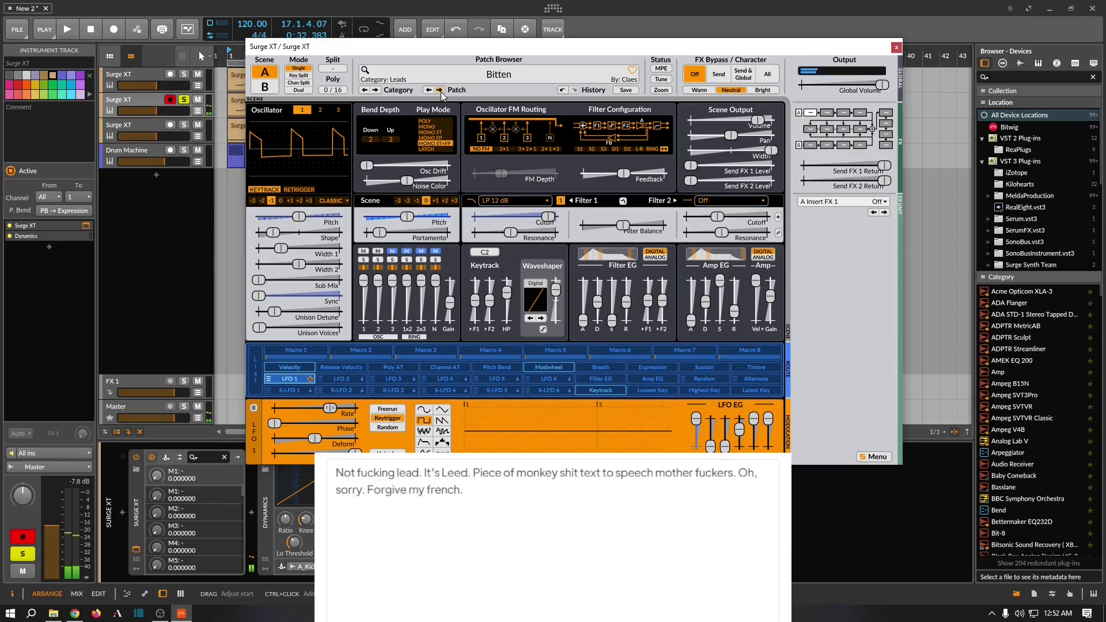
left_click(440, 90)
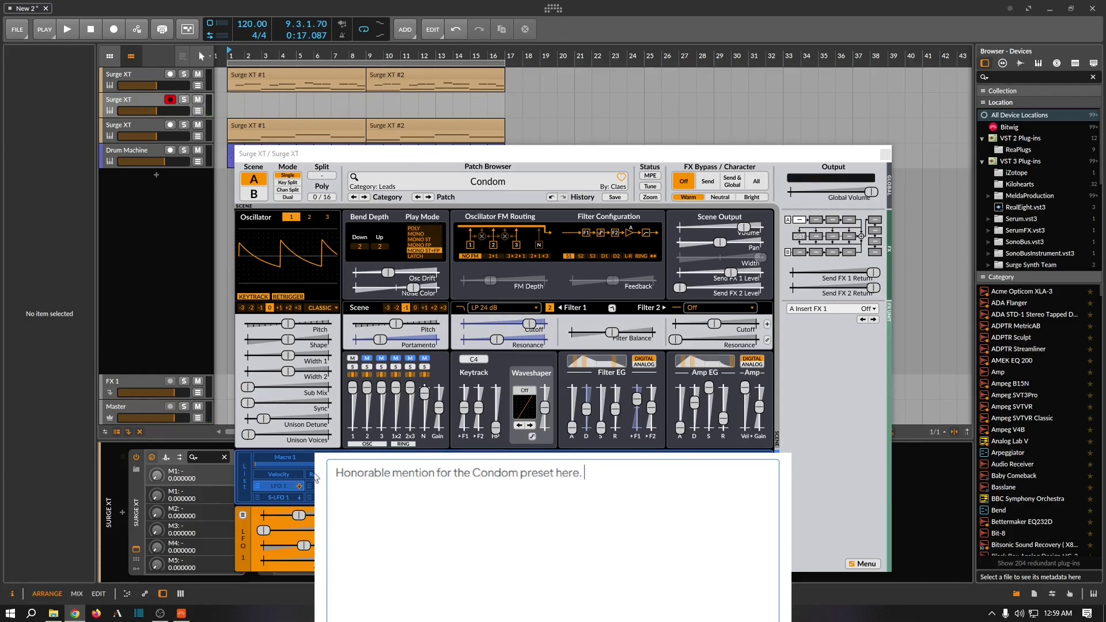
Play the arrangement from bar 1 to audition the Condom preset and close the Surge XT window.
left_click(567, 606)
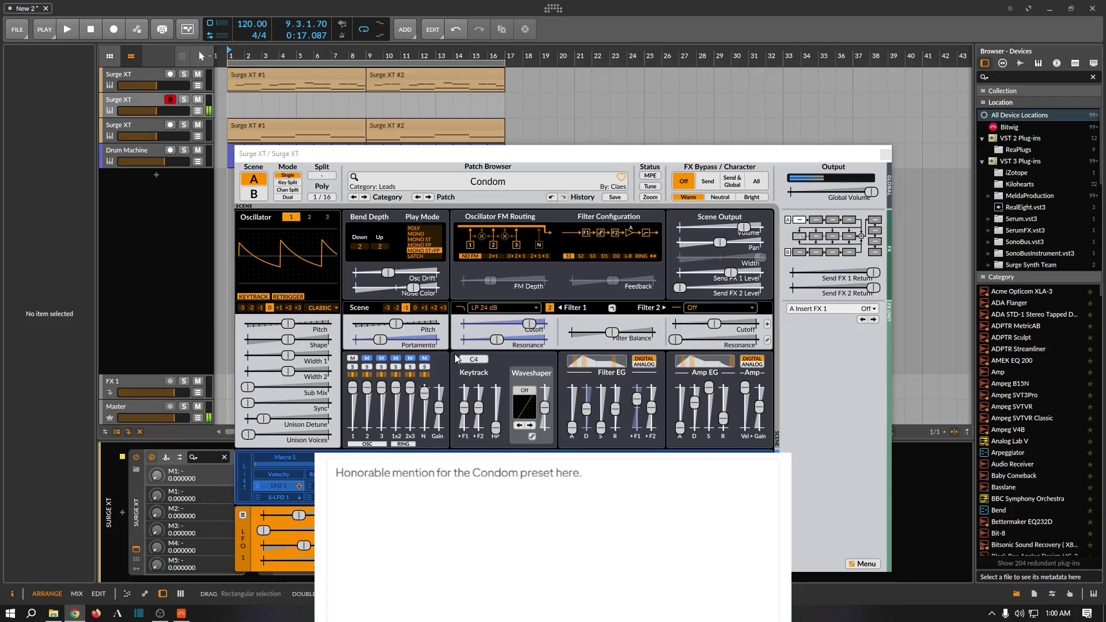
left_click(76, 31)
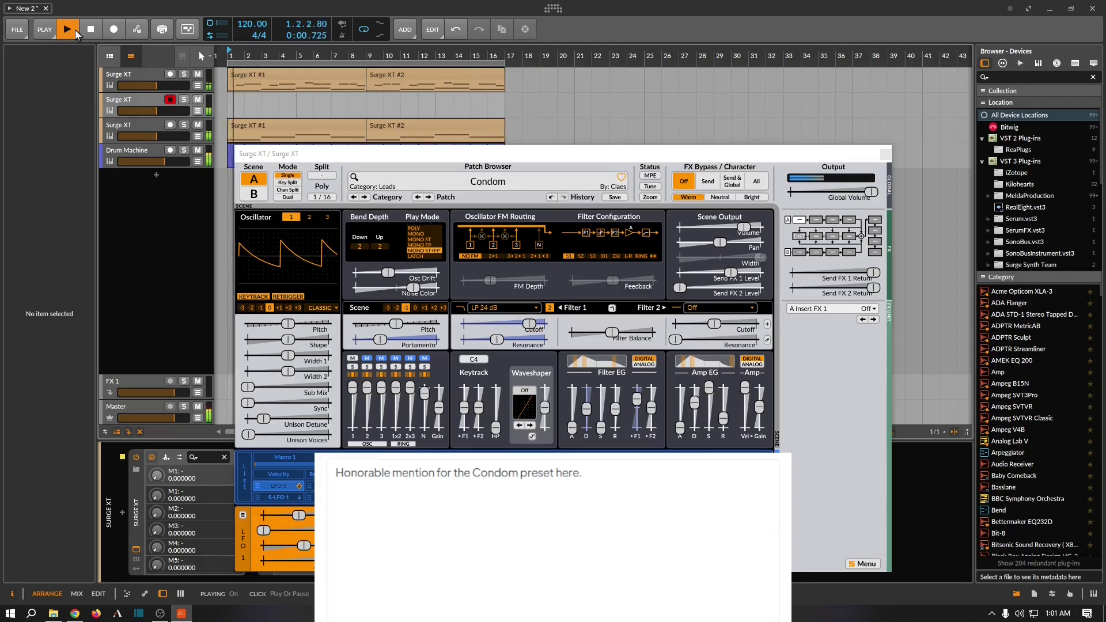
left_click(886, 155)
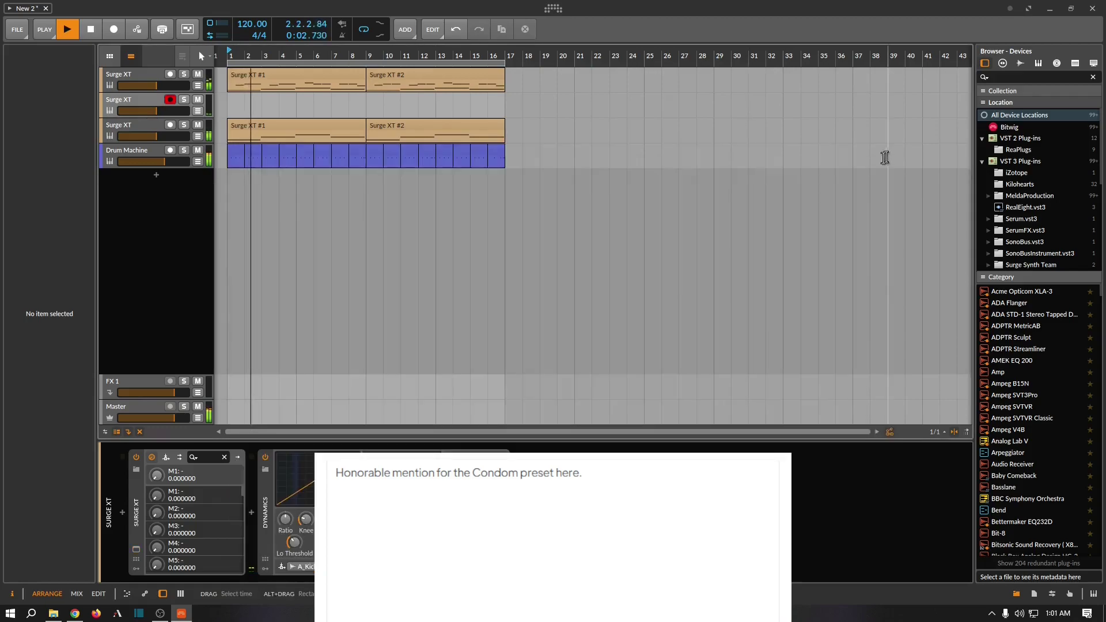
Record a lead part on the second Surge XT track from bar 1 and trim the recorded clip to 8 bars.
left_click(99, 36)
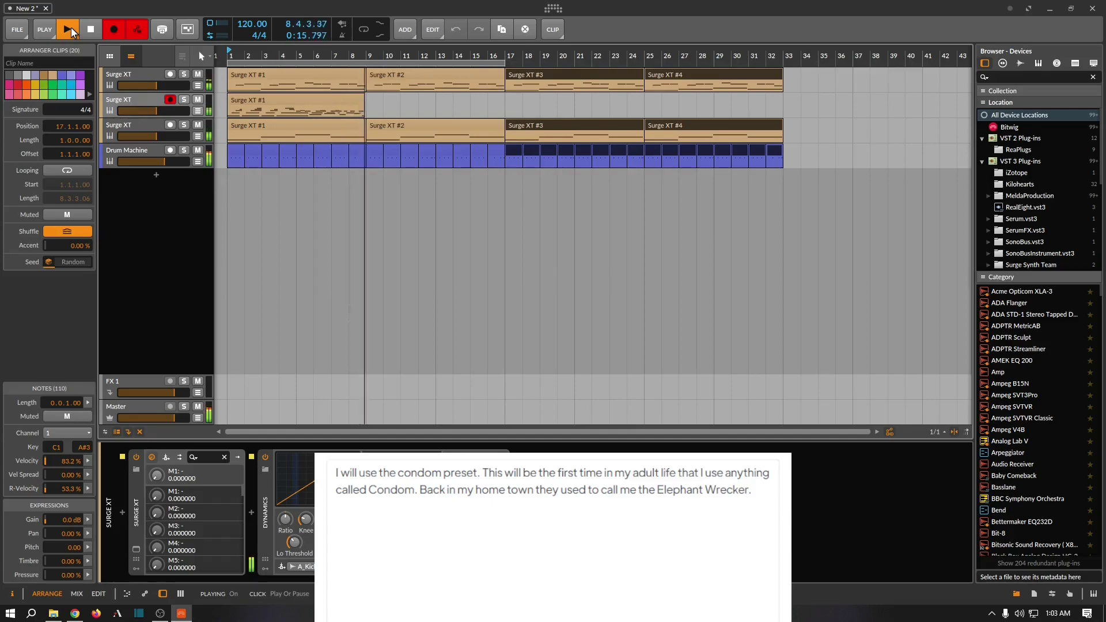
left_click(91, 32)
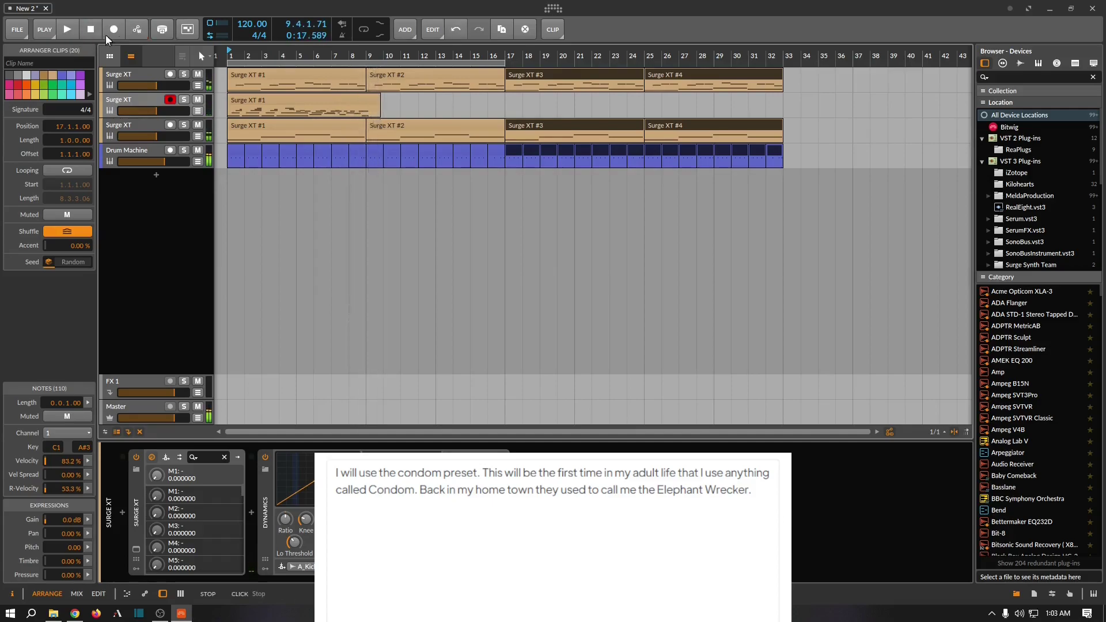
left_click_drag(379, 106, 365, 105)
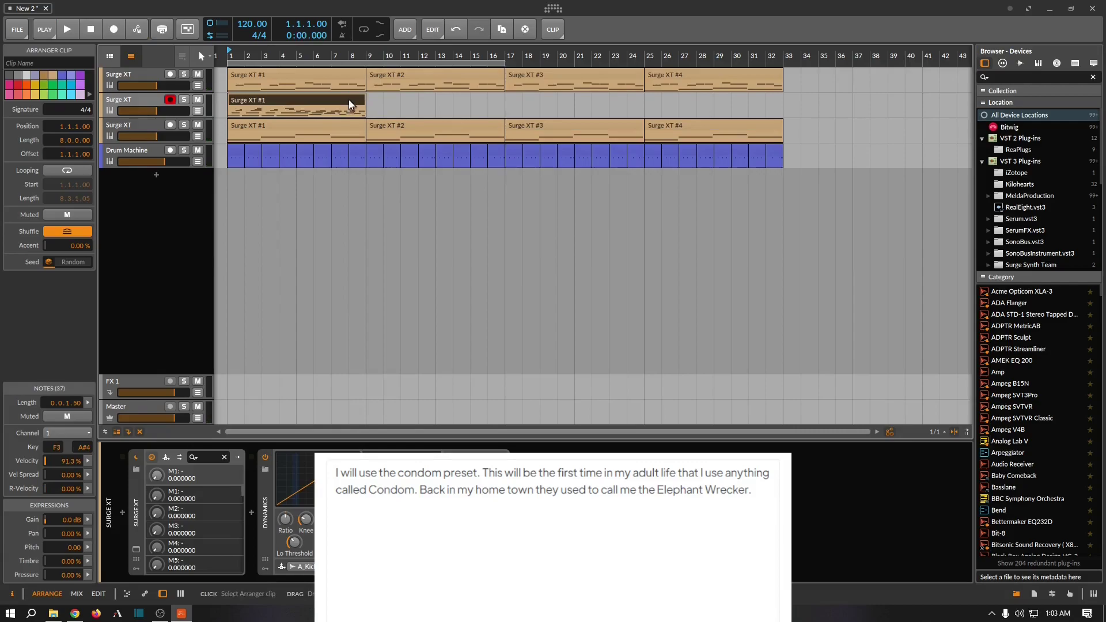
Open the recorded lead clip in the note editor and play its ending from bar 8.
double_click(350, 104)
scroll(622, 502, "right", 4)
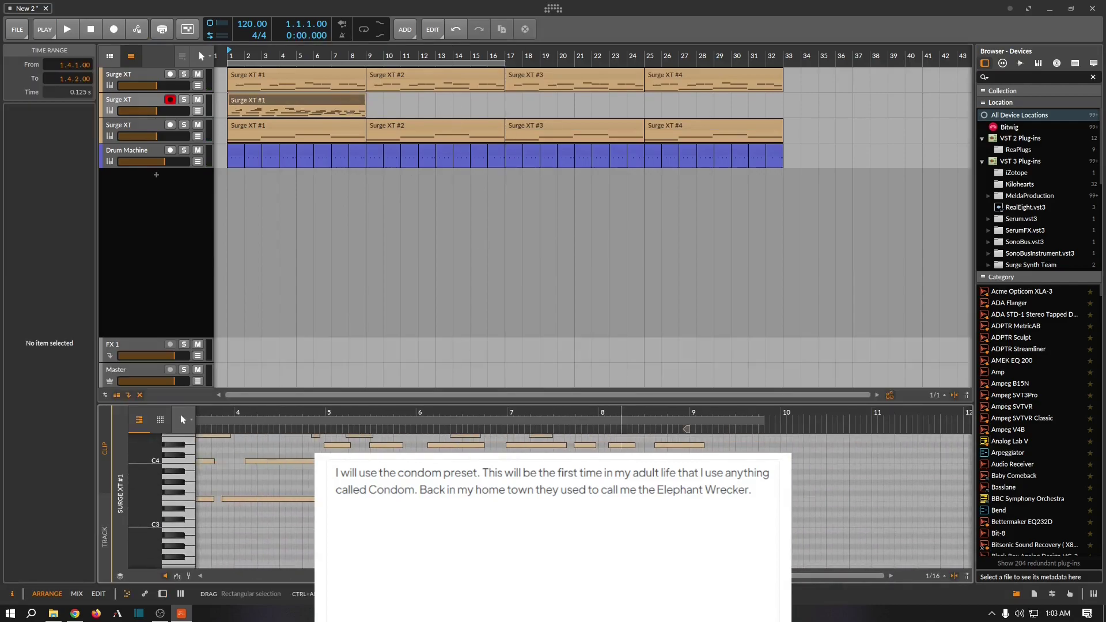
double_click(605, 413)
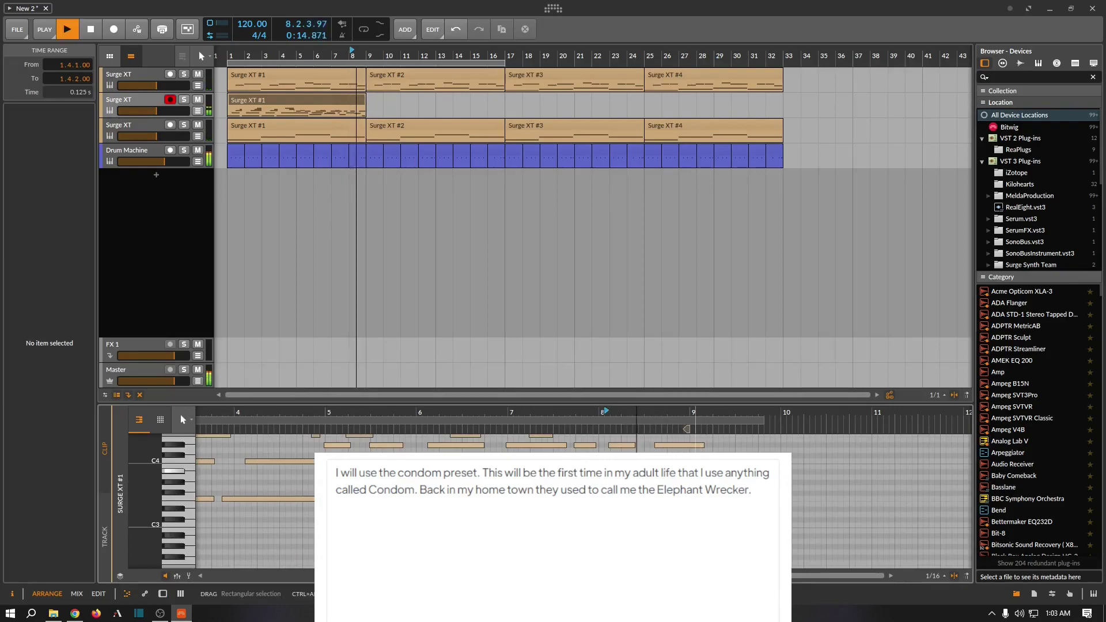
key("space")
Play the arrangement from 6.4.1 and raise the lead track's volume slightly.
double_click(487, 414)
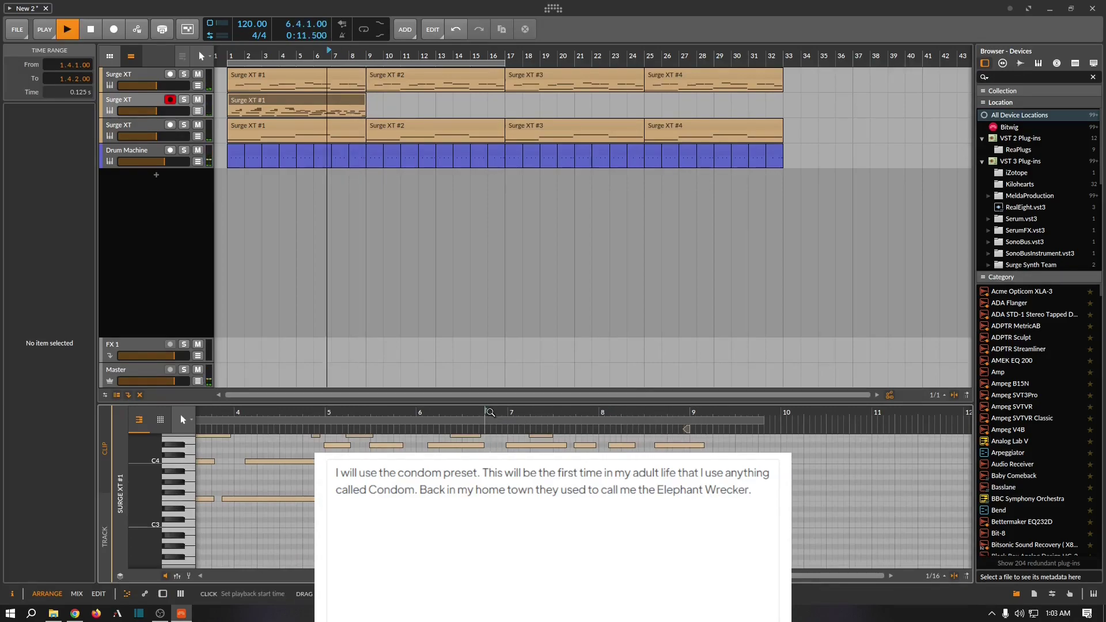
left_click_drag(162, 111, 167, 111)
left_click(170, 99)
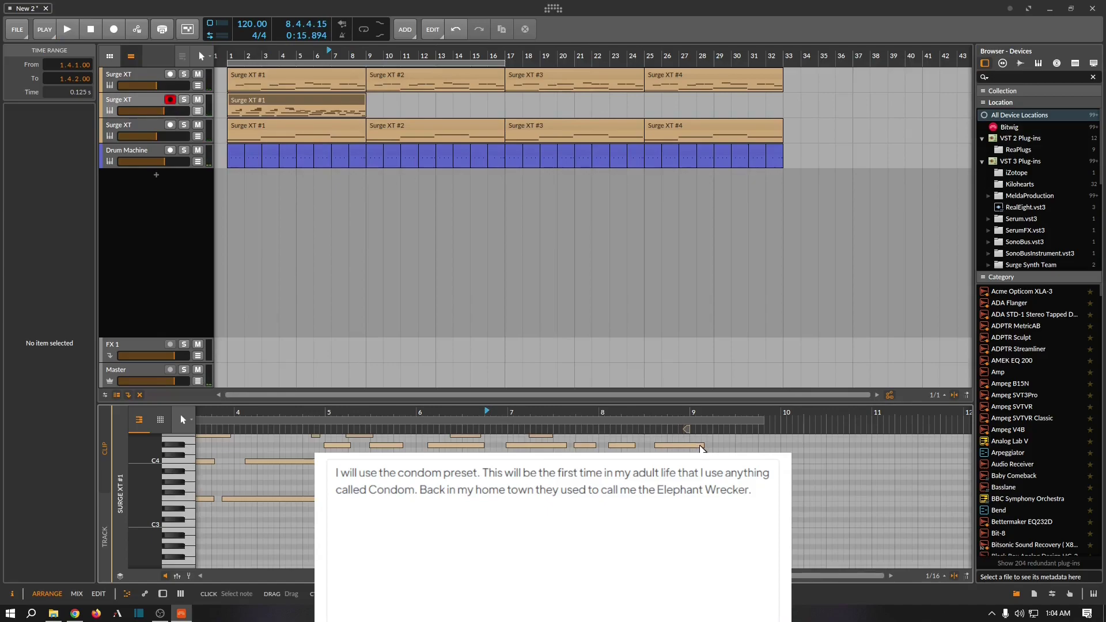
Shorten the last D#4 note in the lead clip, add an F4 note at 8.4.3, and play the result.
left_click_drag(702, 447, 678, 450)
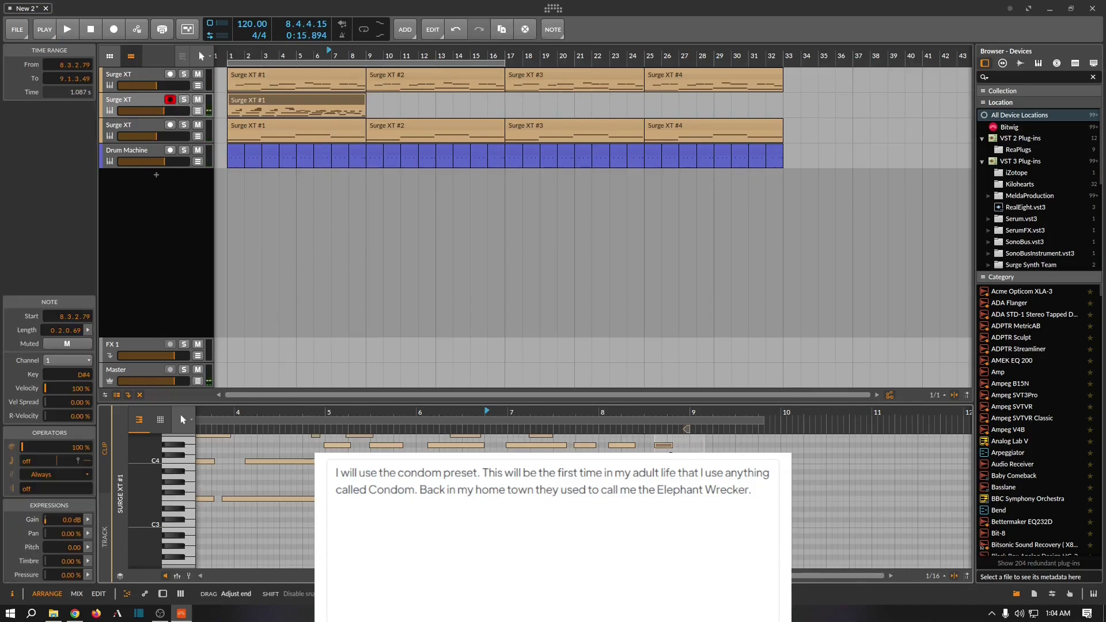
left_click(706, 499)
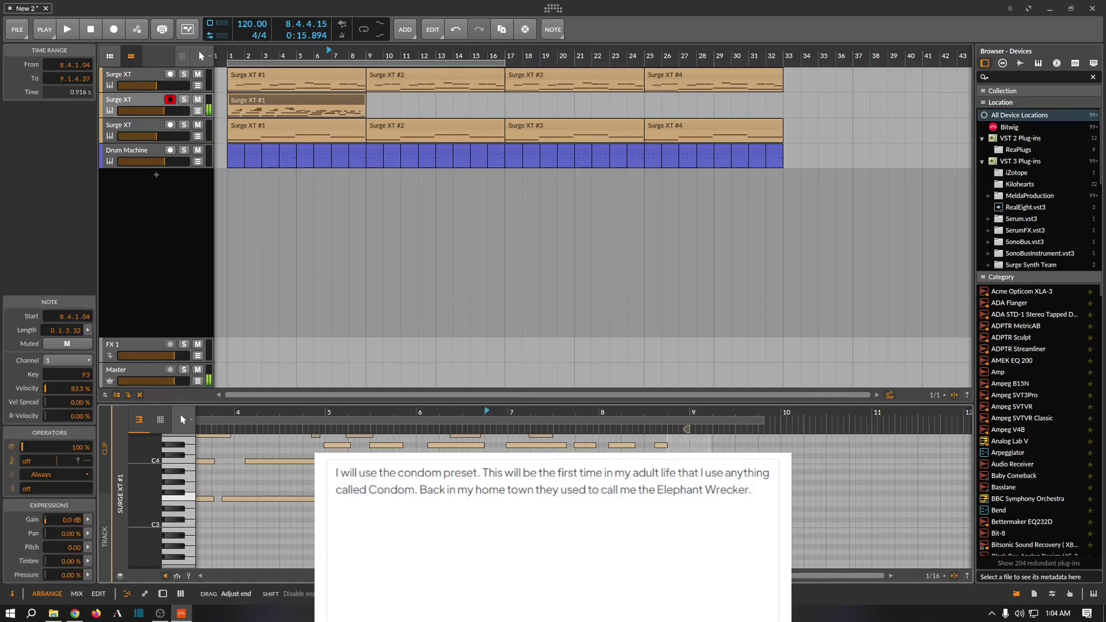
double_click(685, 444)
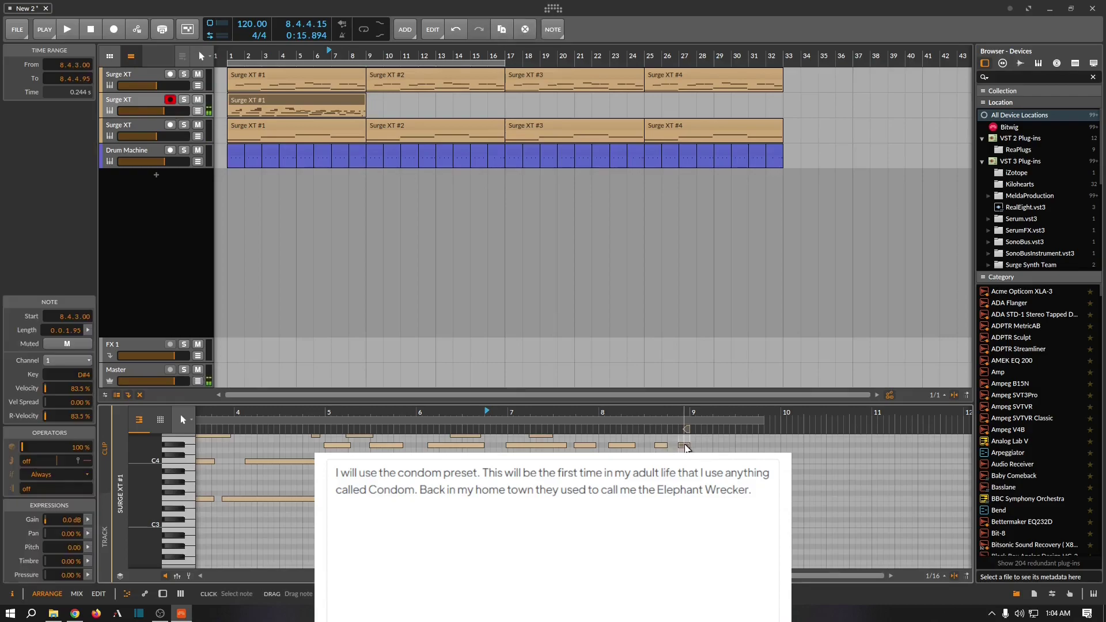
left_click_drag(684, 444, 684, 439)
scroll(691, 444, "up", 1)
left_click_drag(684, 481, 684, 476)
key("space")
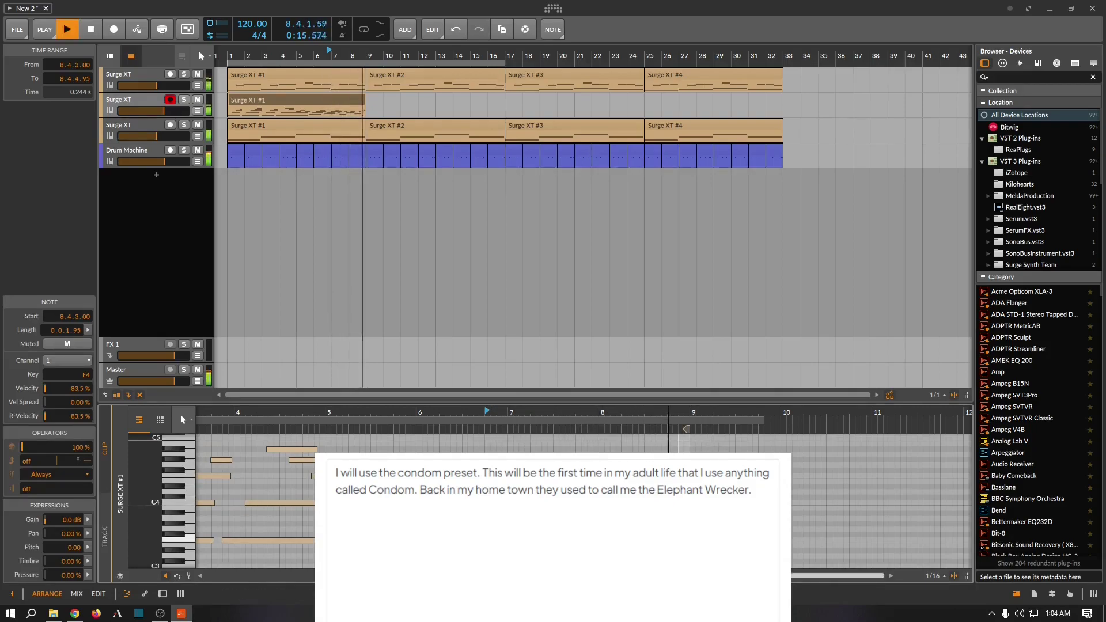
key("space")
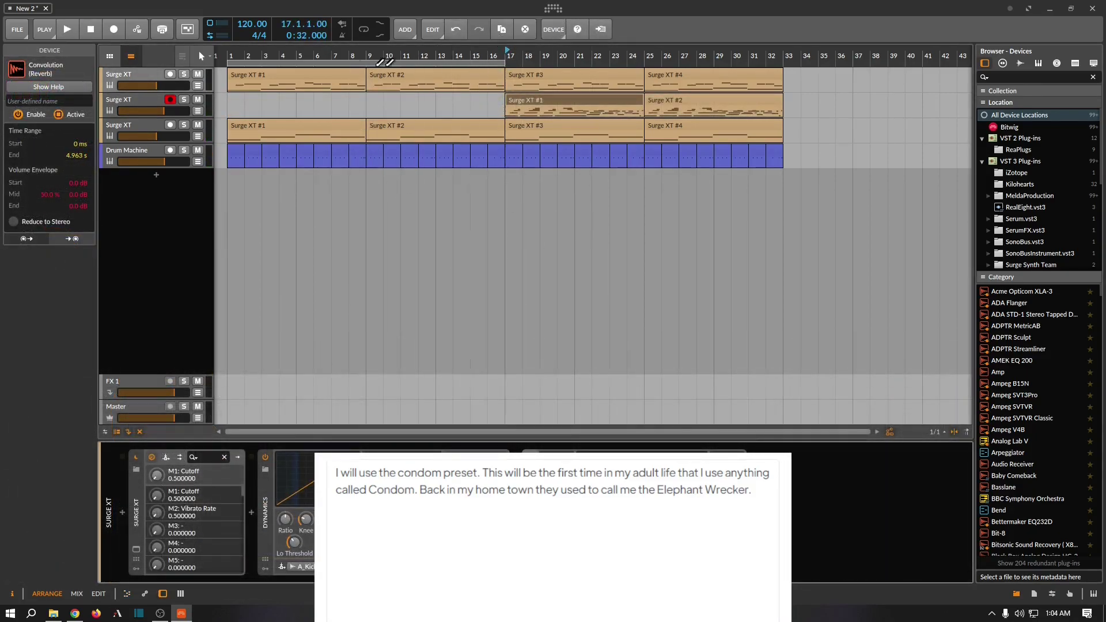
Select the first clip on the first Surge XT track and play the arrangement from bar 1.
left_click(296, 81)
key("space")
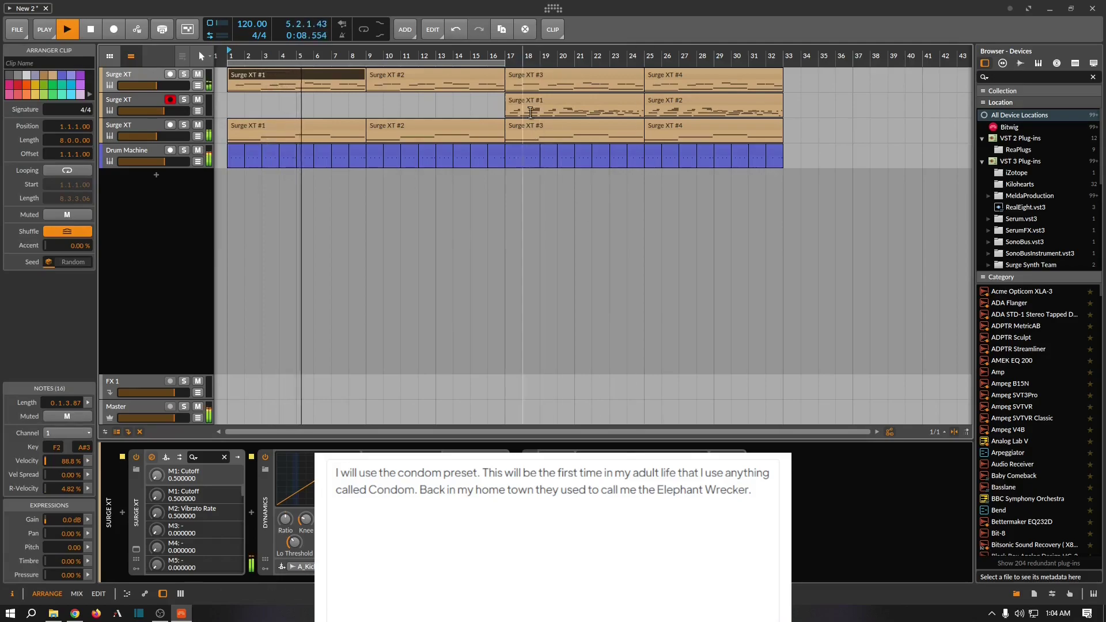
left_click(147, 99)
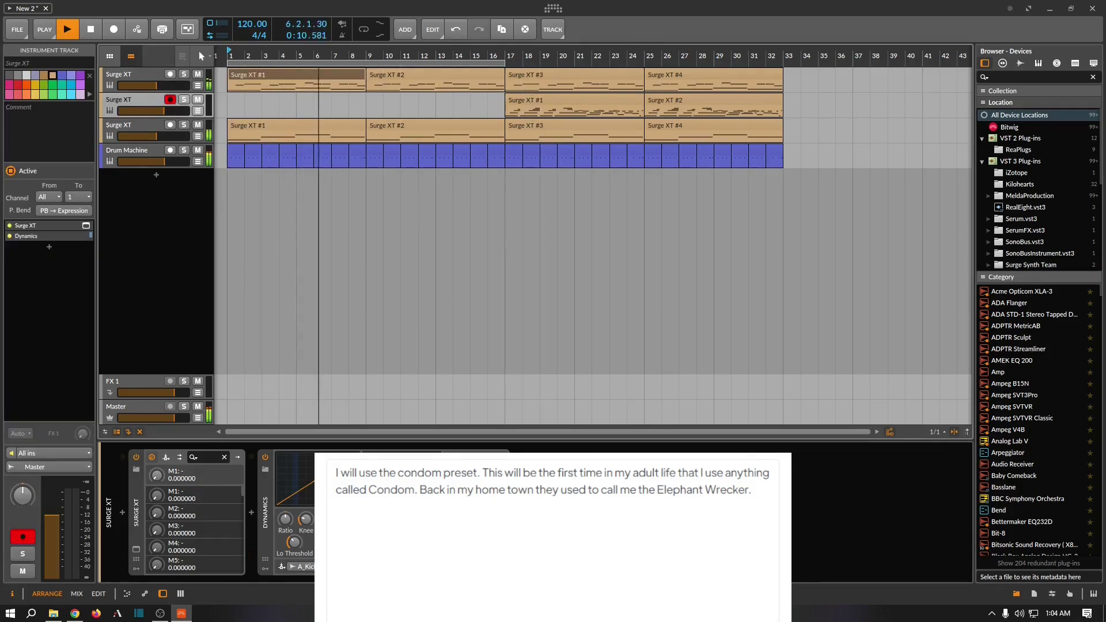
left_click(515, 512)
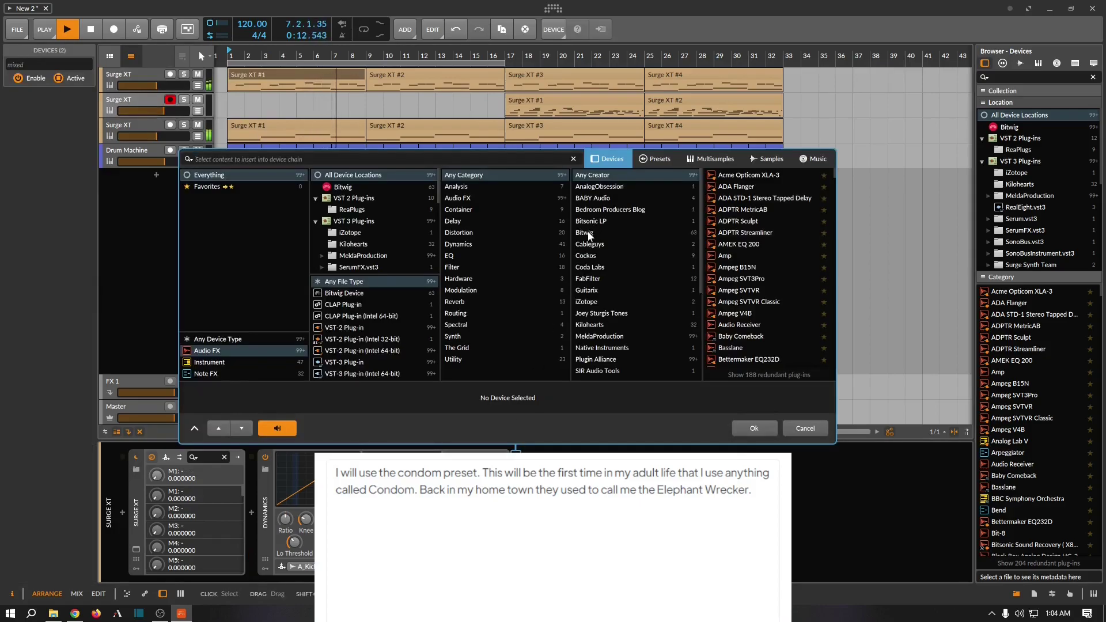
left_click(805, 428)
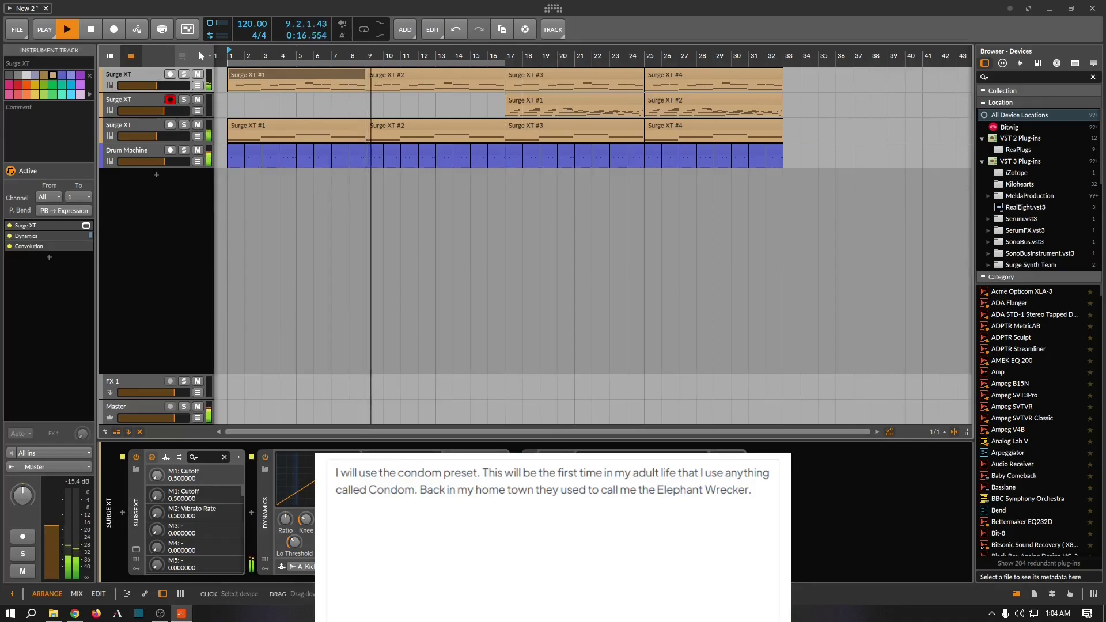
Move the Convolution device to between Surge XT and Dynamics on the first Surge XT track.
left_click_drag(529, 513, 252, 512)
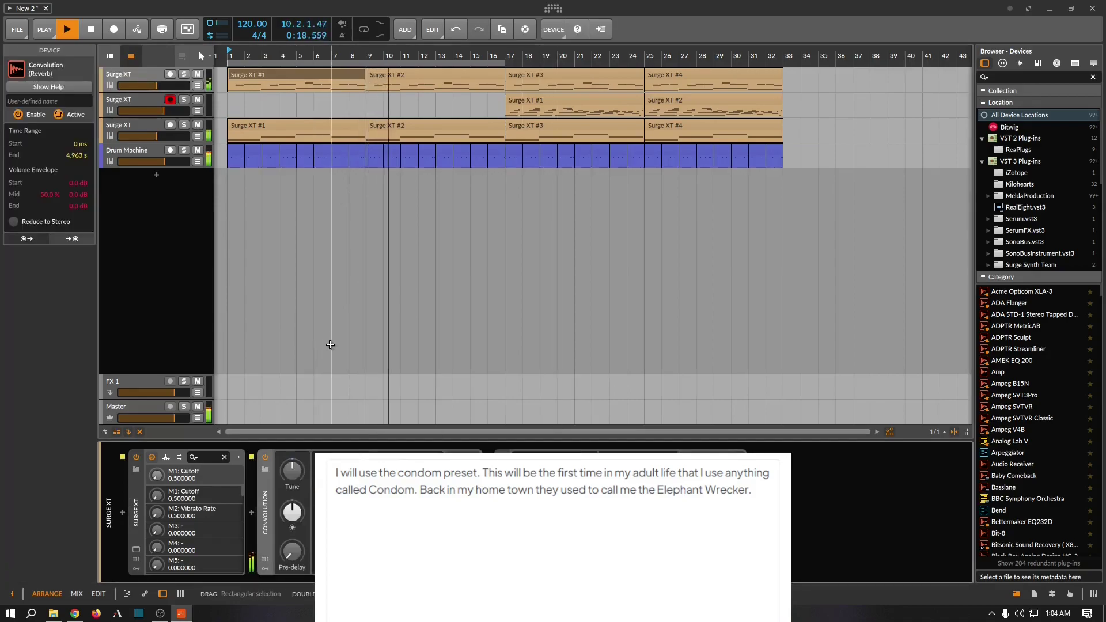
Insert Bitwig's Reverb device between Surge XT and Dynamics on the lead track.
left_click(144, 99)
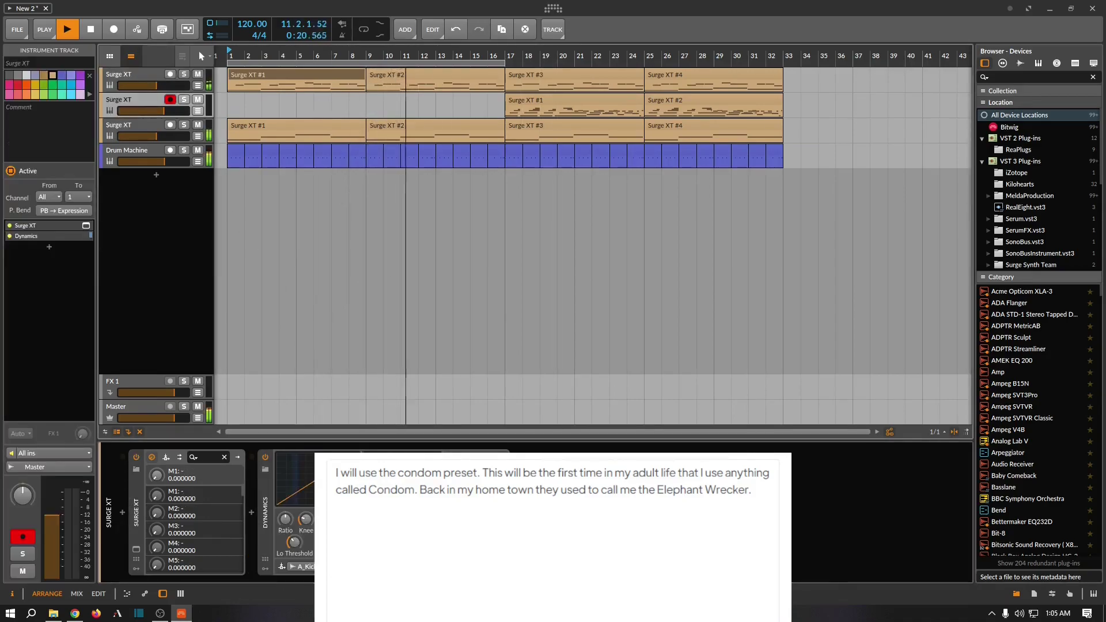
left_click(252, 514)
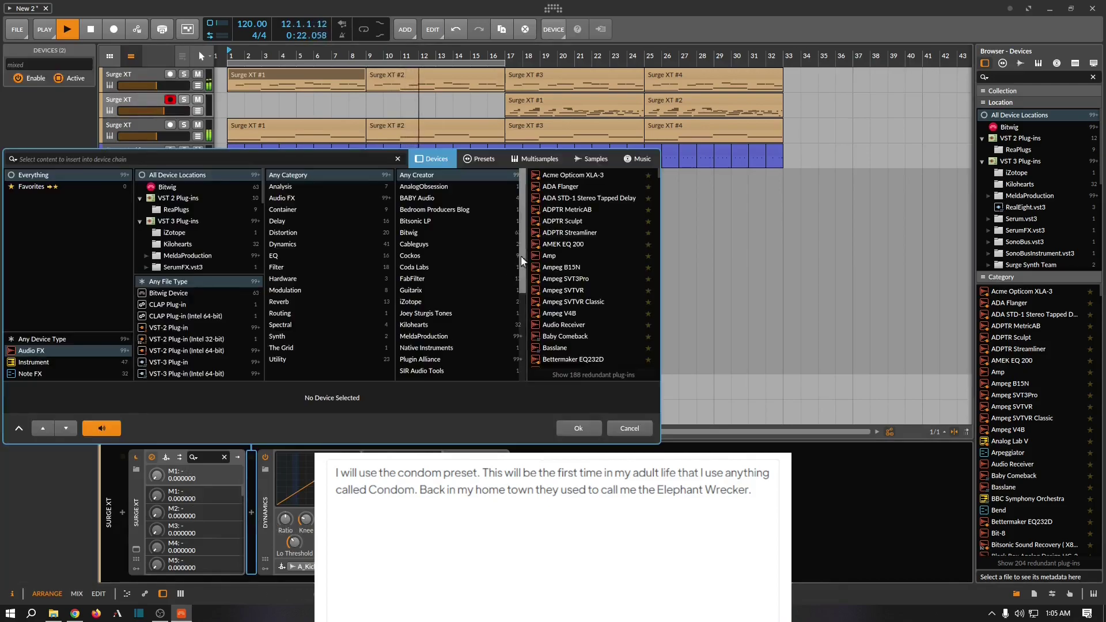
left_click(432, 232)
scroll(559, 316, "down", 3)
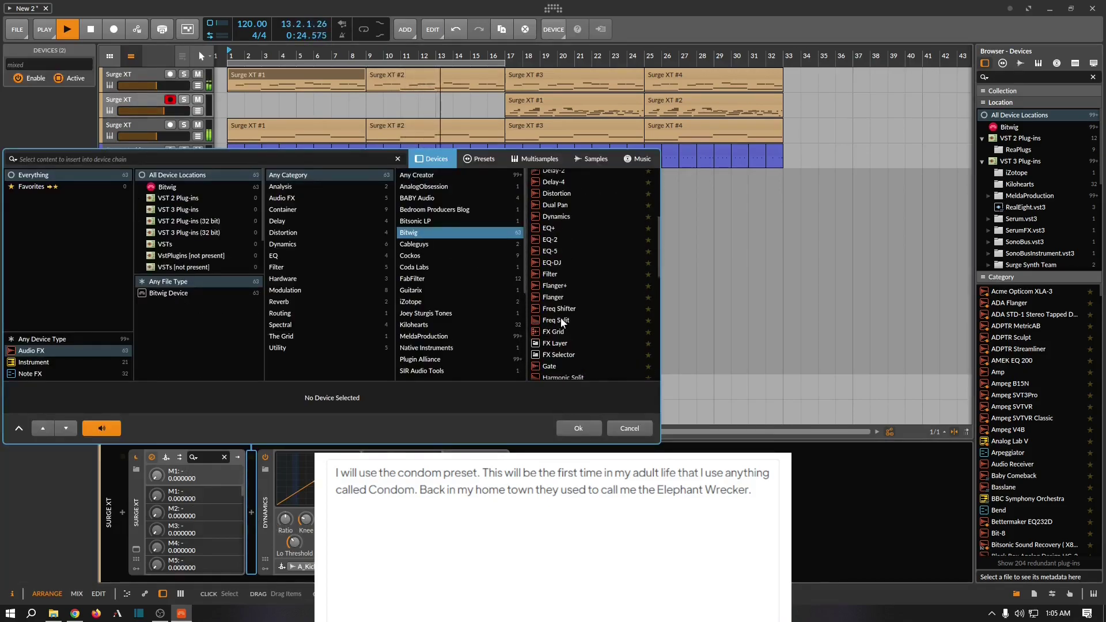
scroll(561, 317, "down", 3)
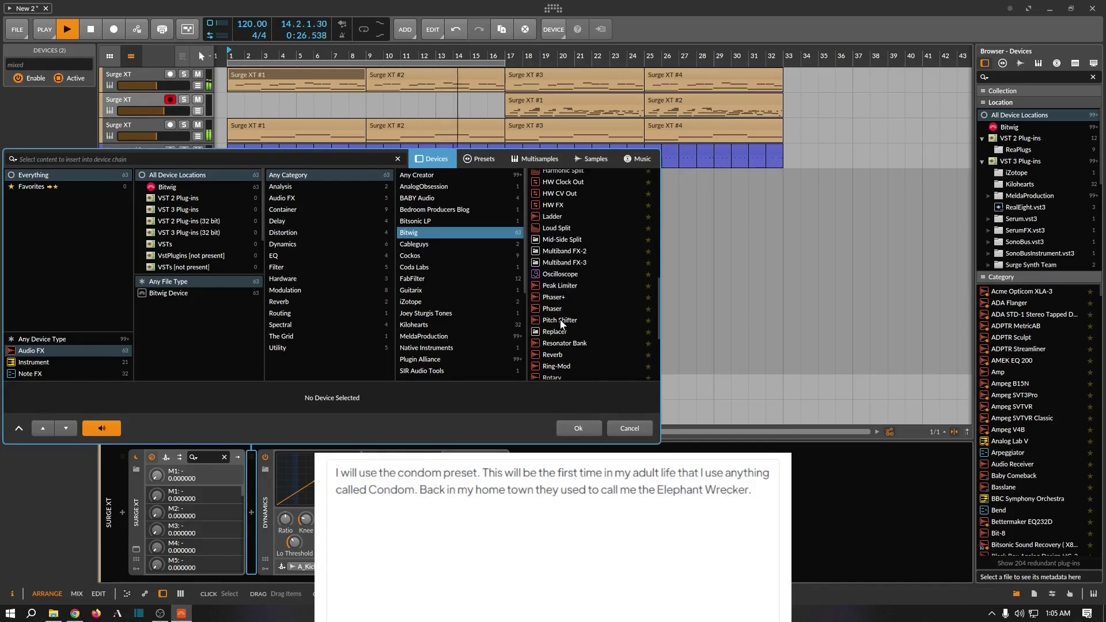
left_click(554, 272)
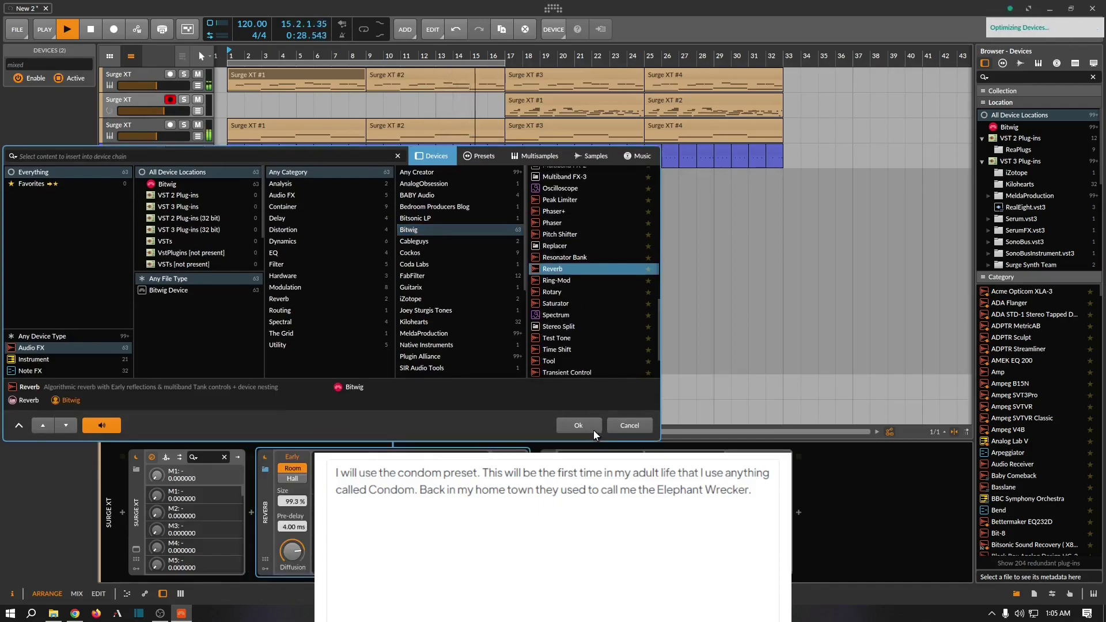
left_click(582, 429)
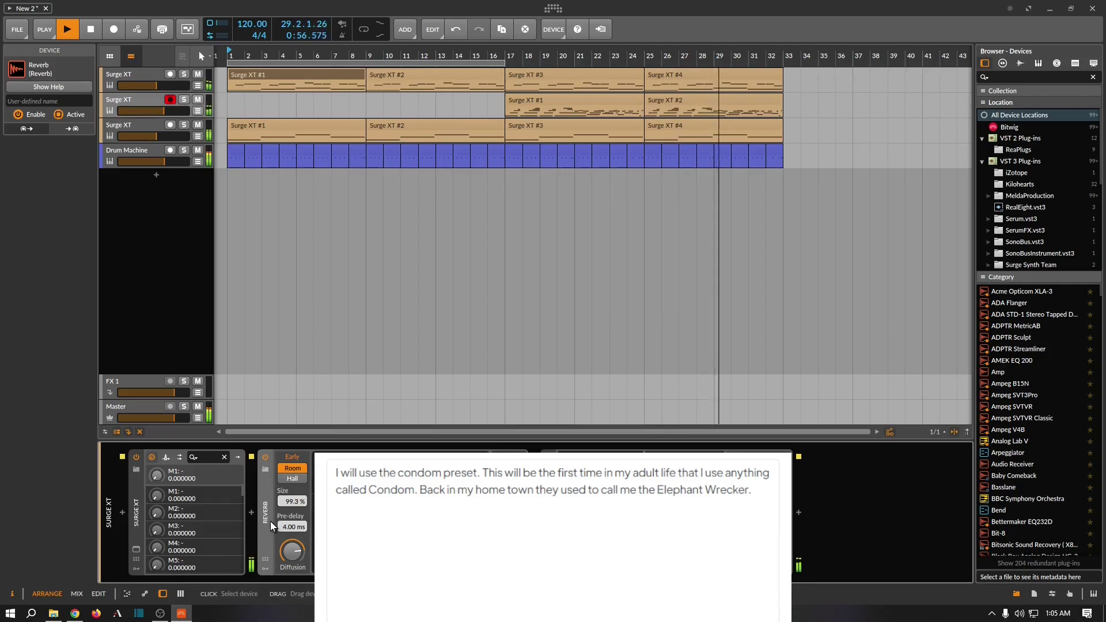
Insert a Delay-1 device between Surge XT and Reverb on the lead track and replay the arrangement from bar 1.
left_click(251, 512)
left_click(416, 232)
scroll(554, 276, "down", 3)
double_click(560, 242)
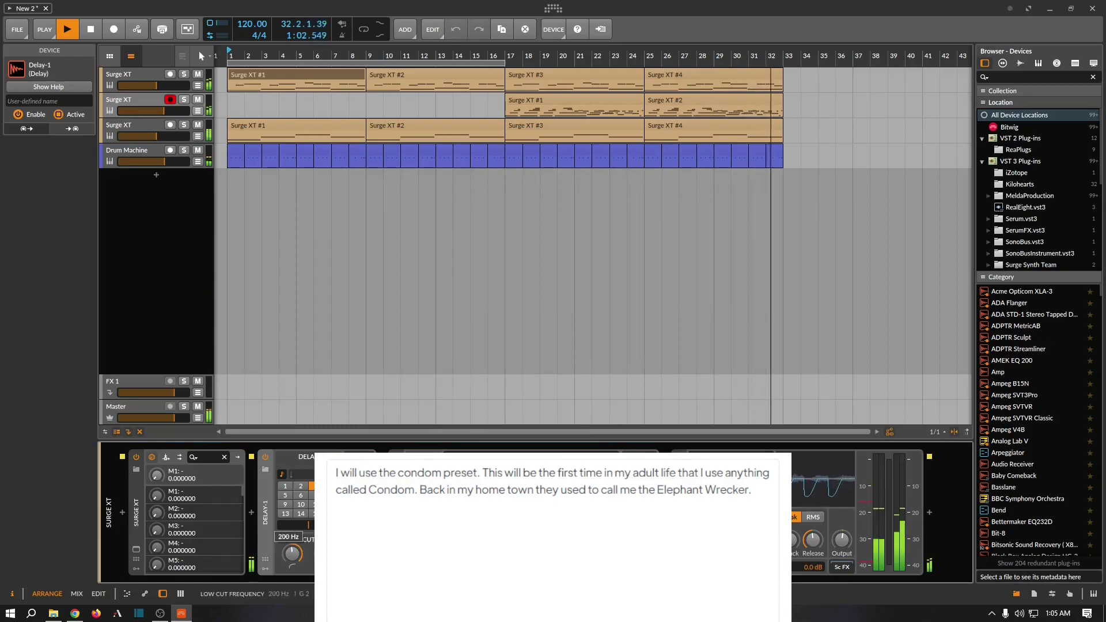
key("space")
key("space")
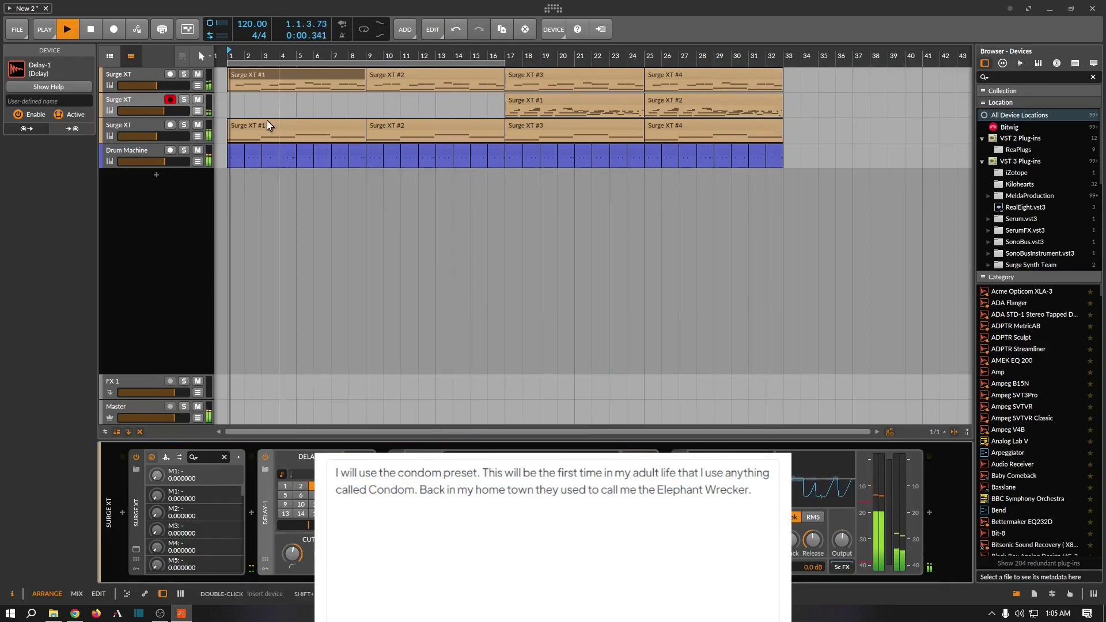
Audition the Surge XT tracks from bar 17 in different solo combinations, then play the arrangement unsoloed from bar 1.
left_click(183, 99)
left_click(519, 101)
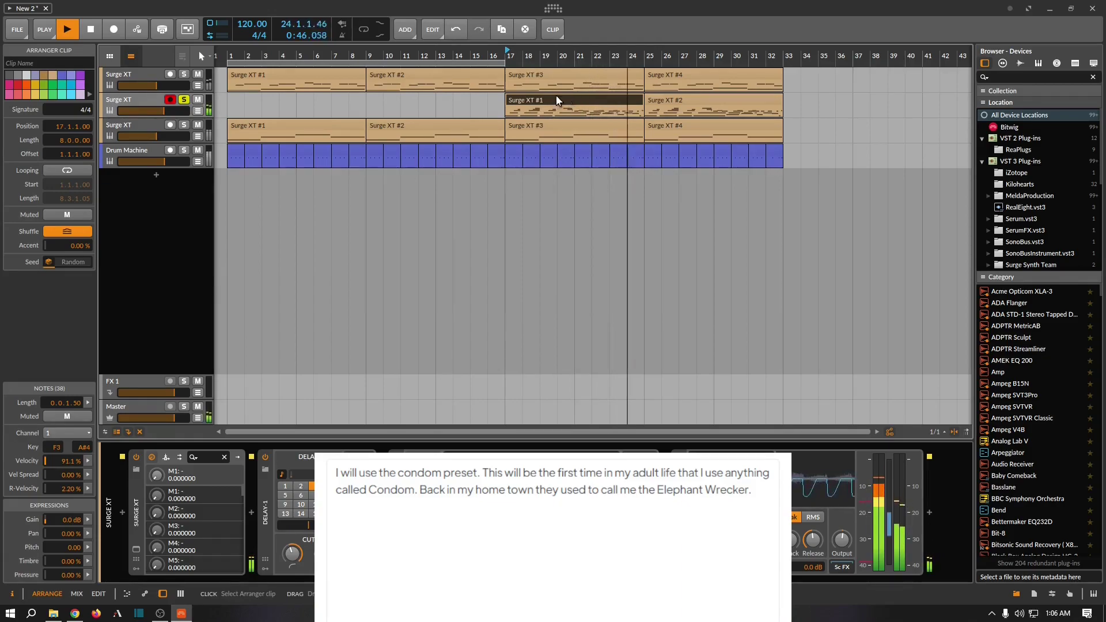
left_click(184, 124)
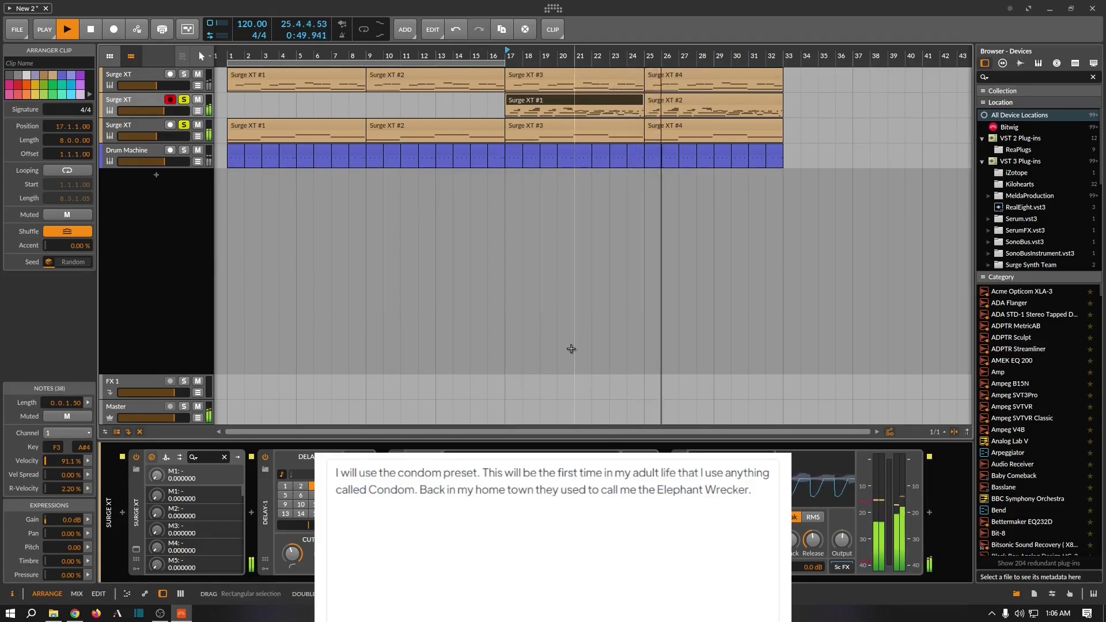
left_click(150, 77)
left_click(184, 74)
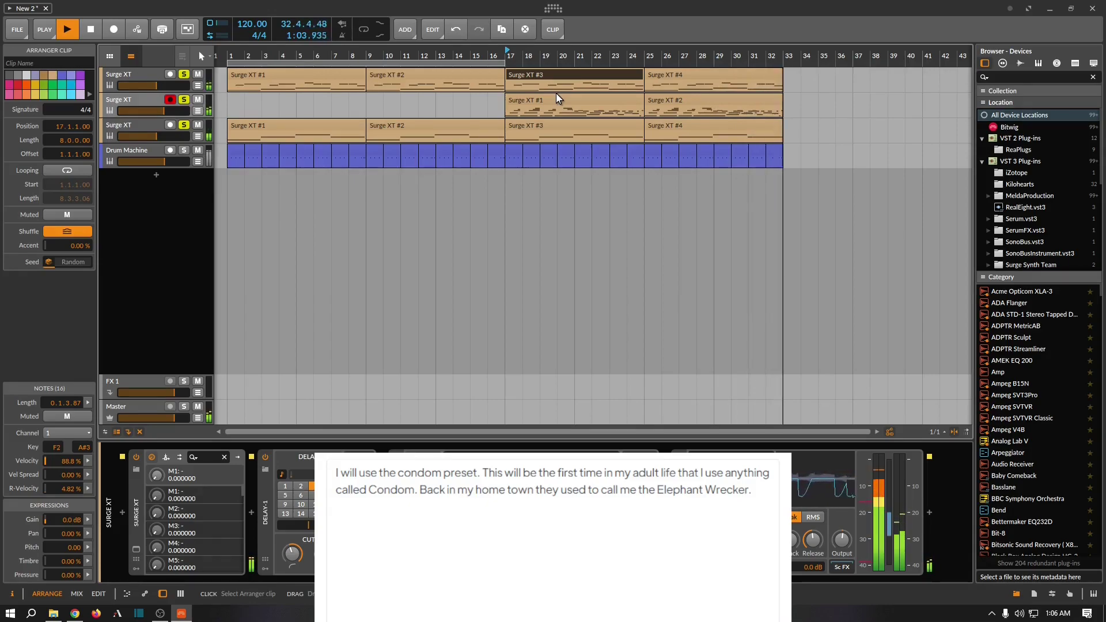
key("space")
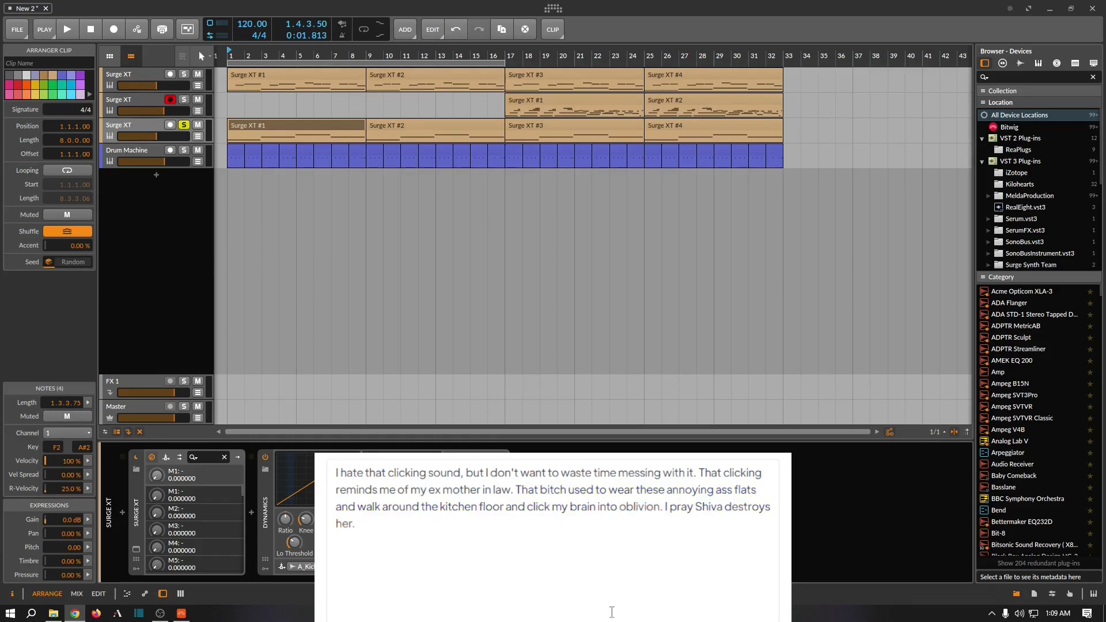
left_click(184, 125)
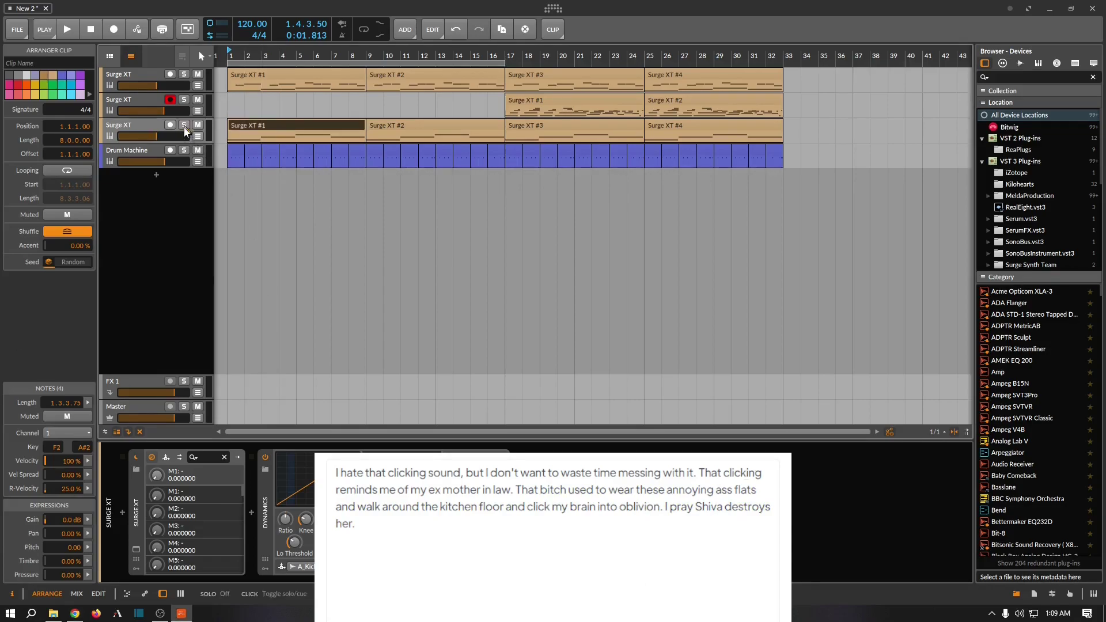
left_click(70, 27)
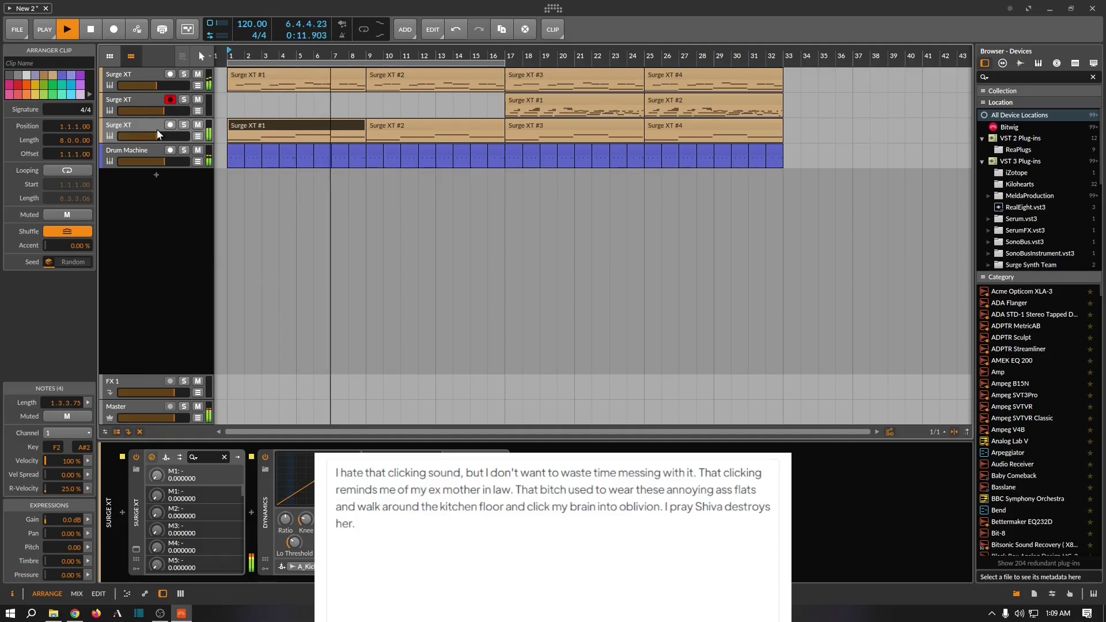
Lengthen the notes in the third Surge XT track's first clip, ending F2 at 3.1.2.00, G#2 at 5.1.2.00 and A#2 at 7.1.2.00.
double_click(276, 127)
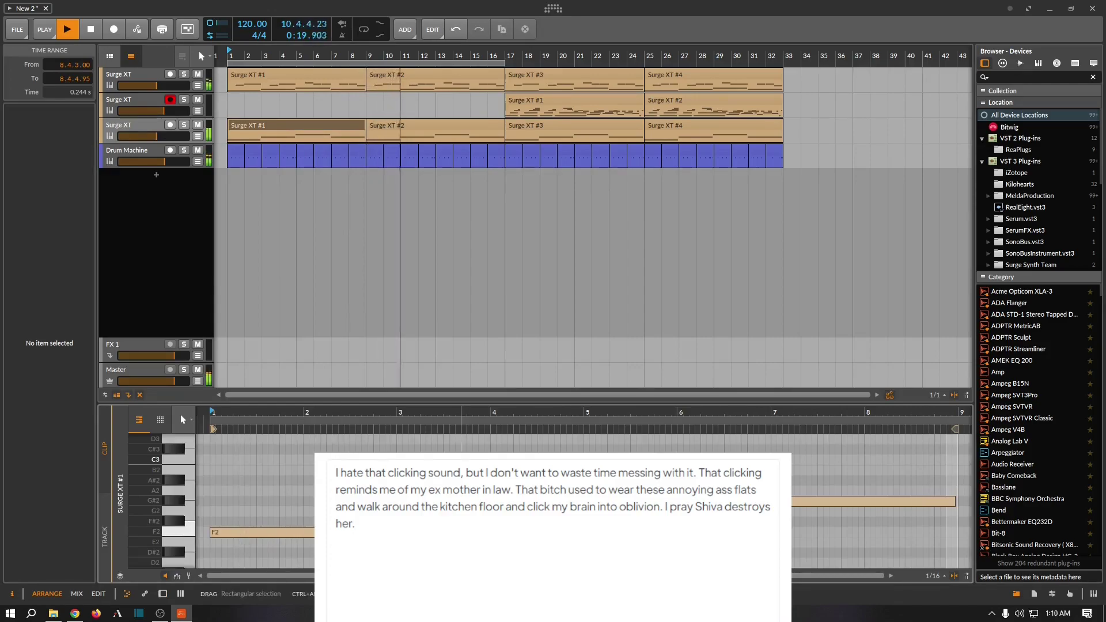
key("space")
left_click(395, 532)
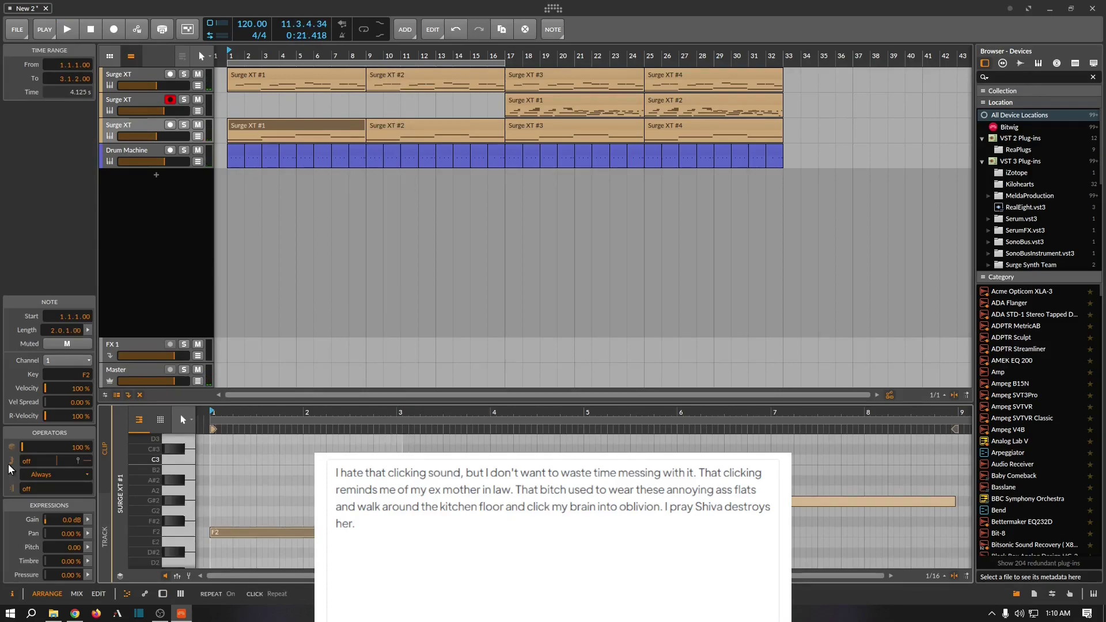
left_click_drag(581, 502, 589, 501)
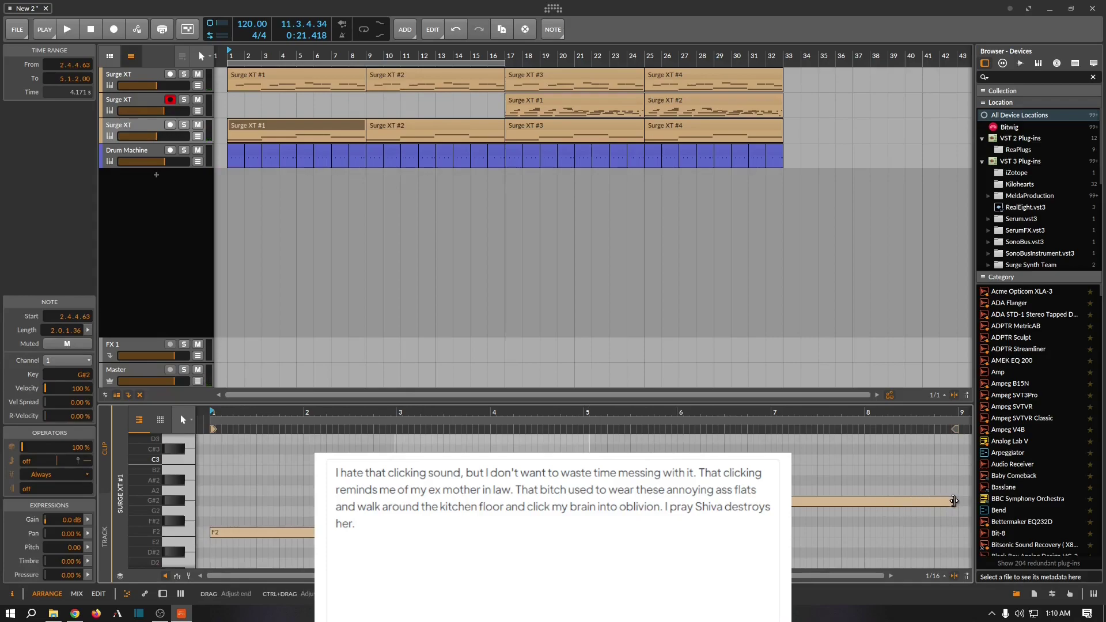
key("alt+Right")
key("alt+Left")
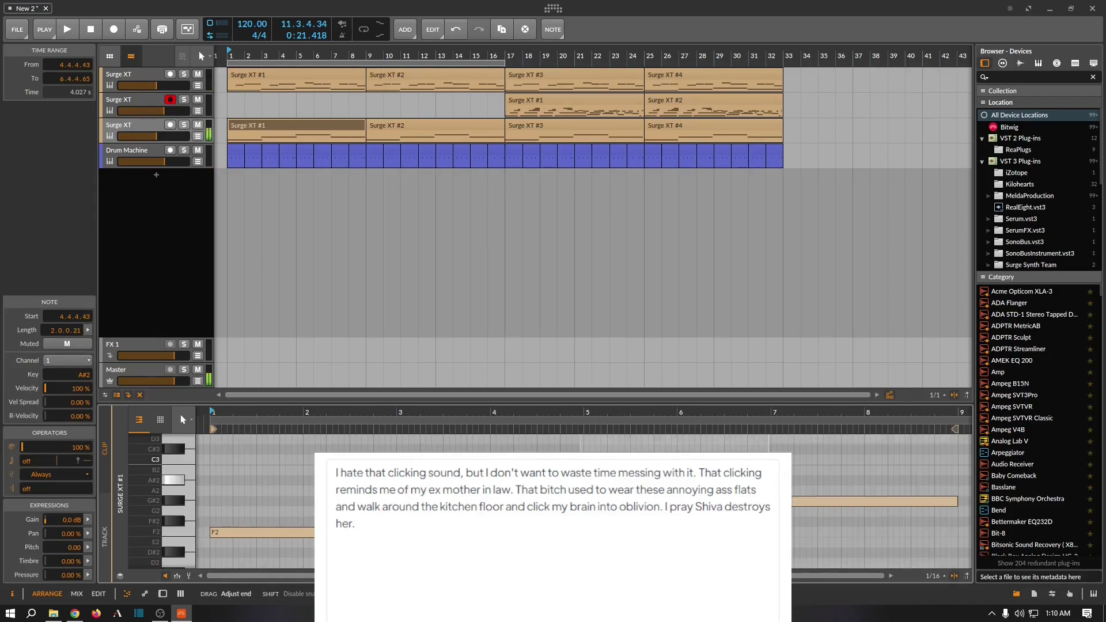
Play the arrangement from bar 1 and check the third Surge XT track in solo and in the full mix.
key("space")
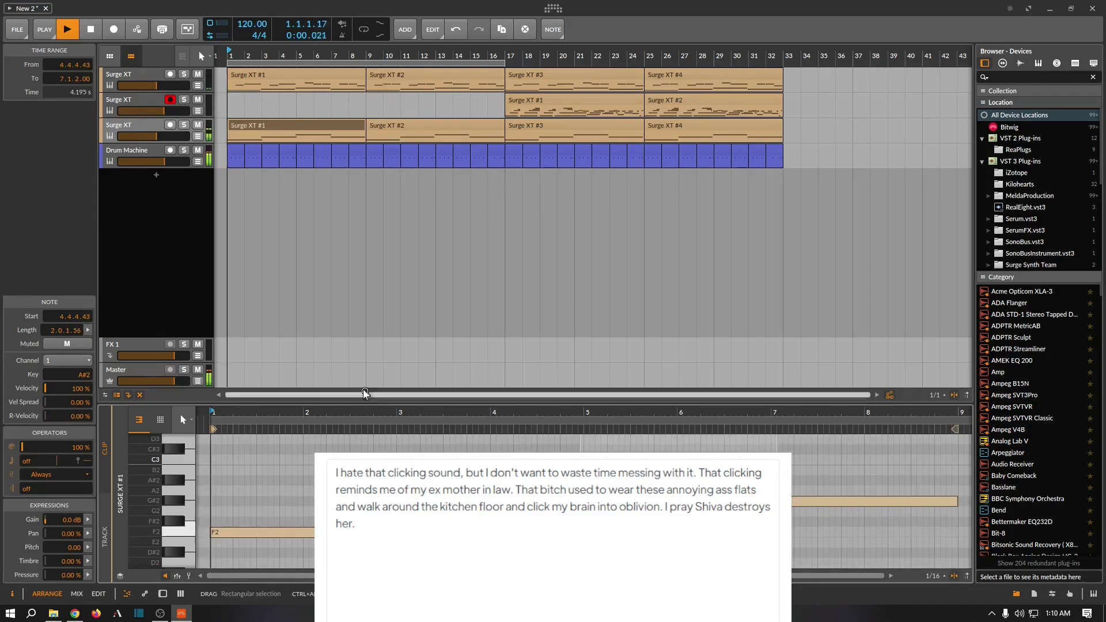
left_click(184, 125)
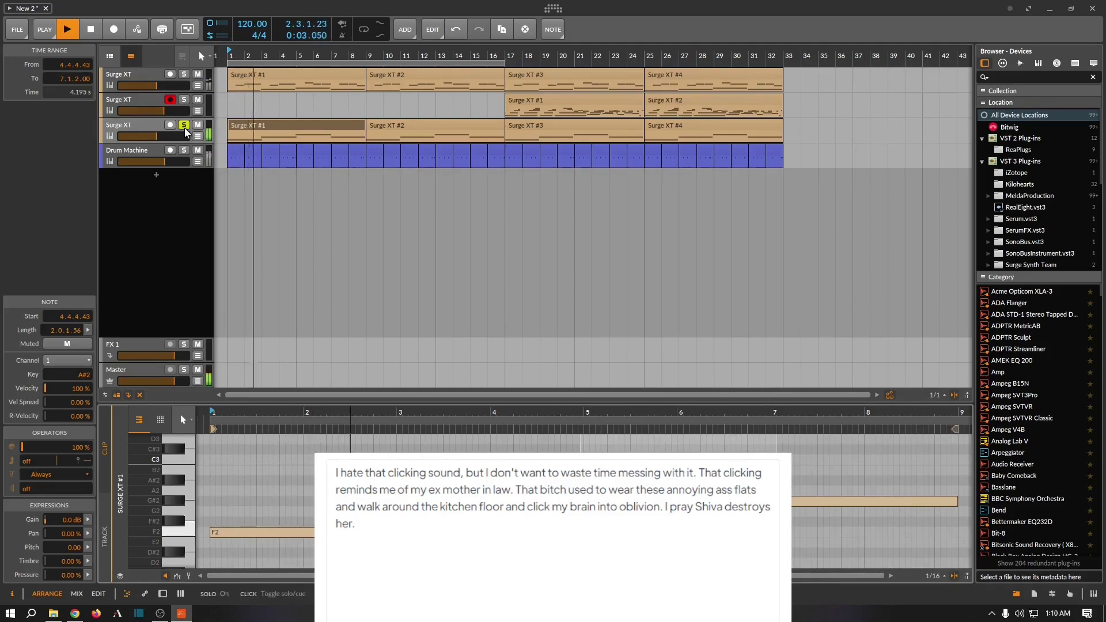
left_click(184, 125)
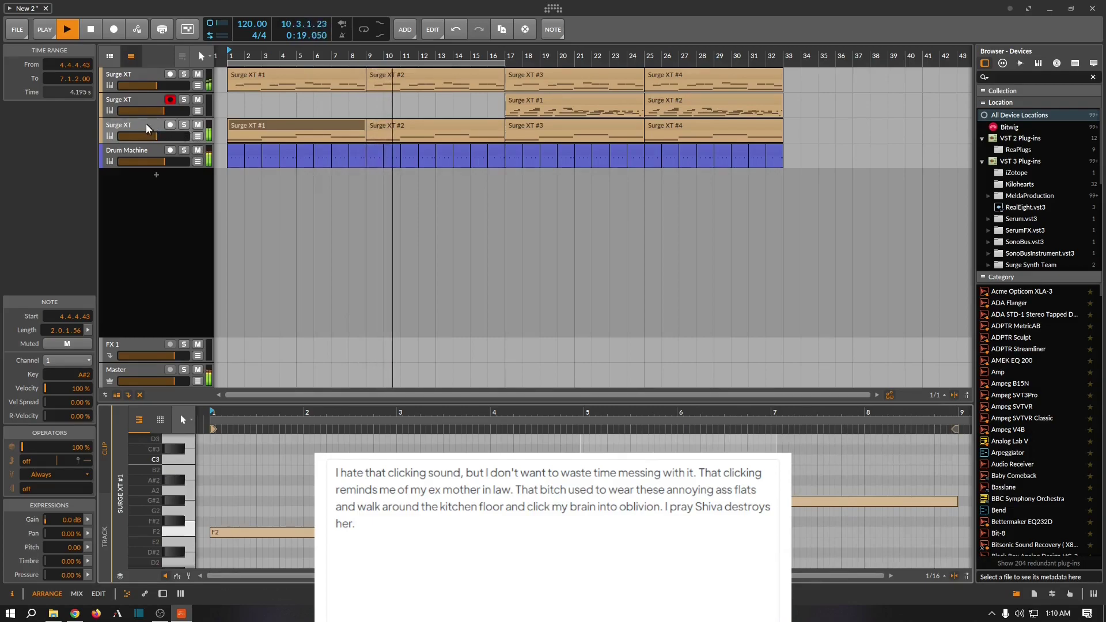
Stop playback, show the Drum Machine track's device chain, and return the playhead to bar 1.
left_click(236, 153)
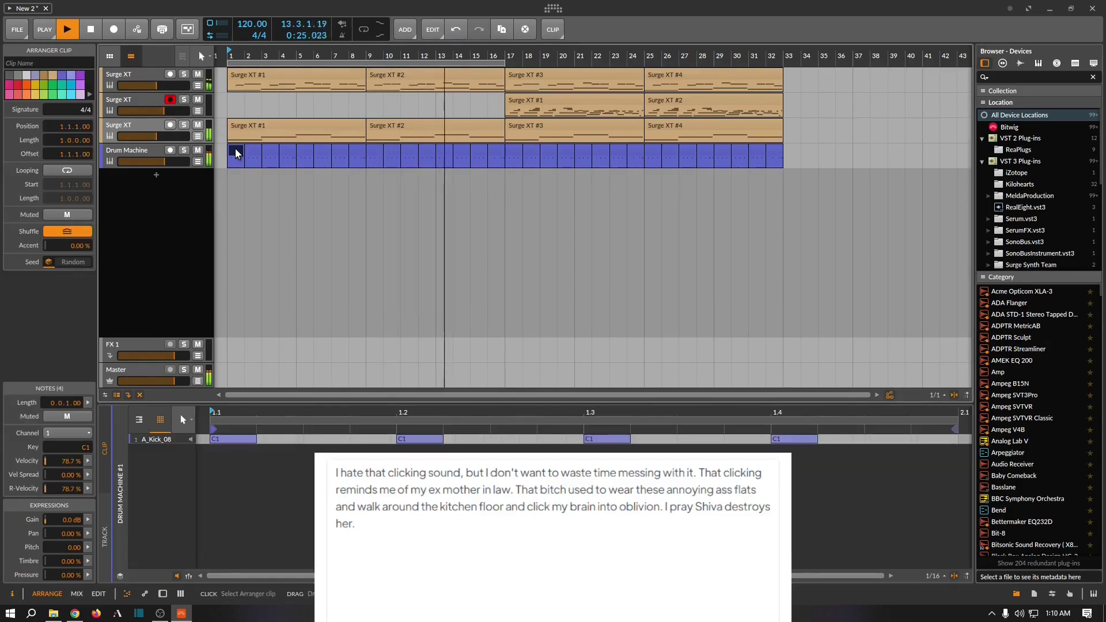
key("space")
left_click(163, 594)
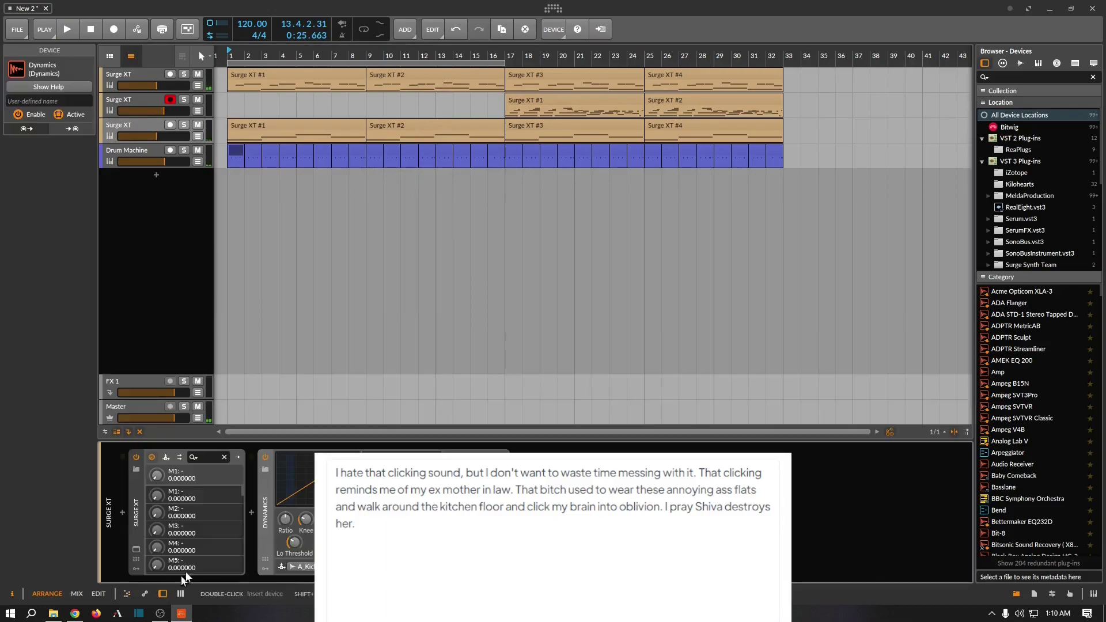
left_click(149, 151)
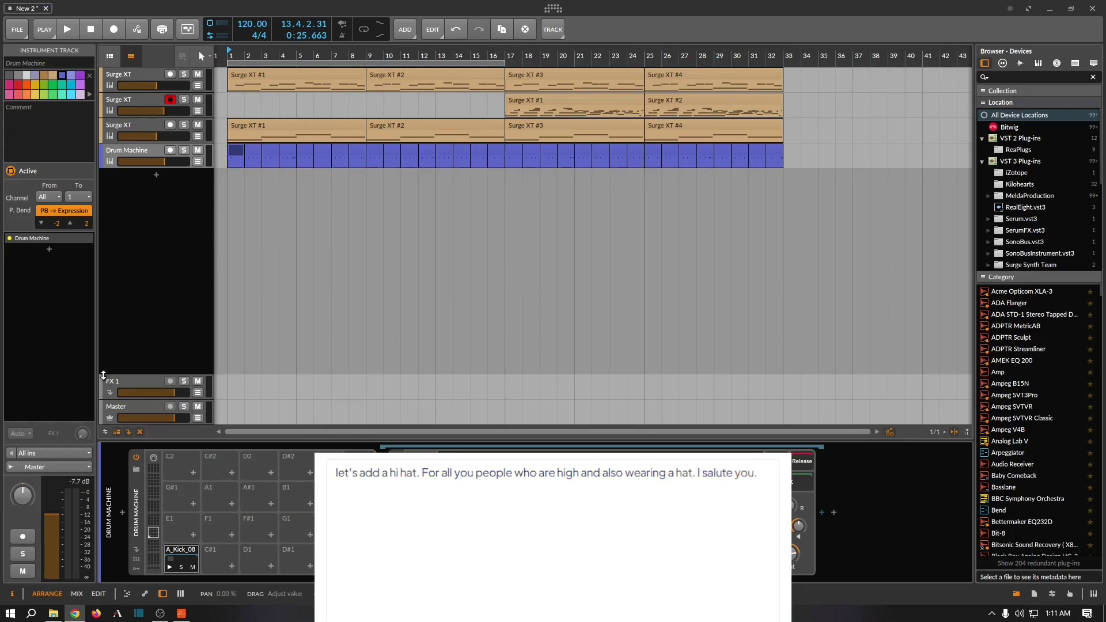
left_click(96, 29)
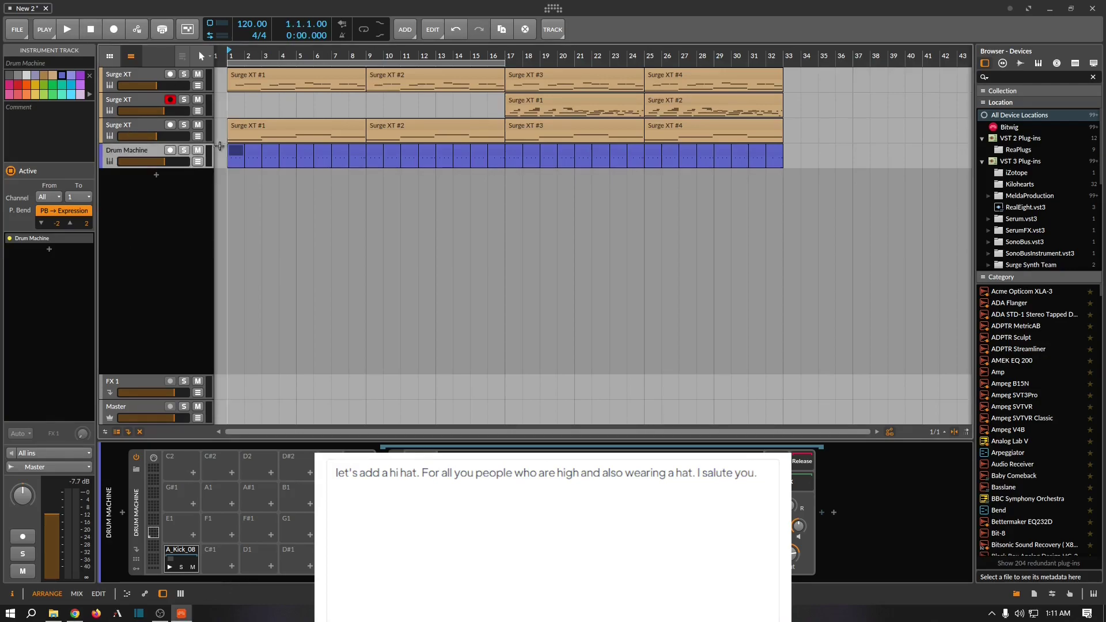
Browse samples for the Drum Machine's E1 pad, filter them by "h", and preview Hi-Hat 1 Irrupt.wav.
left_click(193, 536)
left_click(638, 159)
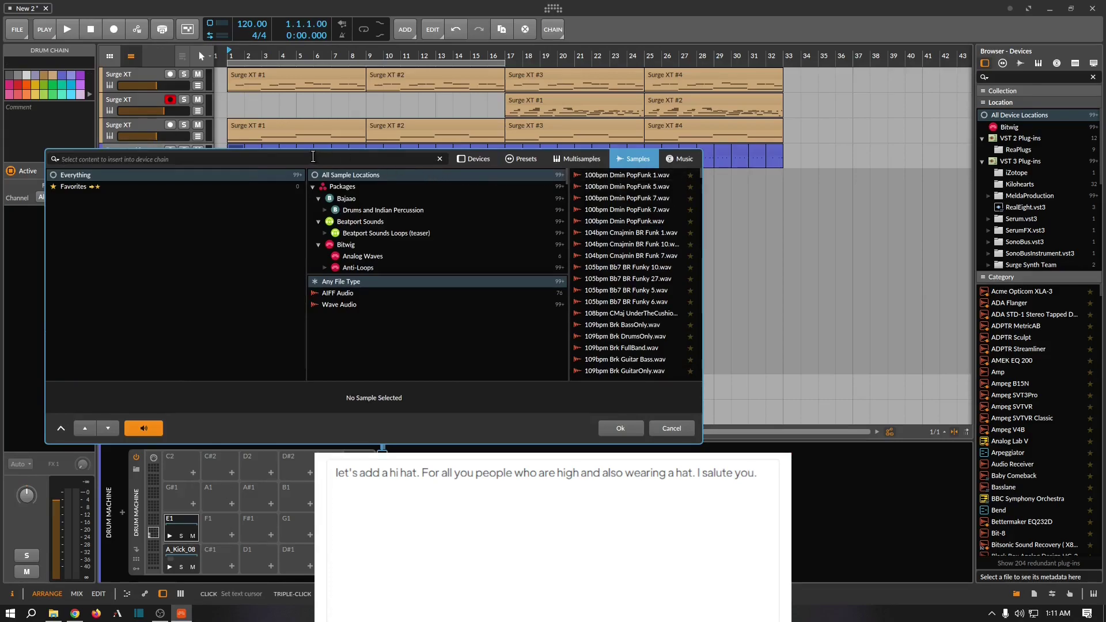
type("h")
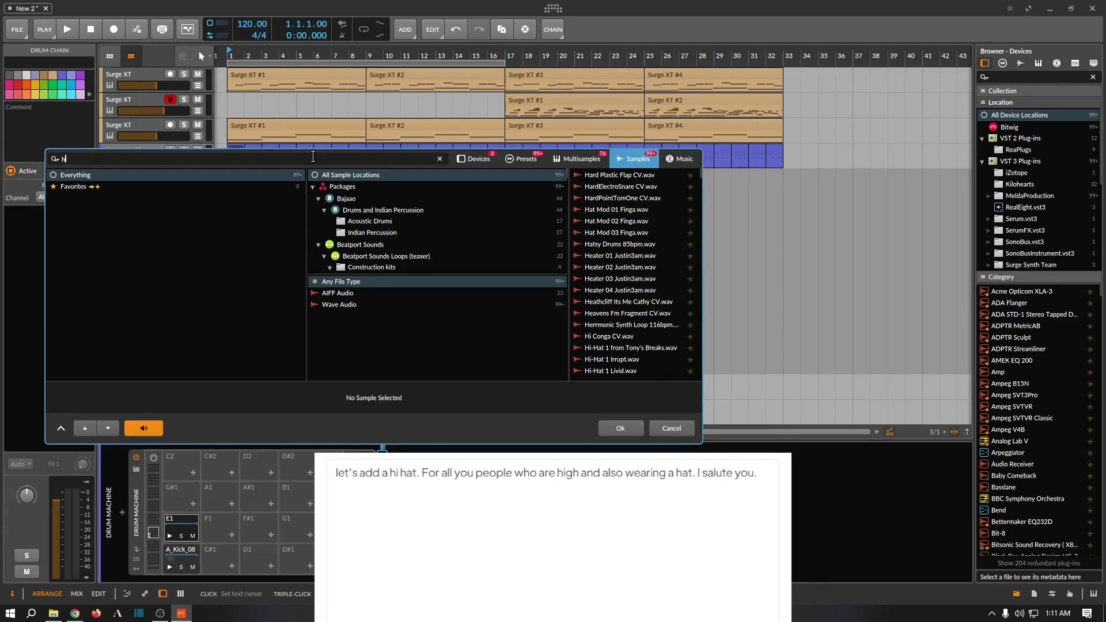
left_click(675, 358)
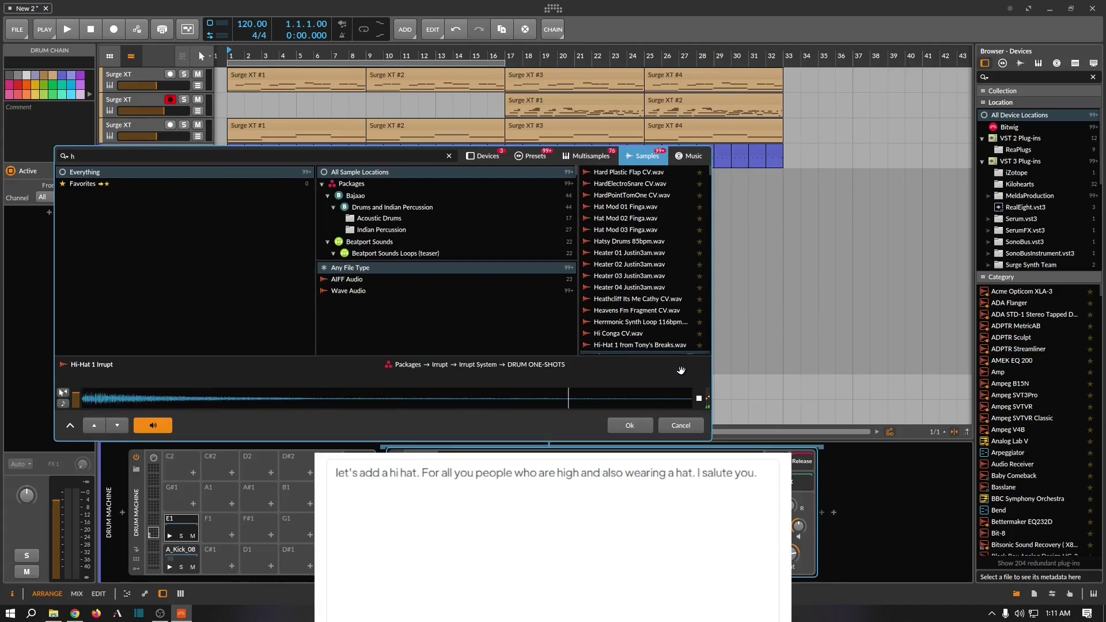
scroll(670, 333, "down", 2)
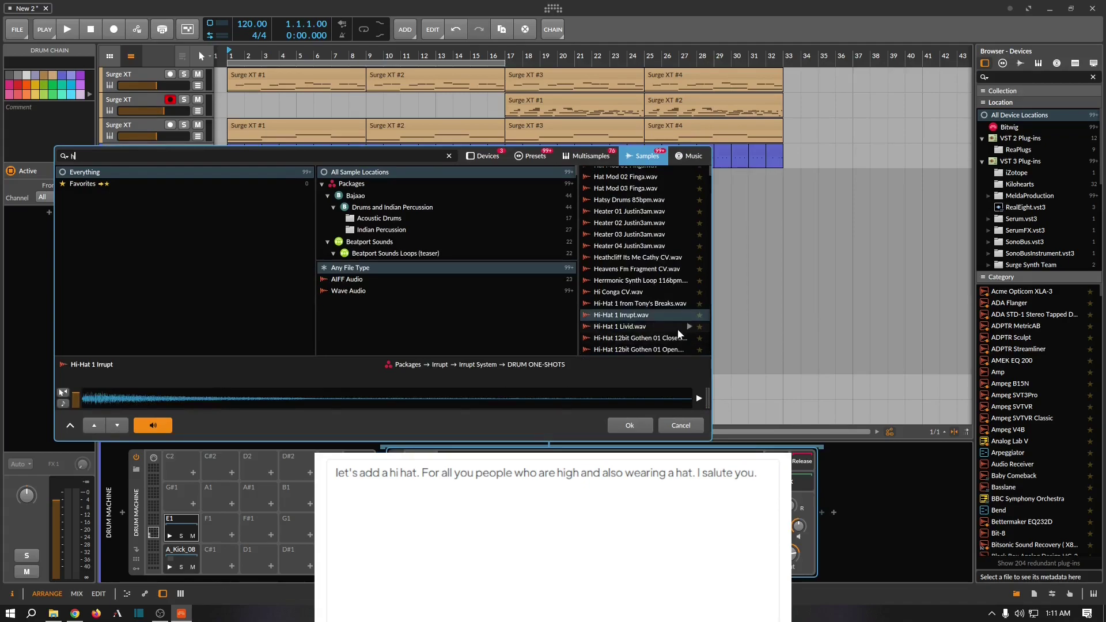
Compare the neighbouring hi-hat samples and load Hi-Hat 1 Irrupt.wav onto the E1 pad.
left_click(683, 327)
left_click(691, 316)
left_click(691, 336)
left_click(690, 347)
left_click(689, 315)
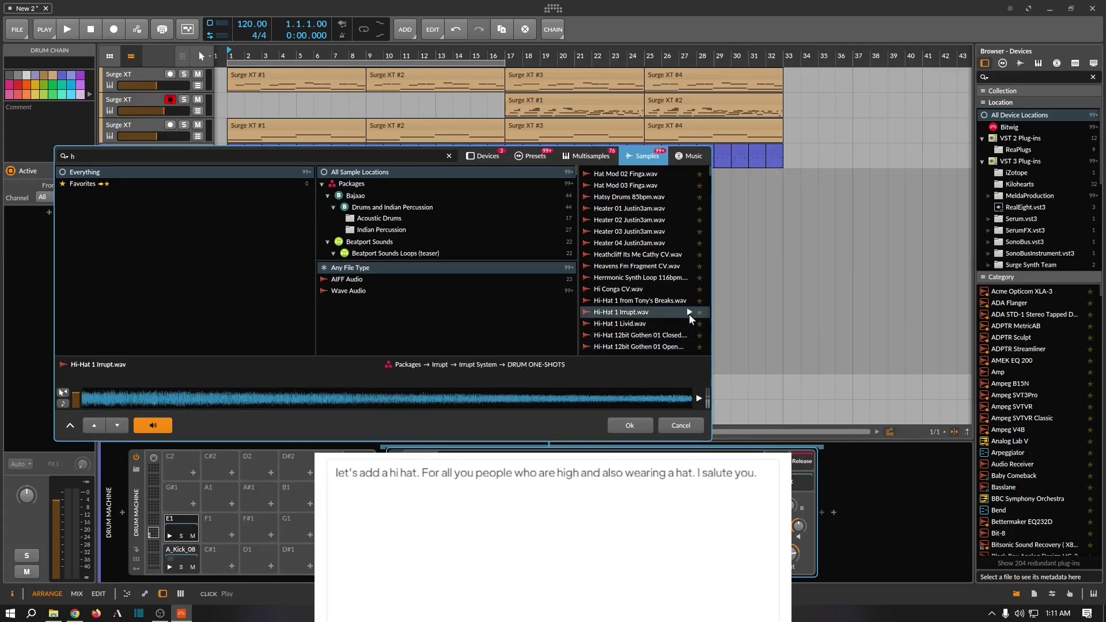
double_click(647, 313)
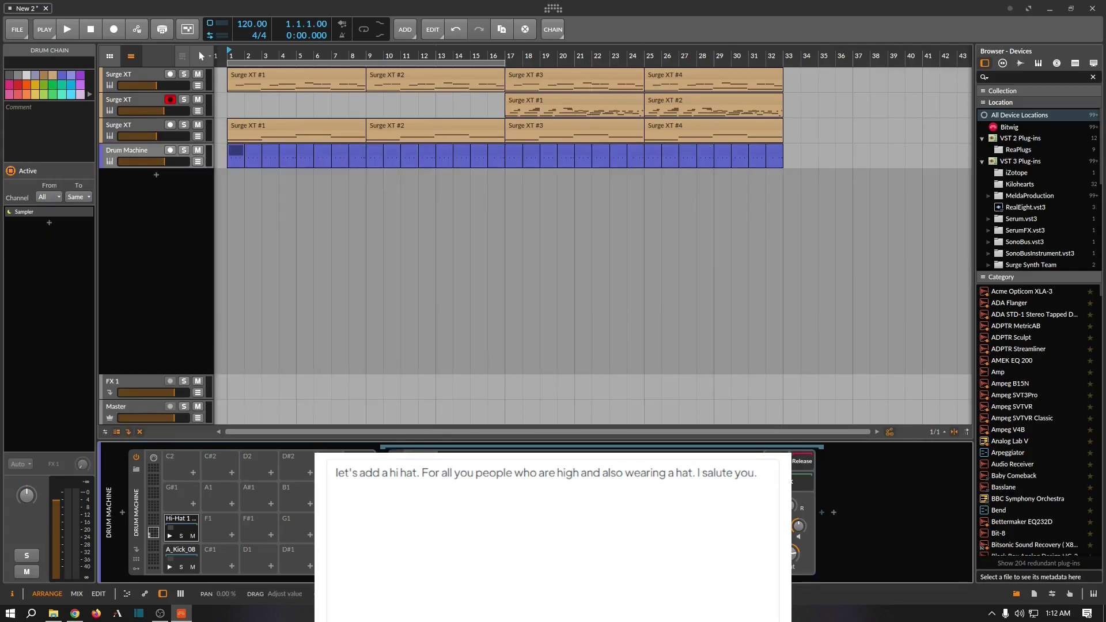
Open the first drum clip and place sixteenth-note hi-hat hits at 1.1.2 and 1.1.4.
double_click(241, 149)
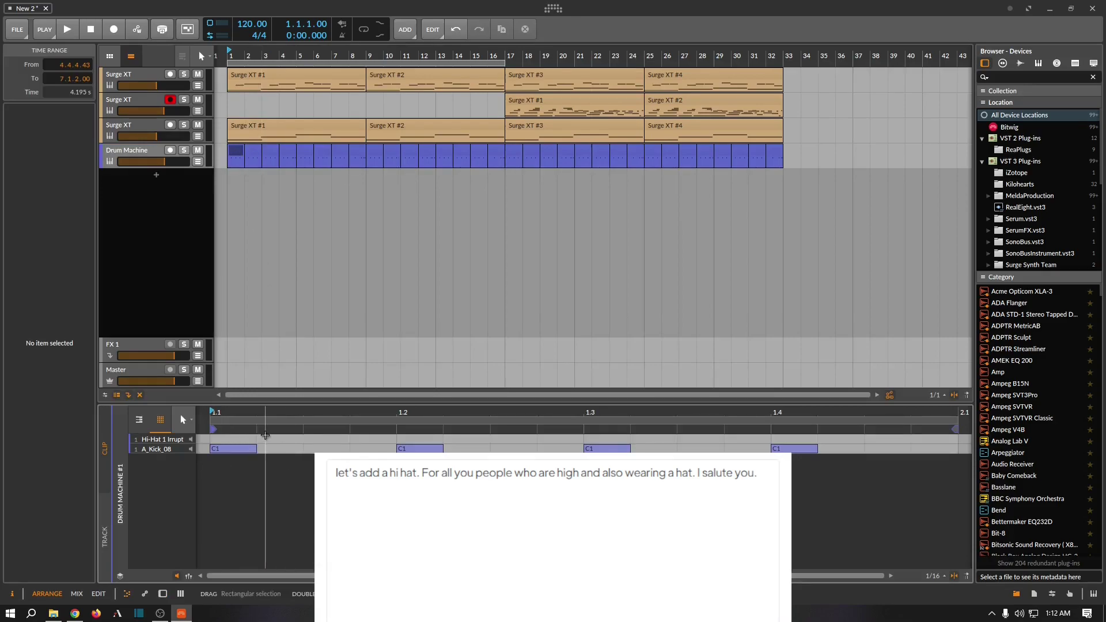
double_click(265, 439)
double_click(326, 439)
key("space")
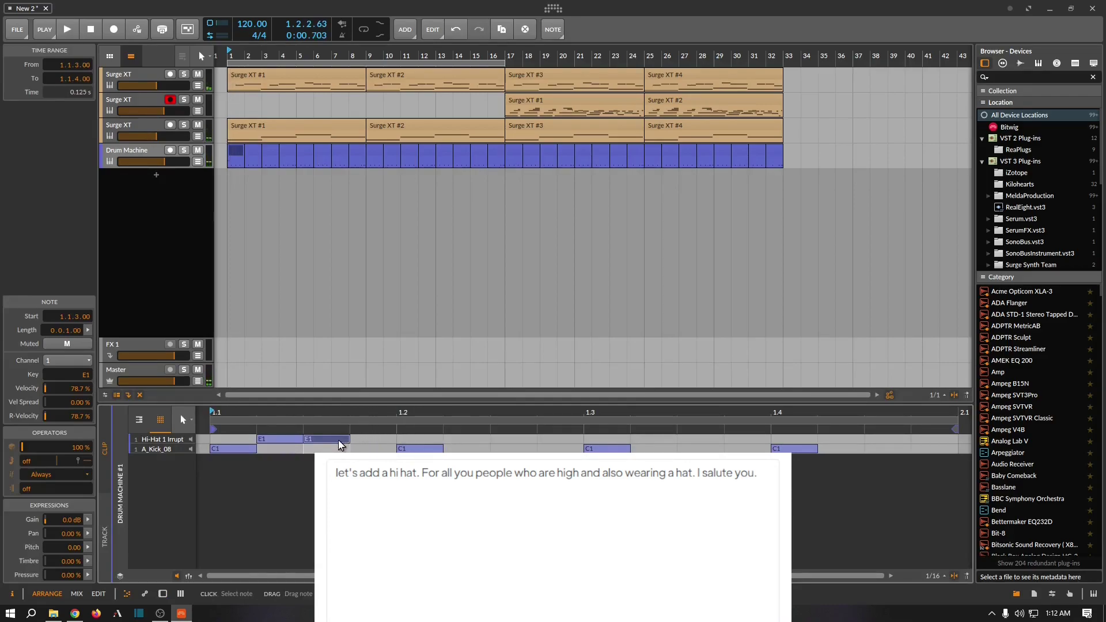
left_click_drag(342, 439, 390, 439)
key("space")
key("space")
Add hi-hat hits at 1.2.2, 1.2.4, 1.3.2, 1.3.4, 1.4.2 and 1.4.4 in the drum clip and play it.
double_click(469, 439)
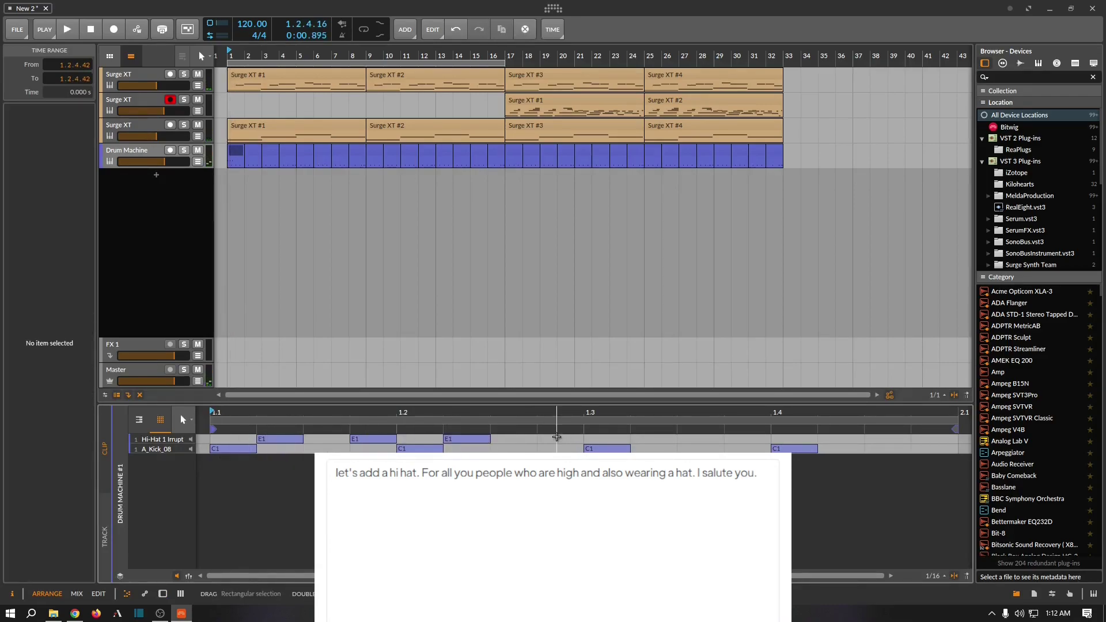
double_click(562, 439)
key("space")
left_click(648, 439)
double_click(648, 439)
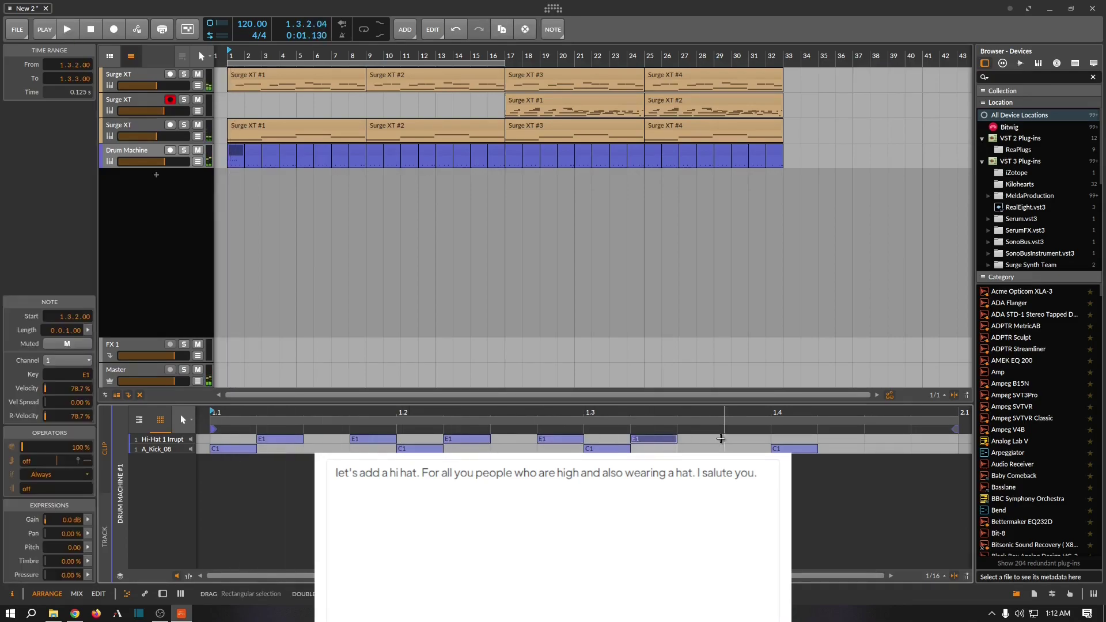
double_click(743, 439)
double_click(835, 439)
double_click(933, 439)
key("space")
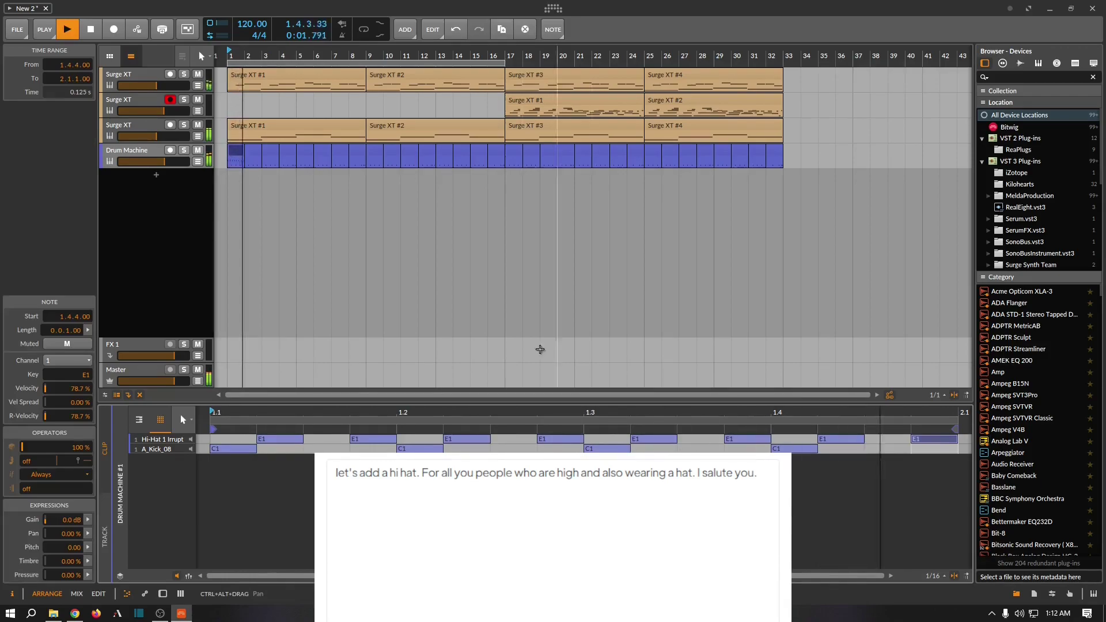
Move the first hi-hat hit to 1.1.1, listen to it, and delete that hit.
key("space")
left_click_drag(286, 439, 240, 439)
key("space")
key("space")
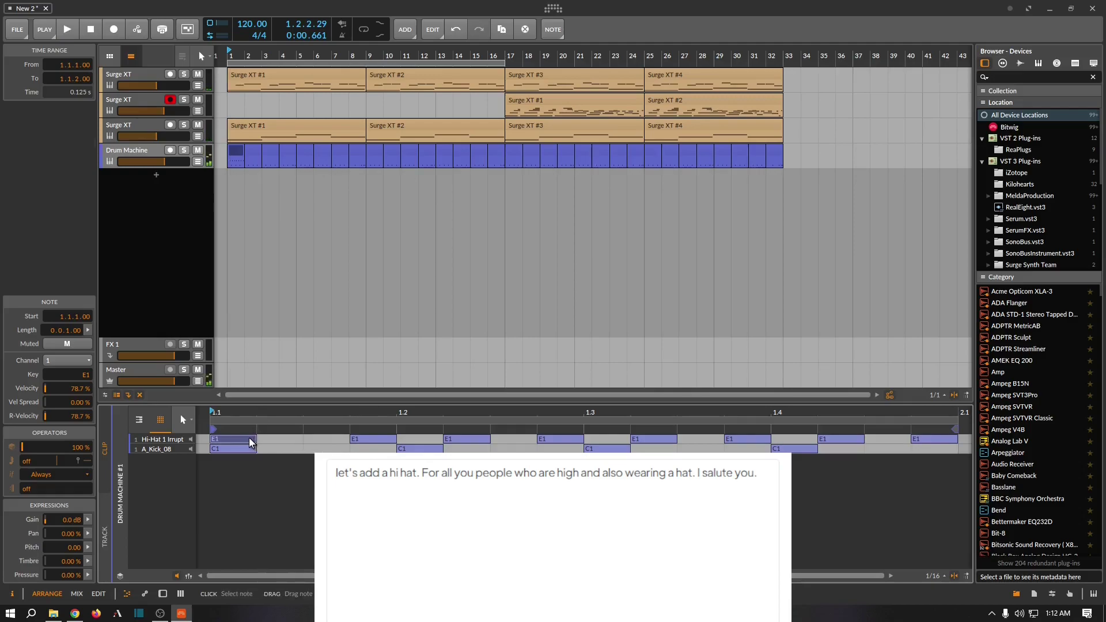
key("Delete")
Set the drum clip's editing grid to 1/64 straight and play the pattern briefly.
left_click(933, 576)
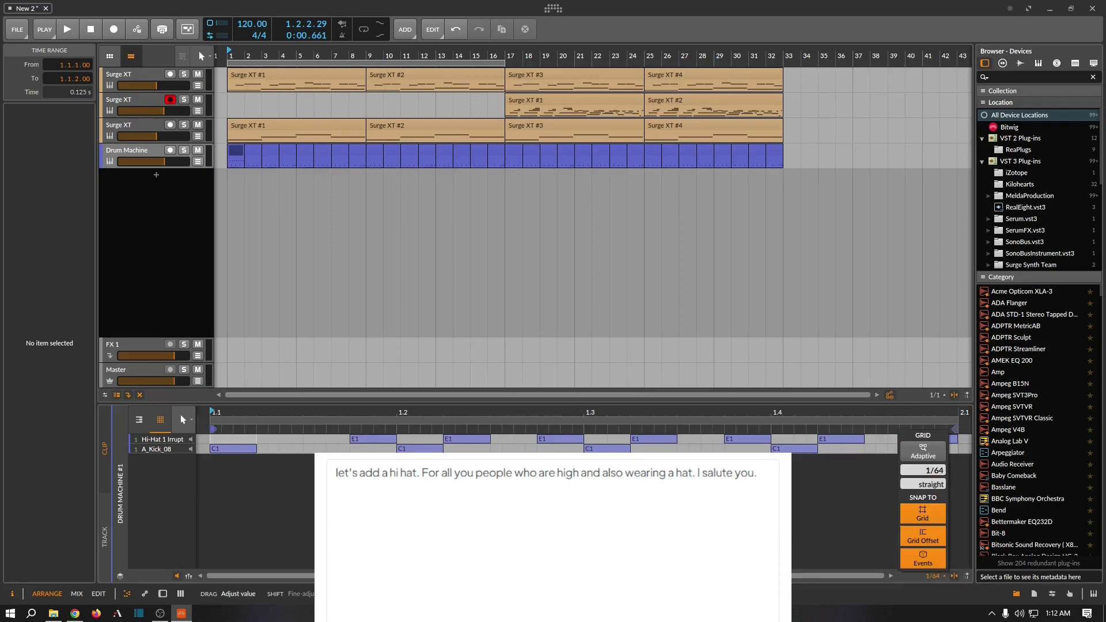
key("Escape")
key("space")
key("space")
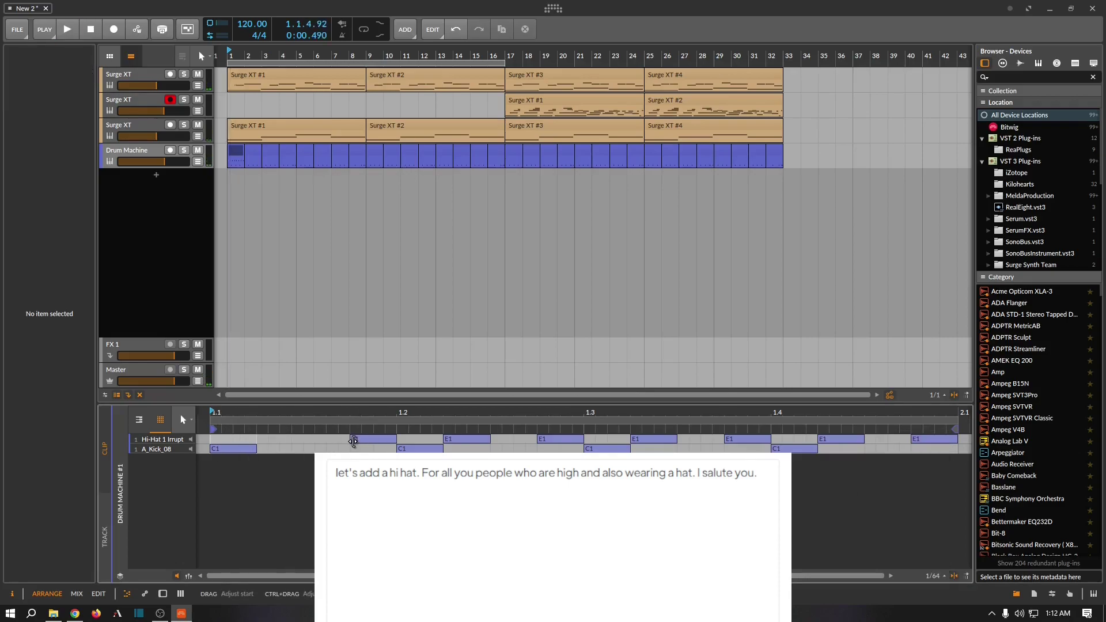
Replace the 1.1.4 hi-hat hit with hits of length 0.0.0.25 at 1.1.2.00, 1.1.2.50 and 1.1.3.00, and play the pattern.
left_click_drag(354, 441, 262, 440)
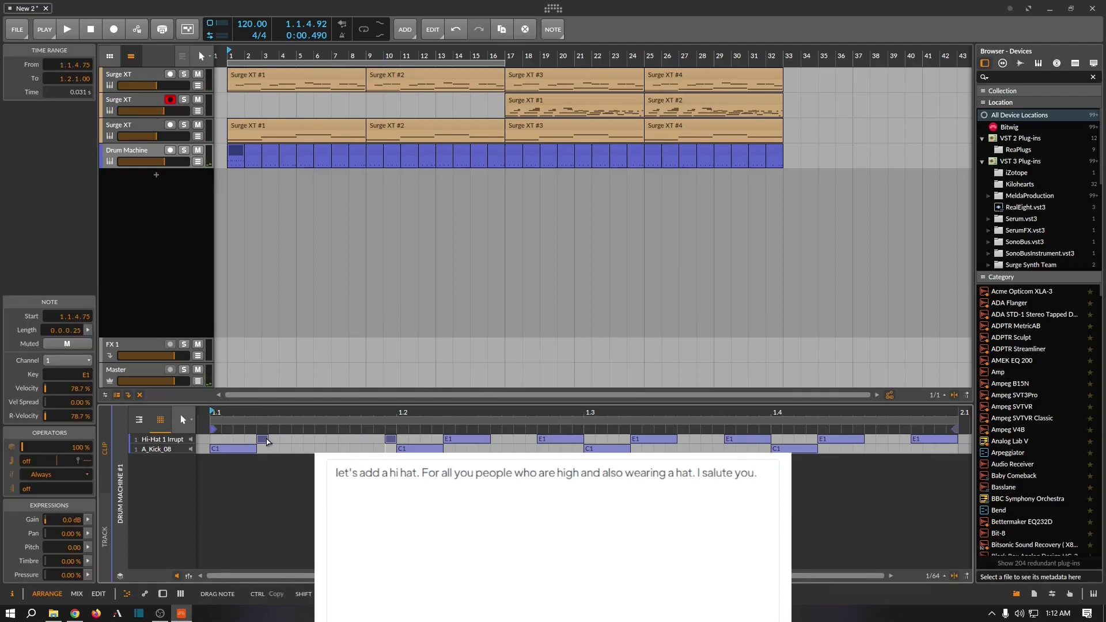
double_click(286, 440)
double_click(309, 439)
key("space")
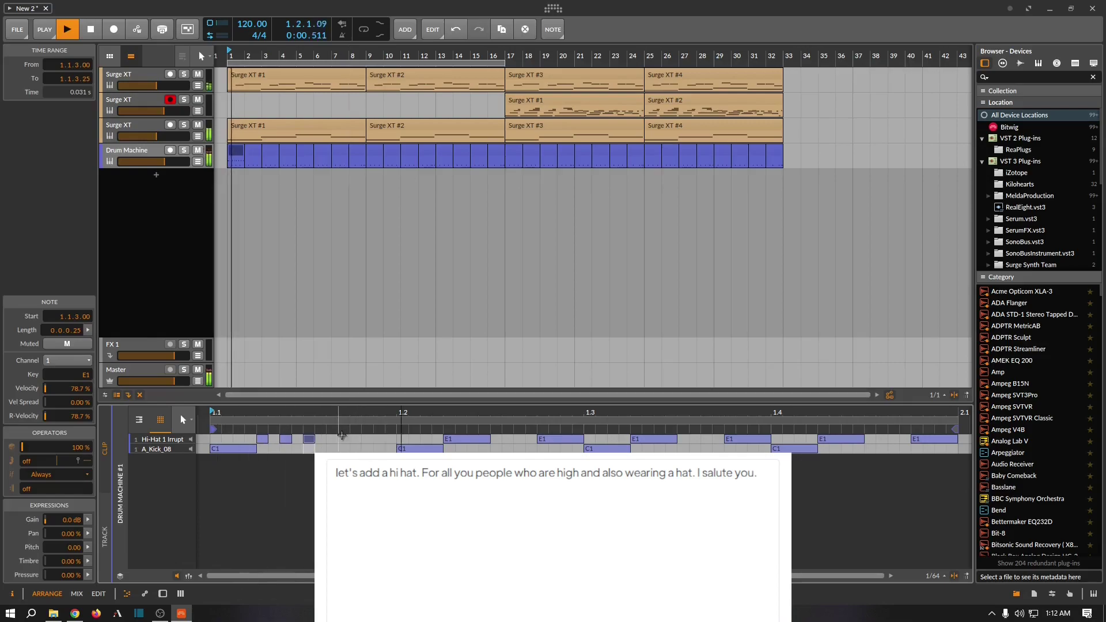
Add hi-hat hits of length 0.0.0.25 at 1.1.3.50 and 1.1.4.00 in the drum clip and play the pattern.
double_click(332, 439)
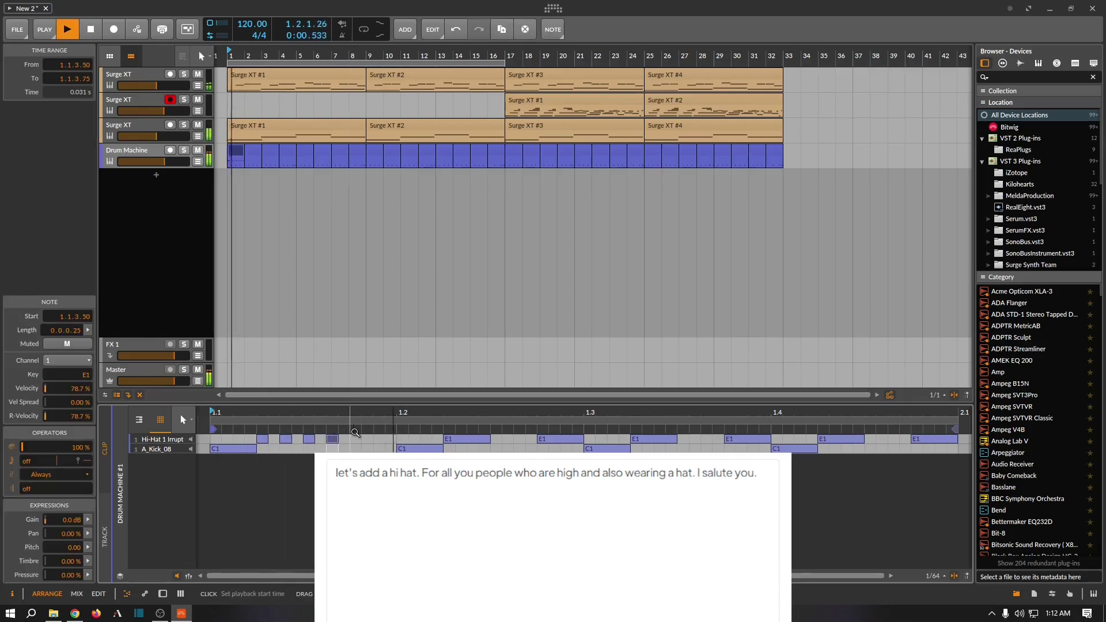
key("space")
double_click(353, 439)
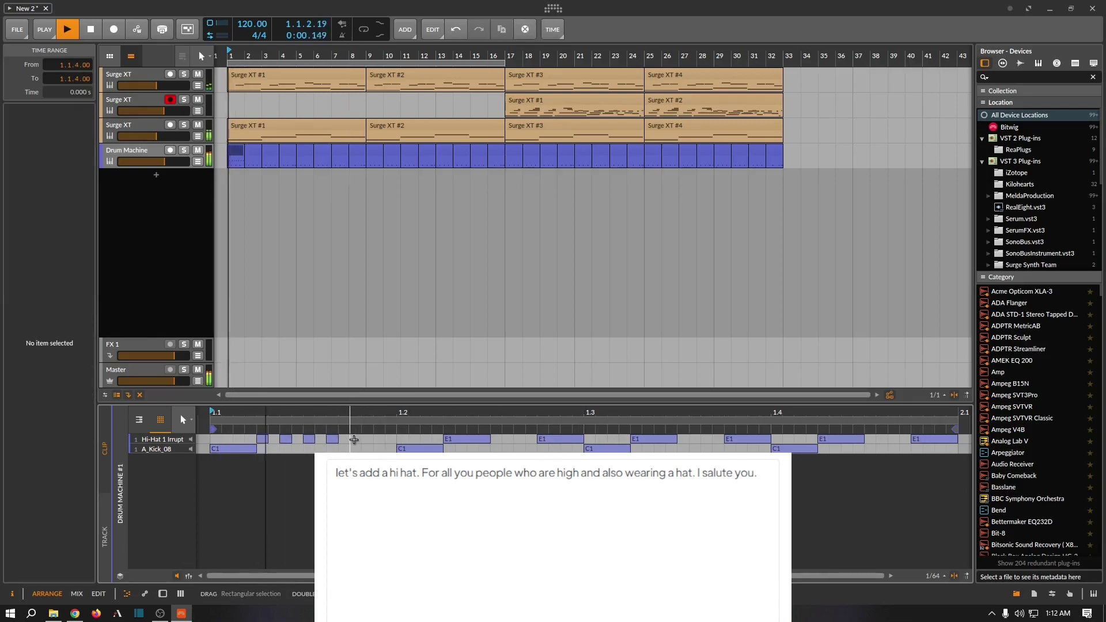
key("space")
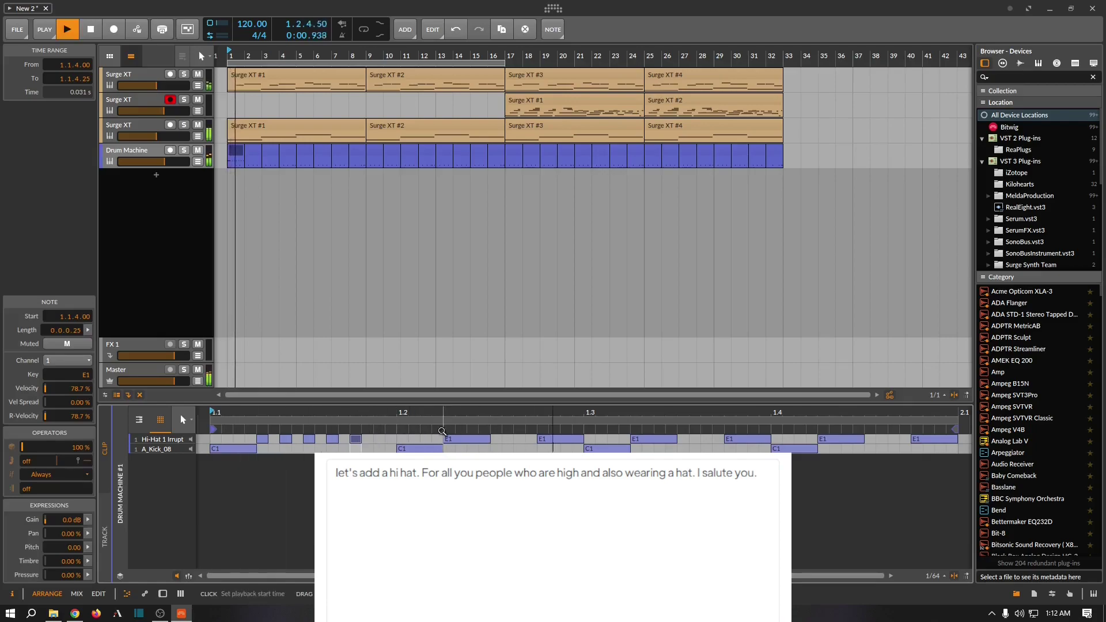
key("space")
key("space")
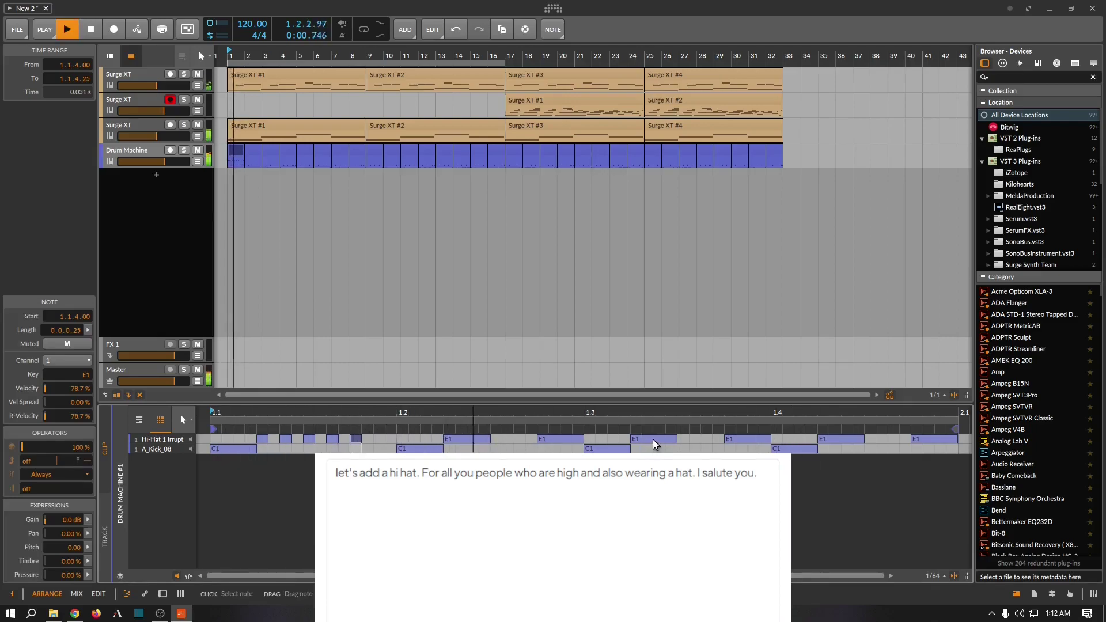
key("space")
Shorten the 1.3.2 hi-hat hit to half its length, add a hit of length 0.0.0.50 at 1.3.3.00, and play the pattern.
double_click(666, 439)
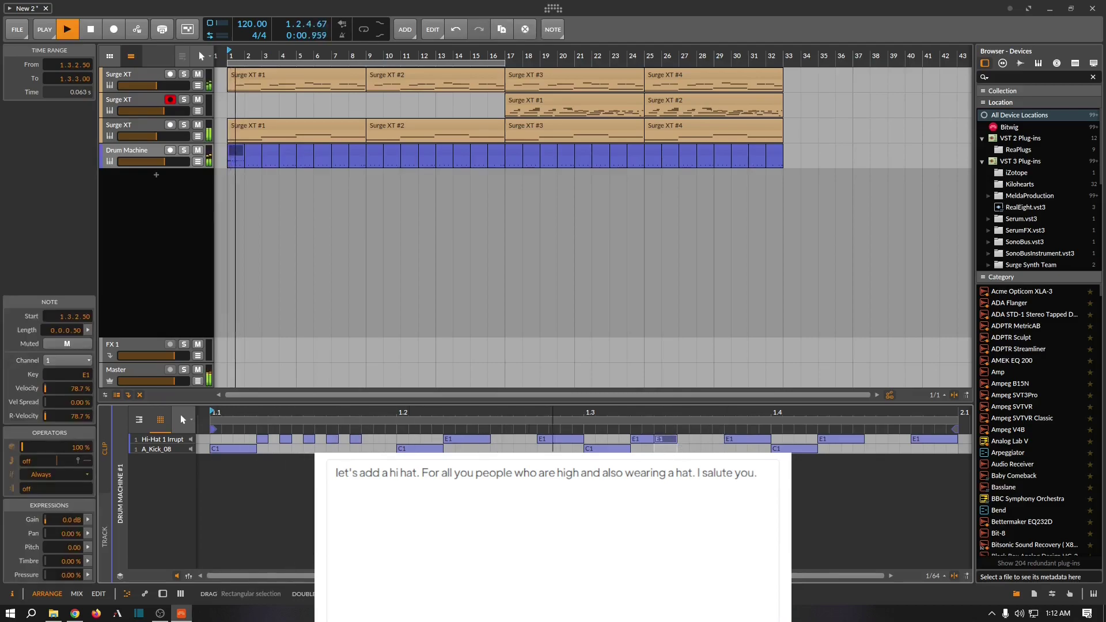
key("space")
double_click(687, 439)
left_click_drag(687, 441, 689, 441)
key("space")
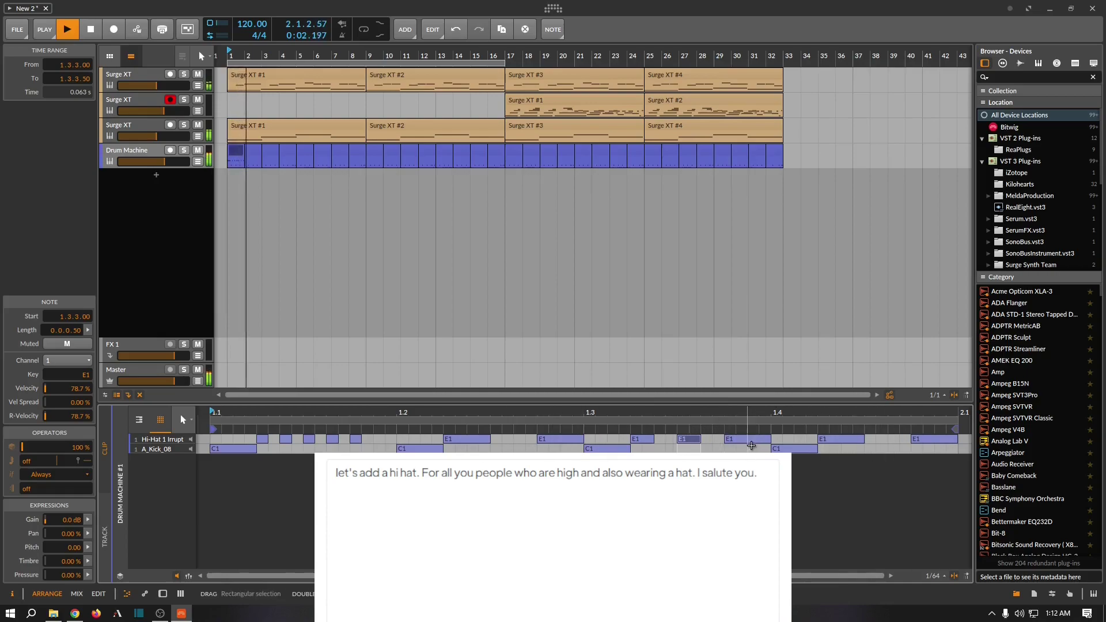
key("space")
key("space")
Duplicate the finished bar 1 drum clip repeatedly until it fills the Drum Machine track through bar 32.
left_click(237, 151)
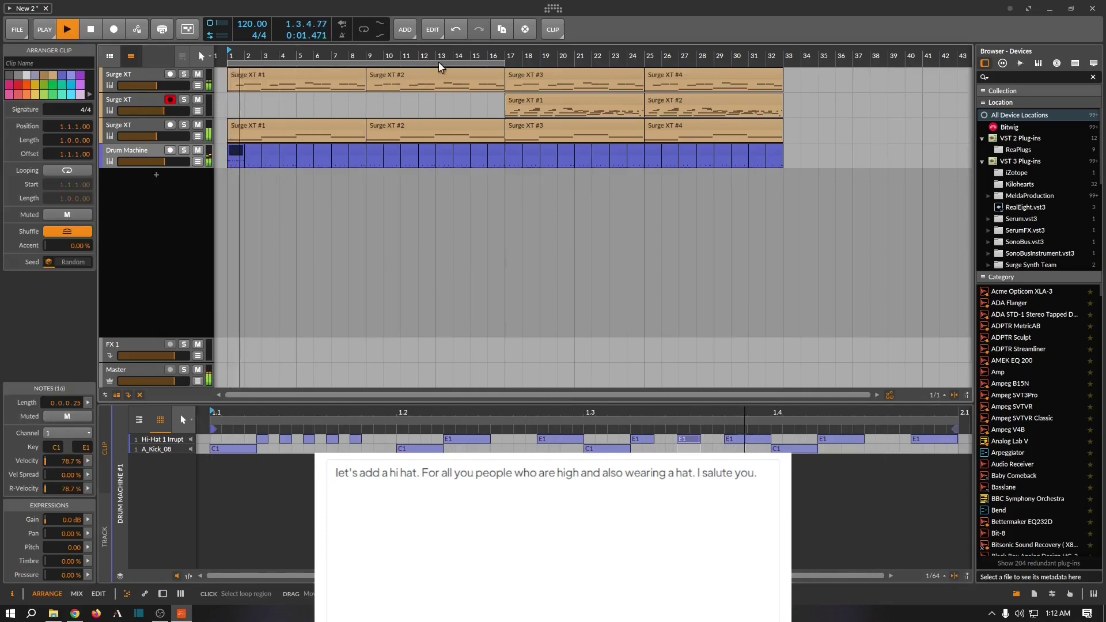
left_click(496, 29)
left_click(498, 30)
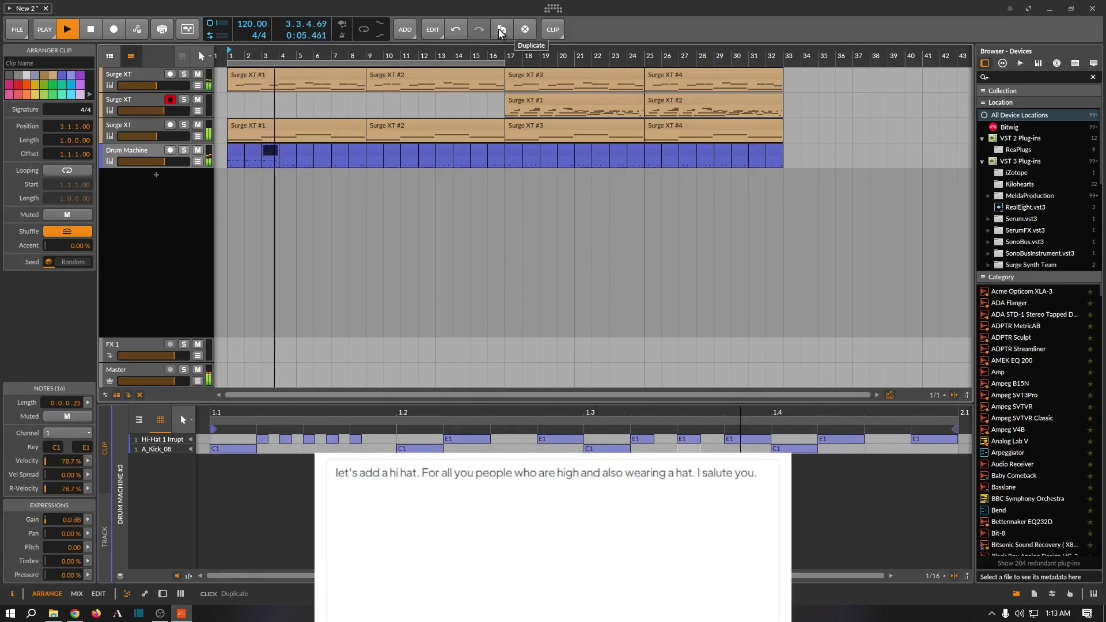
left_click(499, 29)
left_click(498, 30)
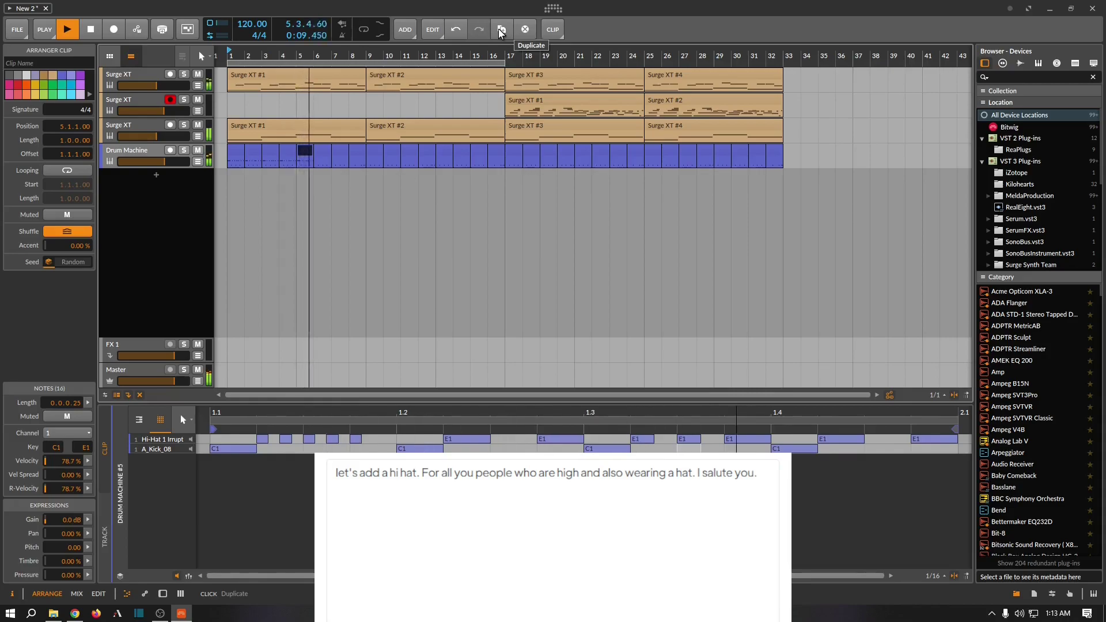
left_click(499, 29)
left_click(499, 30)
left_click(499, 29)
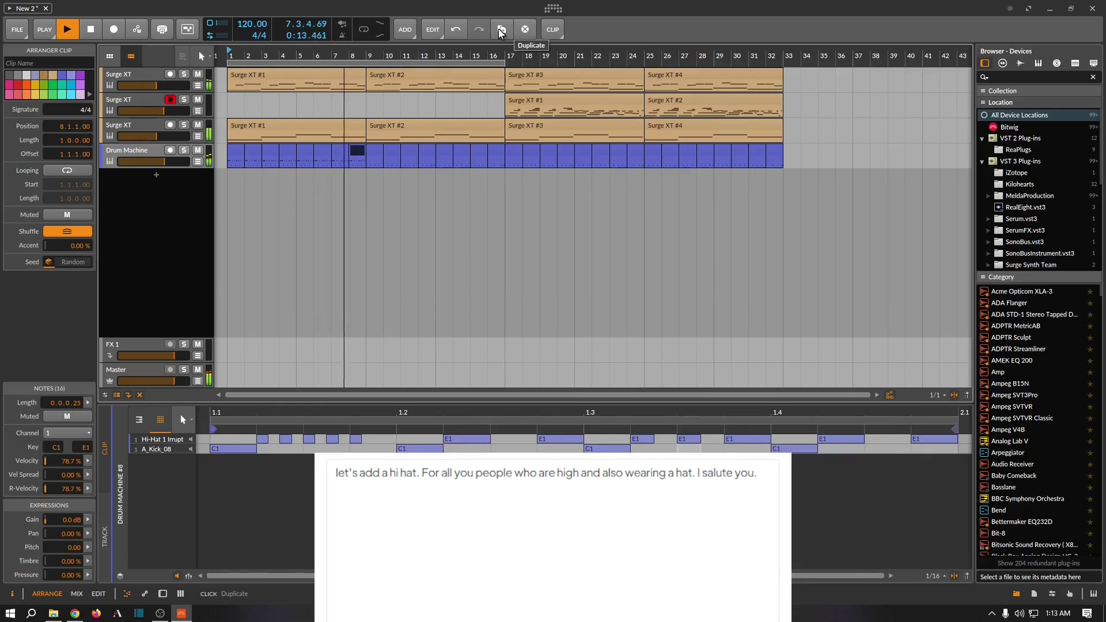
left_click(499, 29)
left_click(499, 30)
left_click(499, 29)
left_click(499, 30)
left_click(499, 29)
left_click(499, 30)
left_click(499, 30)
left_click(498, 29)
left_click(499, 29)
left_click(499, 30)
left_click(499, 29)
left_click(499, 30)
left_click(499, 29)
left_click(499, 30)
left_click(499, 29)
left_click(499, 30)
left_click(499, 29)
left_click(499, 29)
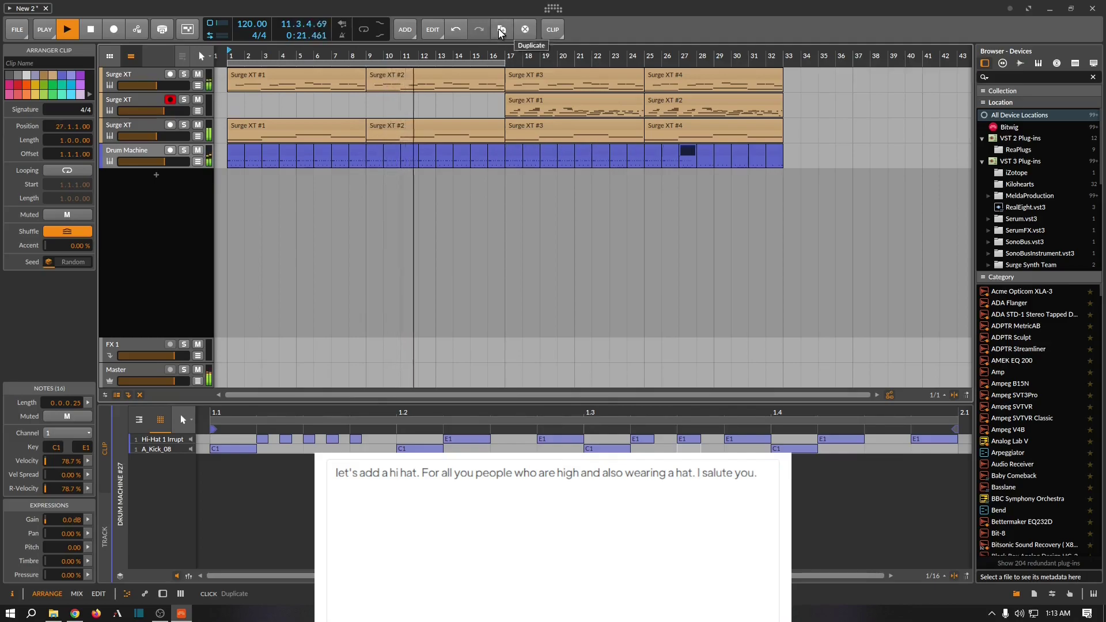
left_click(499, 30)
left_click(499, 30)
left_click(499, 30)
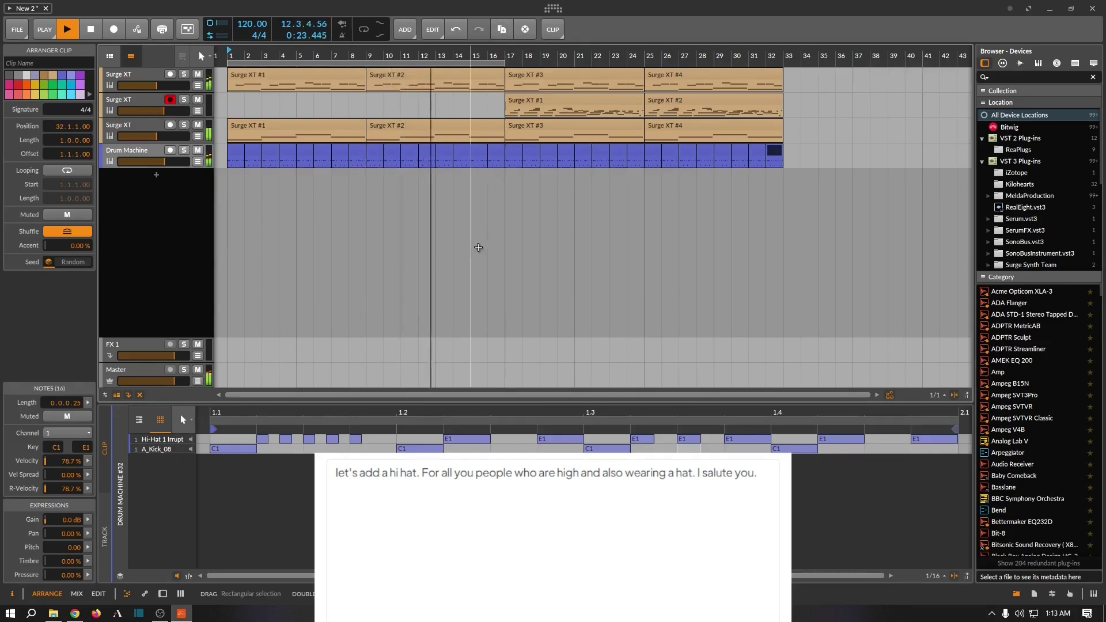
Insert Bitwig's Blur effect after the hi-hat's Sampler in the Drum Machine, with its Mix at 50.0 %.
left_click(162, 593)
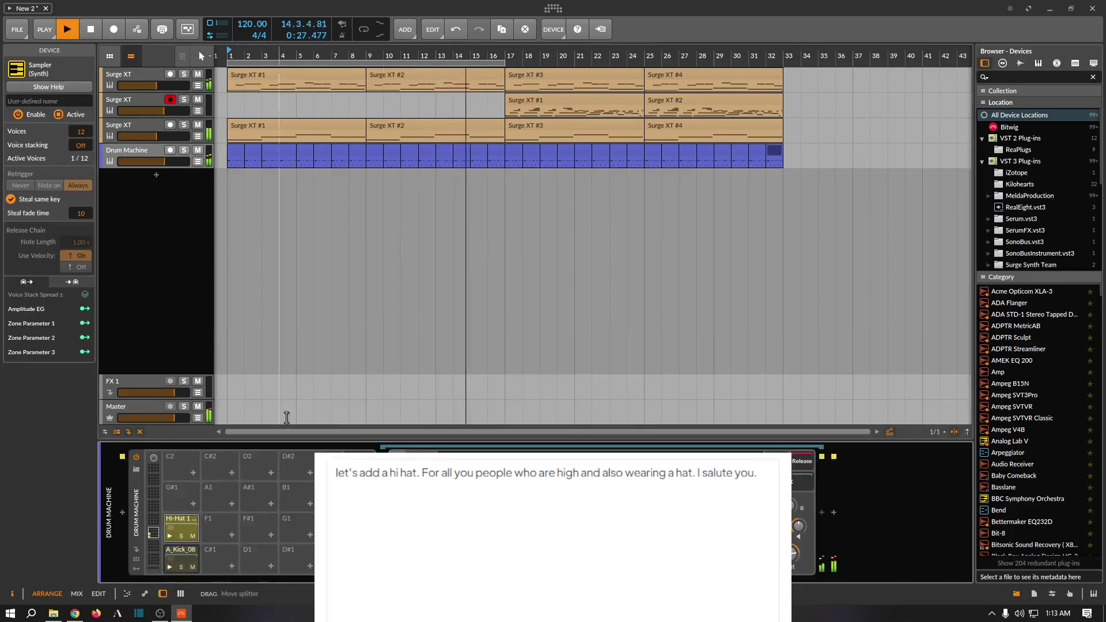
left_click(822, 512)
left_click(859, 233)
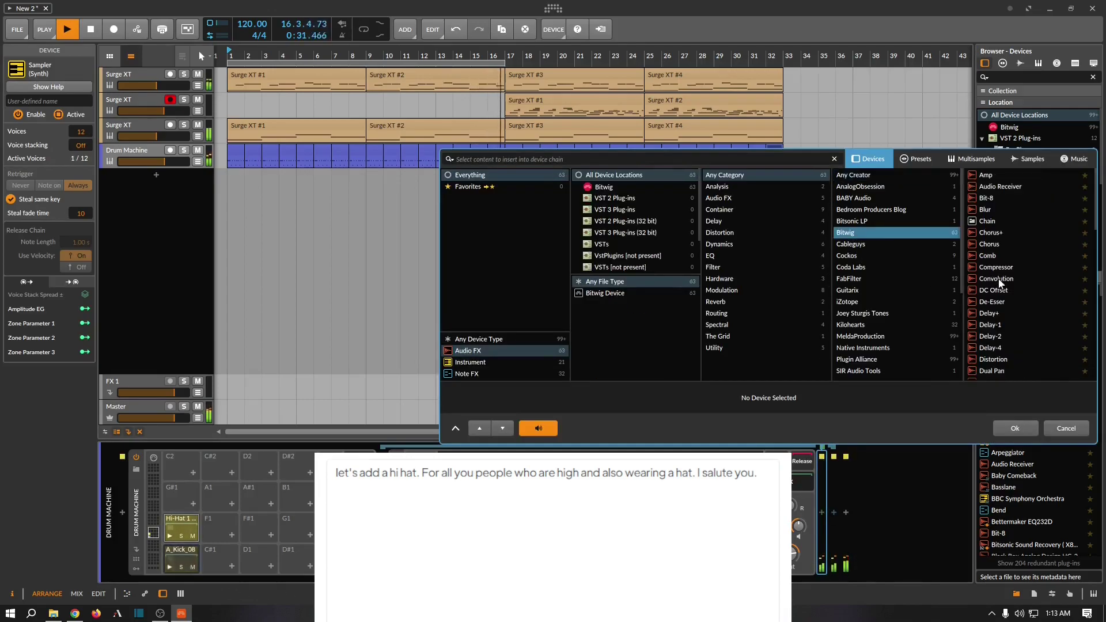
left_click(987, 207)
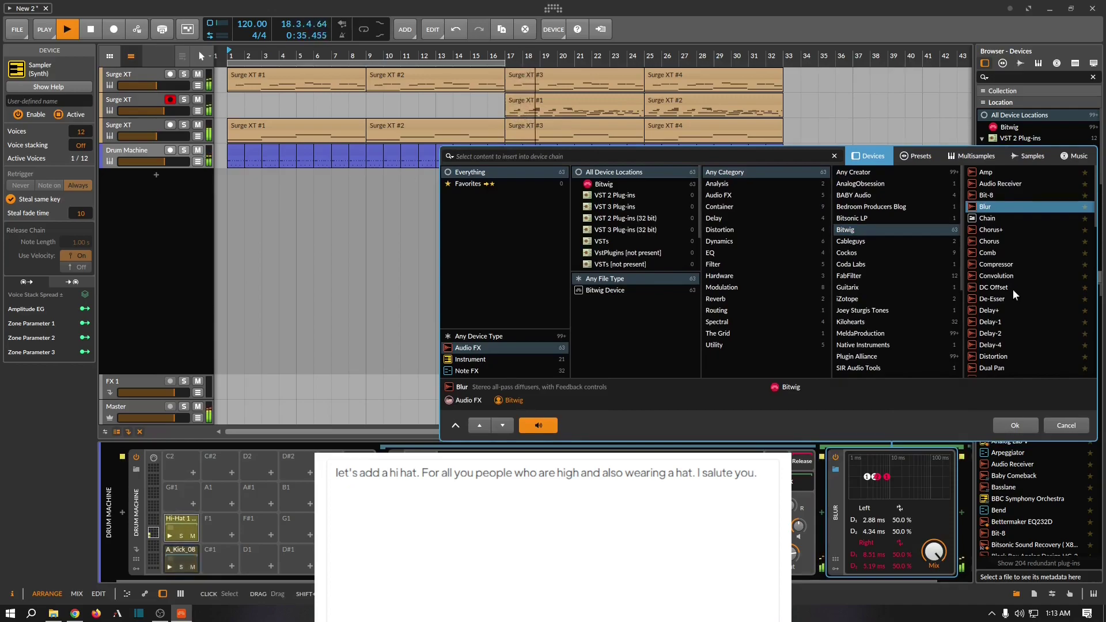
left_click_drag(933, 552, 933, 579)
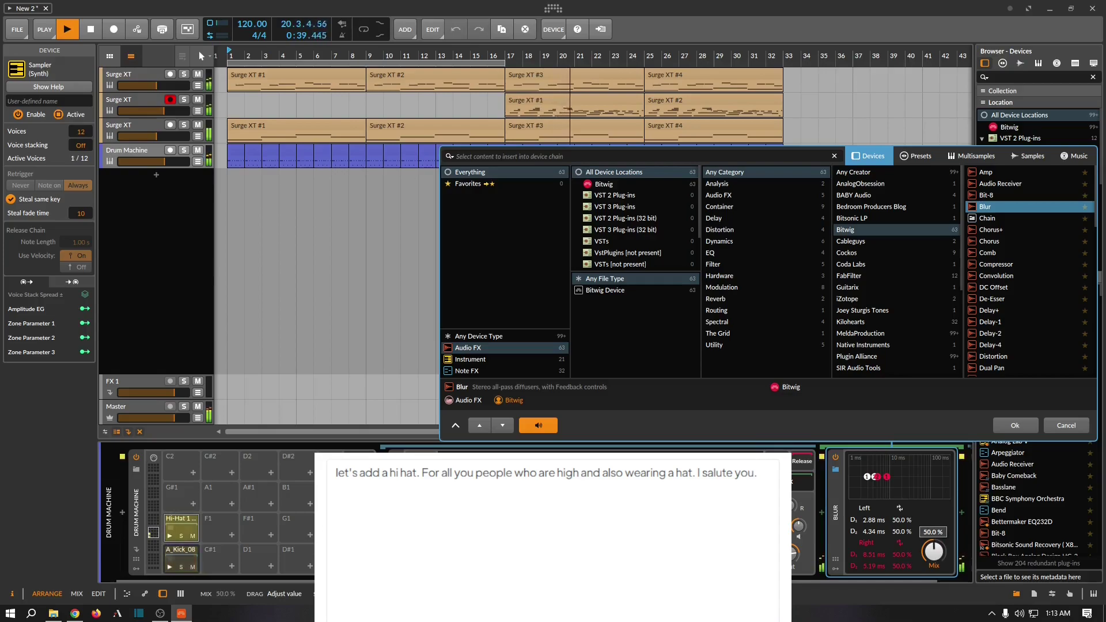
left_click_drag(933, 579, 933, 580)
left_click(1015, 426)
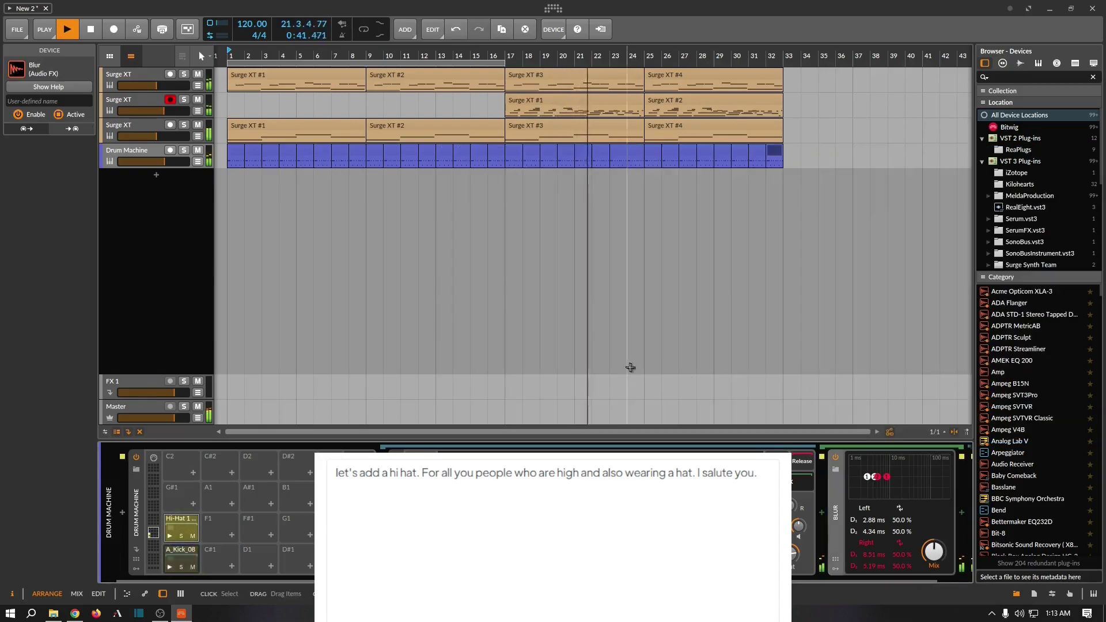
Insert Bitwig's EQ+ between Surge XT and Delay-1 on the lead track.
left_click(159, 102)
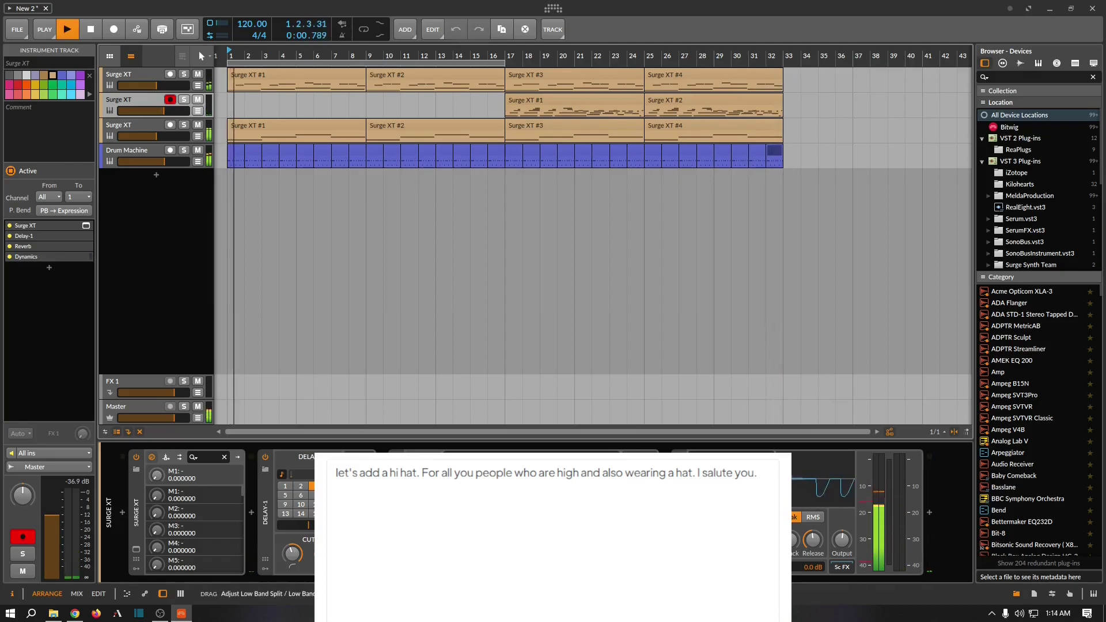
left_click(252, 512)
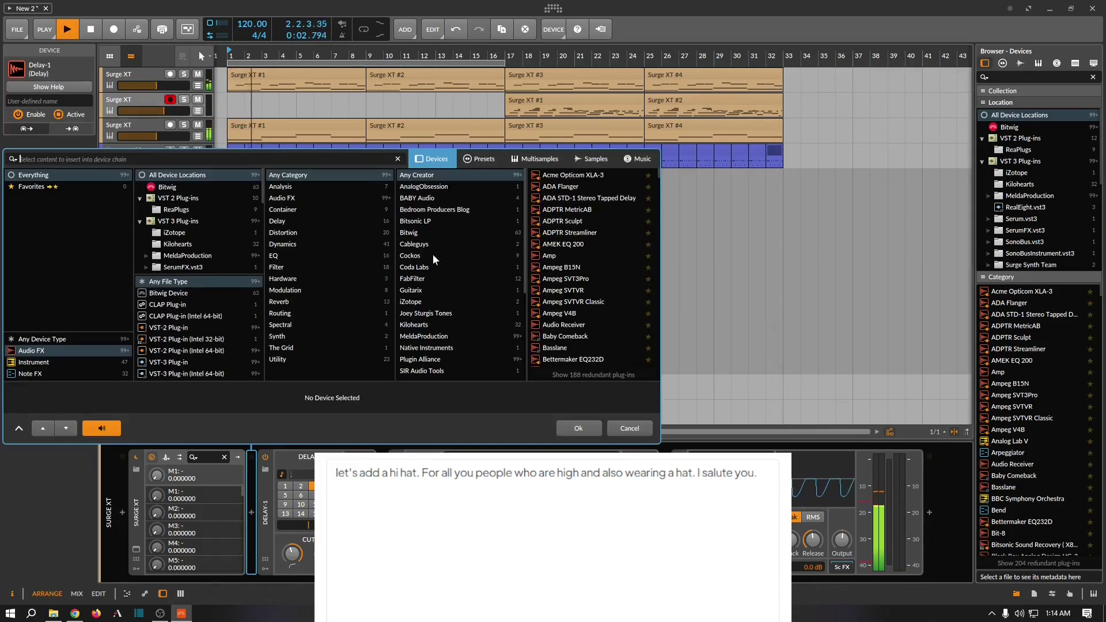
left_click(413, 232)
scroll(473, 277, "down", 2)
scroll(553, 317, "down", 2)
left_click(562, 323)
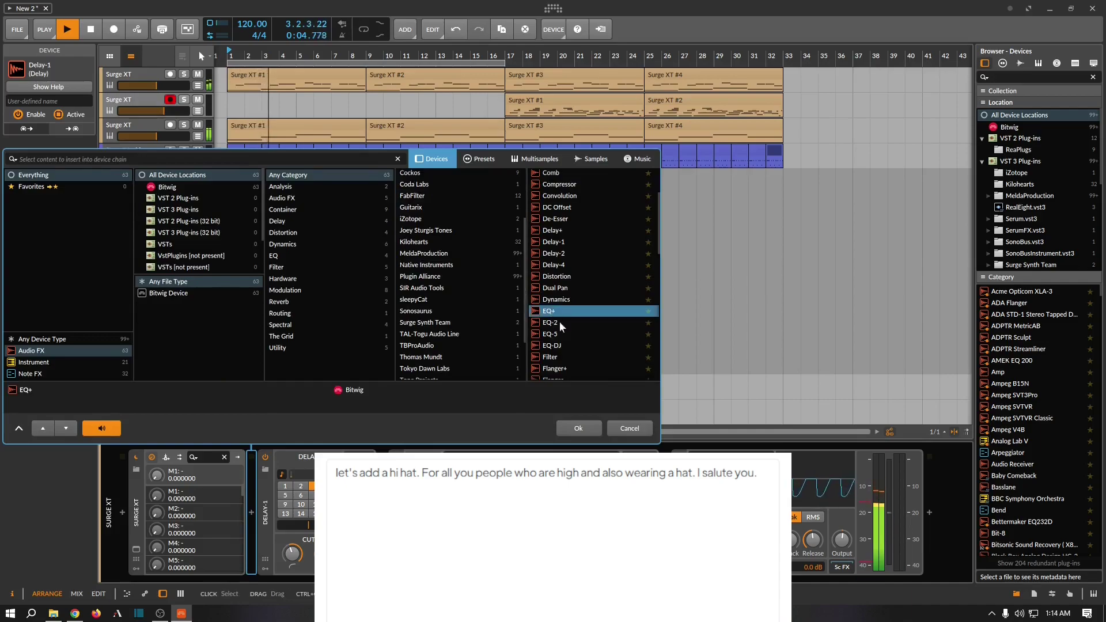
left_click(589, 427)
Play the arrangement from bar 17, where the lead clips begin, through to the end.
left_click(521, 107)
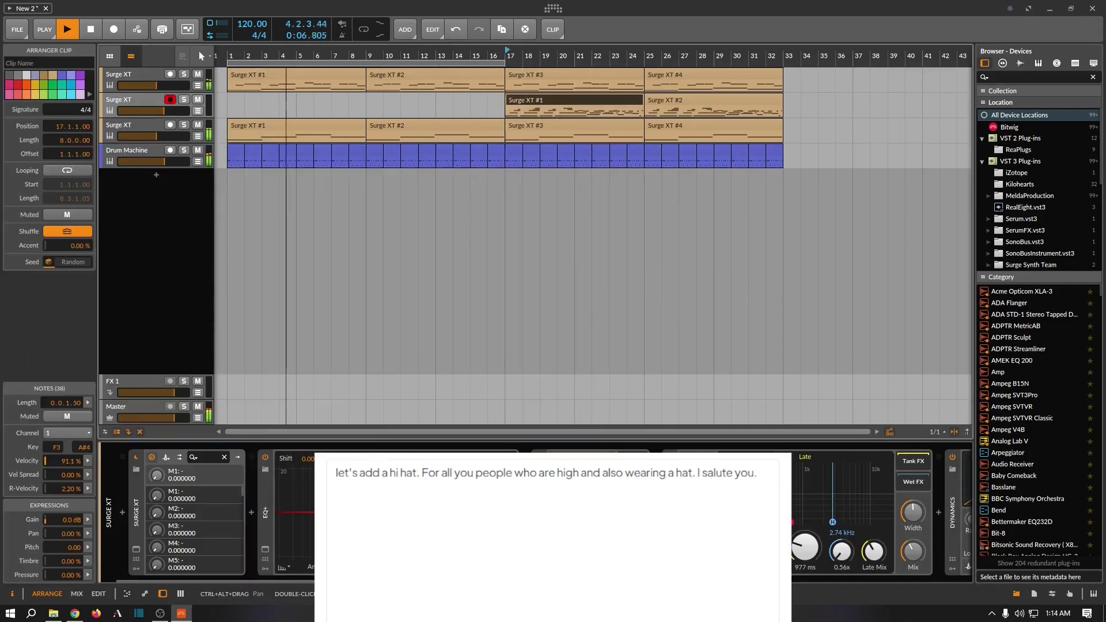
key("space")
key("space")
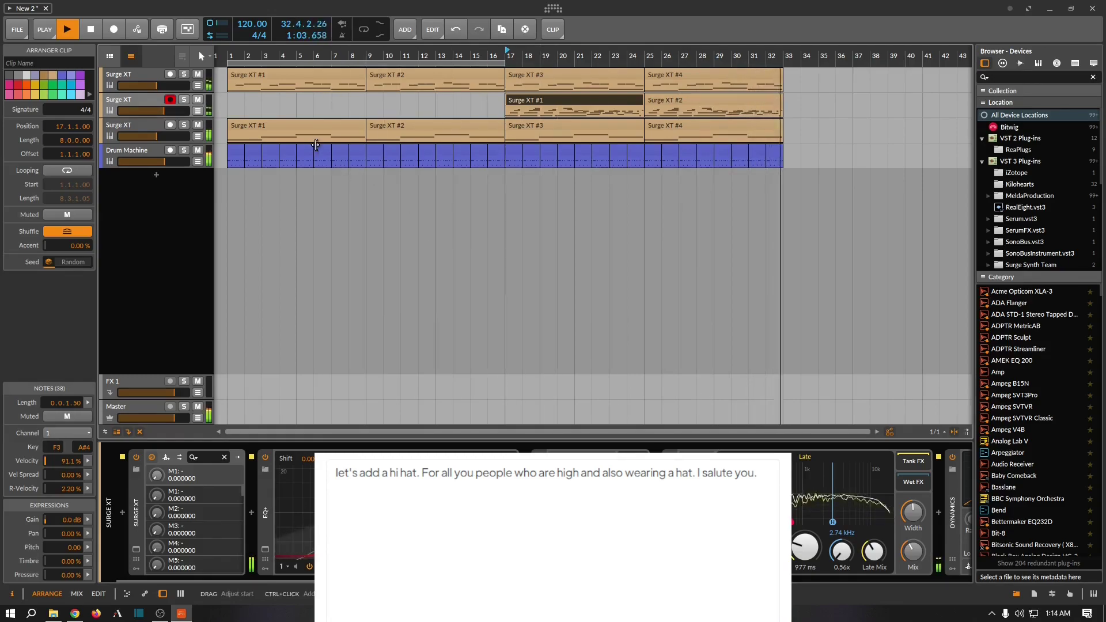
Play the arrangement from bar 1 and briefly solo the bass track to listen to it.
left_click(248, 128)
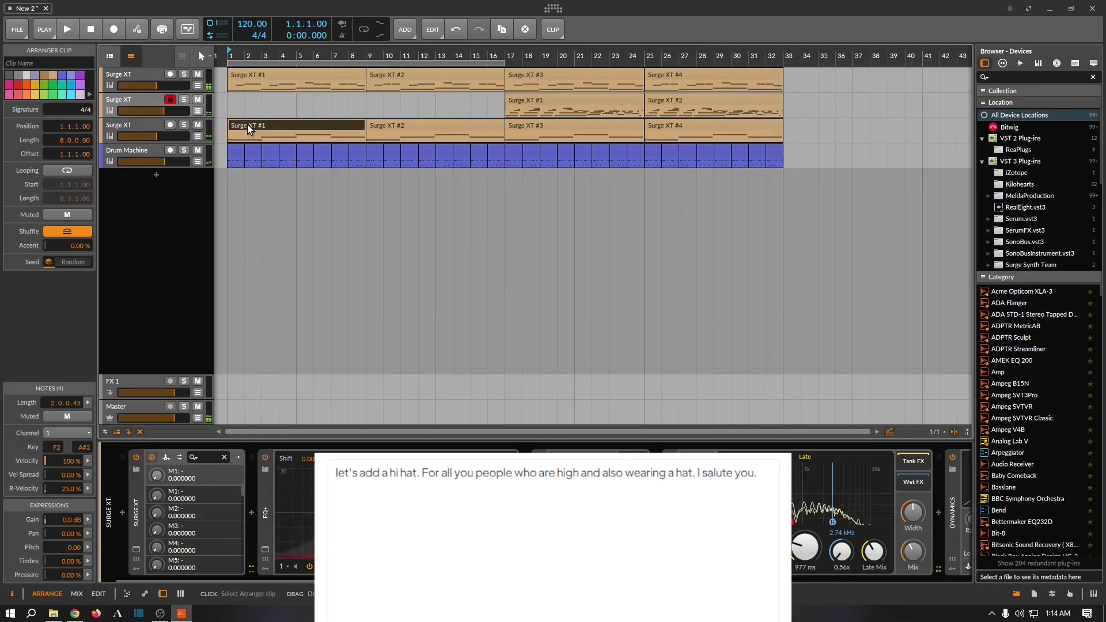
left_click(138, 128)
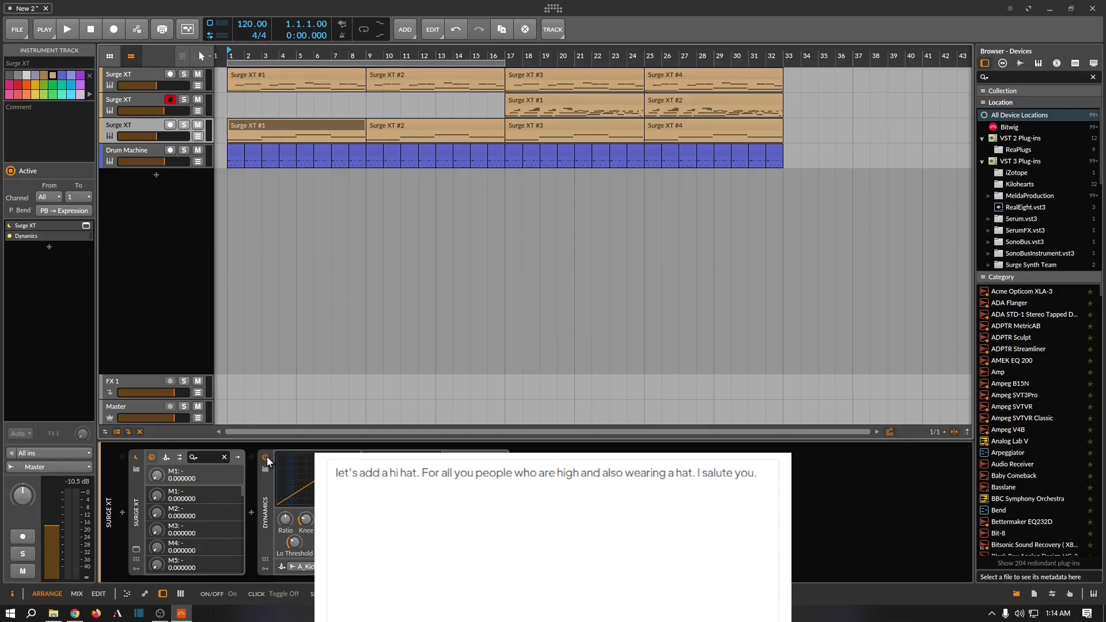
key("space")
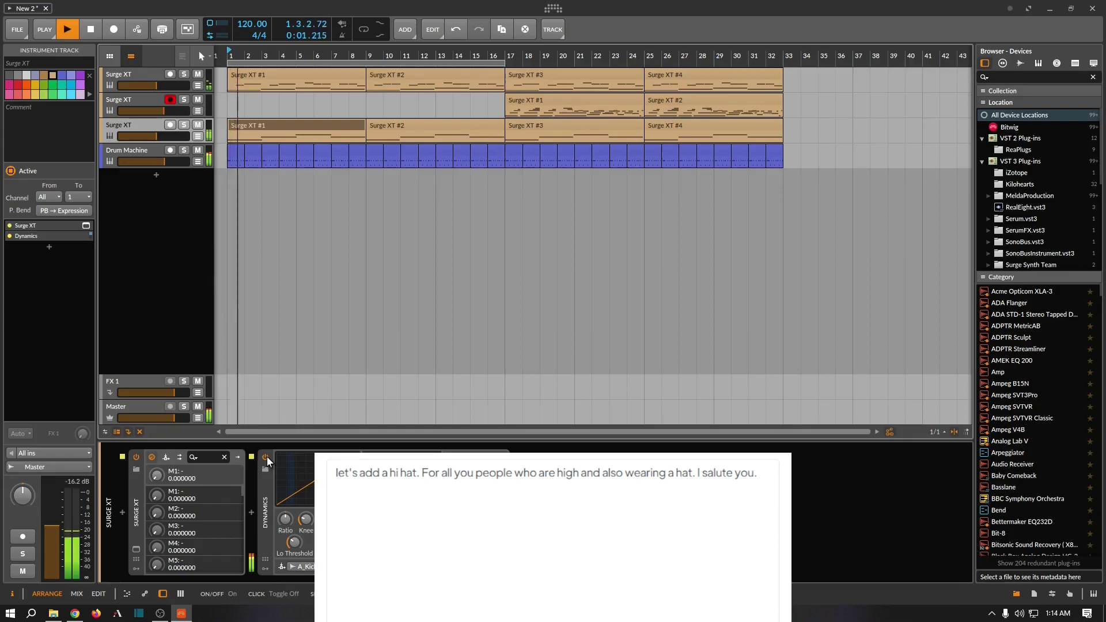
left_click(184, 125)
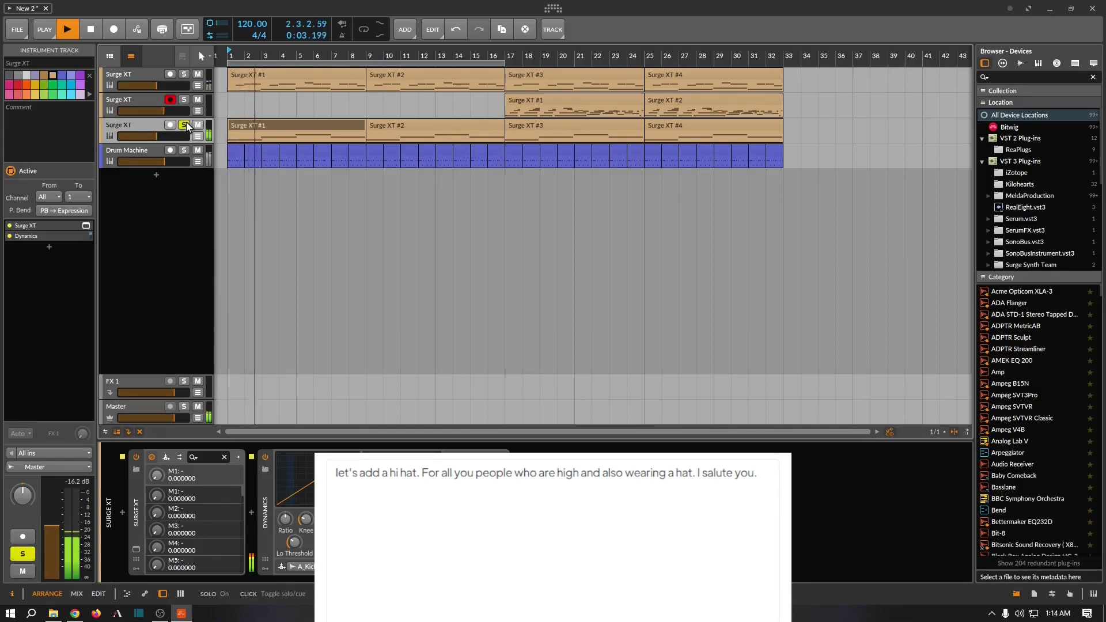
left_click(184, 125)
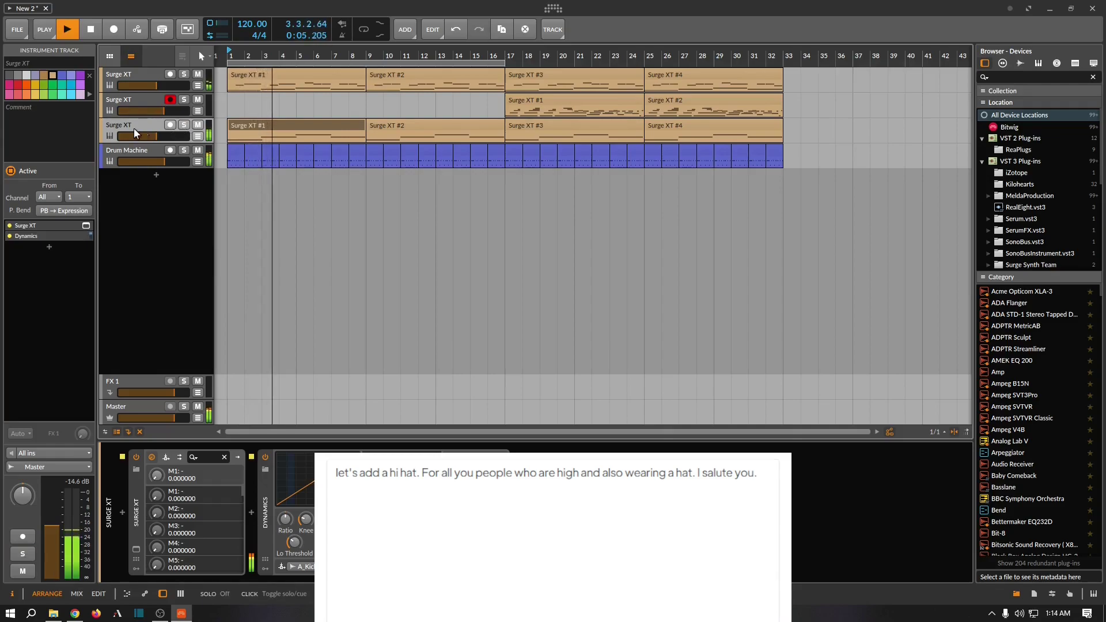
Compare the soloed bass with its Dynamics device bypassed, re-enable the device, and inspect the bass's Surge XT patch.
left_click(266, 458)
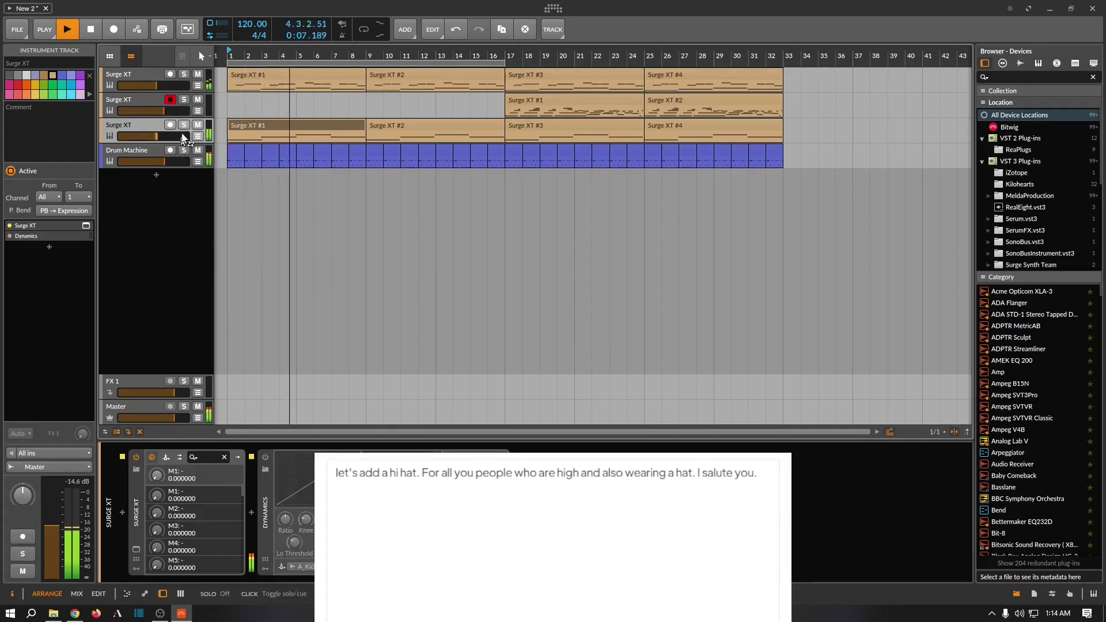
left_click(185, 125)
left_click(185, 125)
left_click(265, 458)
left_click(136, 549)
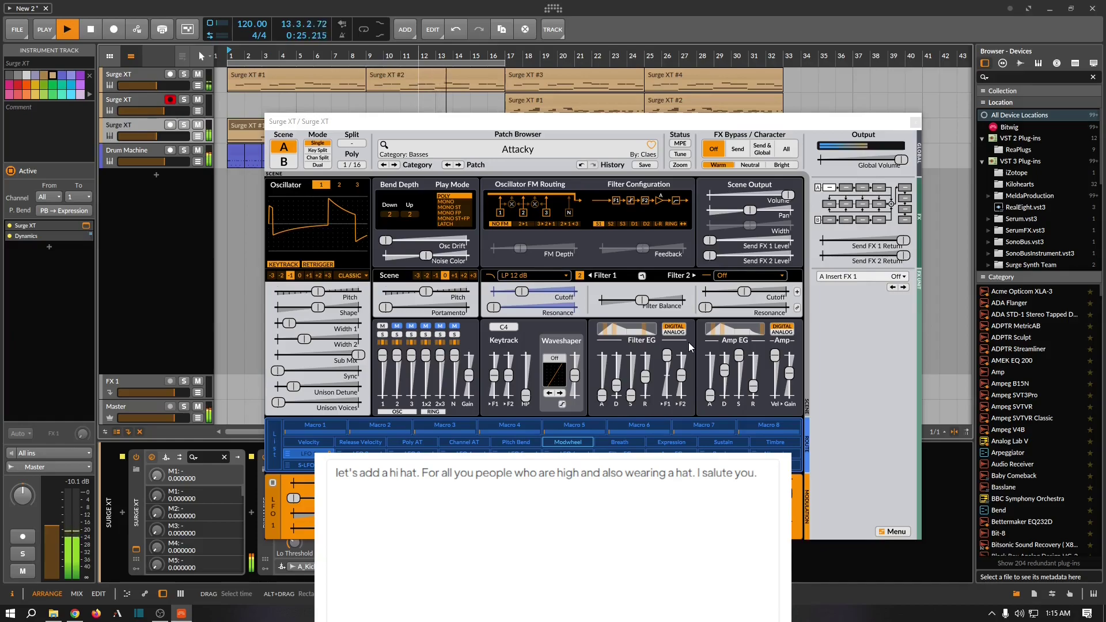
left_click(916, 122)
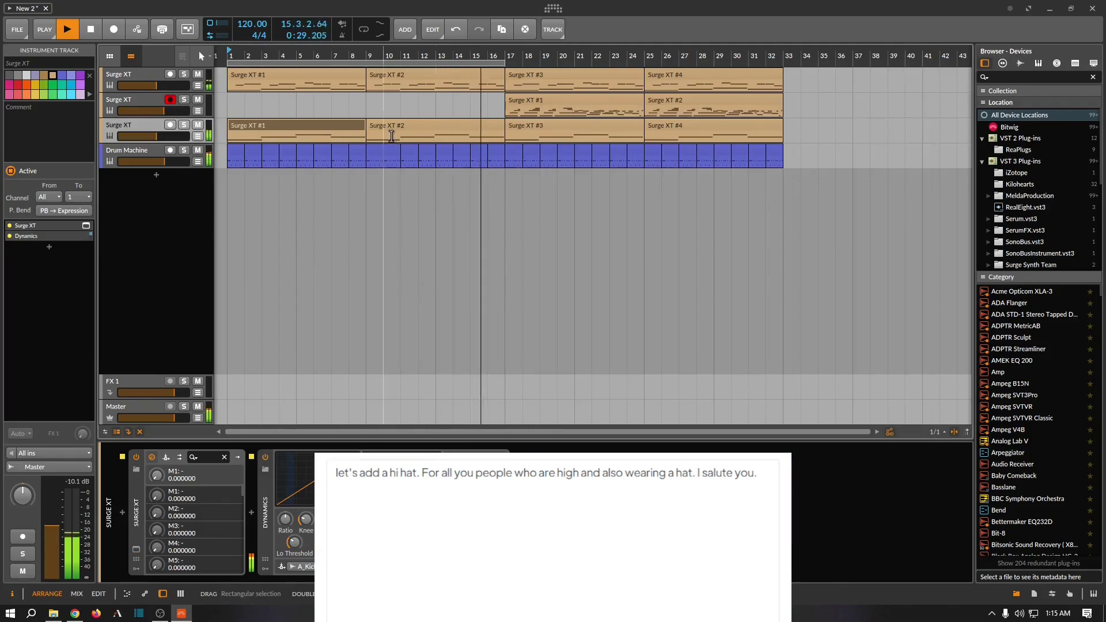
In the first bass clip, set the F2 note's starting gain point to -24.00, and play the bass track soloed.
double_click(264, 126)
left_click(264, 126)
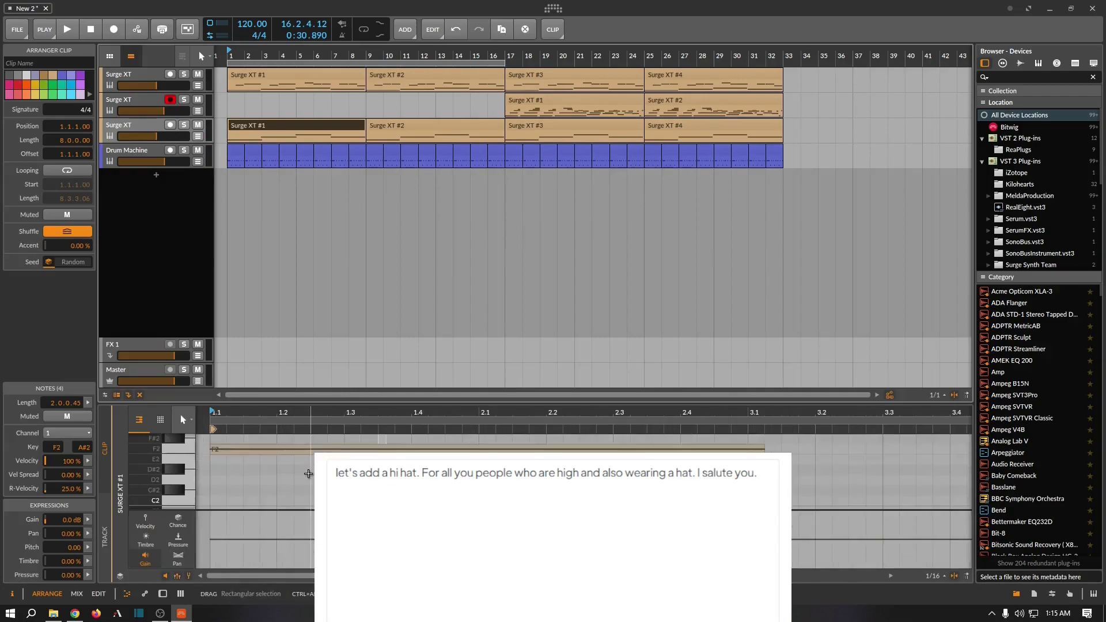
scroll(309, 474, "up", 1)
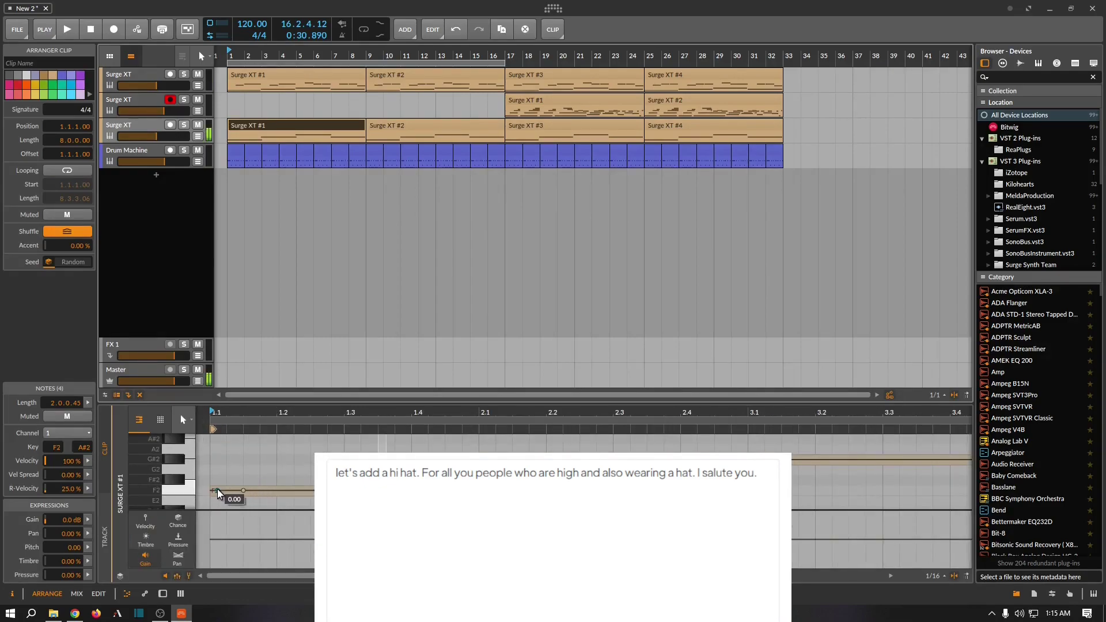
left_click_drag(212, 493, 213, 508)
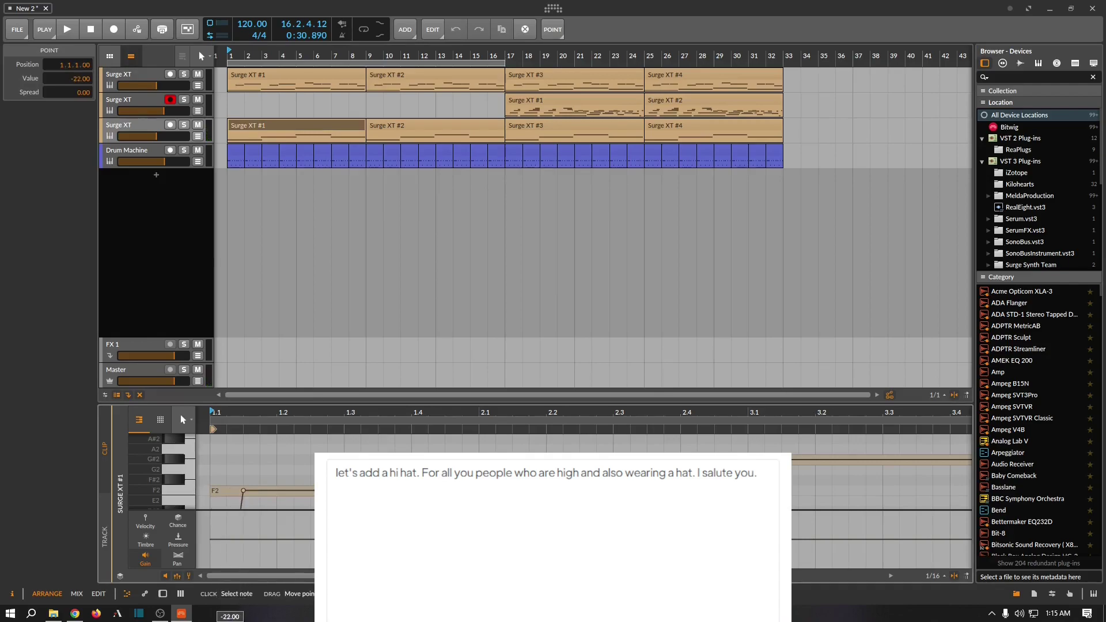
key("space")
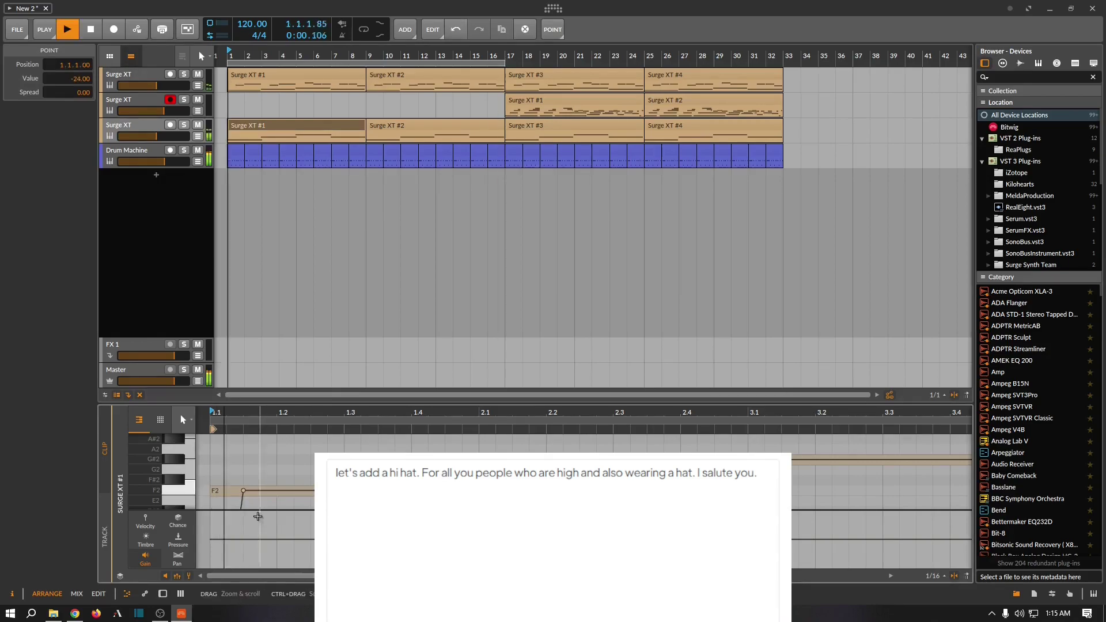
left_click(184, 125)
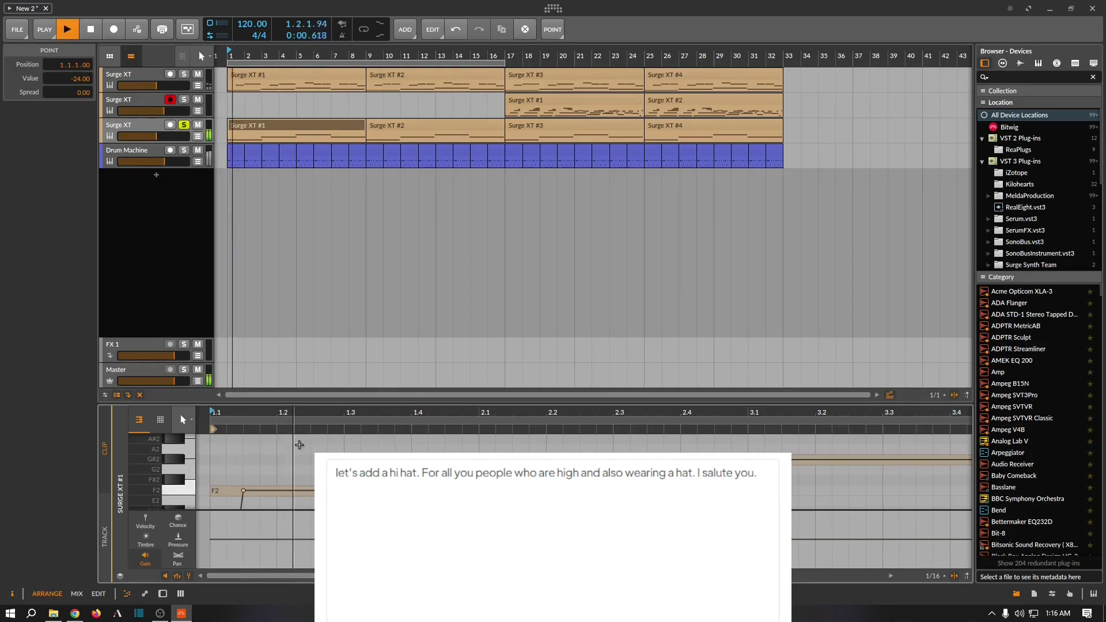
Play the soloed bass, and remove the two gain points from the F2 note in the first bass clip.
scroll(218, 467, "down", 5)
key("space")
key("space")
key("space")
right_click(211, 449)
left_click(329, 461)
scroll(248, 465, "up", 3)
scroll(248, 463, "up", 2)
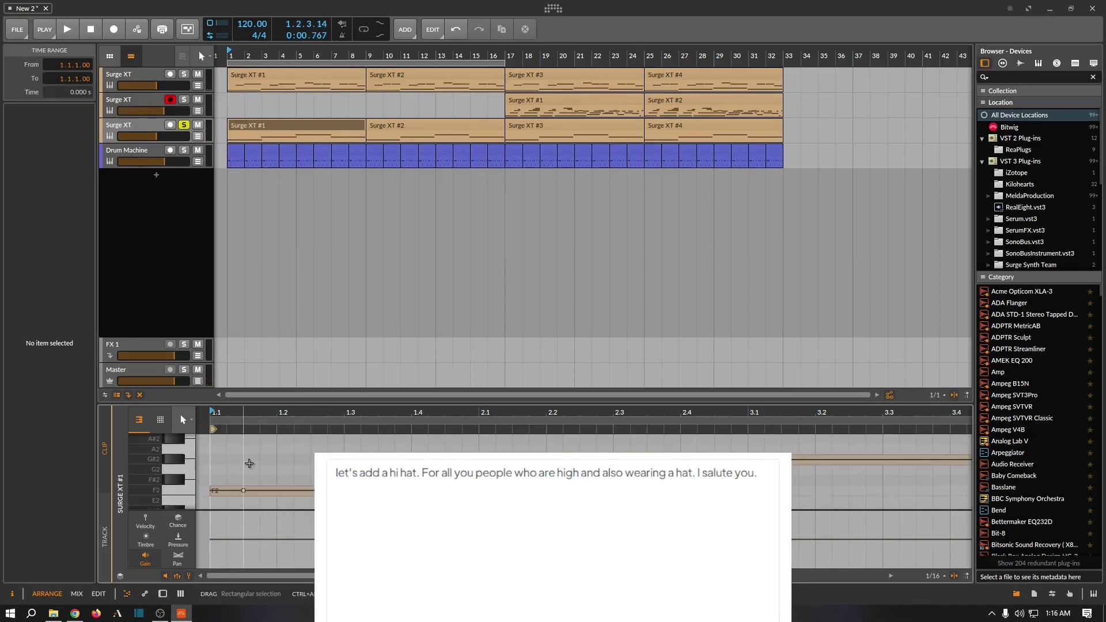
right_click(244, 493)
left_click(242, 545)
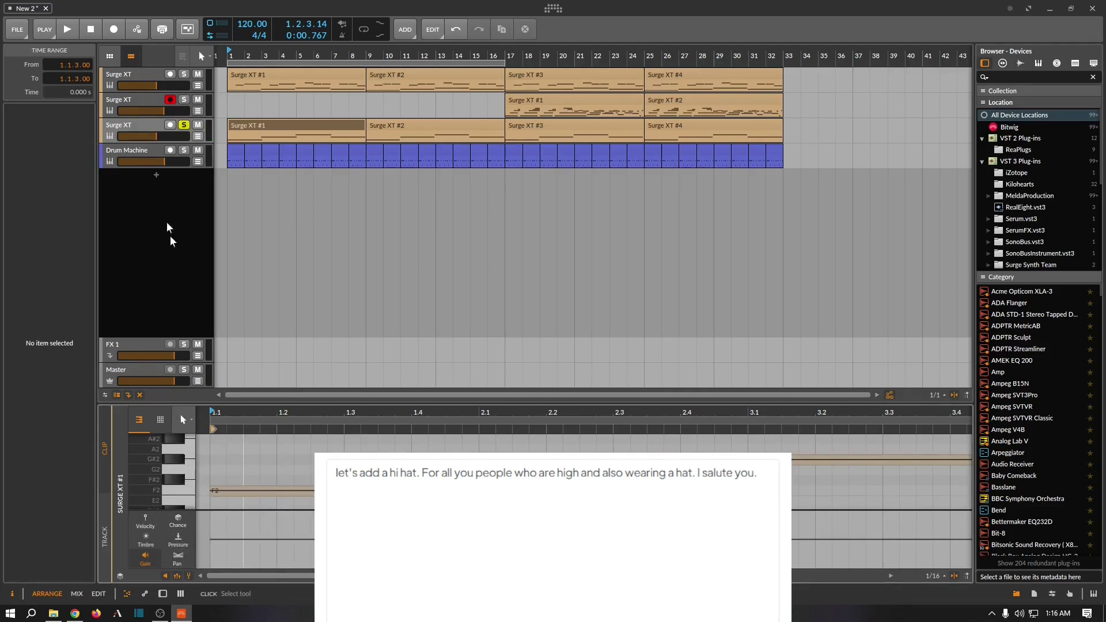
Play the soloed bass with its clip-level Pitch Shifter automation, and delete all of that clip's pitch points.
left_click(154, 132)
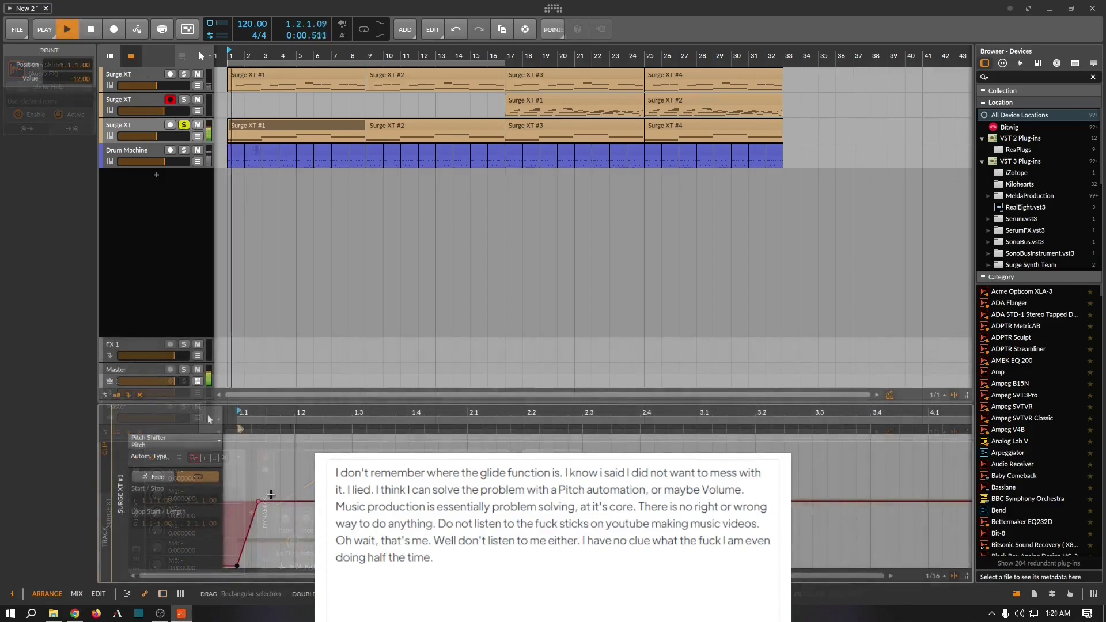
key("space")
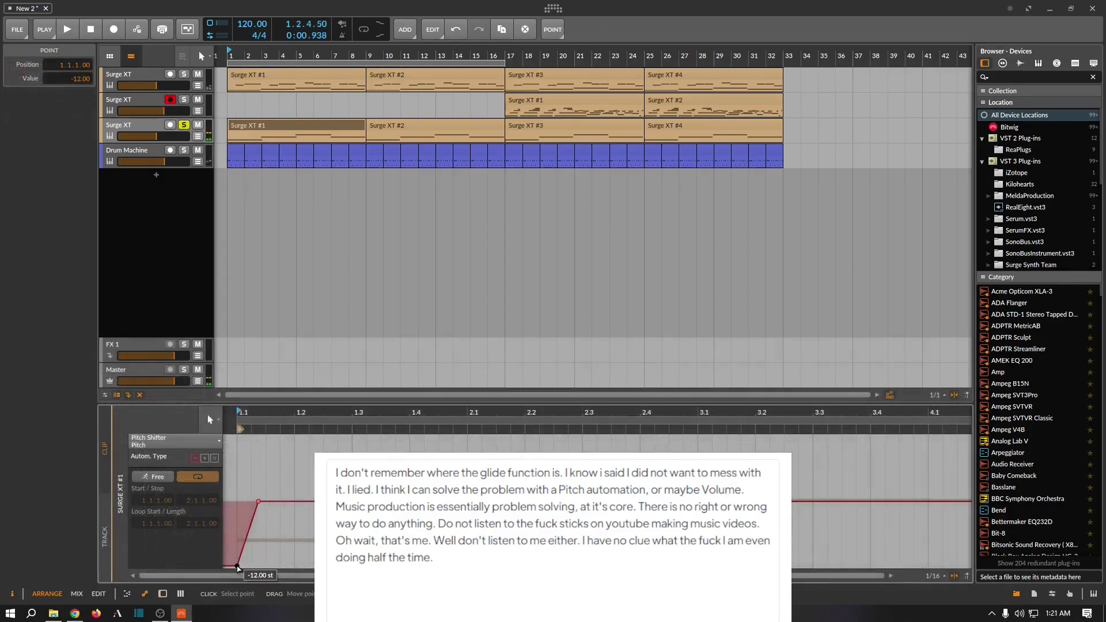
key("space")
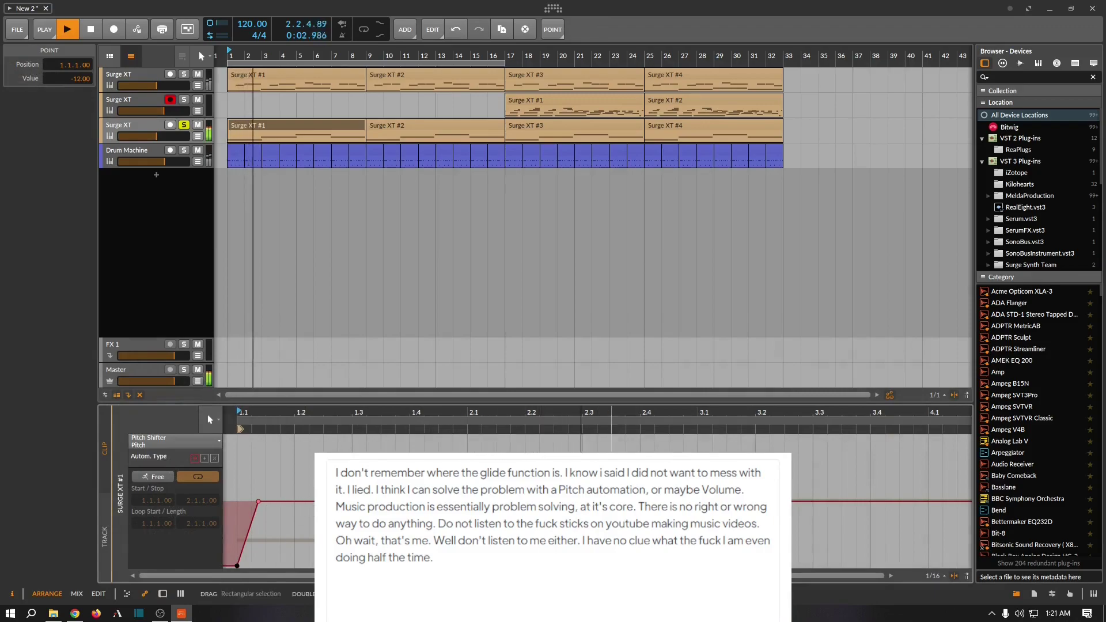
key("space")
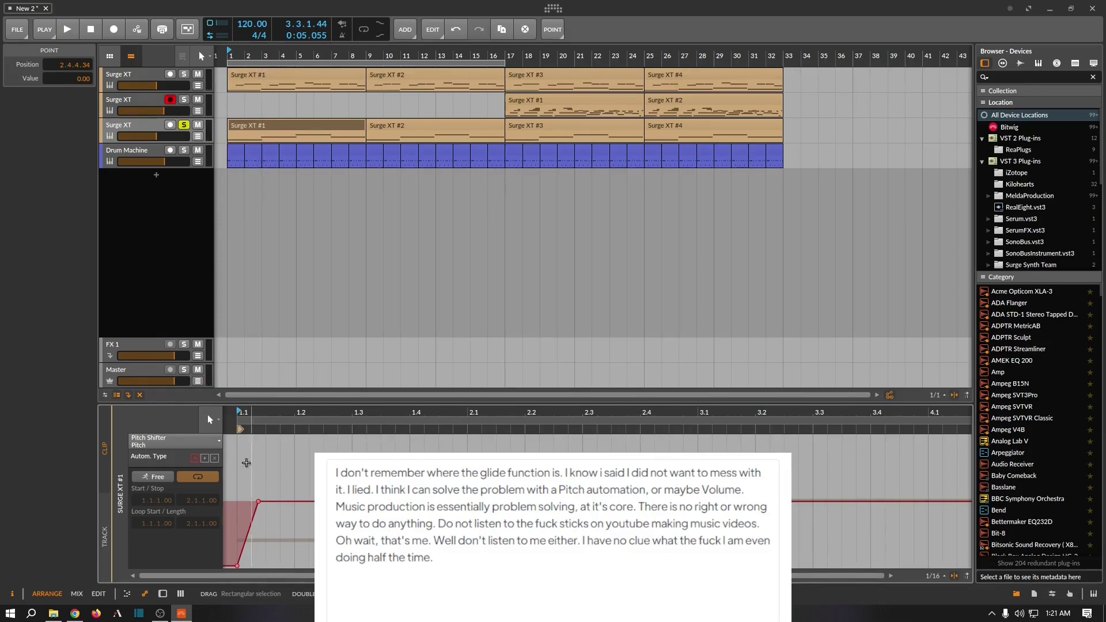
key("ctrl+a")
key("Delete")
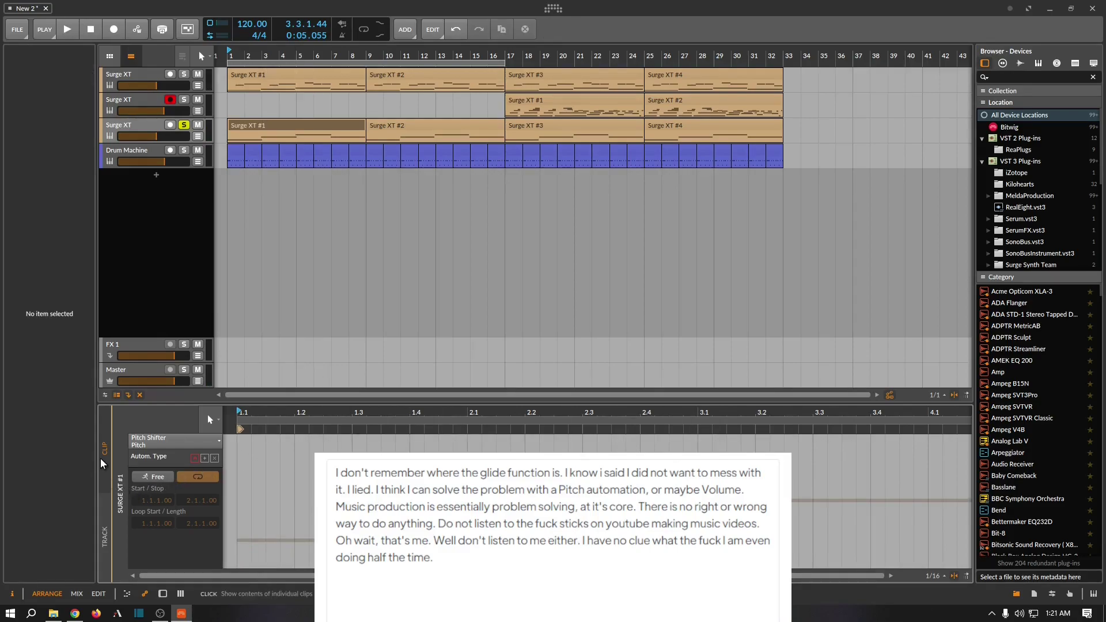
Try track-level Pitch Shifter automation on the bass, ramping up from -12.00 st at bars 1 and 3, and play it.
left_click(104, 538)
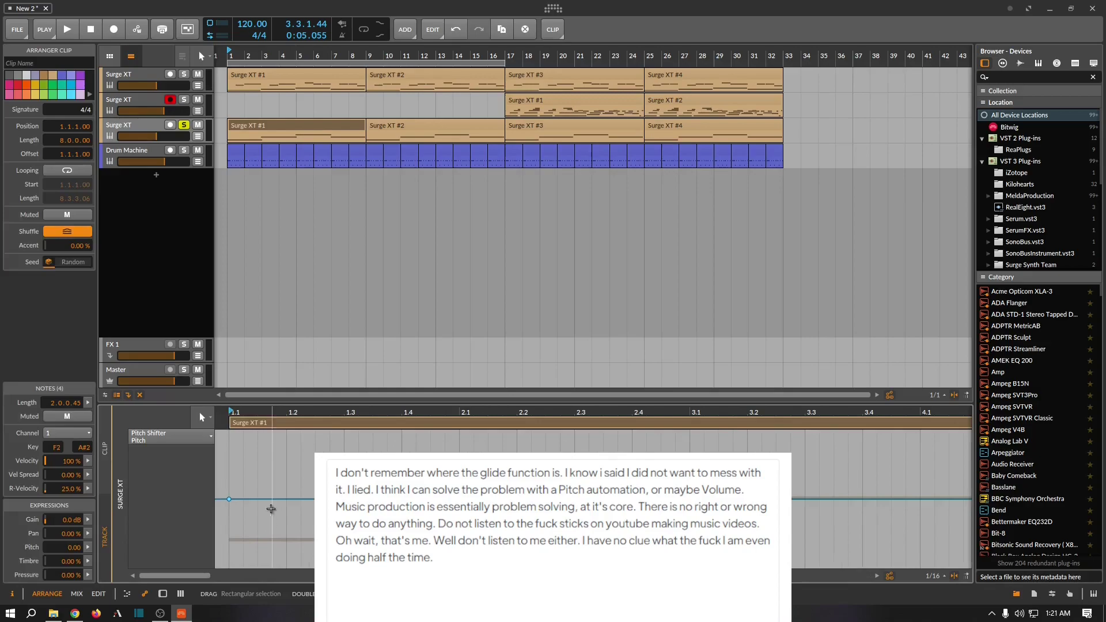
left_click(248, 500)
left_click_drag(228, 501, 229, 566)
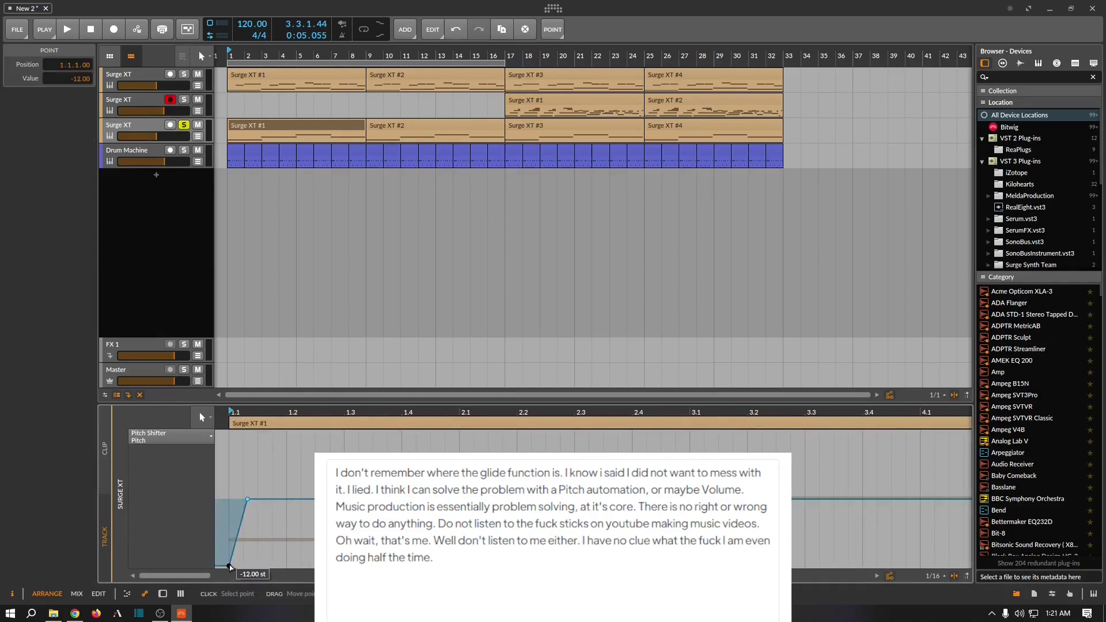
key("space")
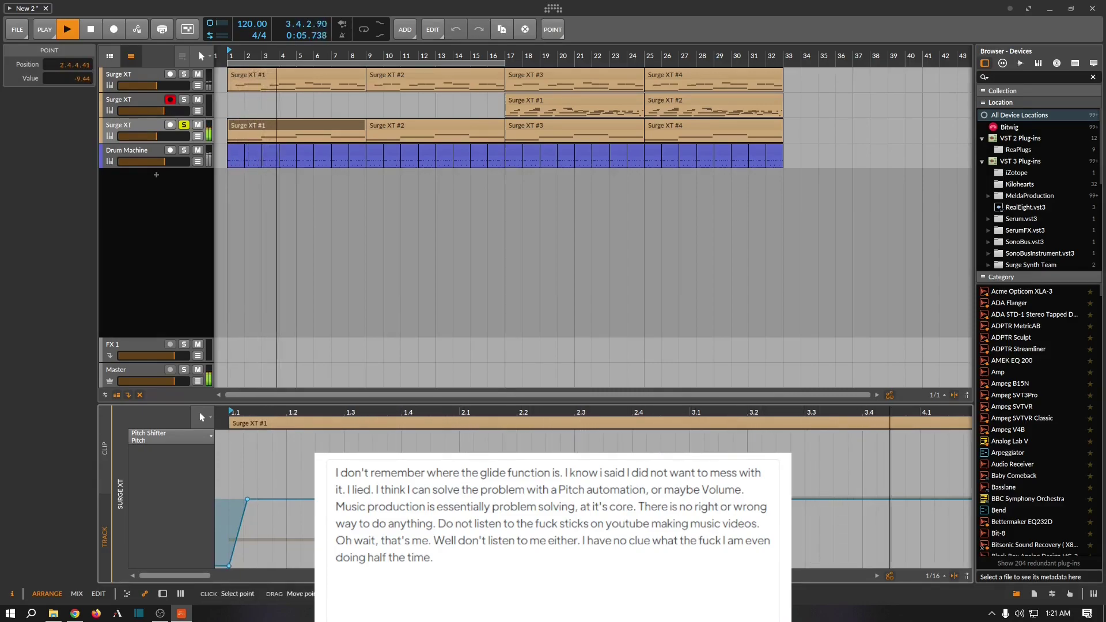
key("space")
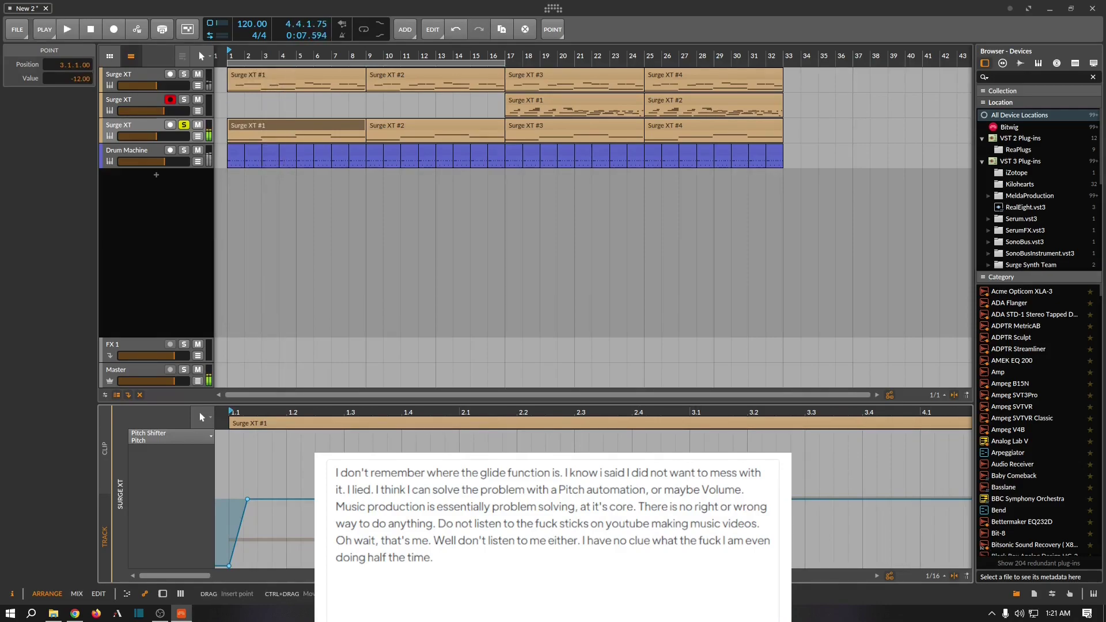
key("space")
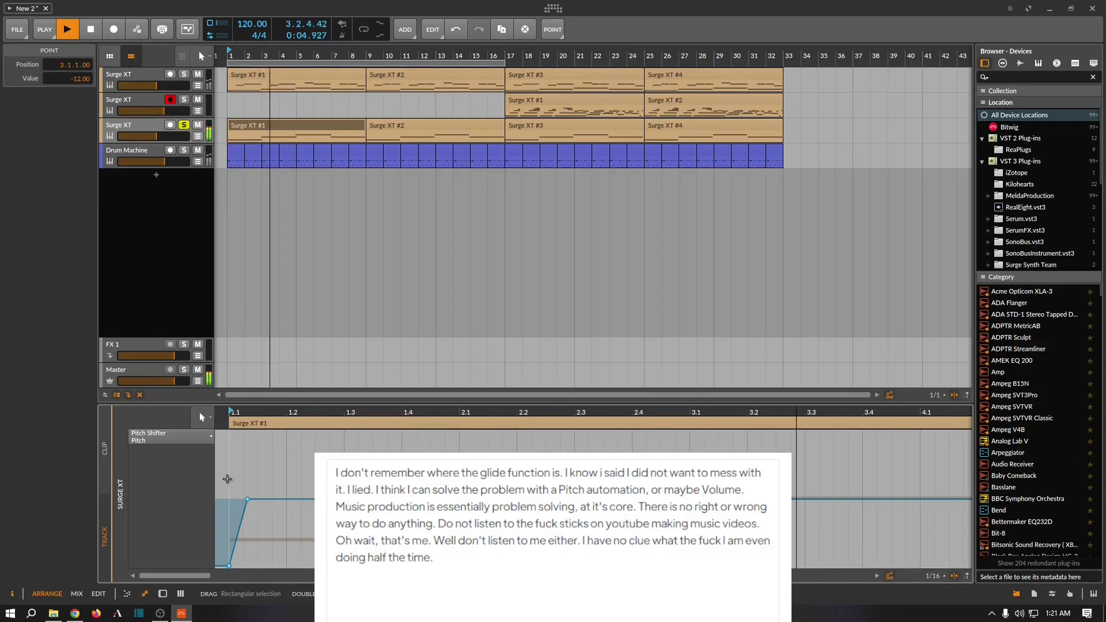
Stop playback and delete all track-level Pitch Shifter automation points on the bass.
key("space")
key("ctrl+a")
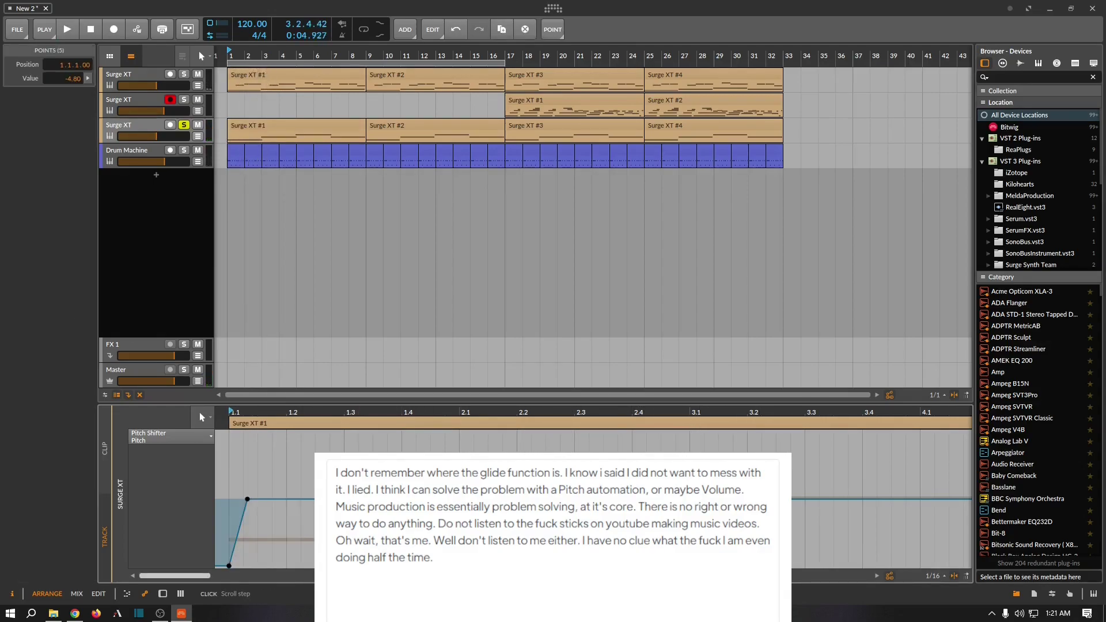
key("Delete")
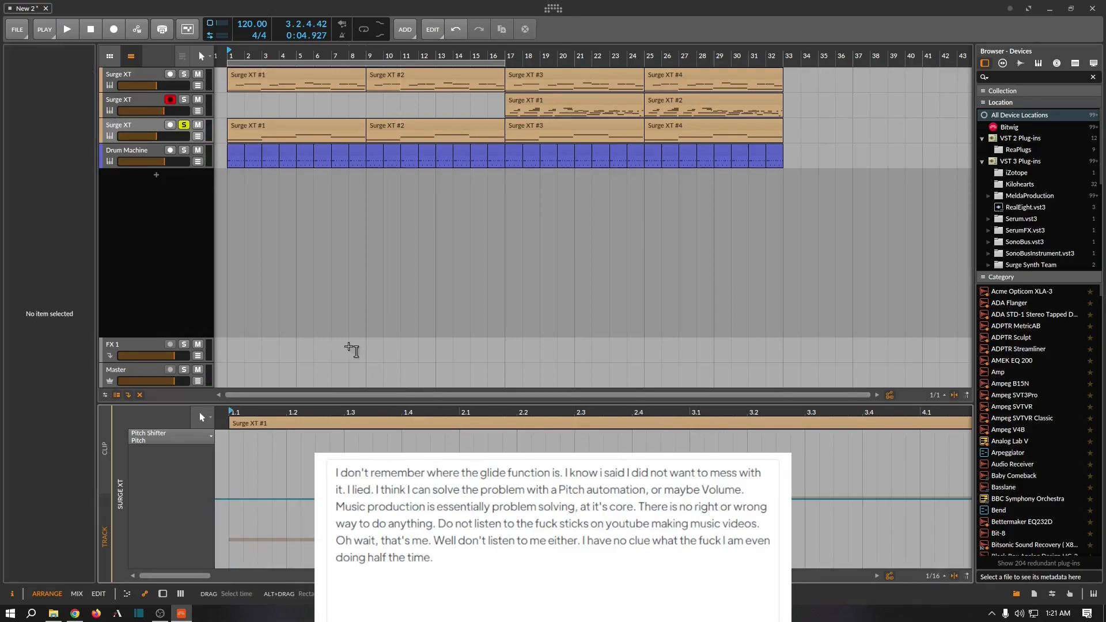
Automate the bass track's mixer volume to rise from -Inf dB at 1.1.1.00 to its normal level shortly after, and play it.
left_click(210, 437)
mouse_move(193, 516)
left_click(243, 516)
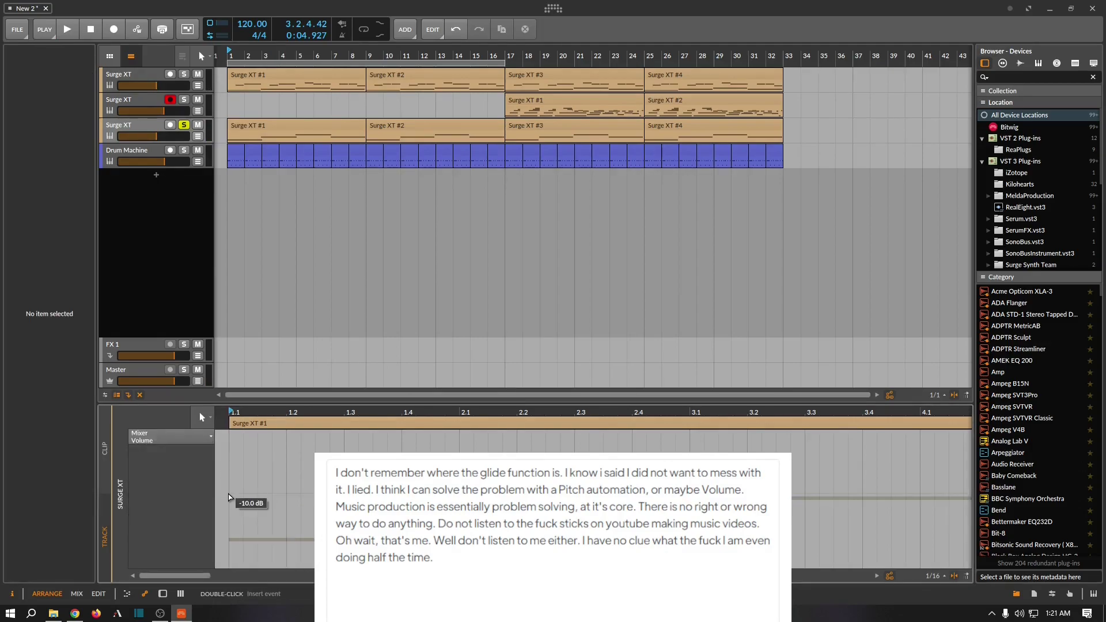
left_click(228, 498)
left_click_drag(229, 497, 243, 565)
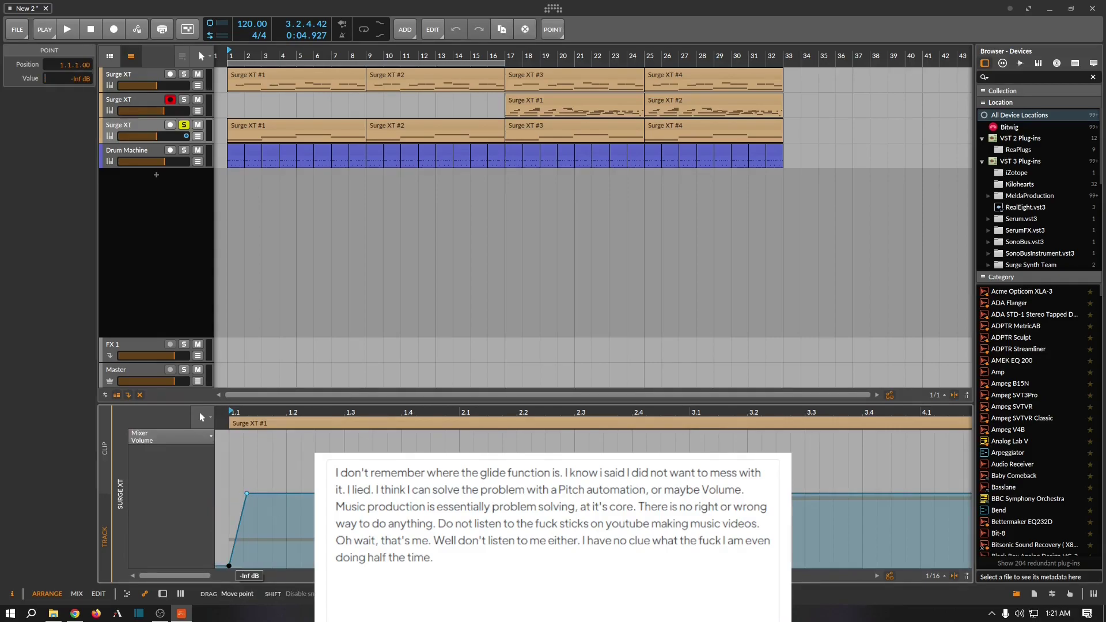
key("space")
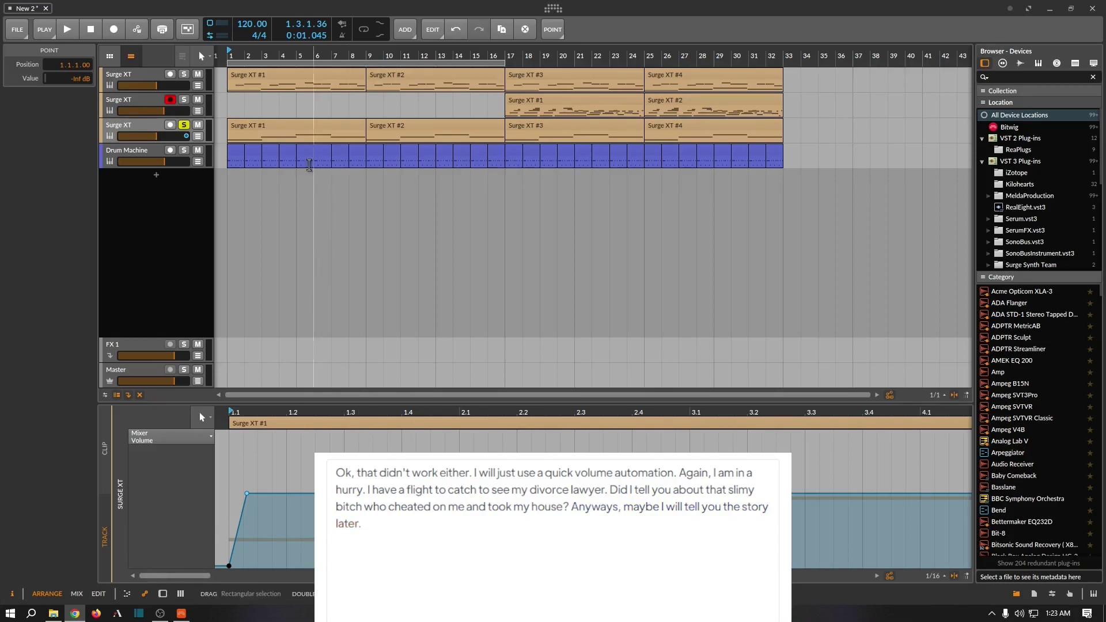
Play the soloed bass from bar 1 and place a -10.0 dB volume automation point at 3.1.1.06.
left_click(301, 130)
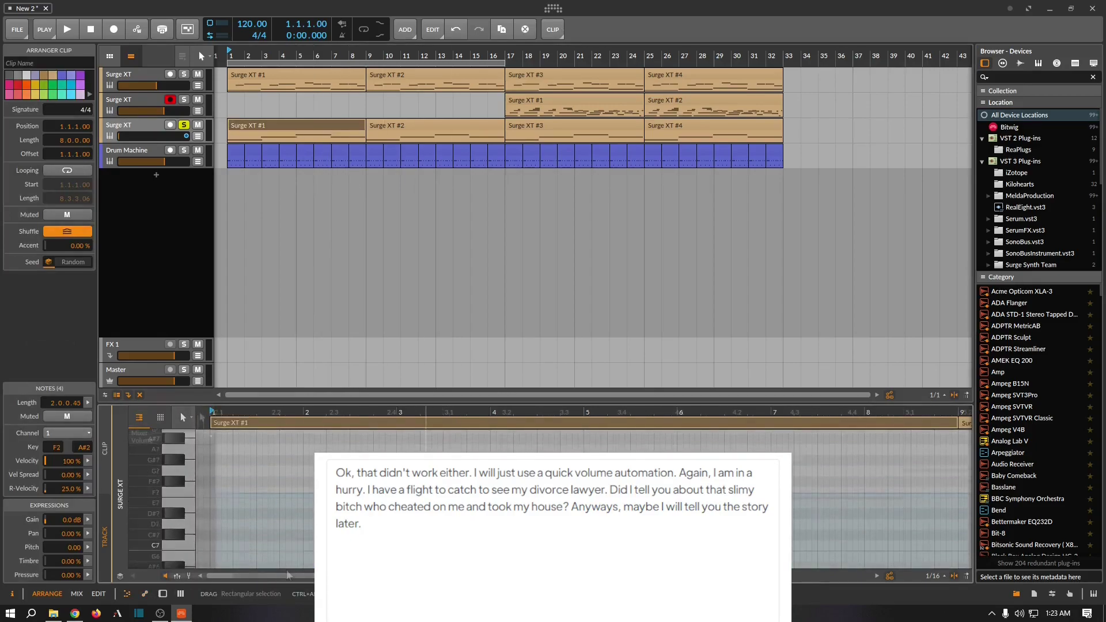
key("space")
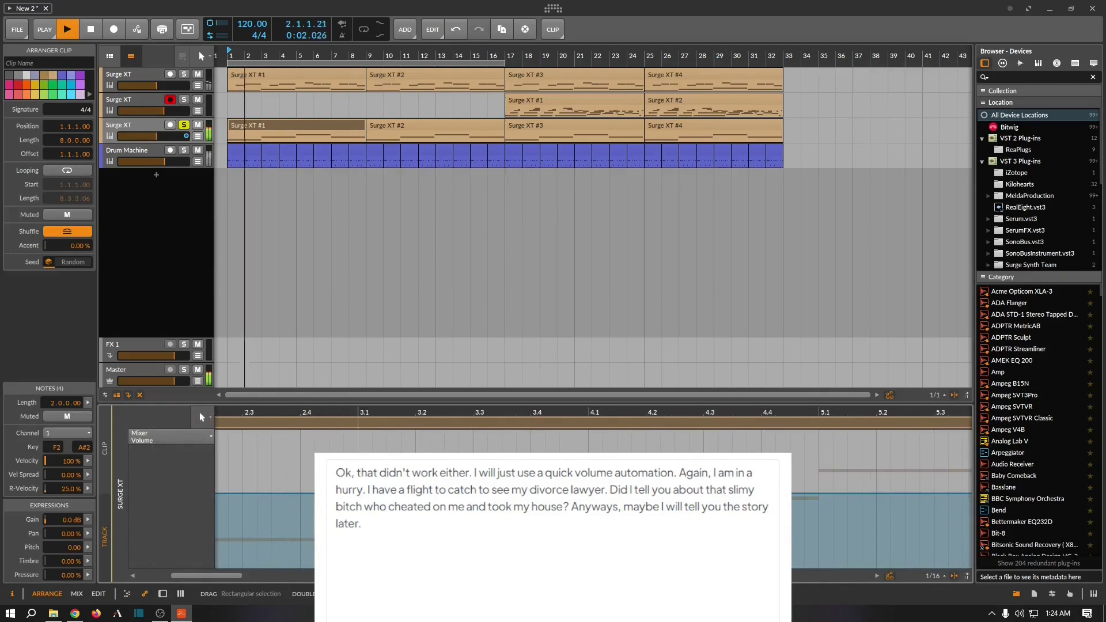
left_click(358, 493)
key("space")
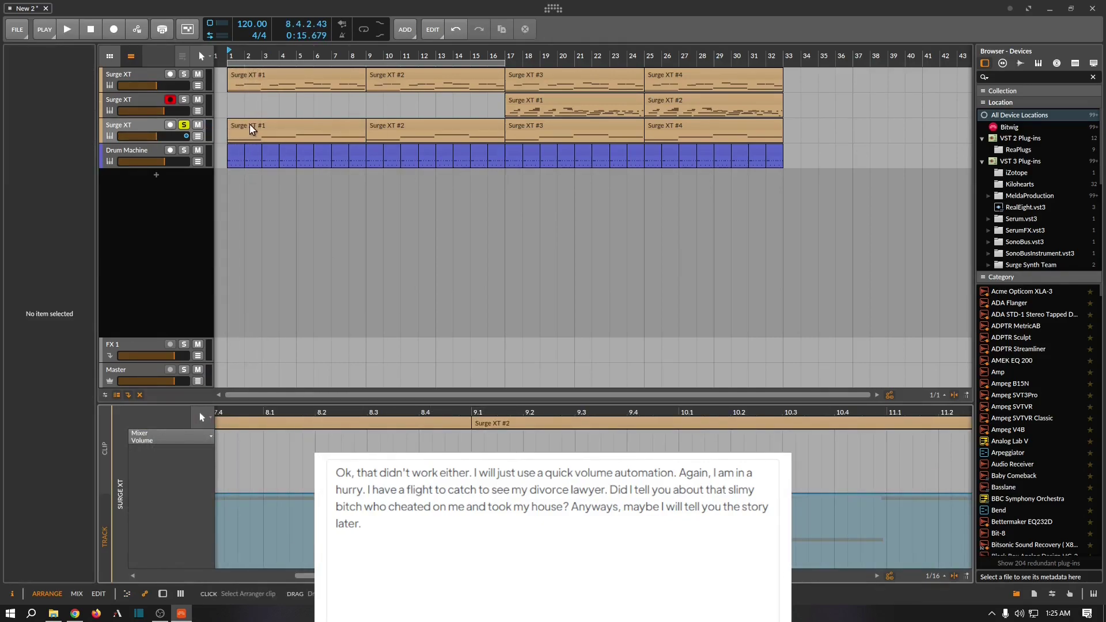
Play the full mix with the bass unsoloed, and duplicate the first bass clip successively up to the clip at bar 25.
left_click(251, 129)
key("space")
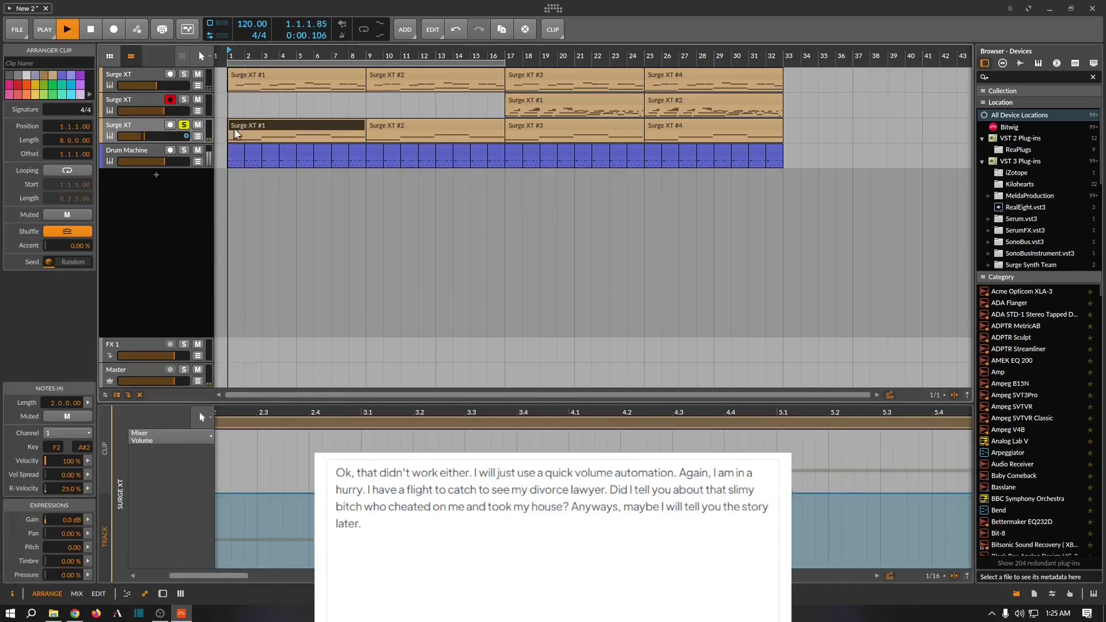
left_click(184, 126)
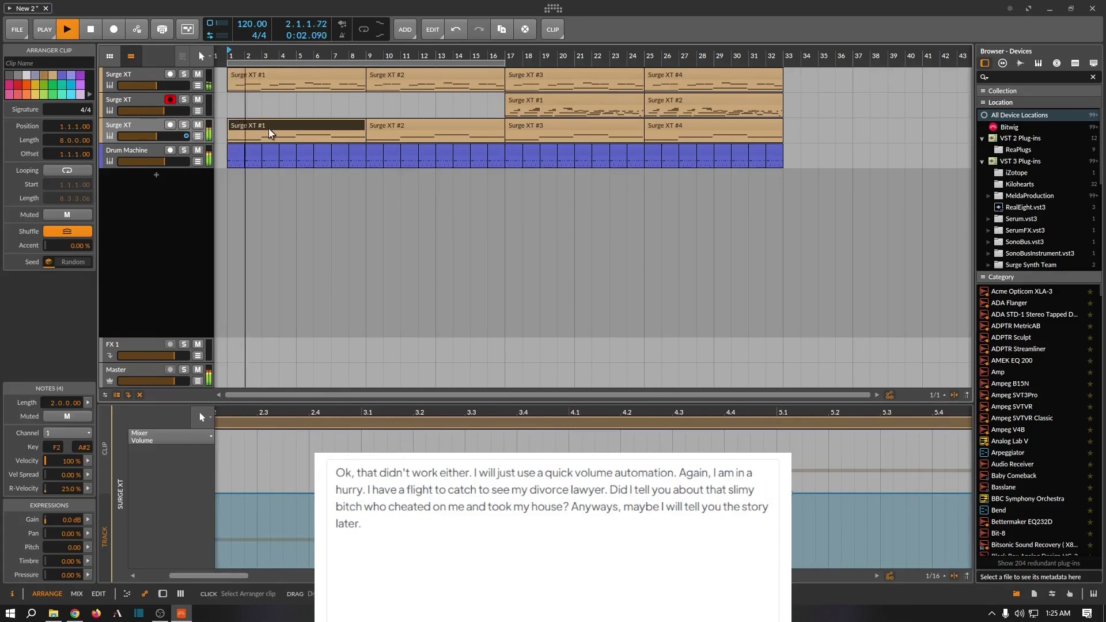
left_click(500, 31)
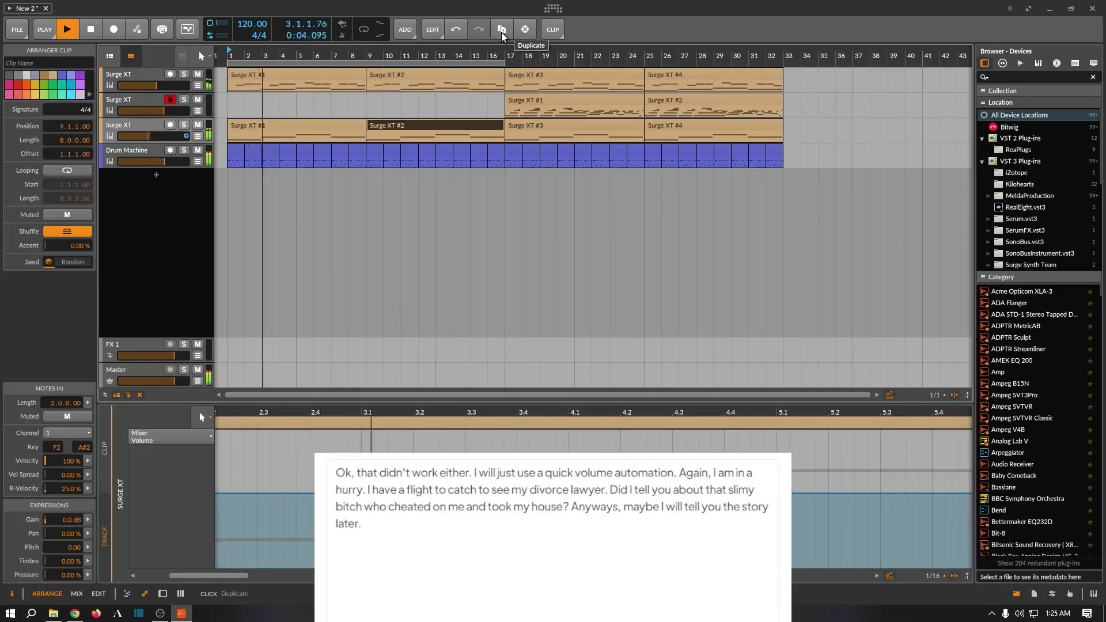
left_click(501, 32)
left_click(501, 32)
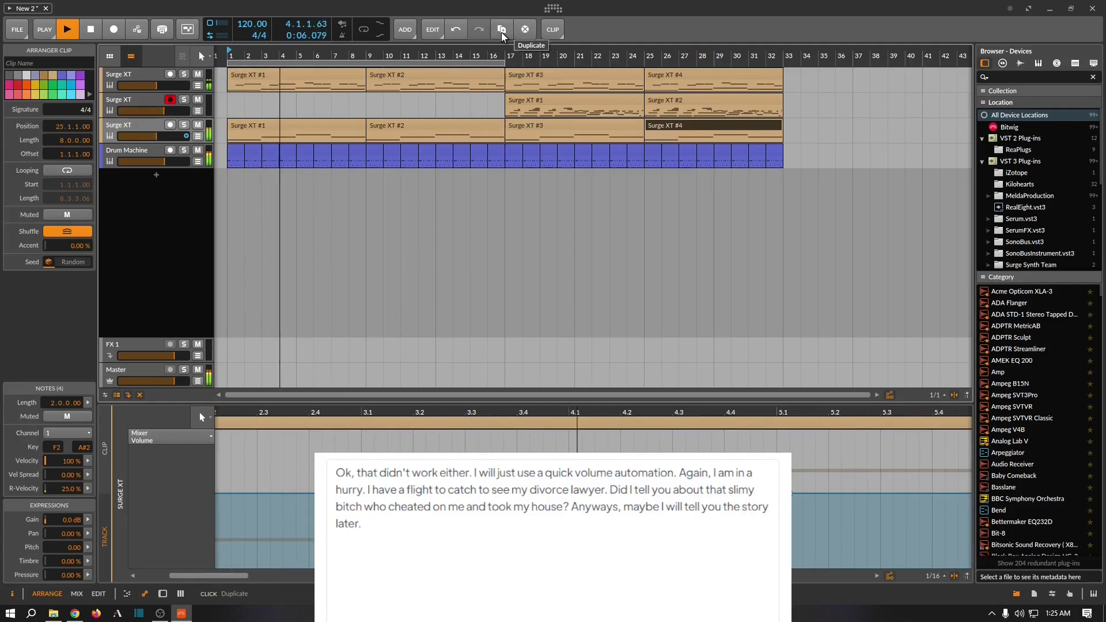
Move the bass volume points just before bars 3 and 5 to 2.4.4.82 and 4.4.4.79, keeping -10.0 dB.
left_click(270, 126)
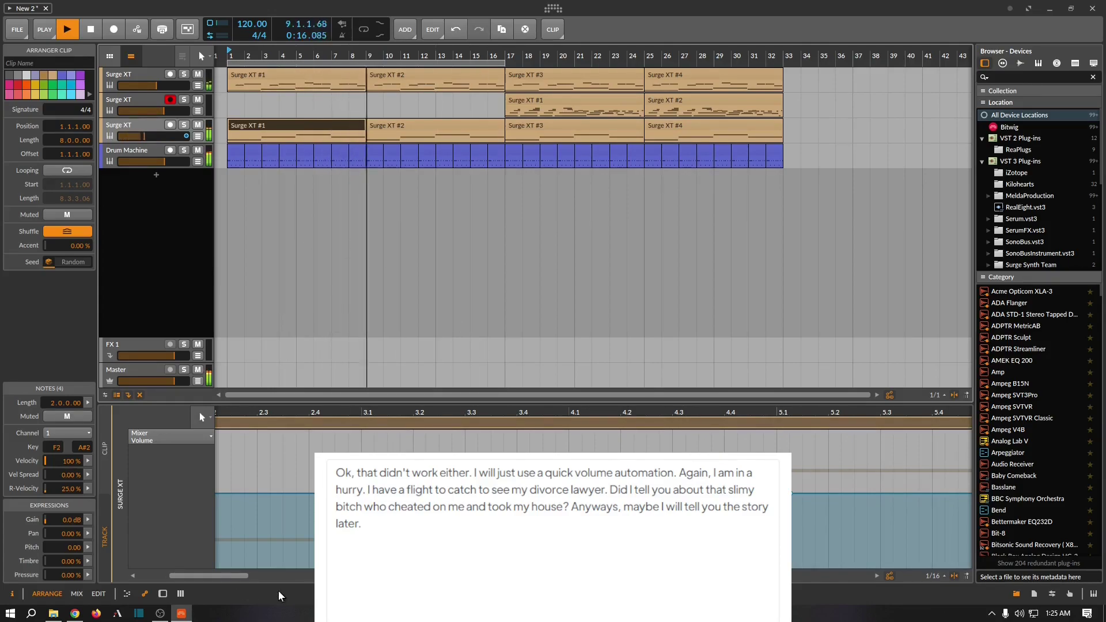
left_click_drag(236, 575, 189, 613)
left_click(347, 493)
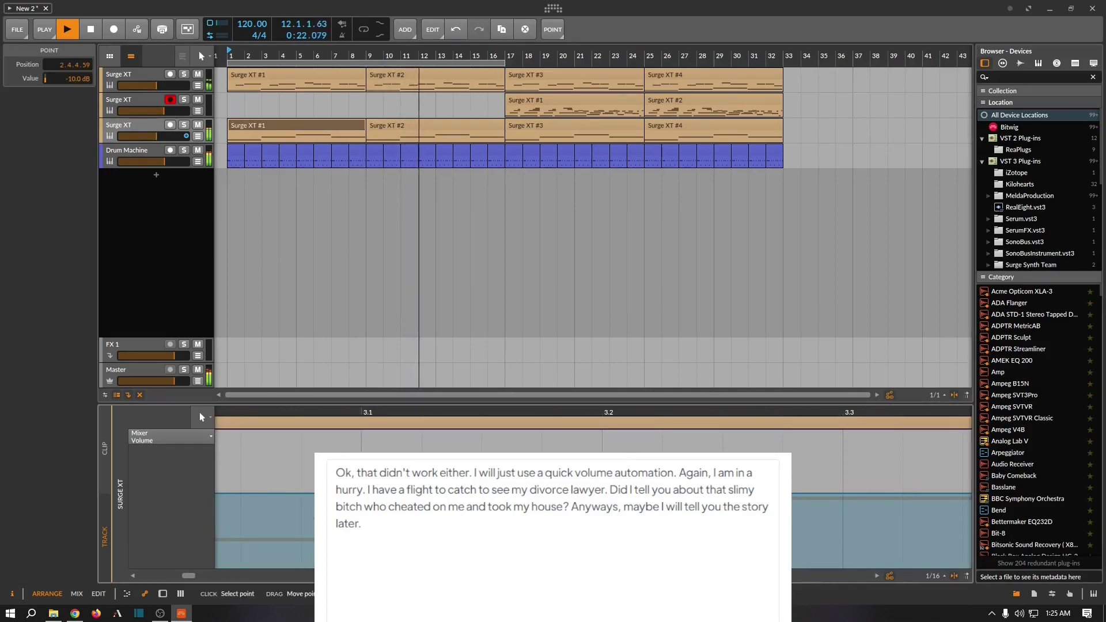
mouse_move(347, 493)
left_mouse_down()
mouse_move(361, 493)
mouse_move(351, 493)
left_mouse_up()
left_click(350, 576)
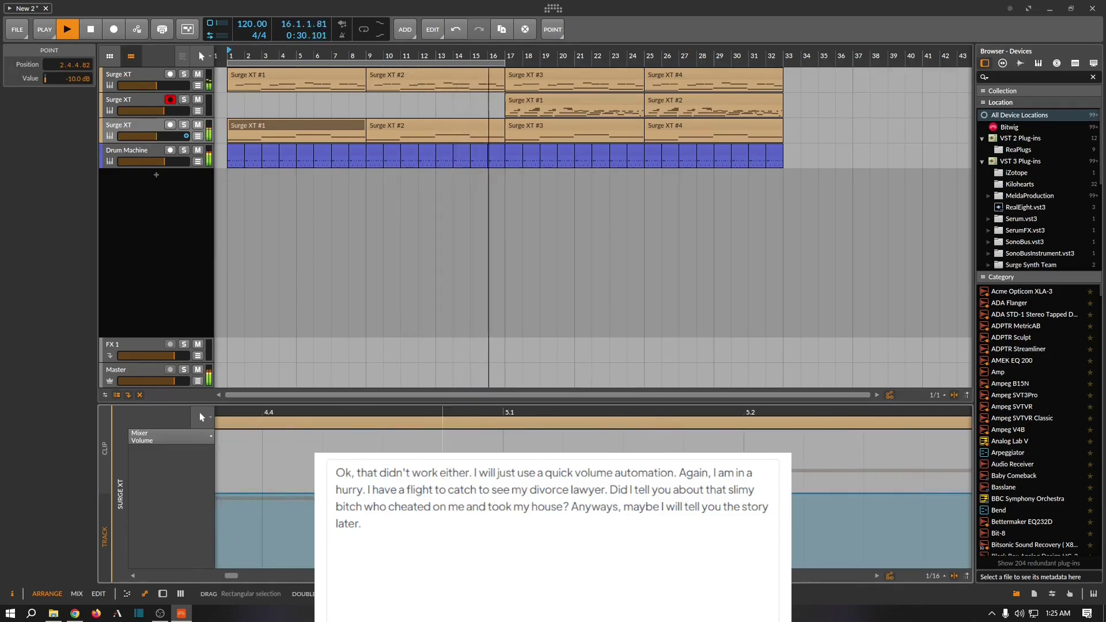
left_click_drag(503, 493, 491, 493)
left_click(491, 576)
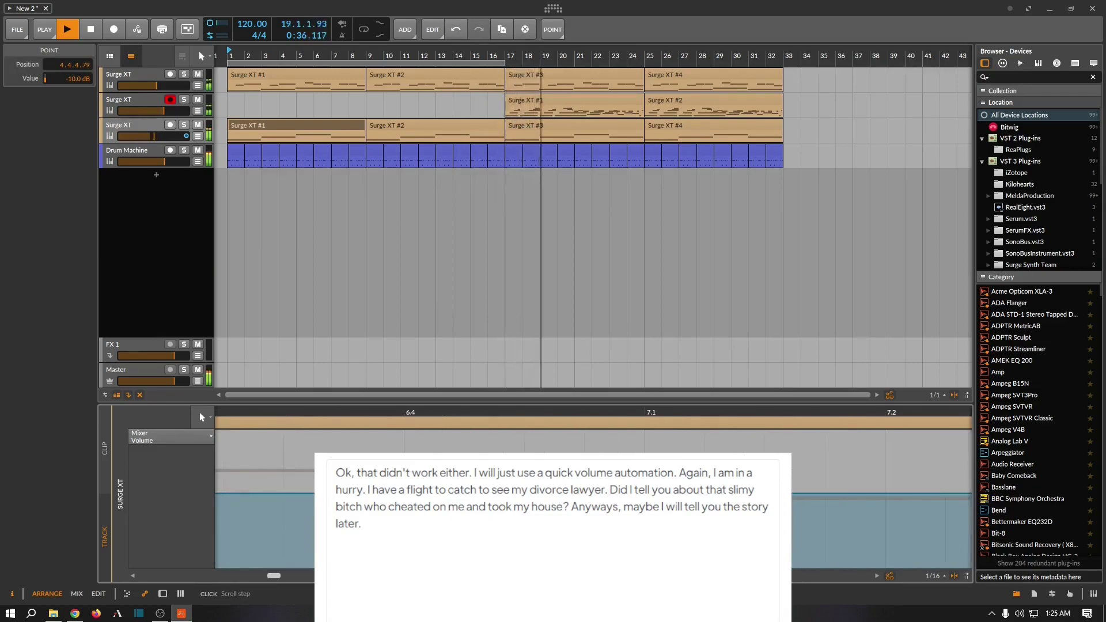
Move the bass volume points on either side of bar 7 to 6.4.4.77 and 7.1.1.83, keeping -10.0 dB.
left_click(463, 493)
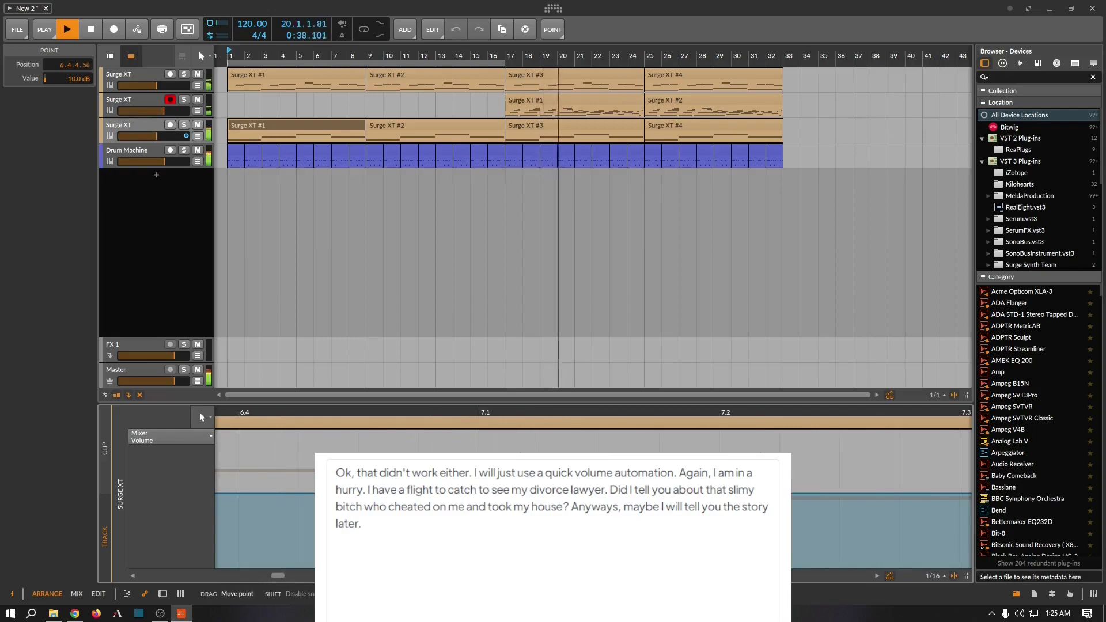
left_click_drag(464, 493, 465, 494)
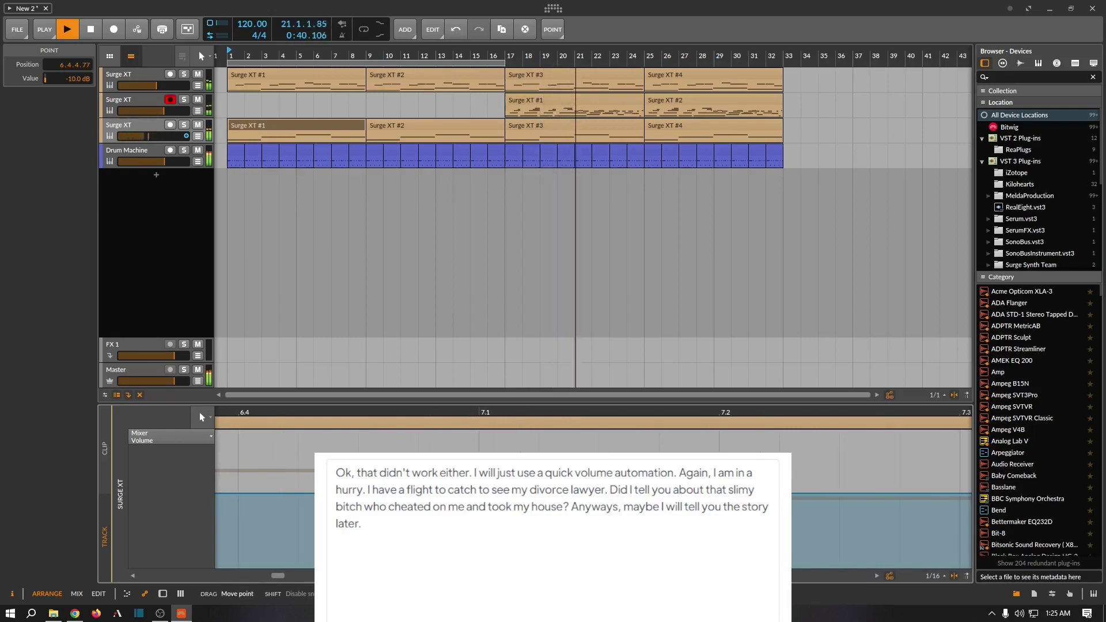
left_click(528, 493)
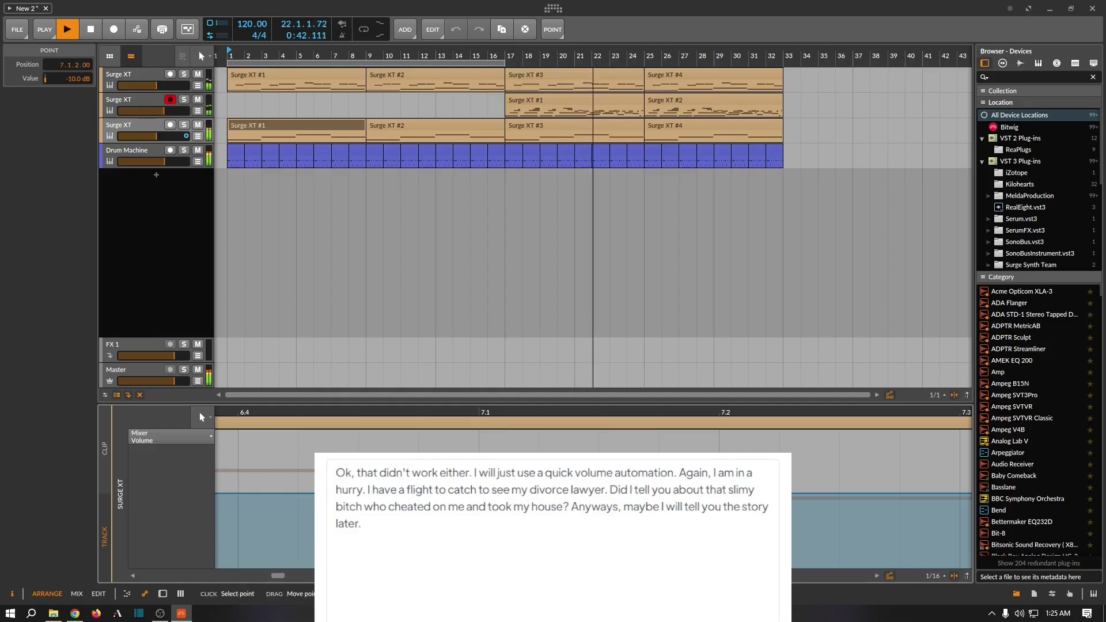
scroll(593, 498, "right", 5)
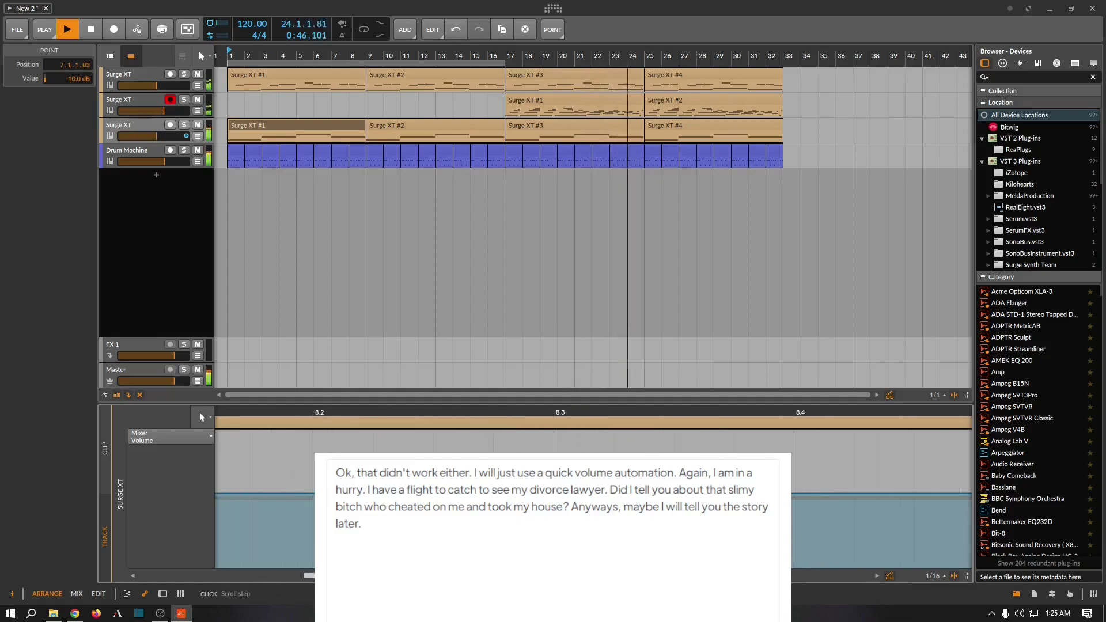
Move the bass volume point just after the start of bar 5 to 5.1.1.79, keeping -10.0 dB.
mouse_move(300, 575)
left_mouse_down()
mouse_move(304, 550)
mouse_move(283, 576)
left_mouse_up()
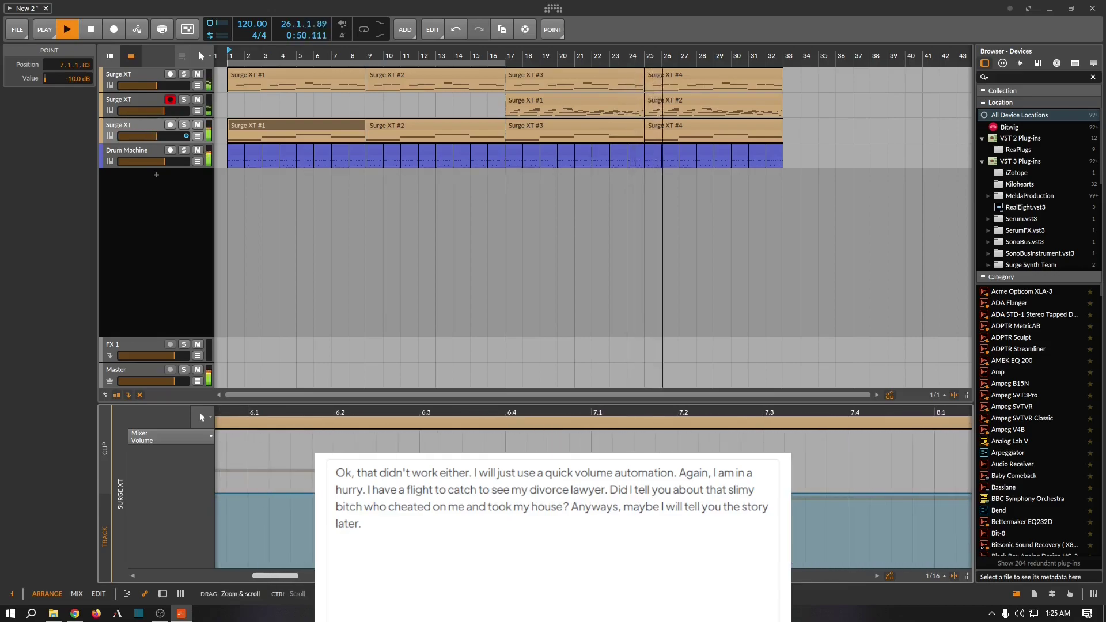
left_click_drag(356, 412, 356, 447)
left_click(381, 493)
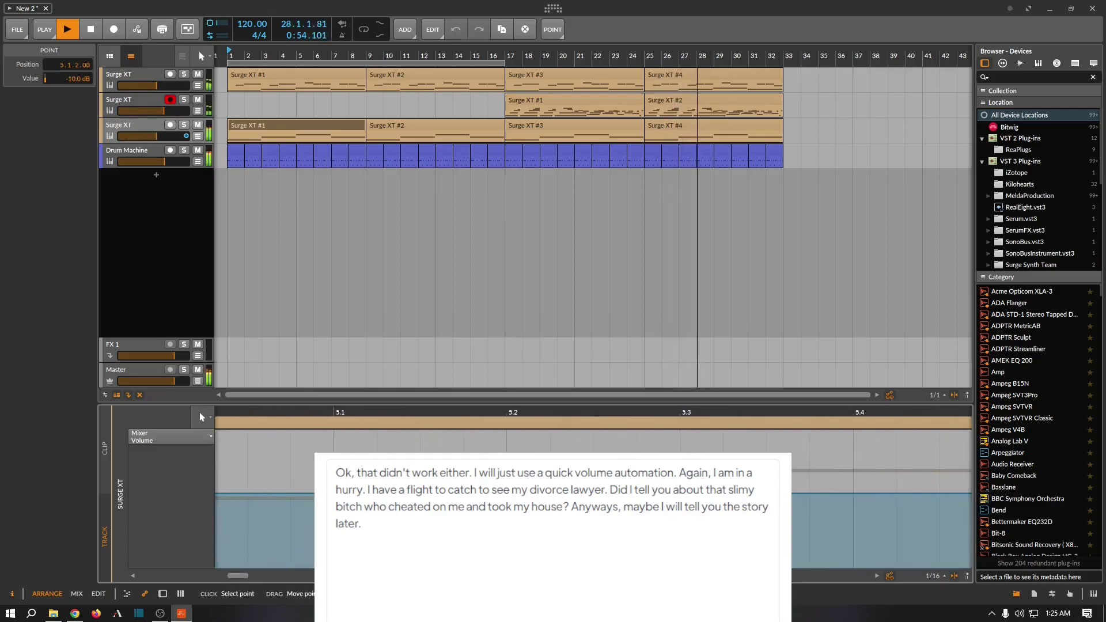
left_click_drag(367, 493, 368, 493)
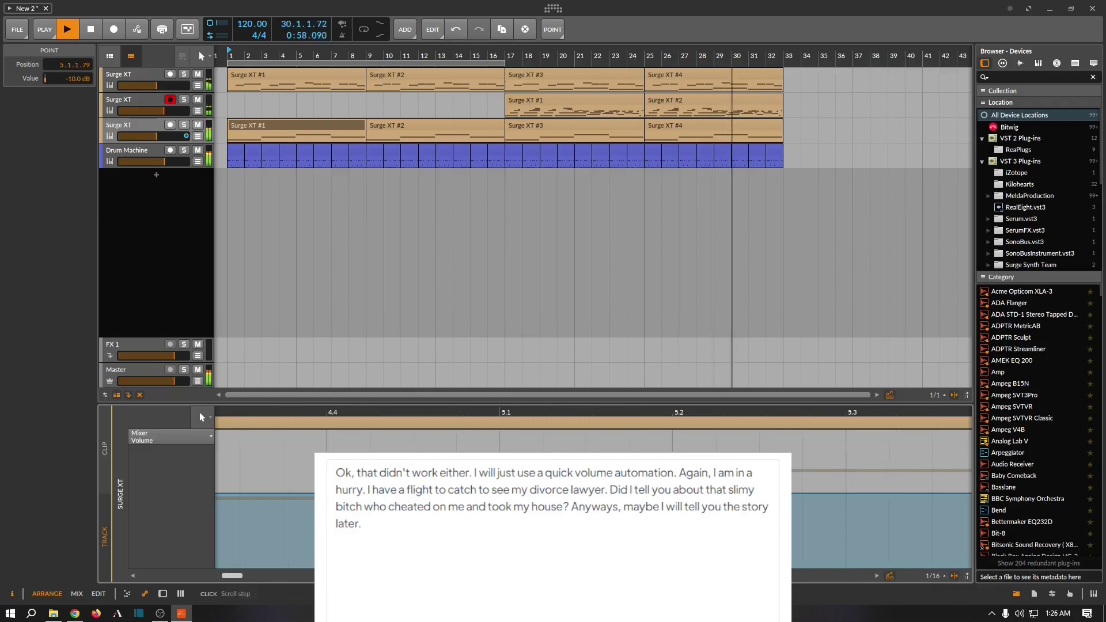
Move the bass volume point just after the start of bar 3 to 3.1.1.76, keeping -10.0 dB.
left_click(218, 576)
scroll(202, 418, "left", 3)
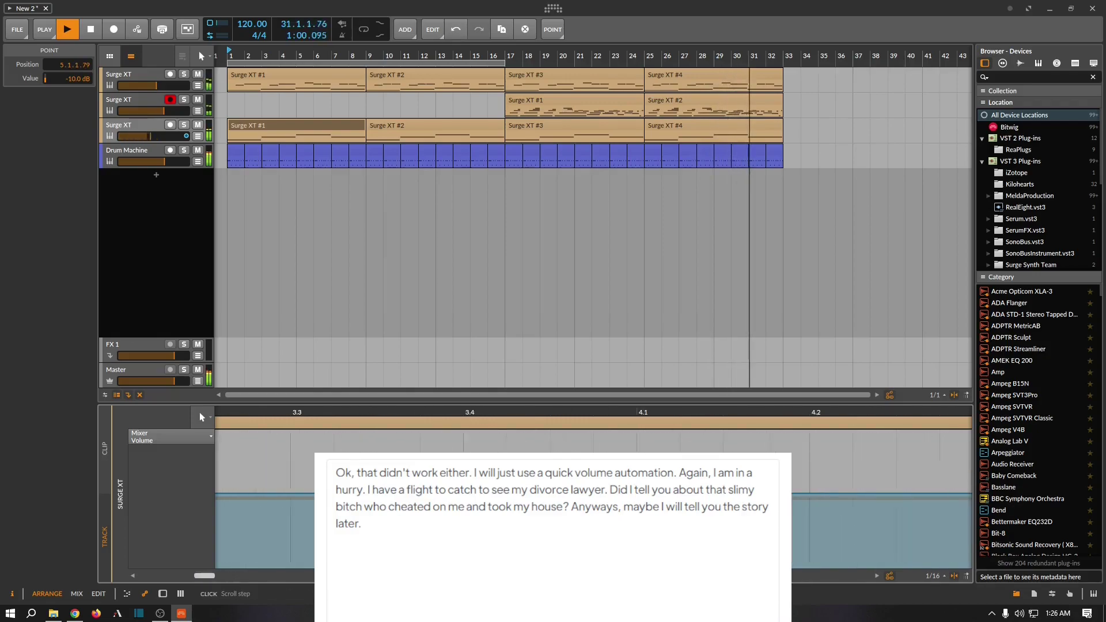
key("ctrl+z")
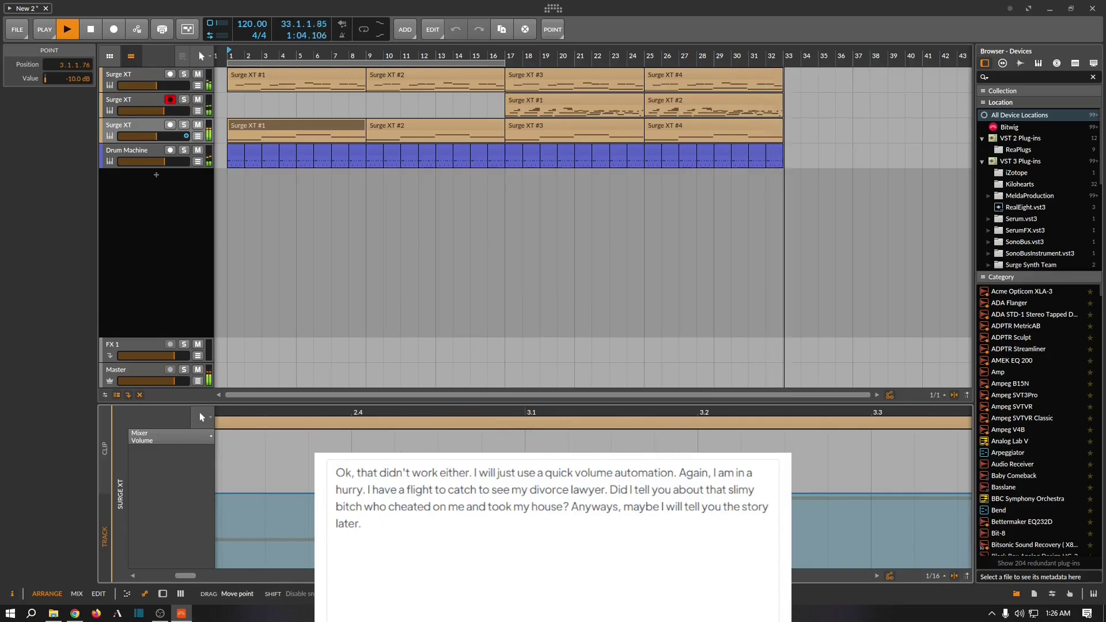
scroll(202, 417, "left", 2)
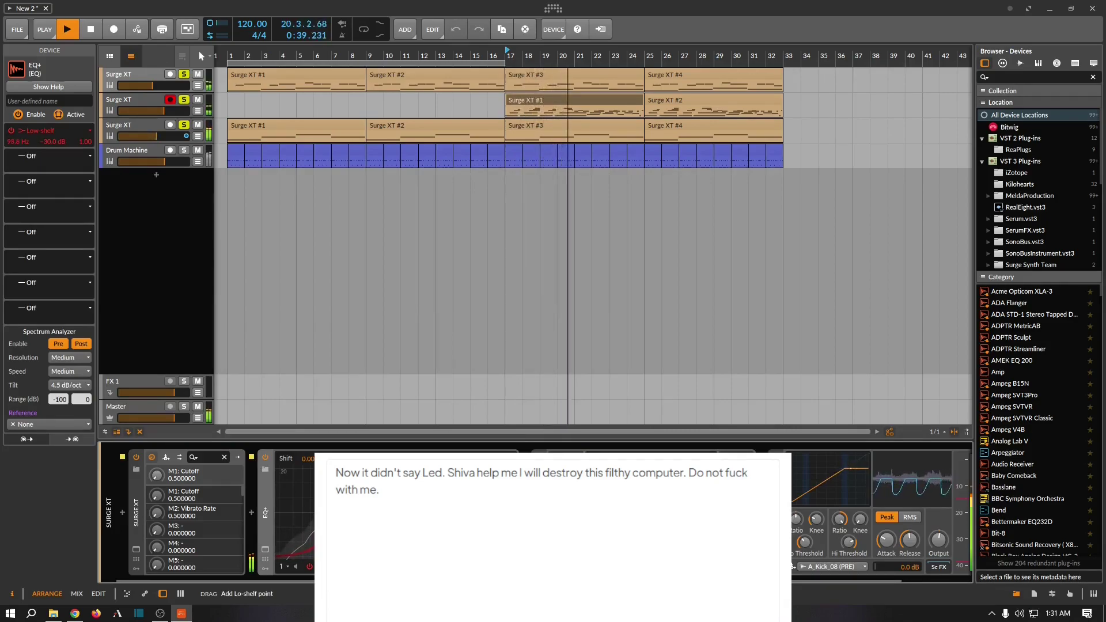
Slightly shorten the attack of the Dynamics device on the lead track, and replay the soloed tracks from bar 17.
left_click(137, 99)
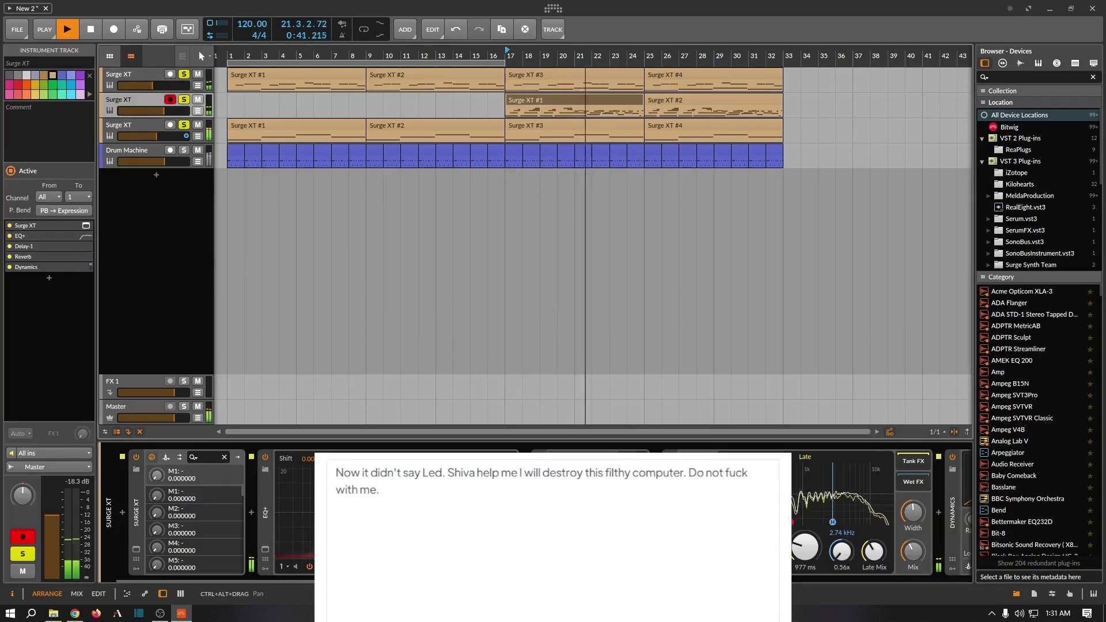
left_click_drag(576, 579, 775, 579)
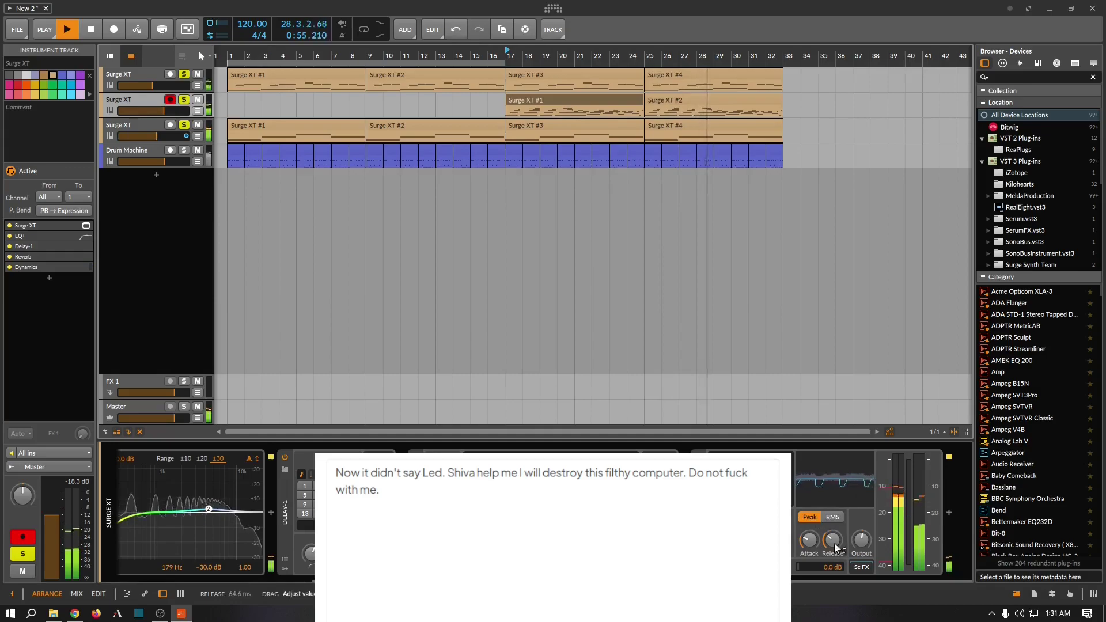
left_click_drag(809, 540, 805, 544)
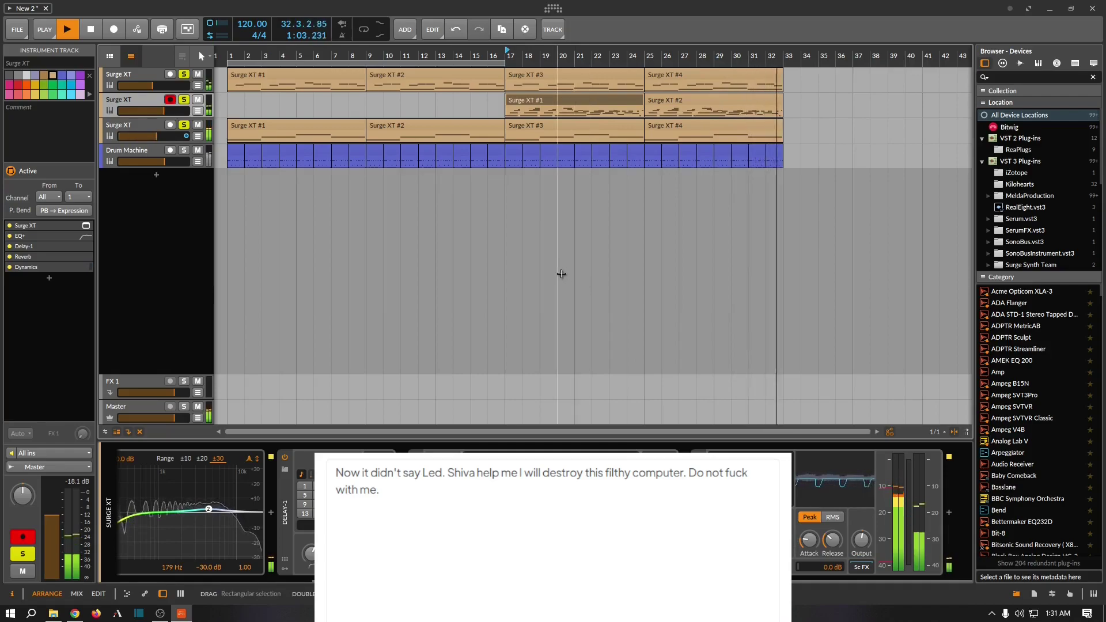
key("space")
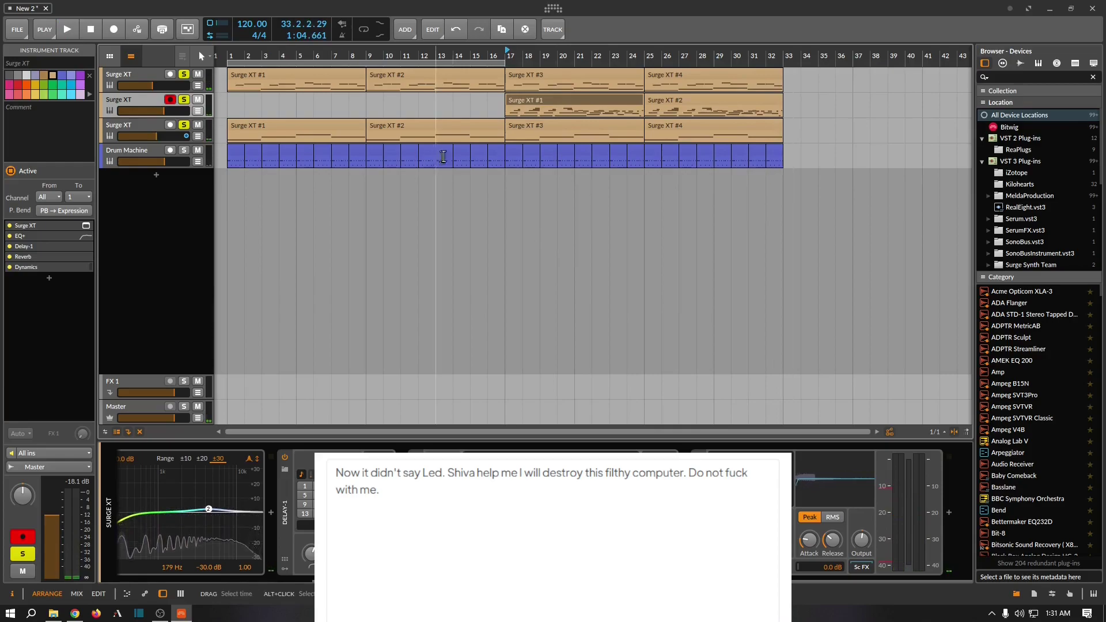
key("space")
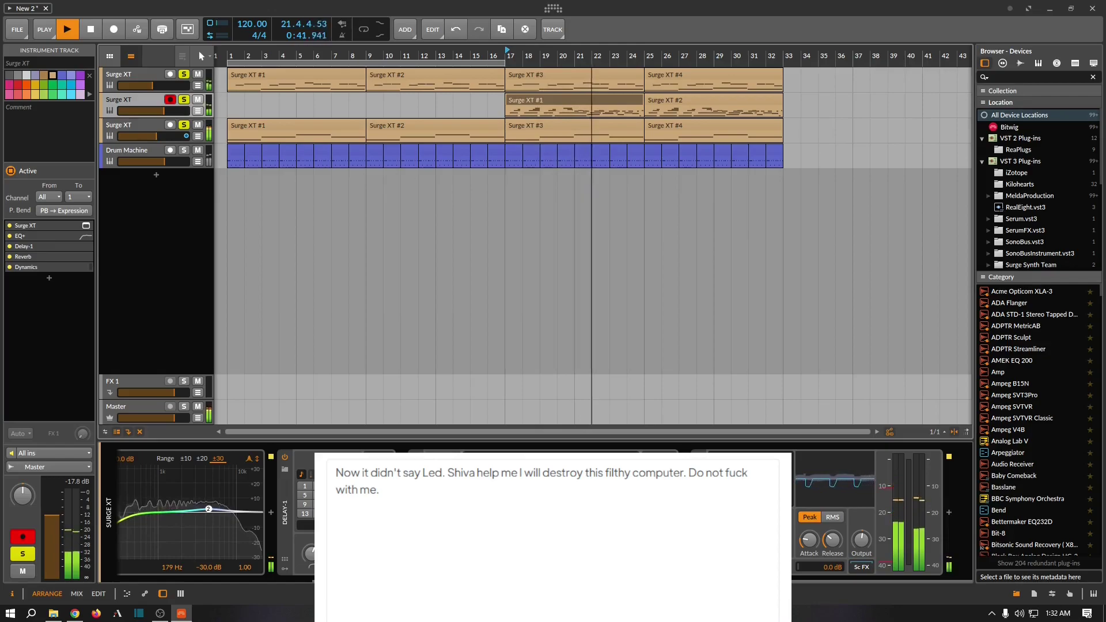
Unsolo the three Surge XT tracks and play the full mix from bar 17.
left_click(183, 124)
key("space")
left_click(184, 99)
left_click(185, 74)
key("space")
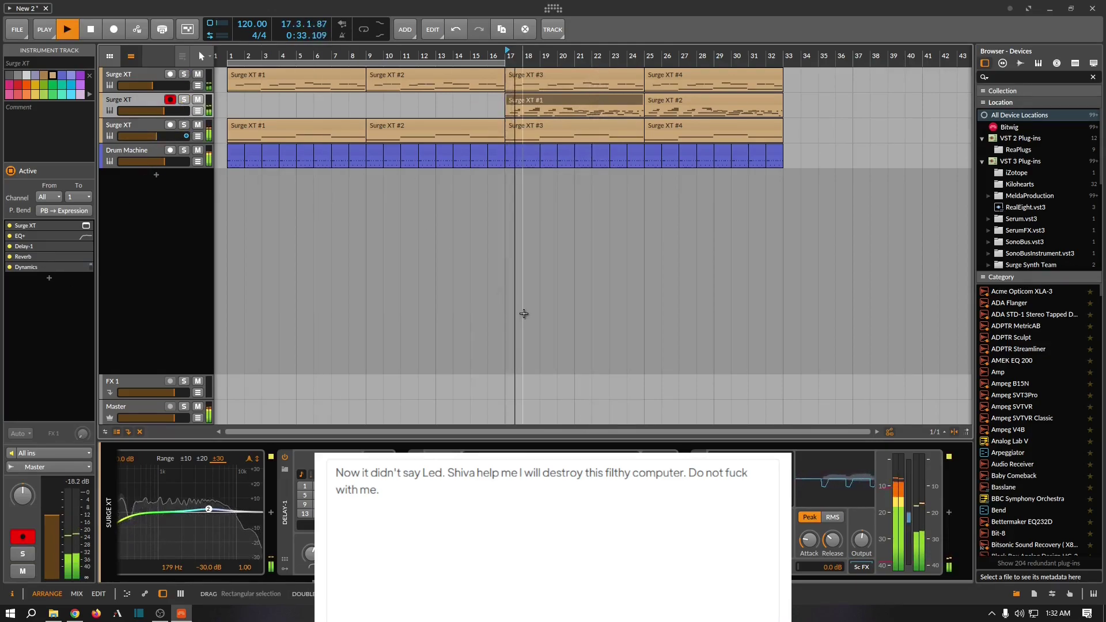
Select the hi-hat chain in the Drum Machine and stop playback.
left_click(155, 149)
left_click(186, 519)
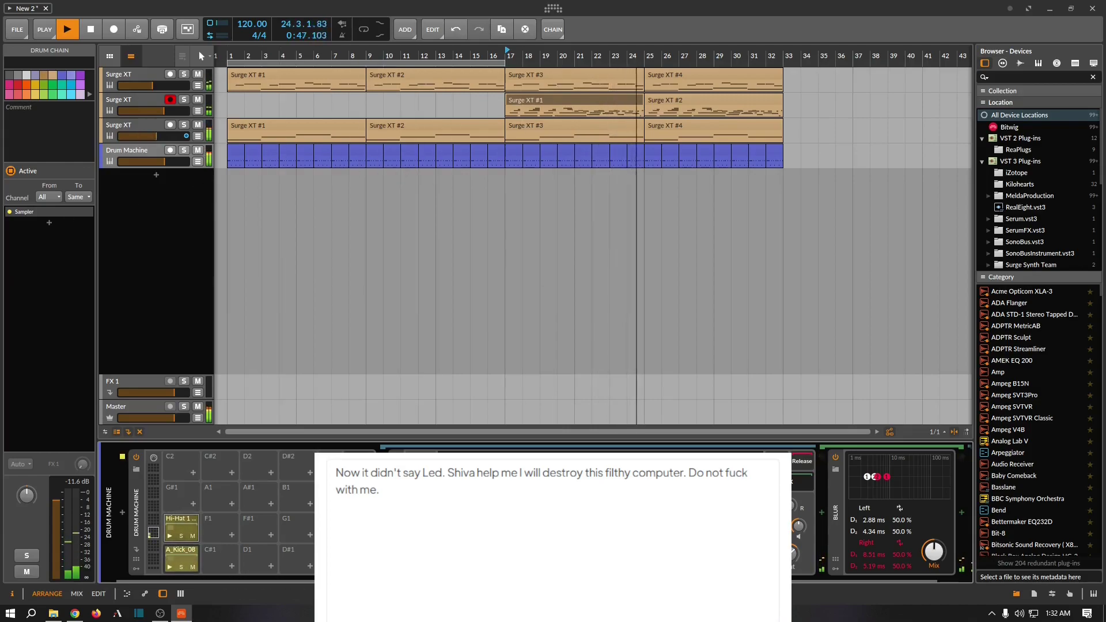
left_click(90, 29)
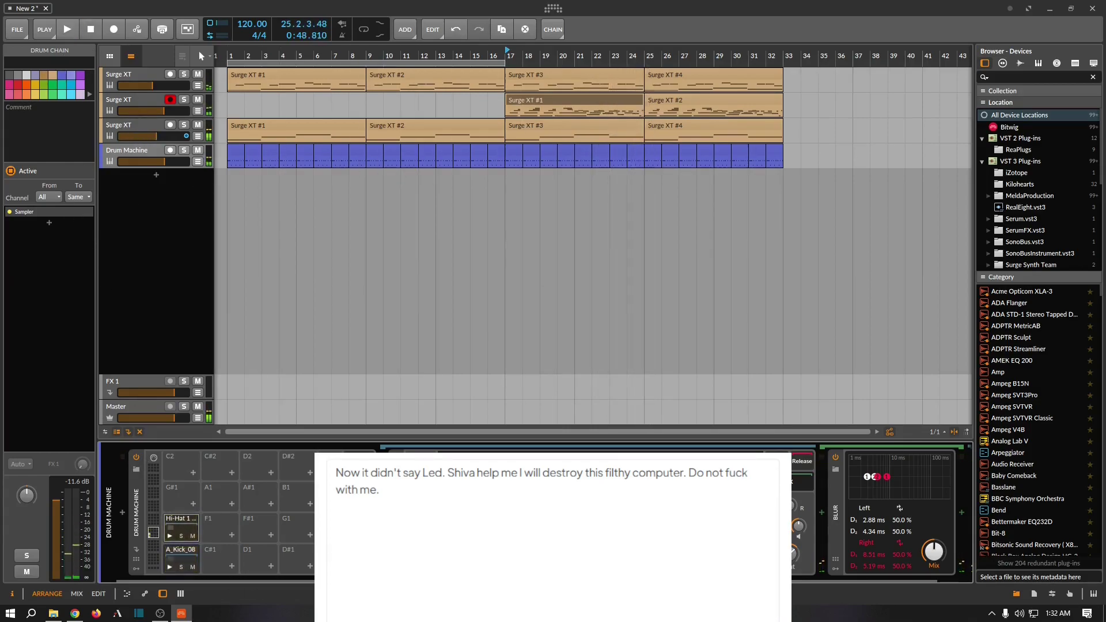
Replace the on-screen note text with "Let's add a couple more things, like a cymbal and a clap.".
left_click_drag(381, 490, 340, 472)
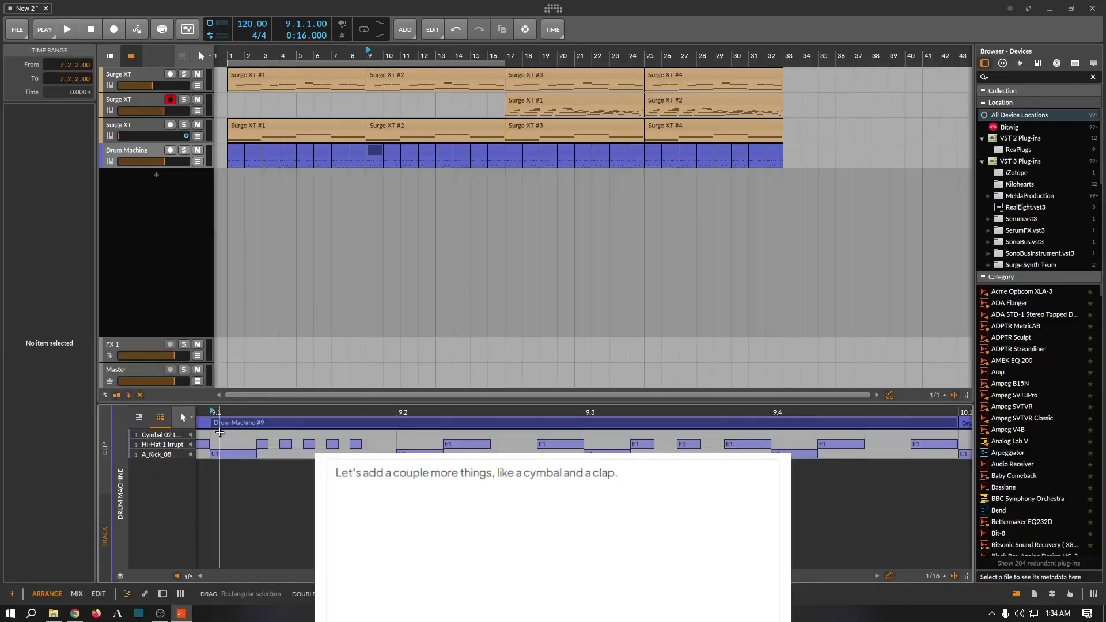
Add a cymbal note (G#1) at the start of the bar 9 drum clip, lengthen it to 0.2.0.00, and play from there.
double_click(220, 434)
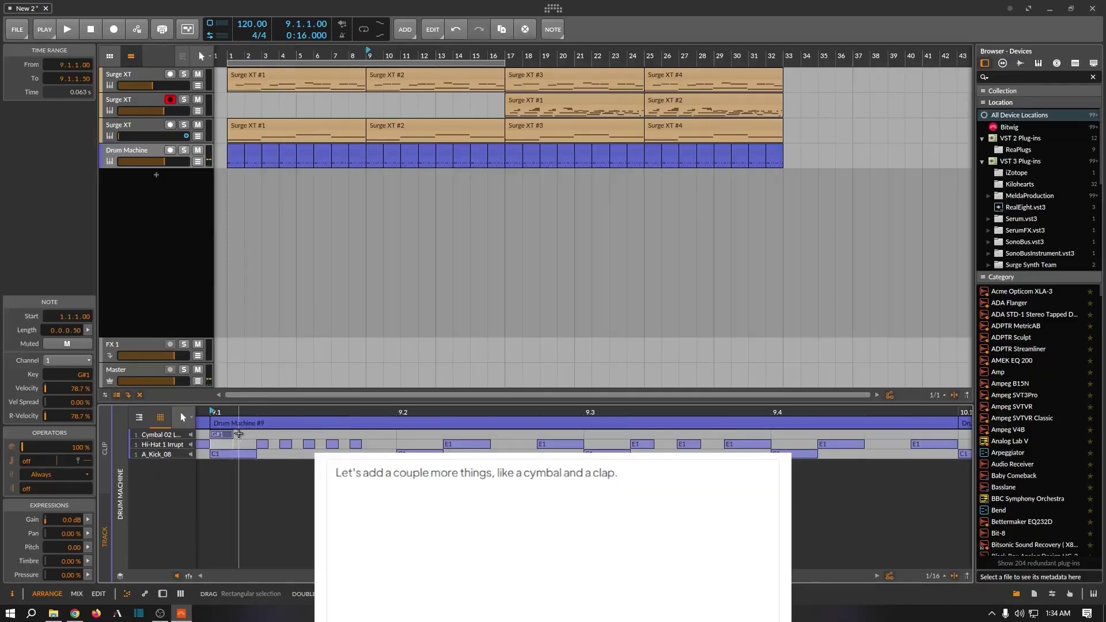
left_click_drag(229, 434, 398, 434)
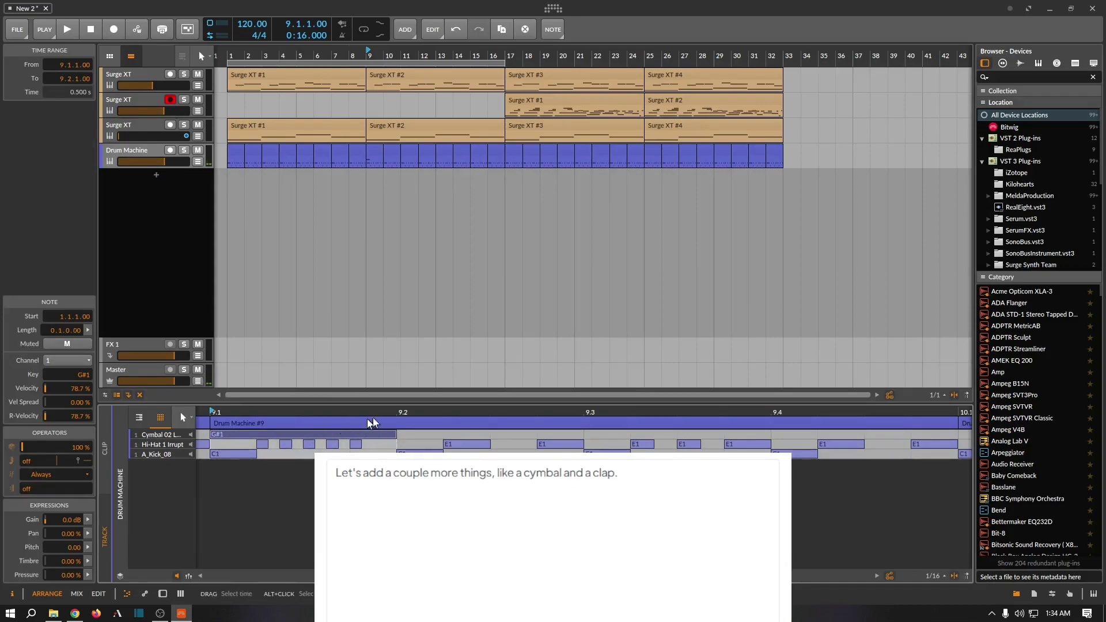
left_click_drag(394, 434, 583, 433)
key("space")
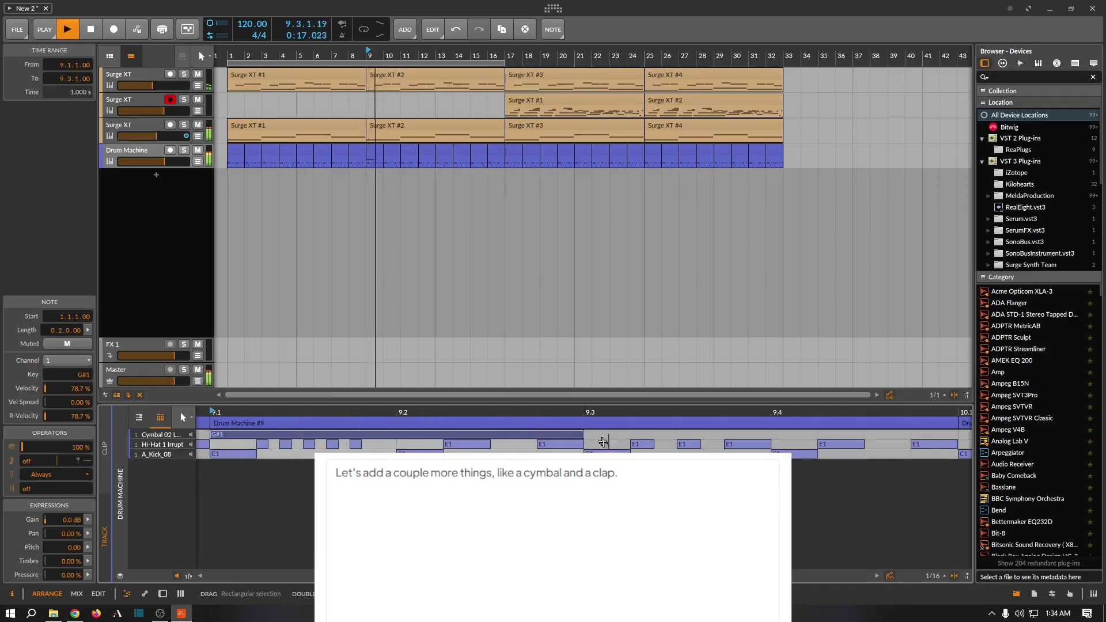
Add cymbal notes of length 0.2.0.00 at the start of the drum clips at bars 11, 13 and 15.
left_click(409, 154)
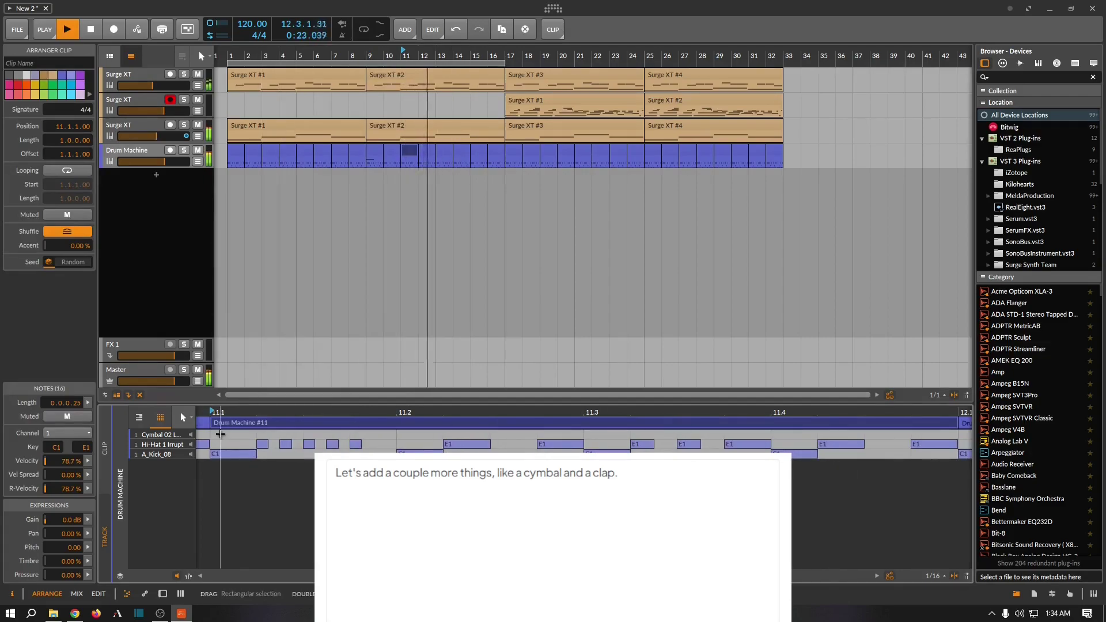
left_click(447, 150)
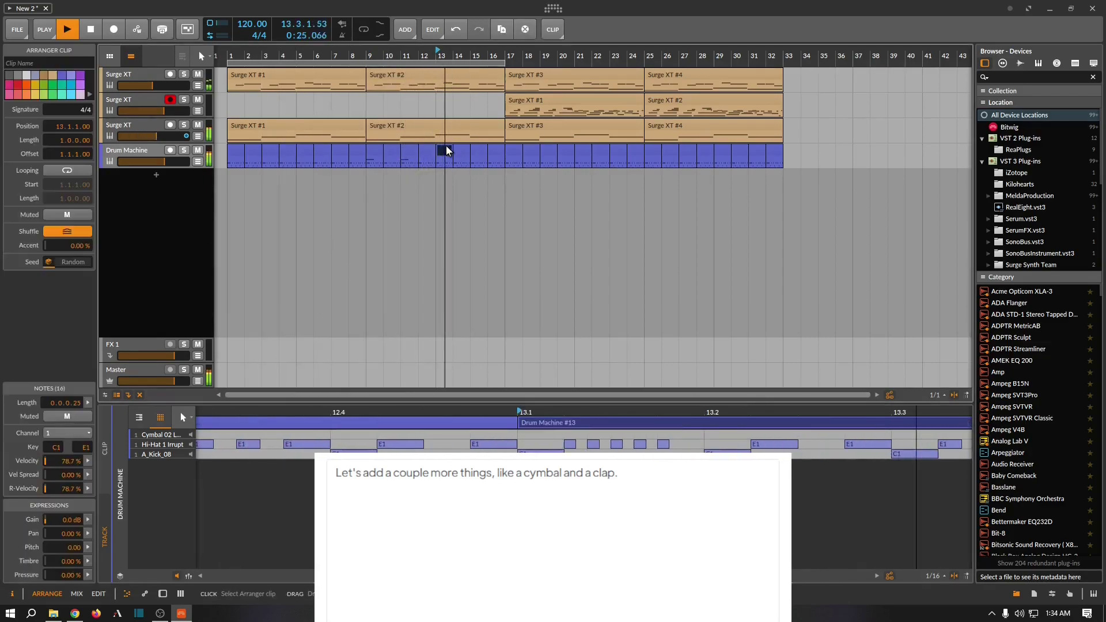
double_click(527, 429)
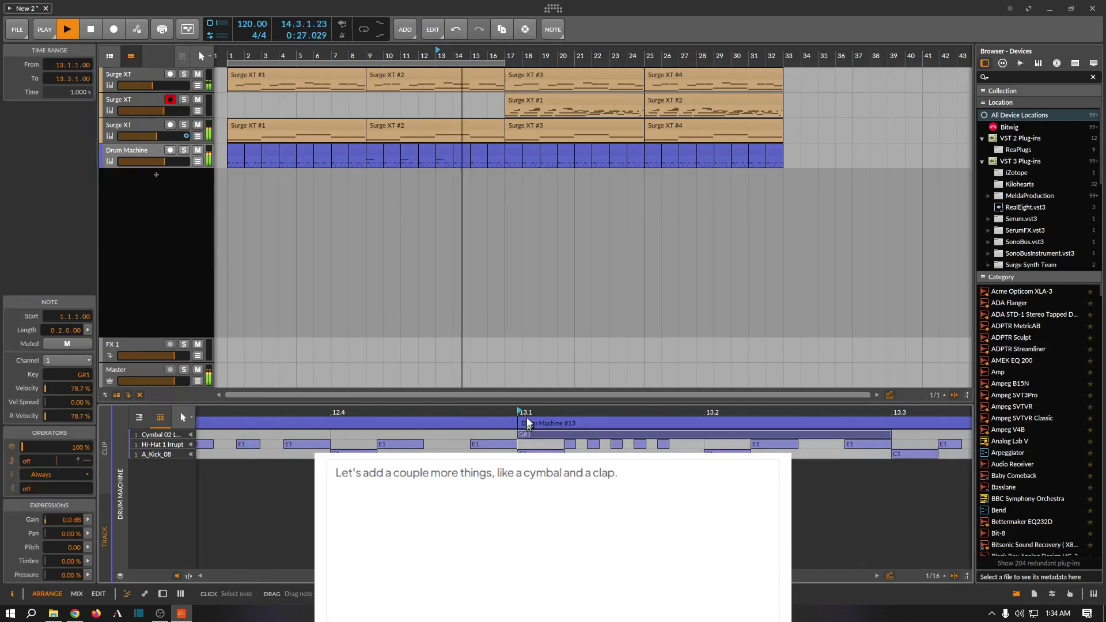
left_click(484, 152)
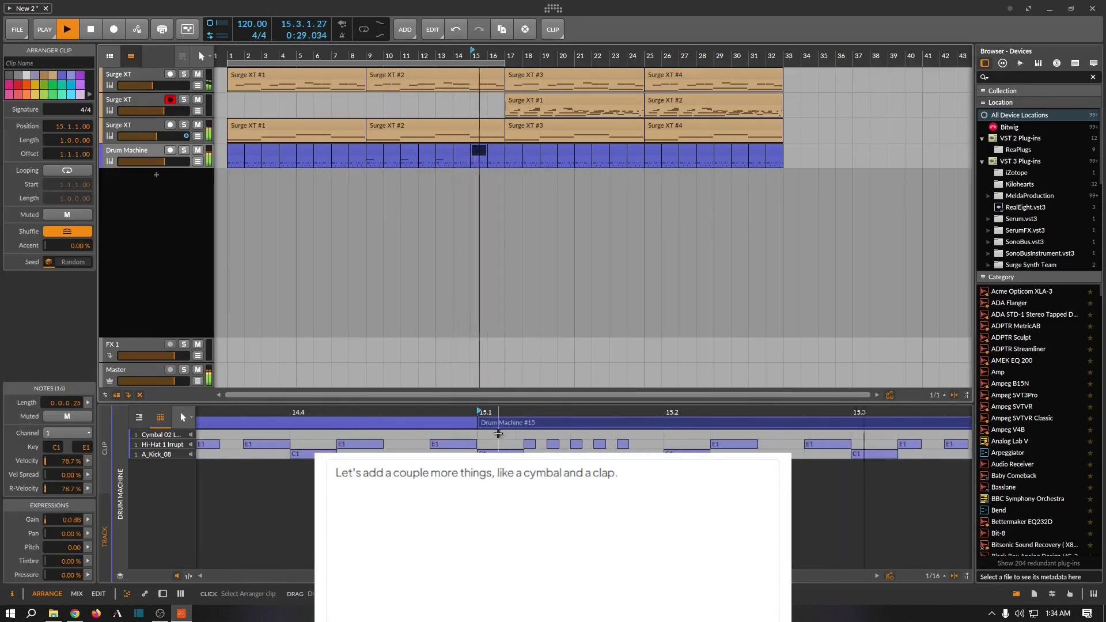
double_click(500, 433)
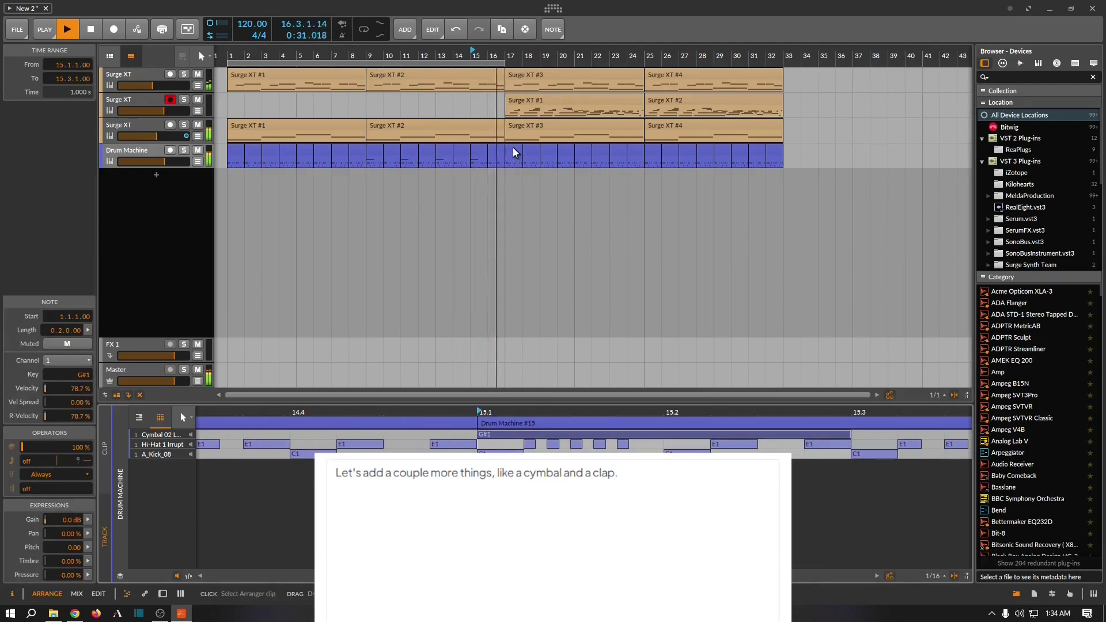
Duplicate the eight drum clips of bars 9 to 16 twice, replacing the drum clips through bar 32.
left_click_drag(499, 173, 373, 151)
left_click(502, 30)
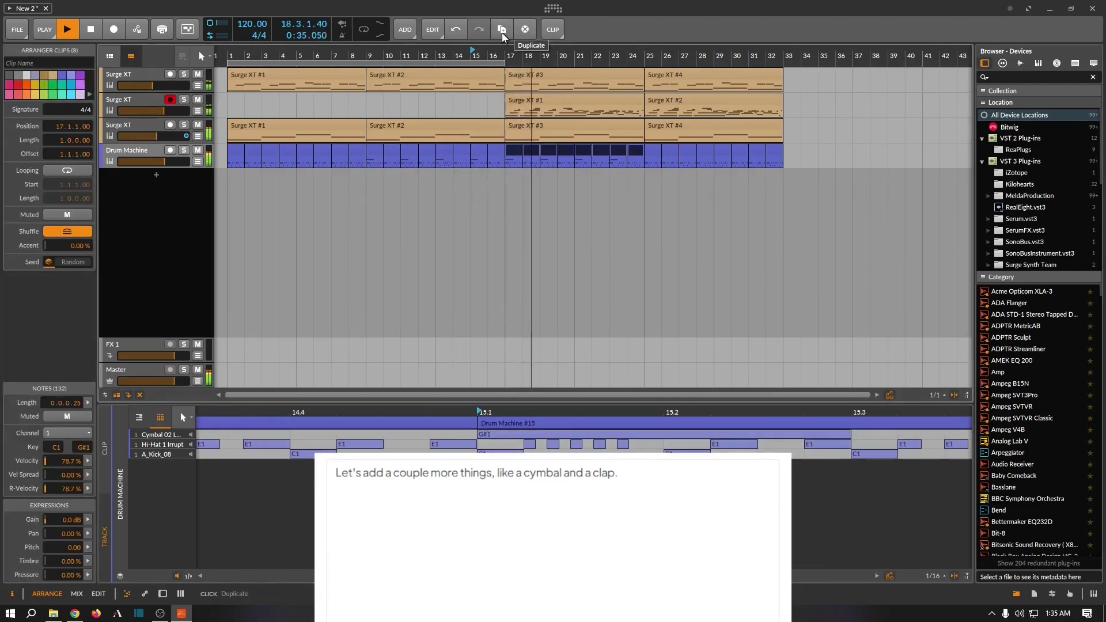
left_click(502, 33)
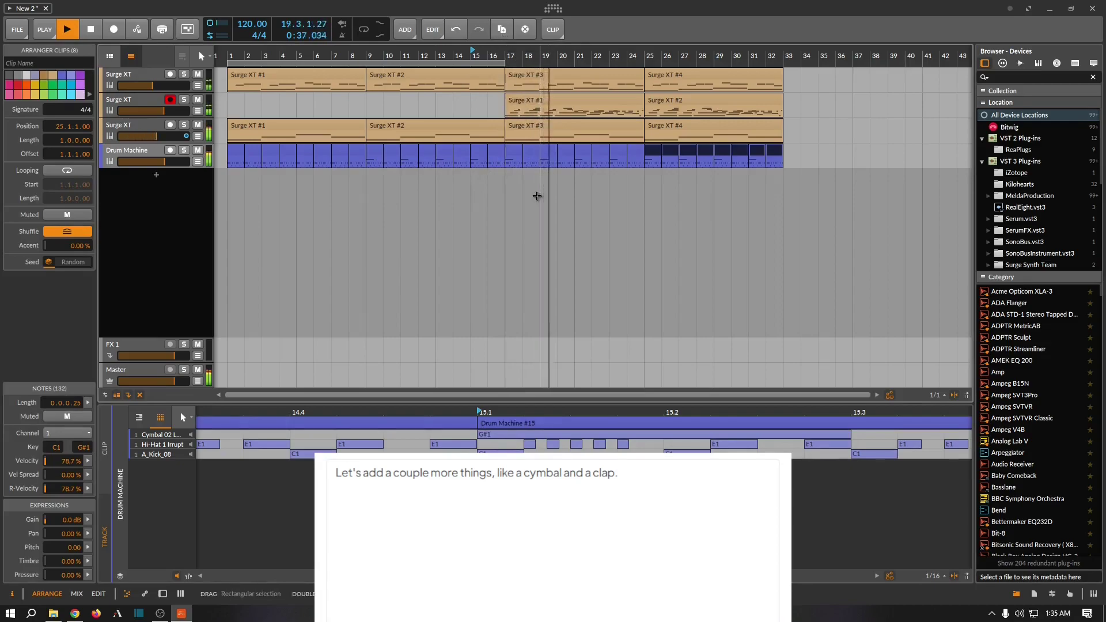
Insert an EQ+ after the cymbal's Sampler and add a low-shelf band at 307 Hz with -30.0 dB gain.
left_click(375, 153)
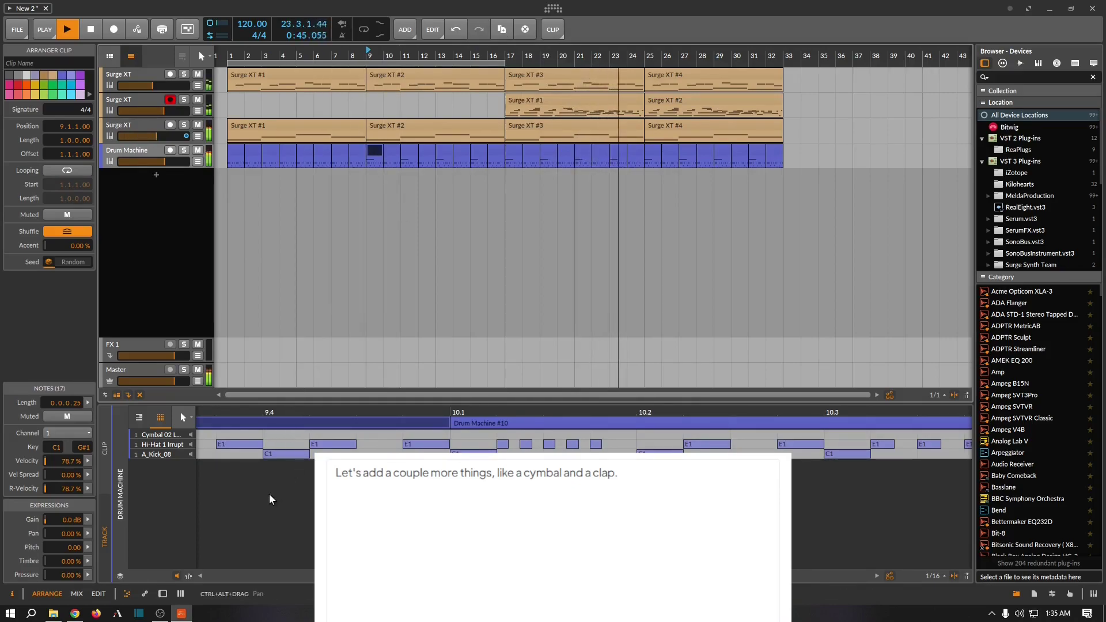
left_click(201, 576)
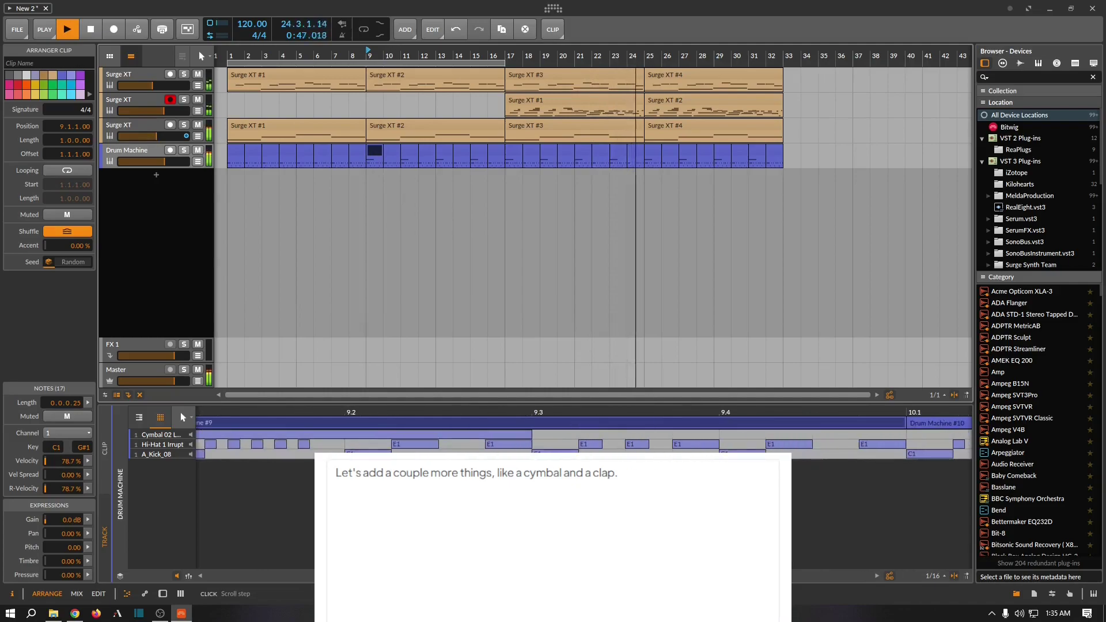
left_click(162, 593)
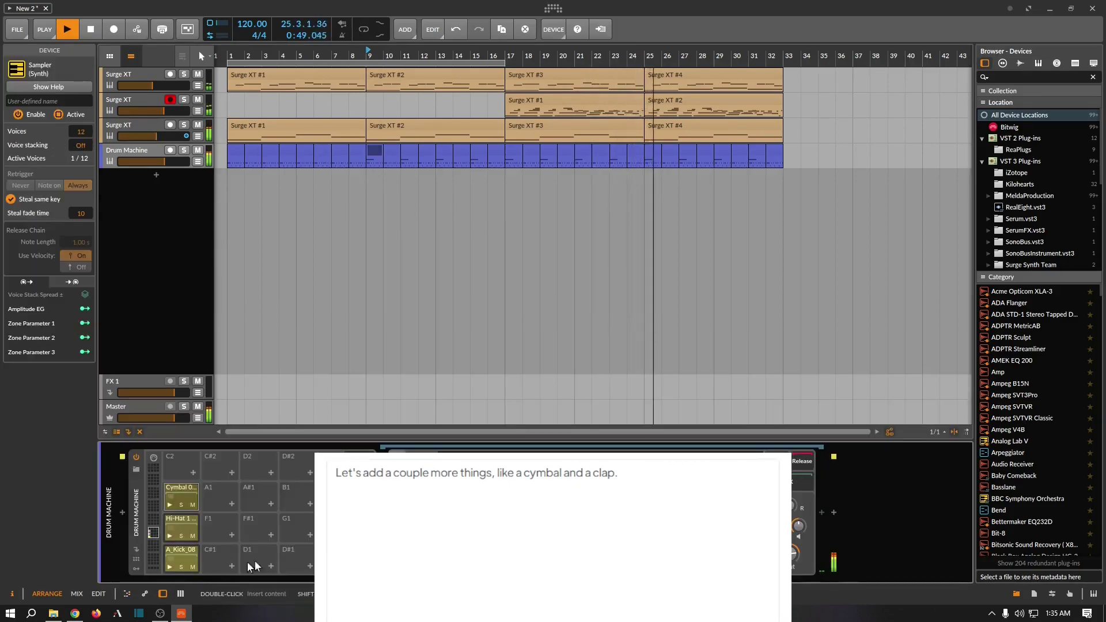
left_click(193, 489)
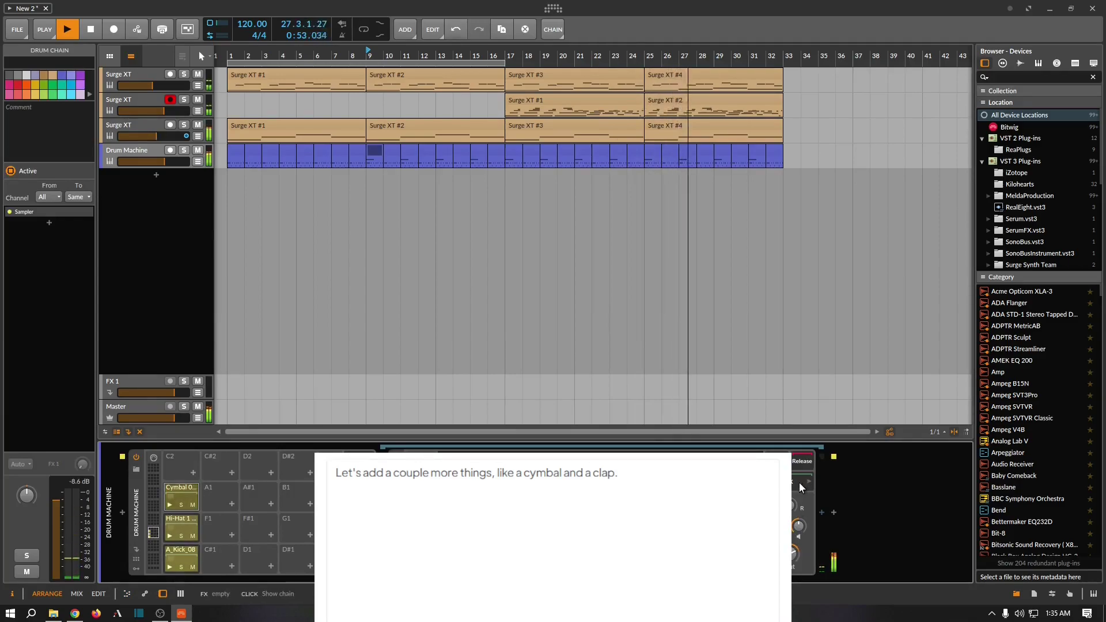
left_click(822, 512)
left_click(846, 233)
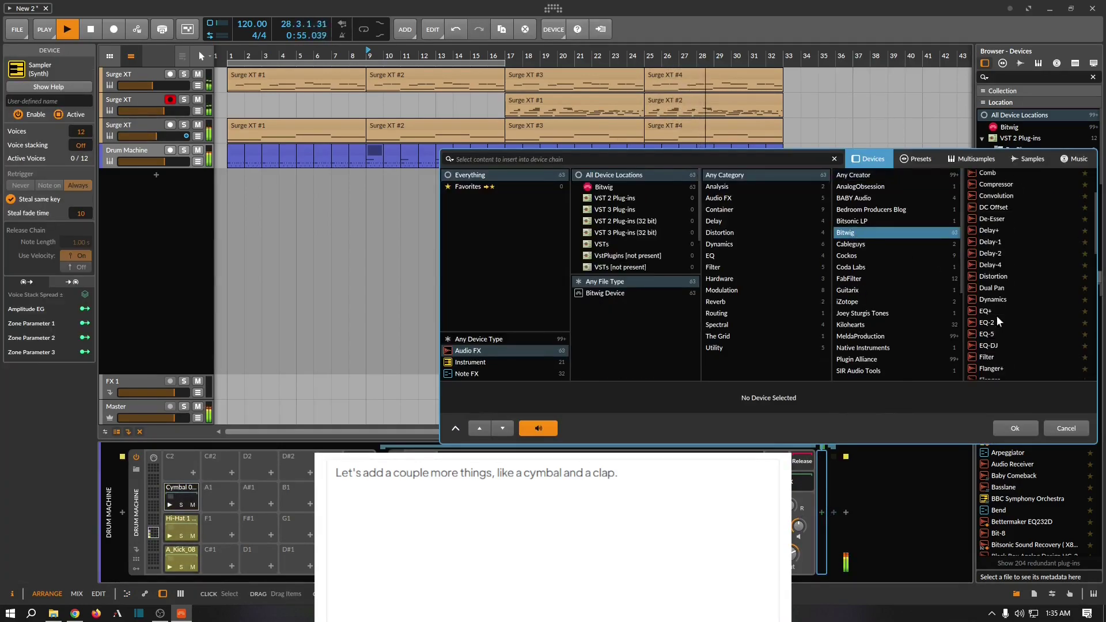
double_click(987, 311)
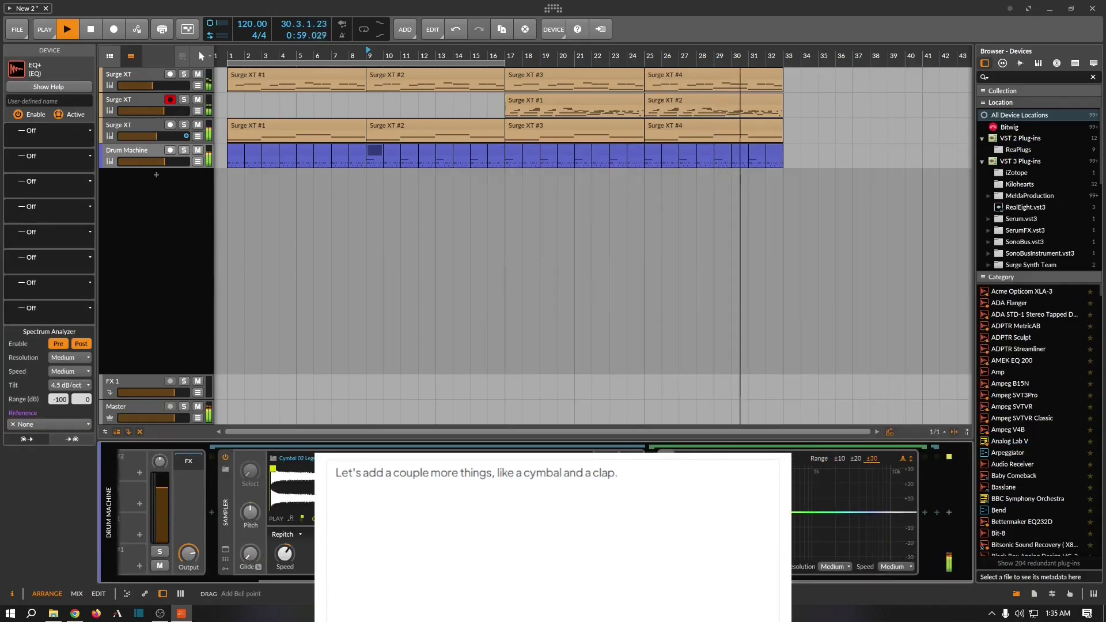
left_click_drag(708, 512, 771, 558)
Insert Bitwig's Convolution device after the EQ+ in the cymbal chain.
left_click(926, 514)
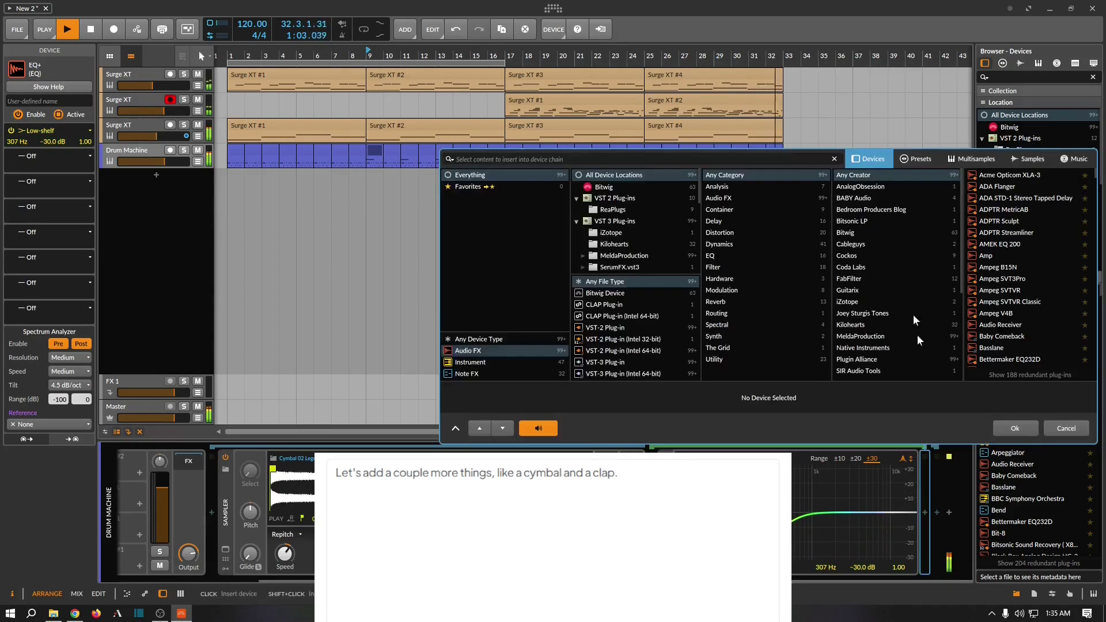
left_click(855, 233)
left_click(1004, 278)
left_click(1016, 426)
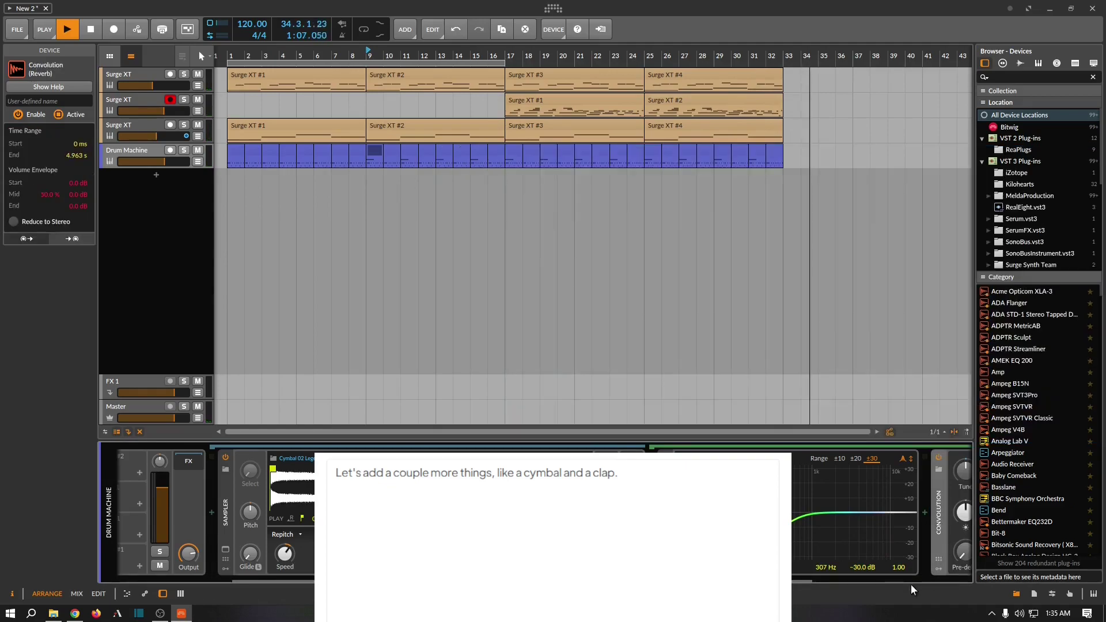
Play from bar 9 while raising the Width and Wet Gain and adjusting the Mix of the cymbal's Convolution.
left_click(371, 155)
key("space")
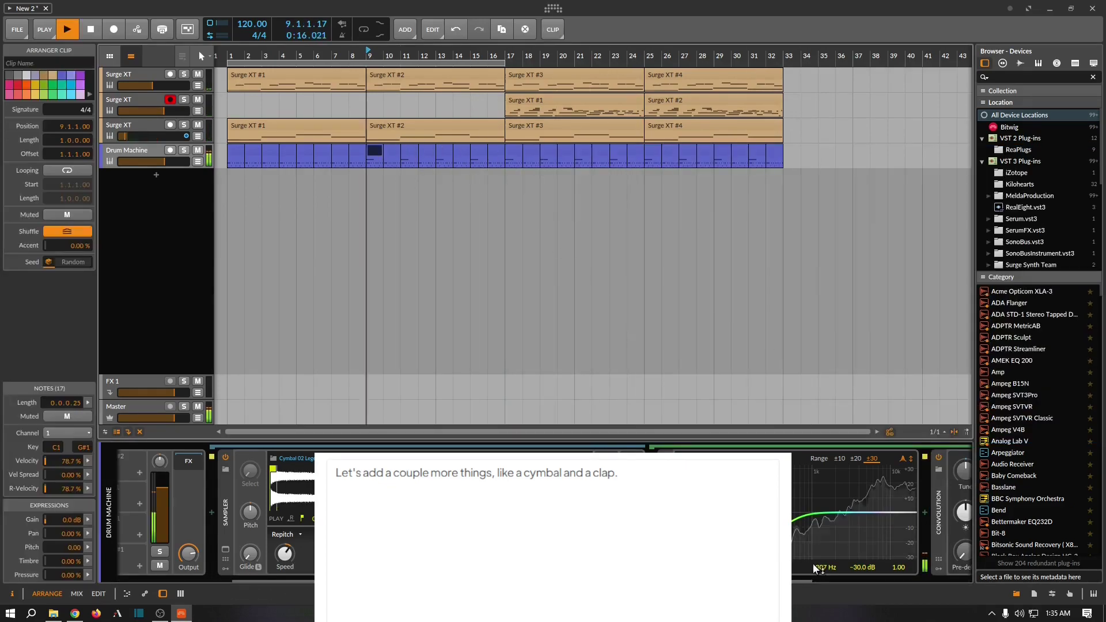
left_click(853, 581)
left_click_drag(900, 489, 900, 455)
left_click_drag(899, 552, 900, 498)
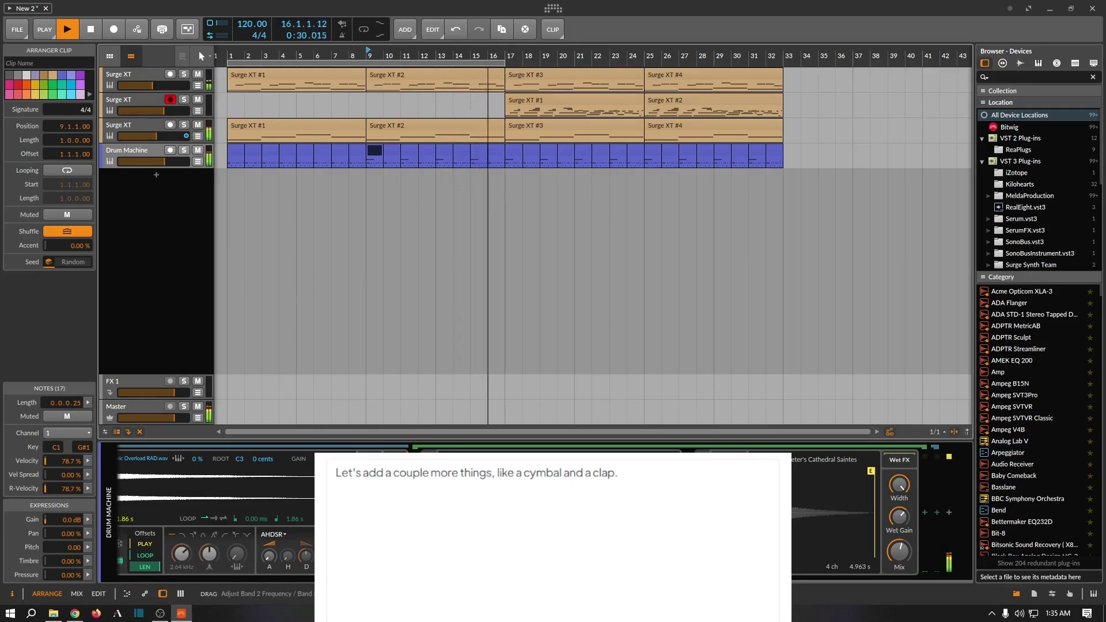
left_click_drag(901, 555, 904, 530)
left_click(900, 551)
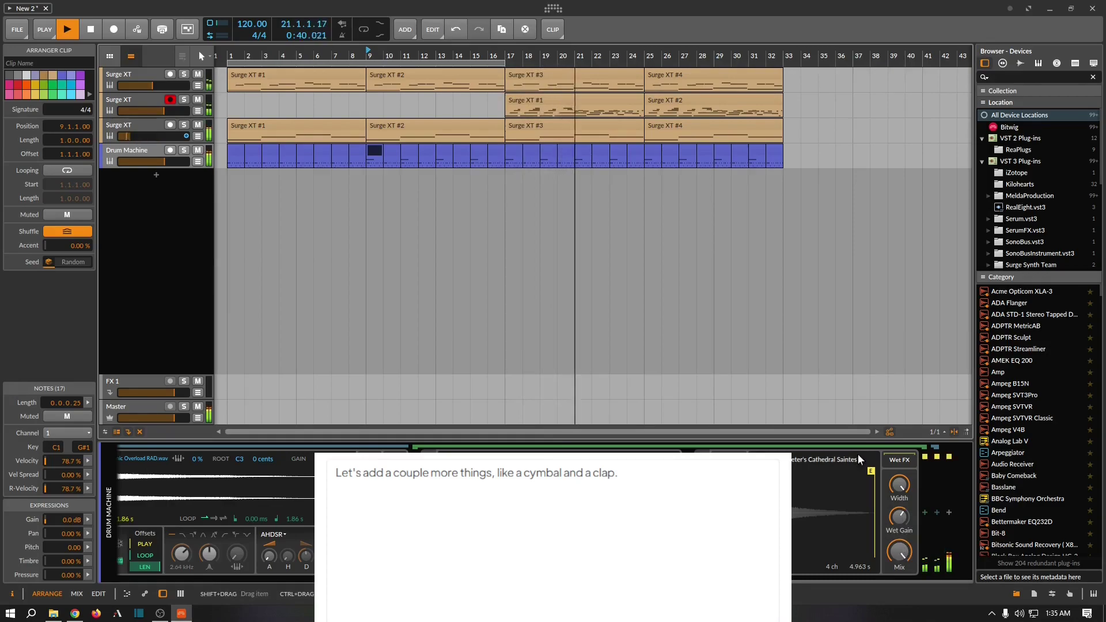
left_click_drag(899, 551, 899, 553)
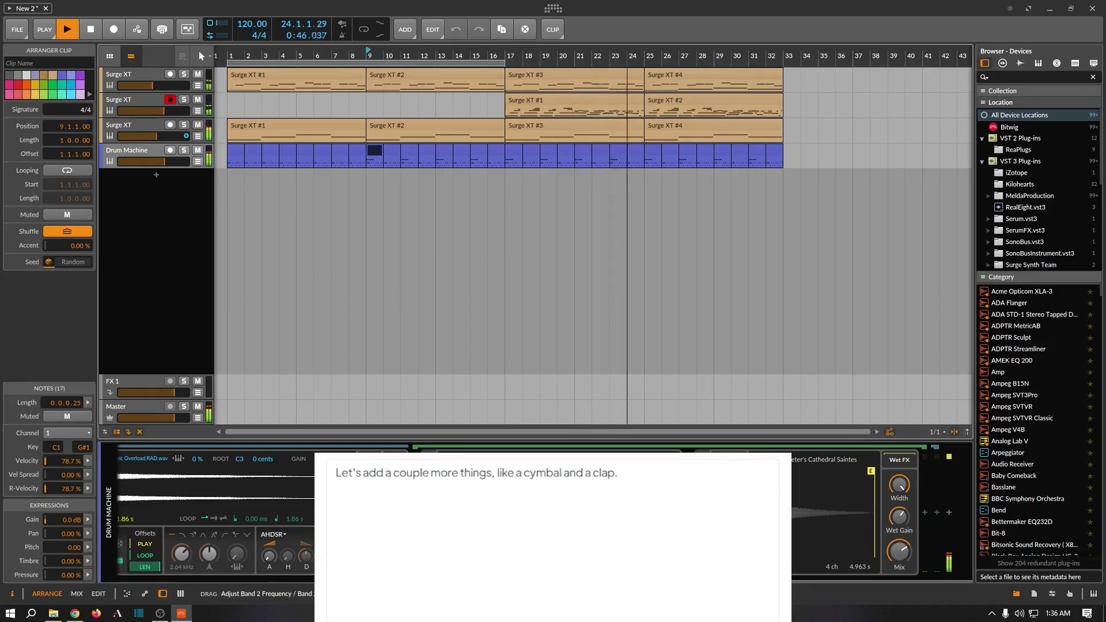
left_click_drag(897, 517, 898, 506)
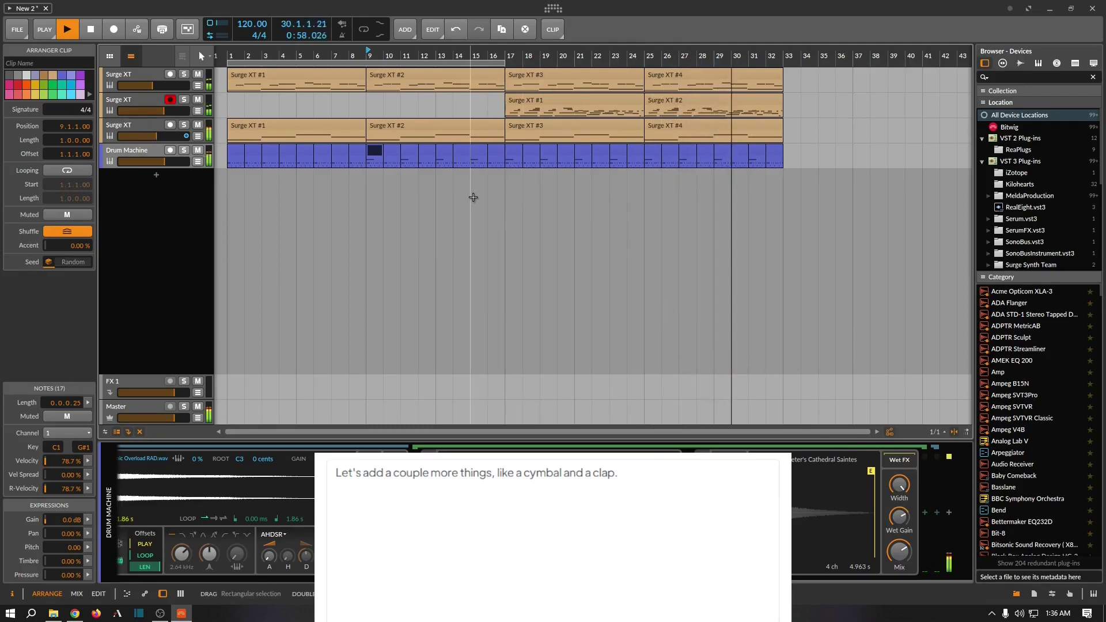
Show the notes of the bar 17 drum clip and add a Clap 2 Irrupt note at 17.2.2, auditioning from bar 17.
left_click(514, 147)
left_click(180, 593)
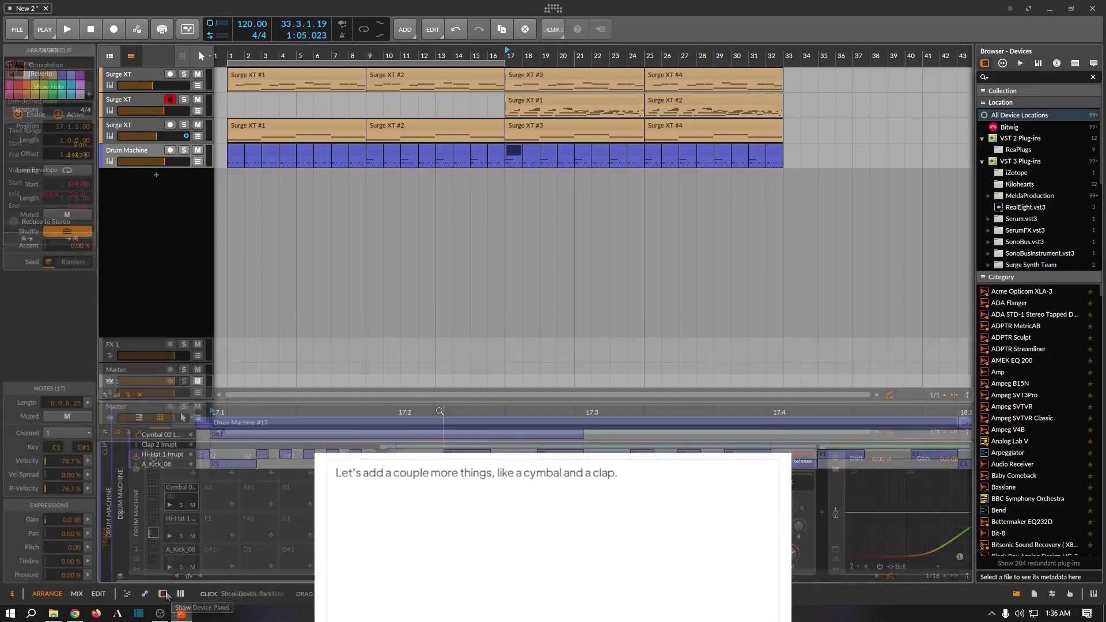
key("space")
key("space")
key("space")
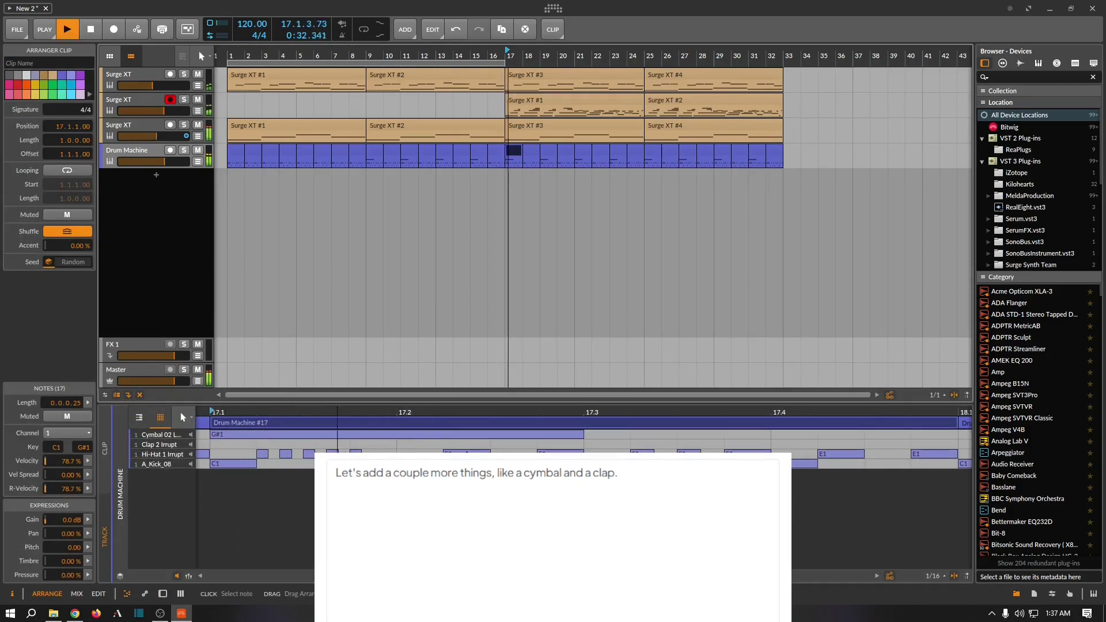
left_click(460, 454)
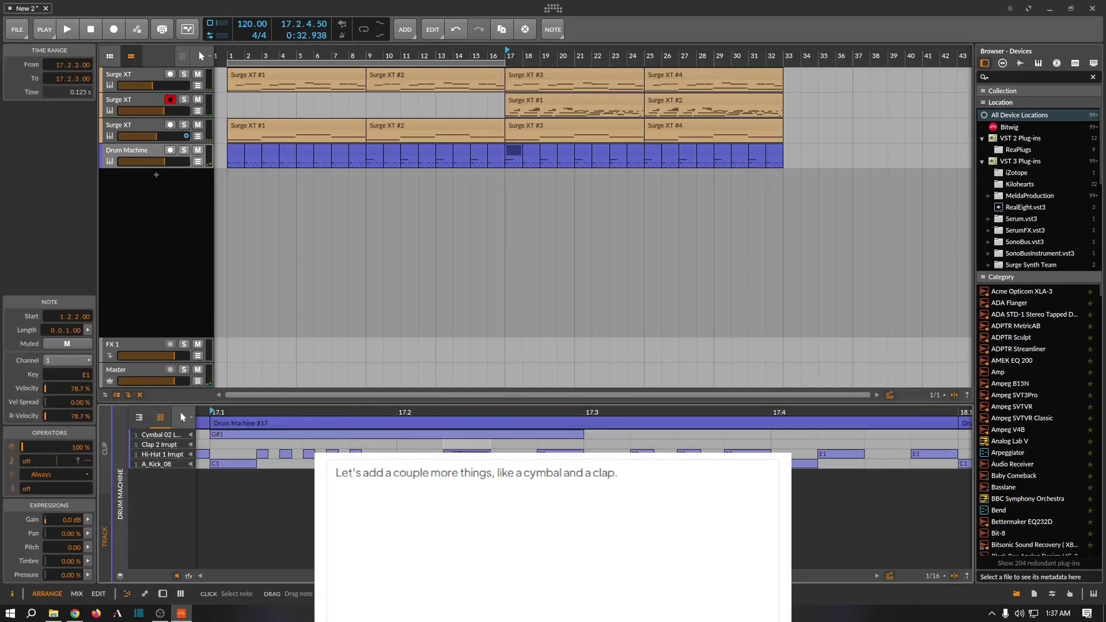
left_click_drag(456, 446, 457, 444)
key("space")
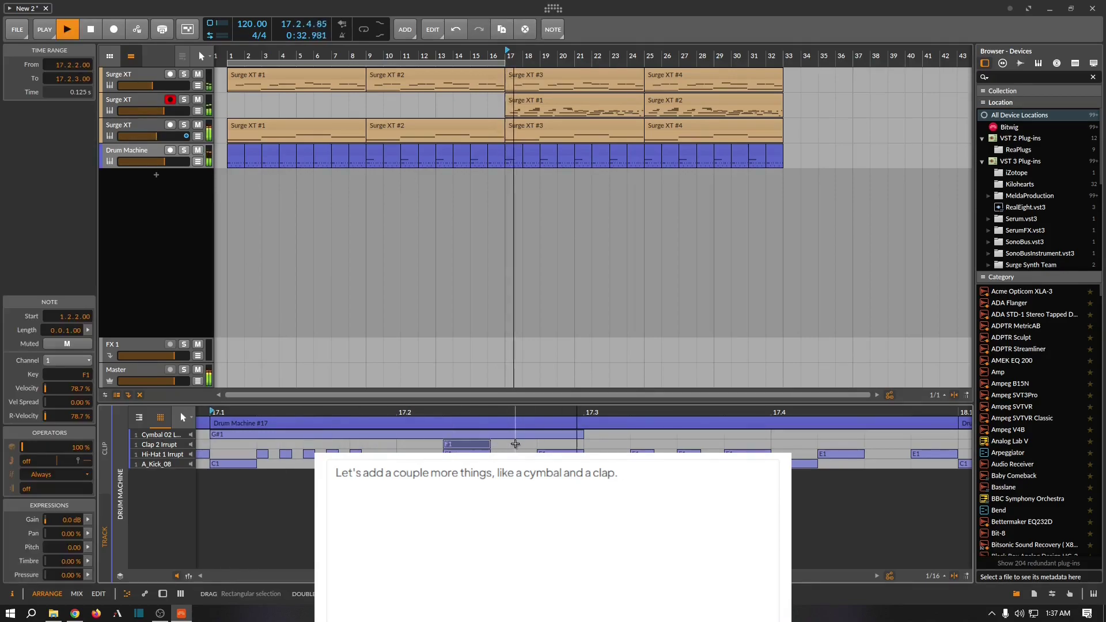
Try the clap note one sixteenth earlier at 17.2.1, listen to it, and return it to 17.2.2.
key("Left")
key("space")
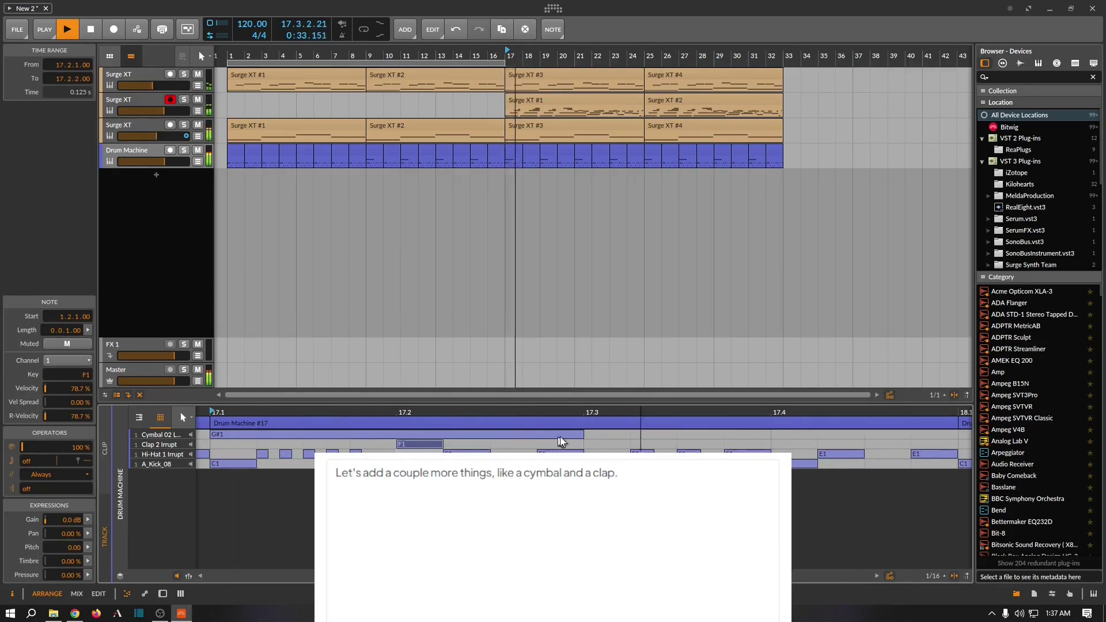
key("space")
key("Right")
key("space")
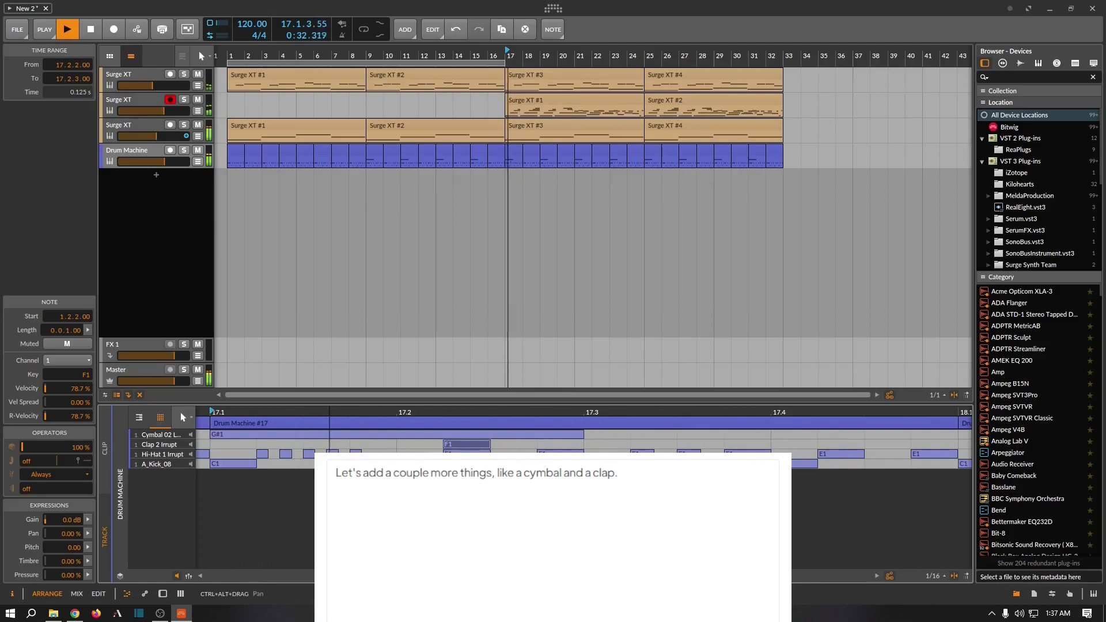
key("space")
Add a second clap note in beat 4 of bar 17 and position it at 17.4.2 while auditioning the bar.
double_click(795, 444)
key("space")
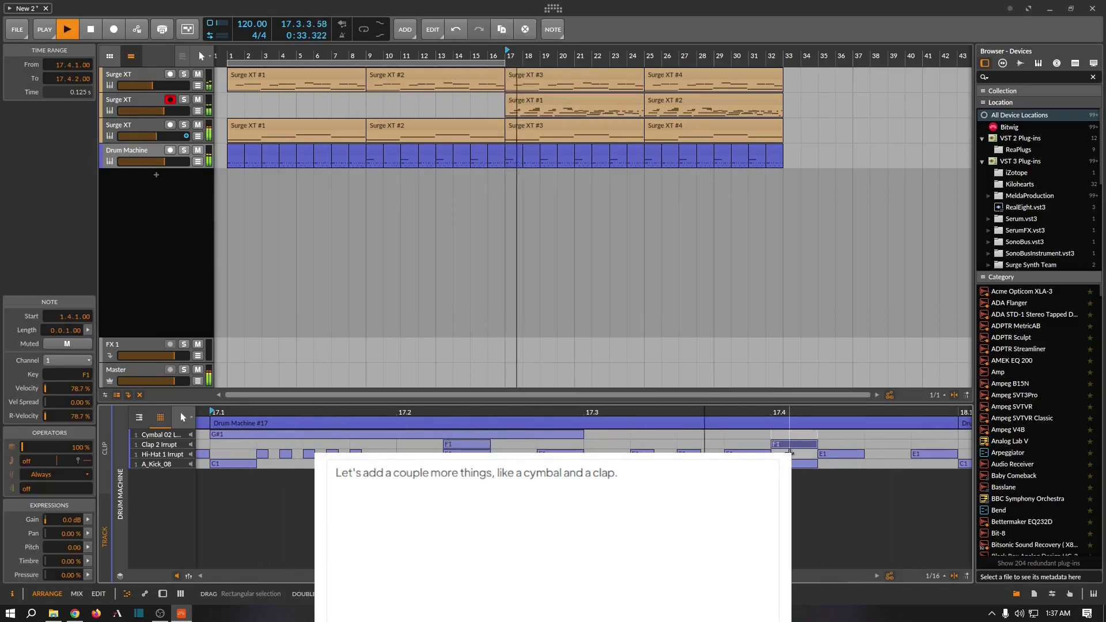
key("space")
key("space")
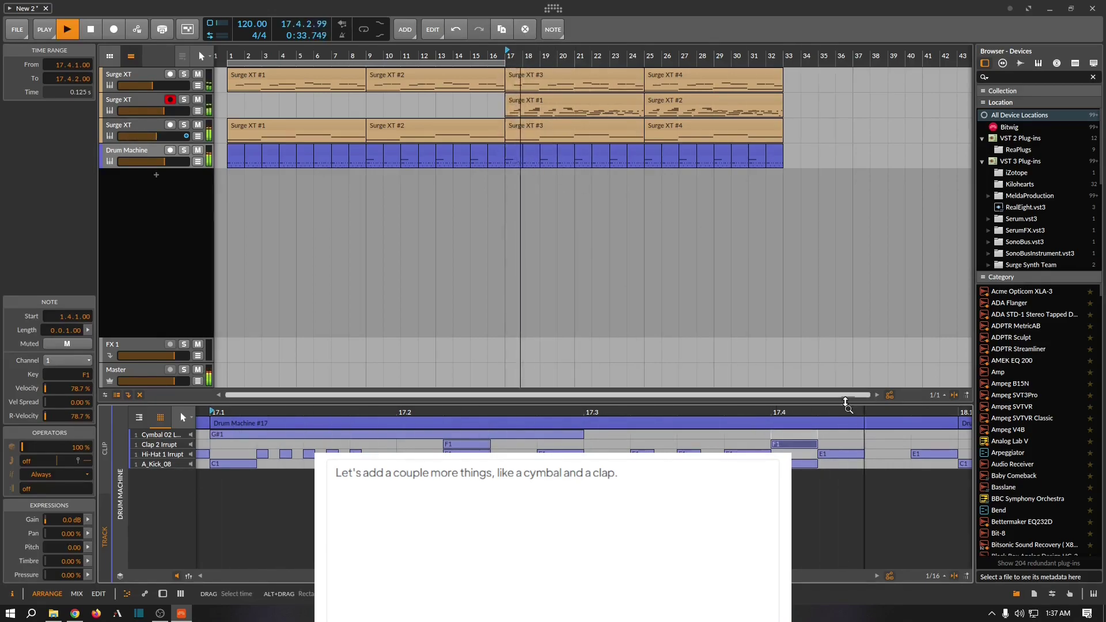
left_click_drag(805, 445, 850, 446)
key("space")
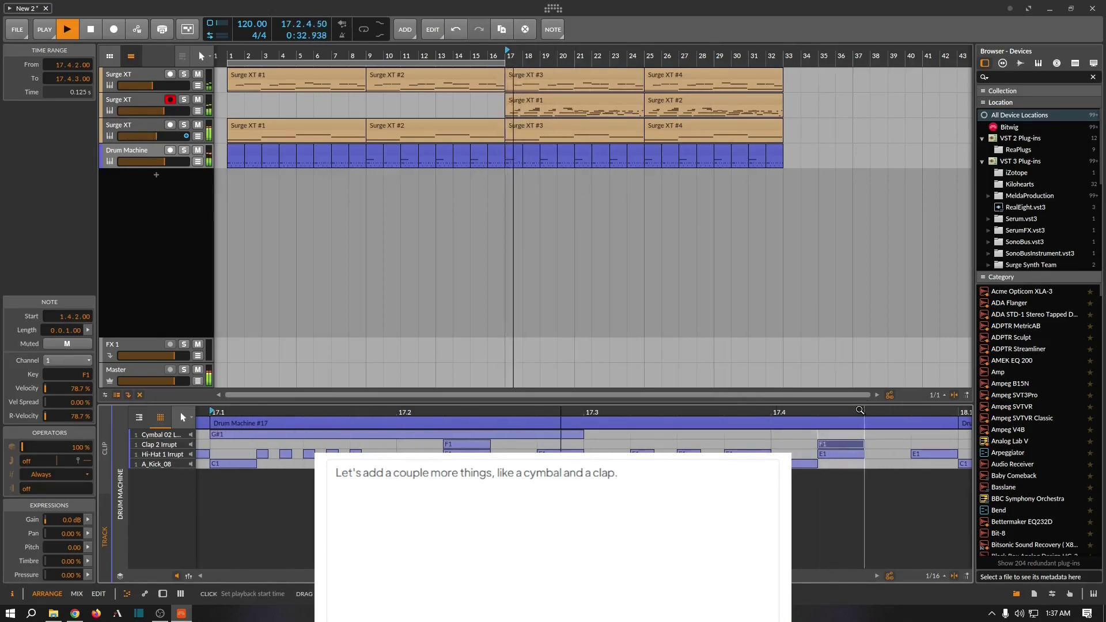
Add Clap 2 Irrupt notes at 18.2.2 and 18.4.2 in the bar 18 drum clip and listen to the bar.
left_click(532, 155)
key("space")
key("space")
key("space")
left_click(449, 439)
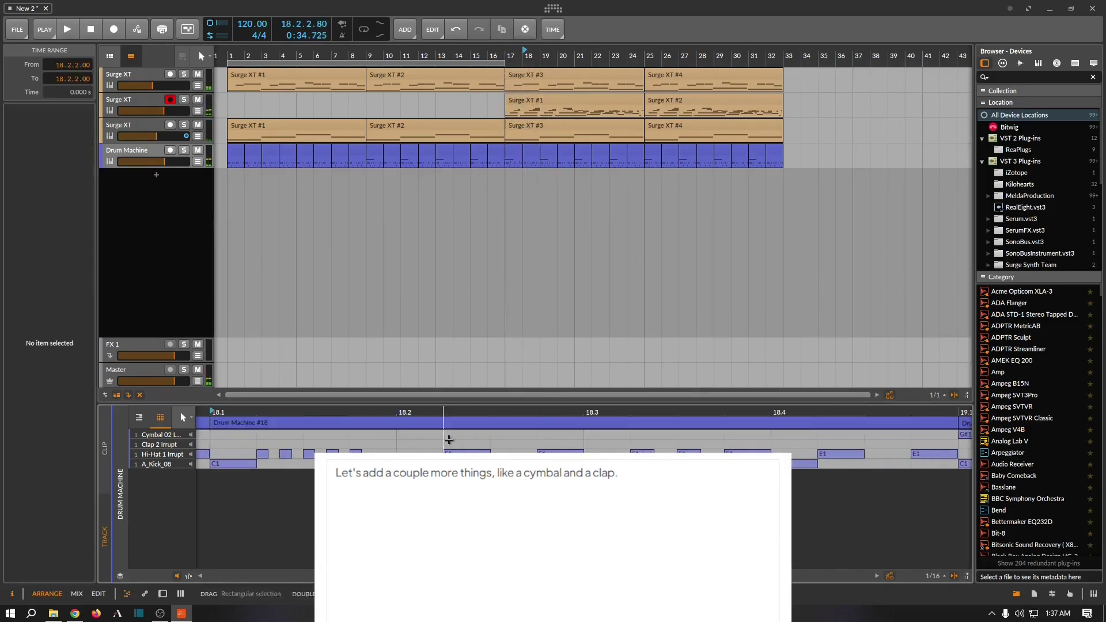
double_click(449, 440)
key("space")
key("space")
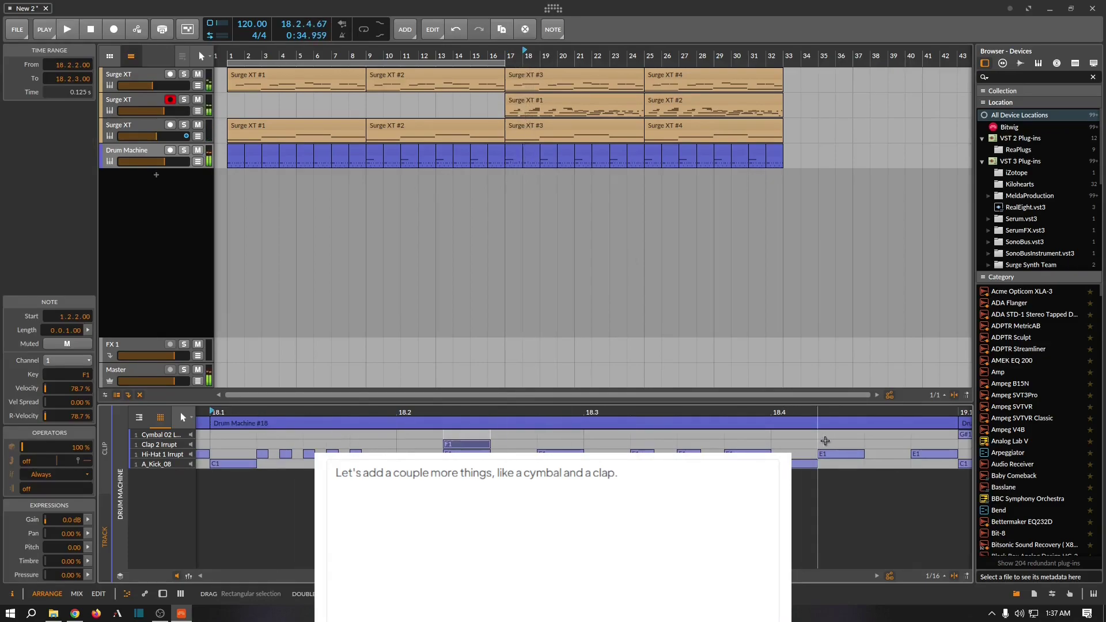
double_click(825, 444)
key("space")
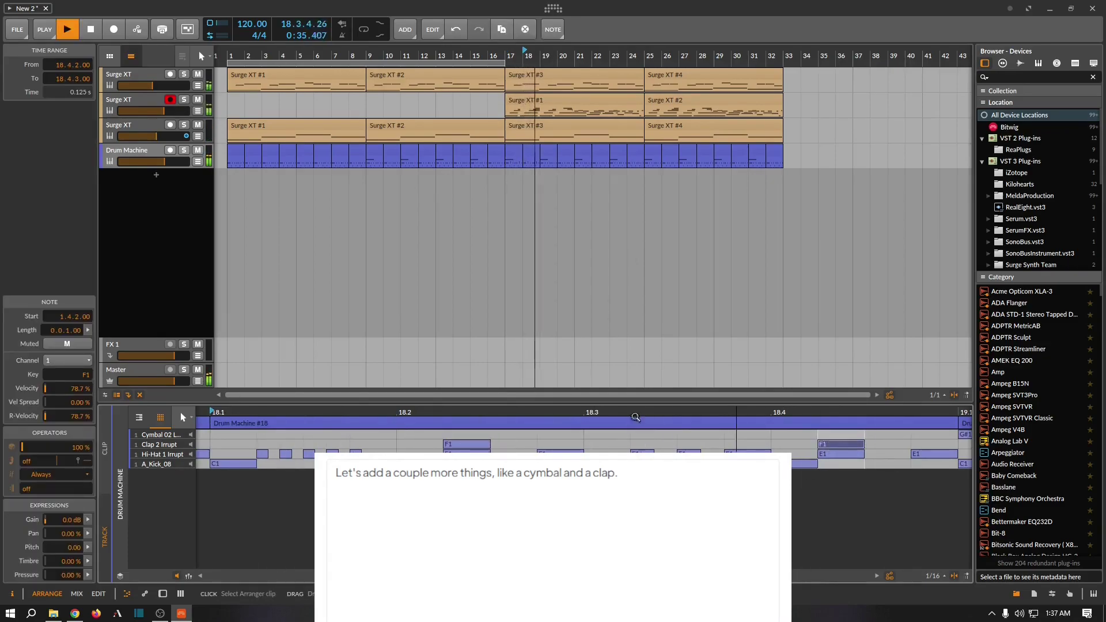
Duplicate the two drum clips of bars 17 and 18 repeatedly over the following drum clips through bar 30.
left_click(513, 151)
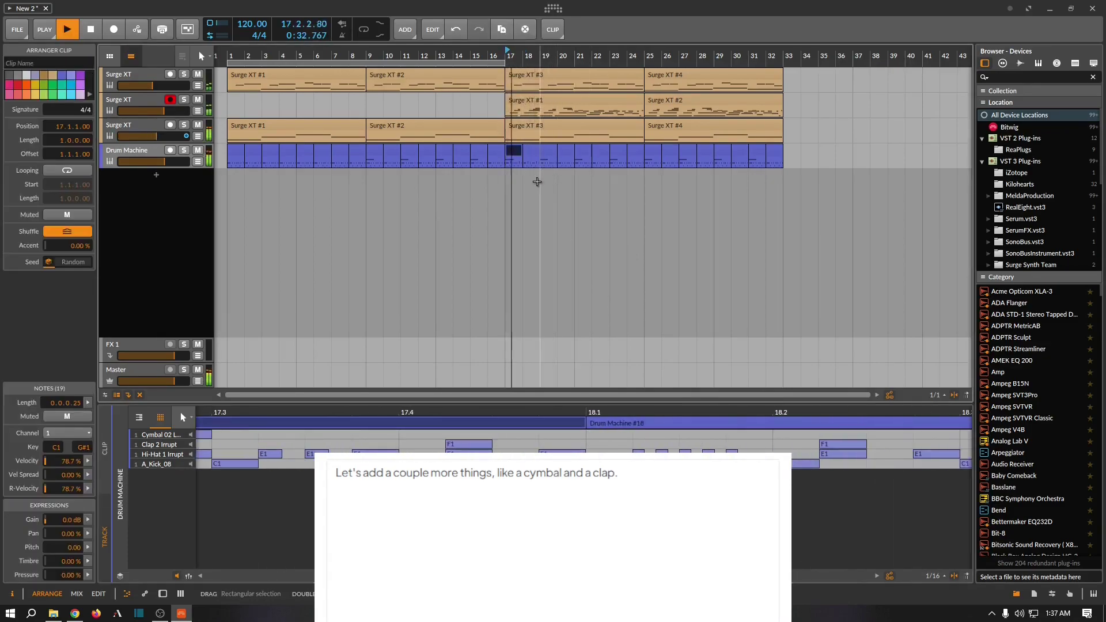
left_click(529, 174)
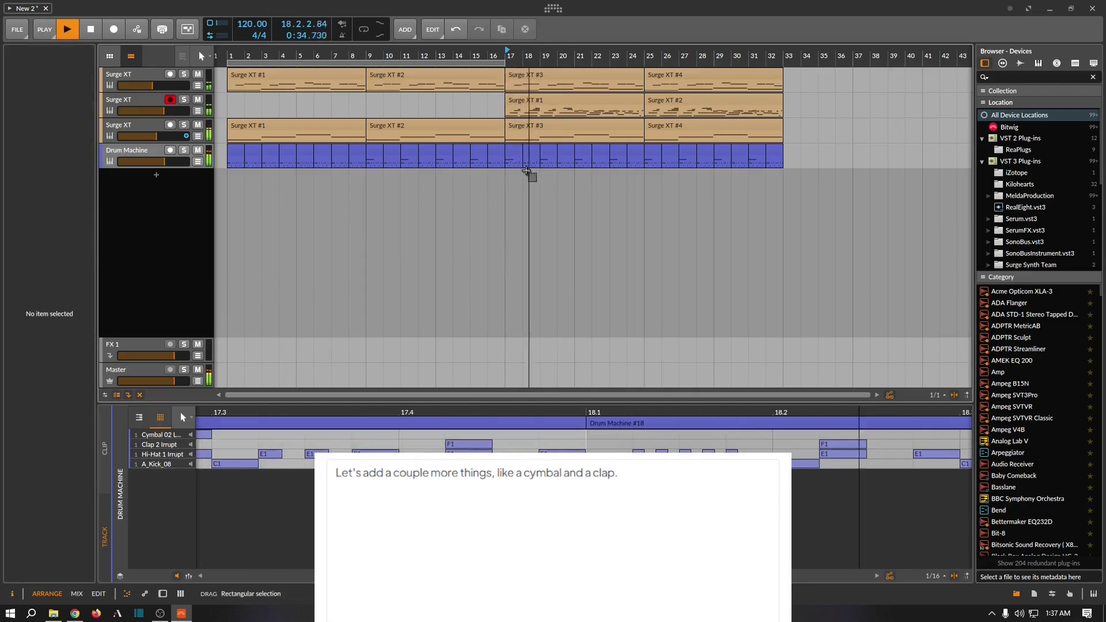
left_click_drag(529, 174, 509, 153)
left_click(503, 30)
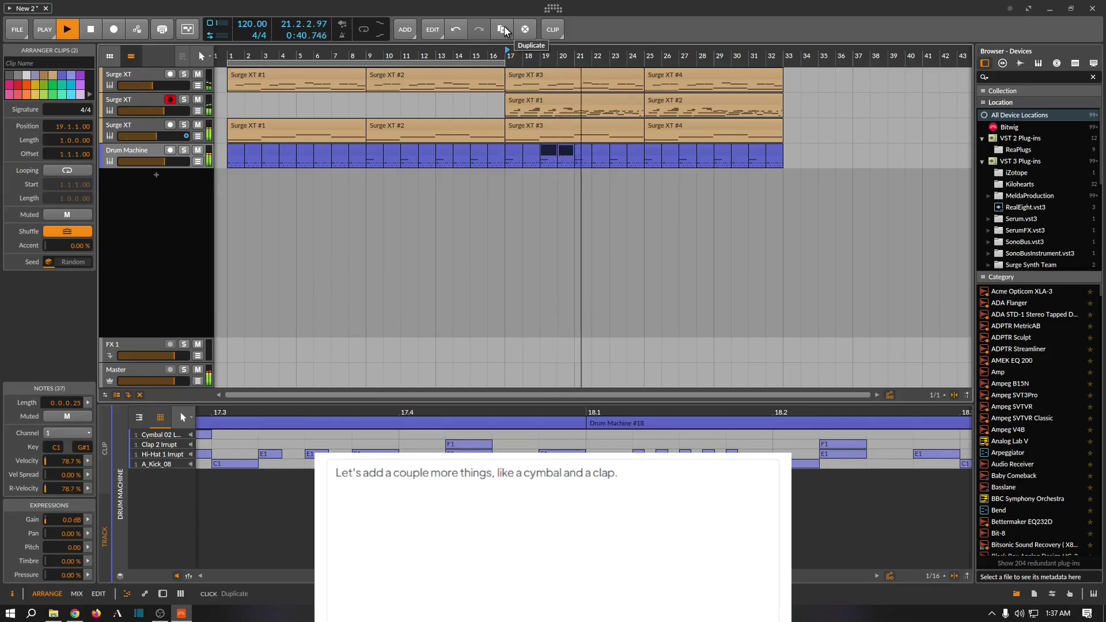
left_click(504, 30)
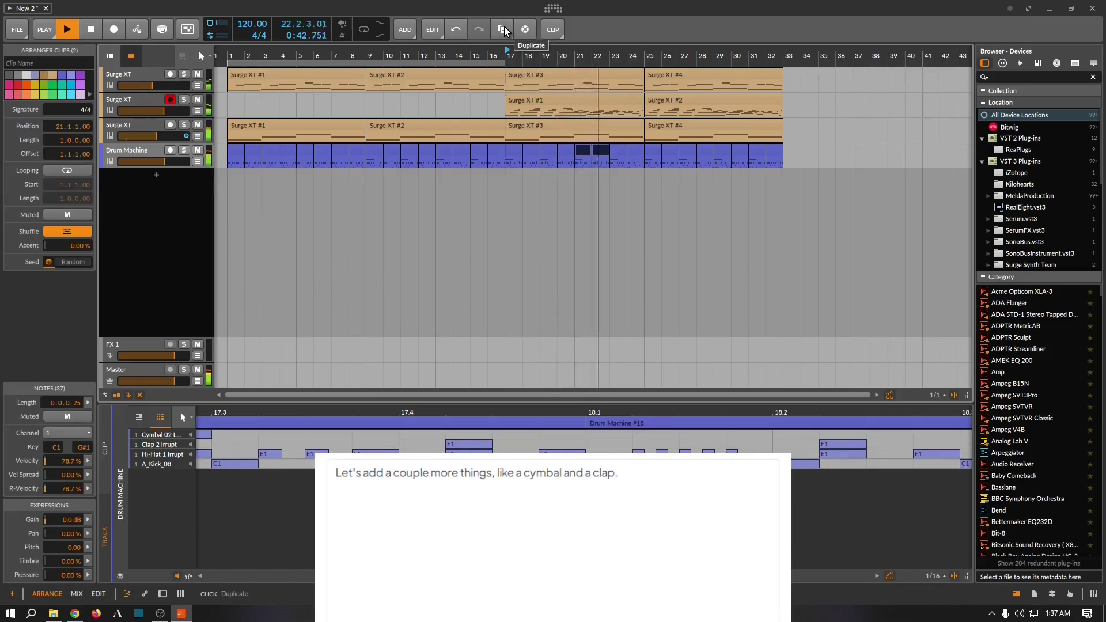
left_click(503, 30)
left_click(503, 30)
left_click(504, 30)
left_click(504, 30)
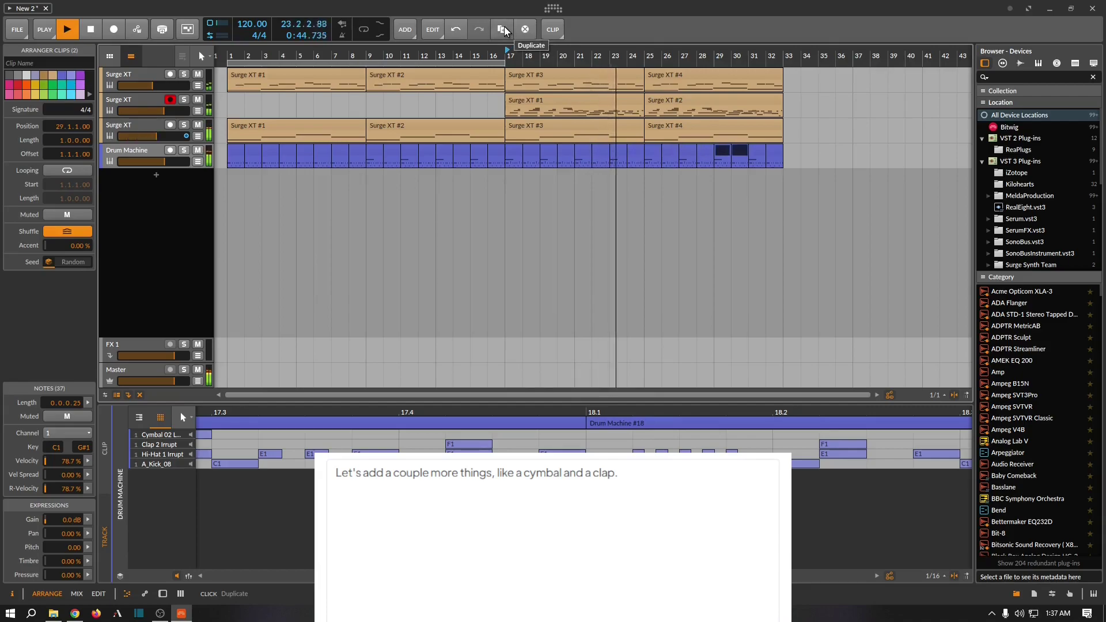
Insert Bitwig's Delay-1 after the Sampler in the clap's chain of the Drum Machine.
left_click(513, 151)
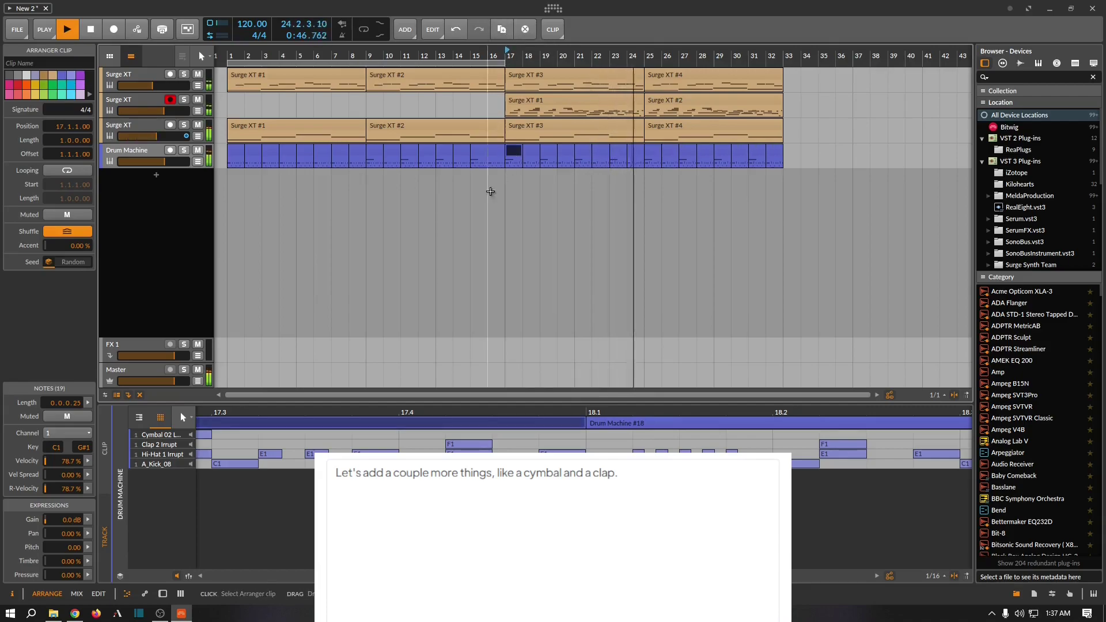
left_click(163, 594)
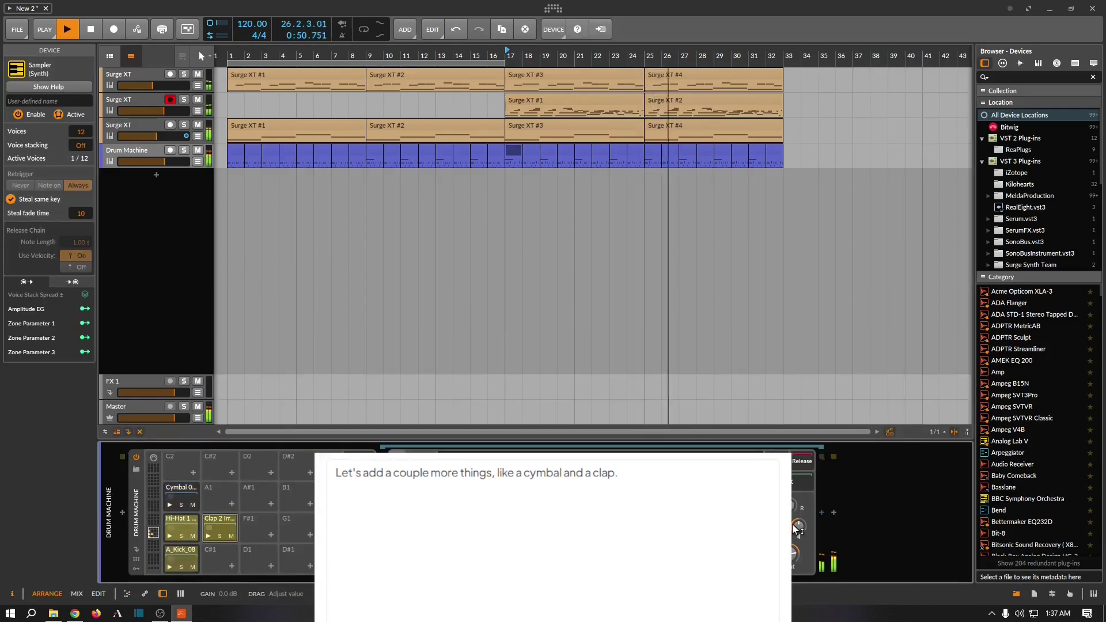
left_click(823, 512)
left_click(857, 233)
scroll(1019, 341, "down", 2)
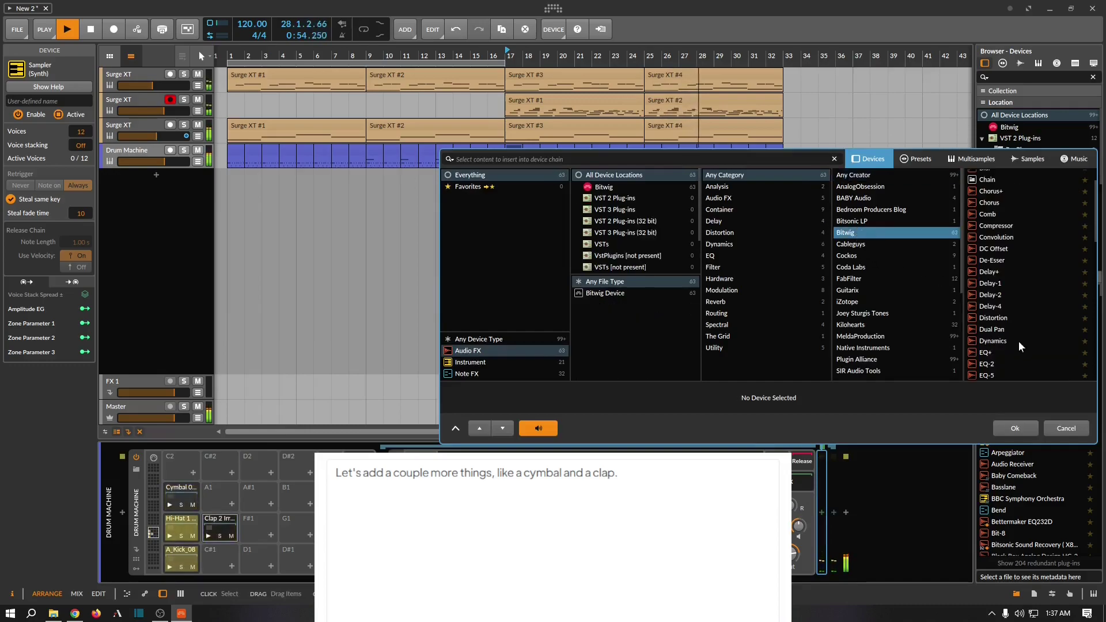
left_click(996, 283)
left_click(1015, 428)
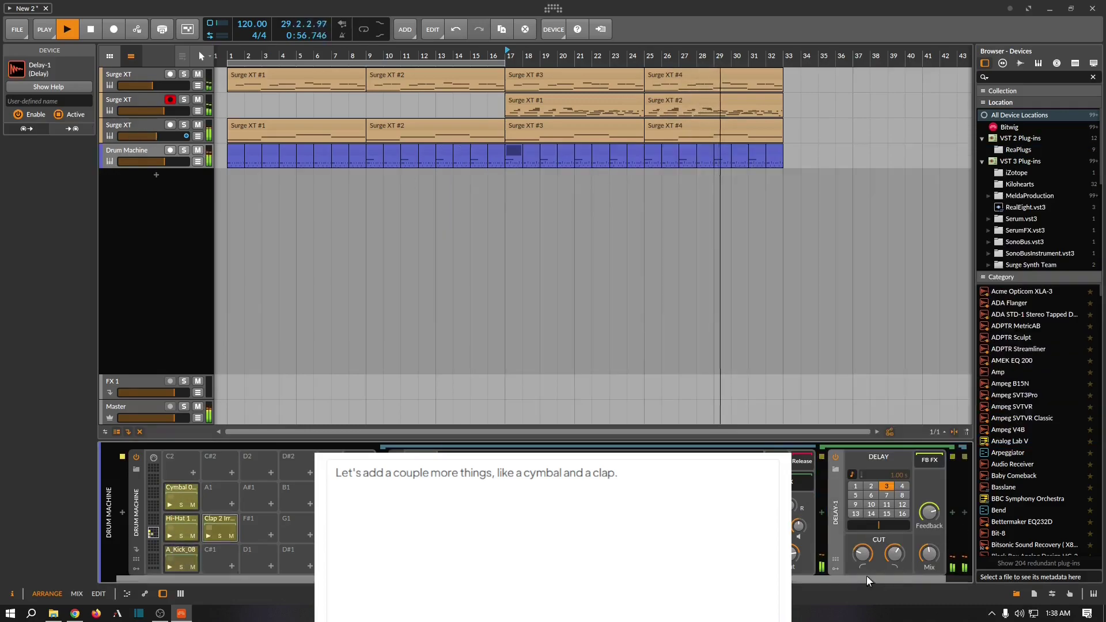
Lower the Mix and Feedback of the clap's Delay-1 and restart playback from bar 17.
left_click_drag(929, 553, 929, 568)
left_click_drag(929, 512, 929, 516)
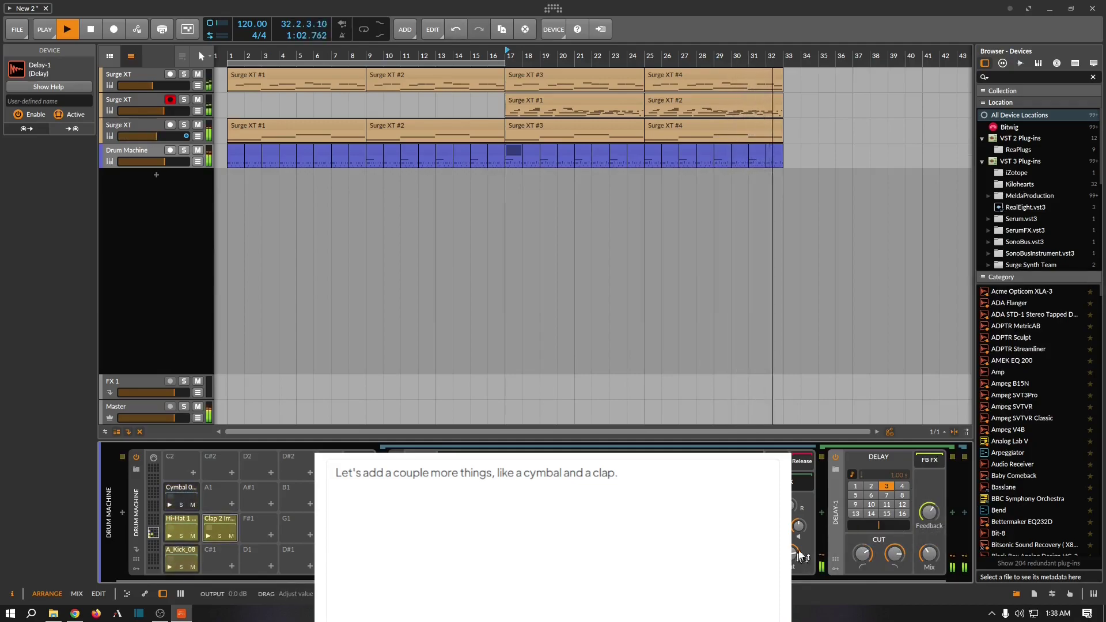
key("space")
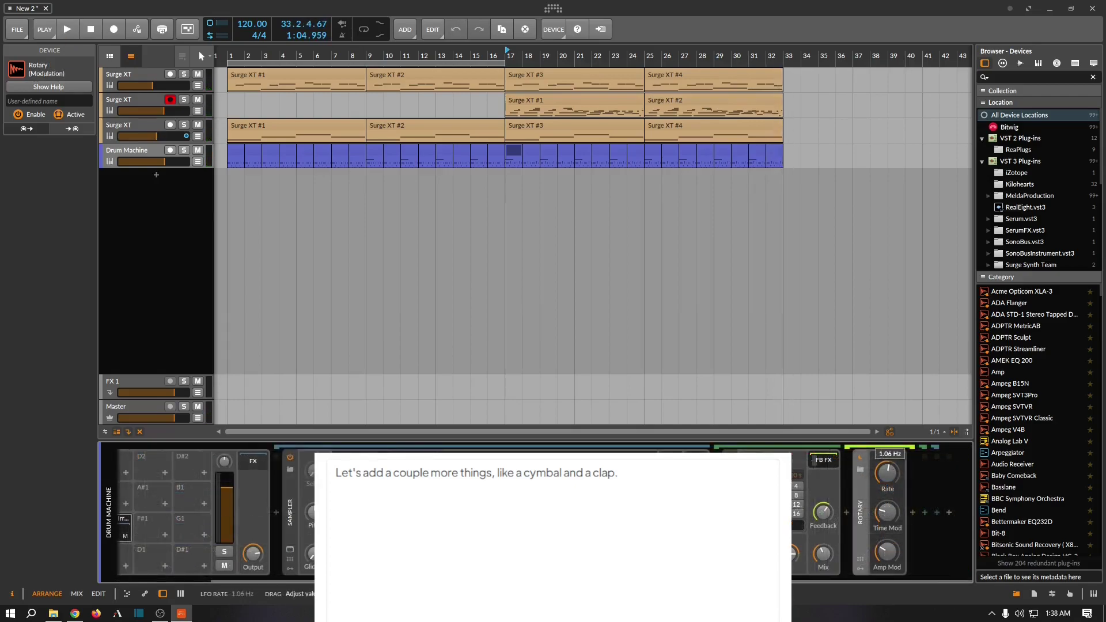
key("space")
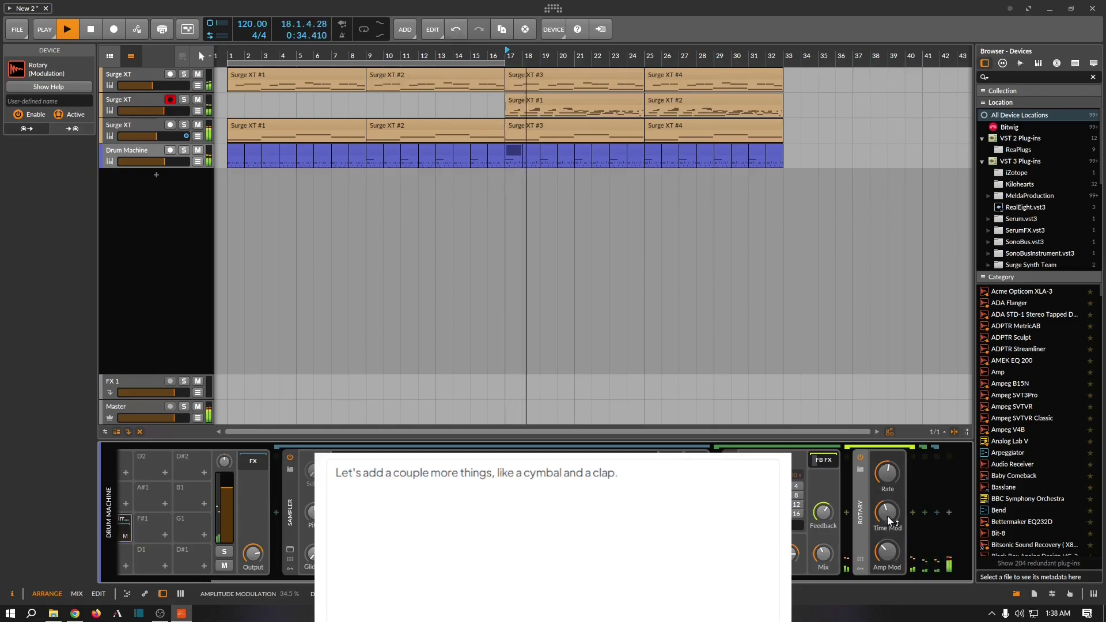
Add a Rotary after the clap's Delay-1 and adjust its Rate, Time Mod and Amp Mod during playback.
mouse_move(888, 483)
left_mouse_down()
mouse_move(887, 517)
mouse_move(888, 485)
left_mouse_up()
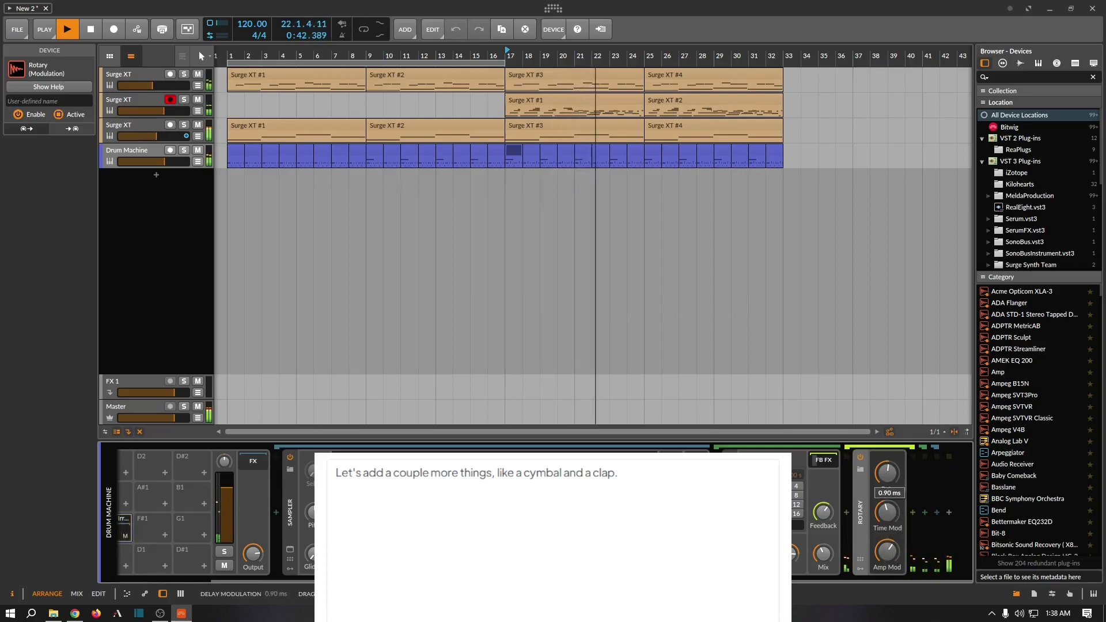
left_click_drag(888, 486, 888, 473)
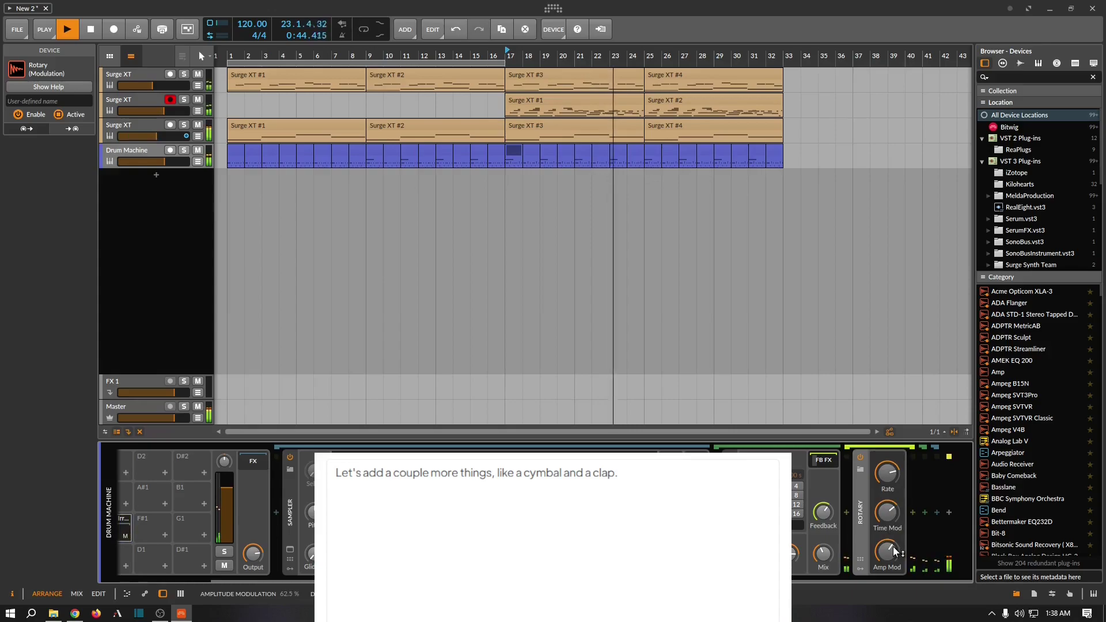
left_click_drag(893, 548, 894, 563)
mouse_move(888, 473)
left_mouse_down()
mouse_move(887, 487)
mouse_move(891, 469)
left_mouse_up()
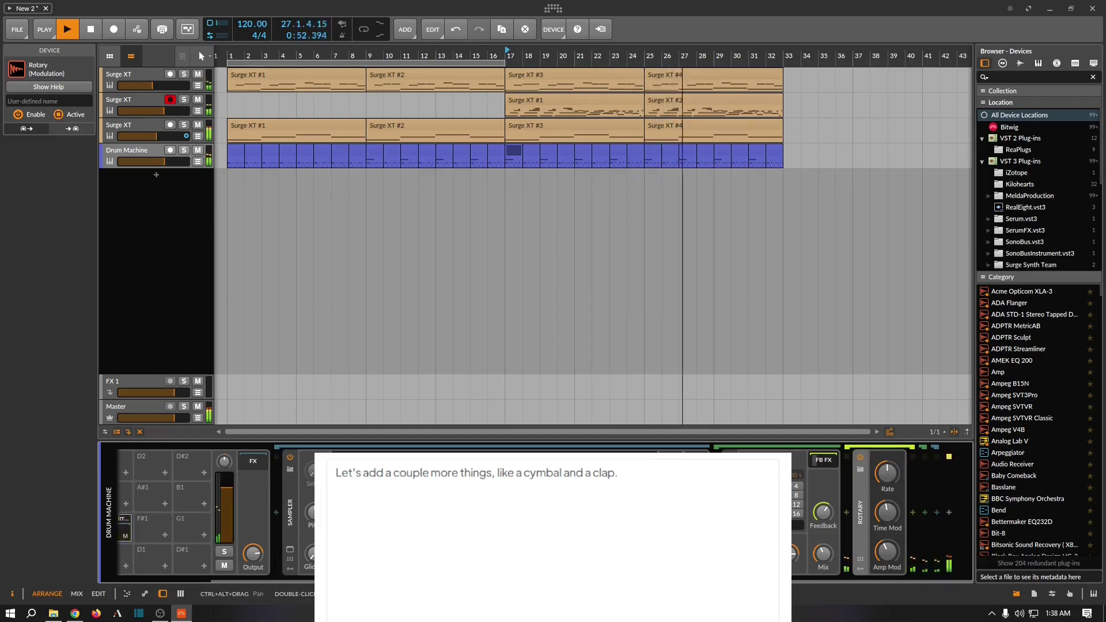
Insert Bitwig's Reverb between the Delay-1 and the Rotary in the clap chain.
left_click(847, 512)
left_click(851, 234)
scroll(1017, 321, "down", 10)
left_click(990, 312)
left_click(1016, 423)
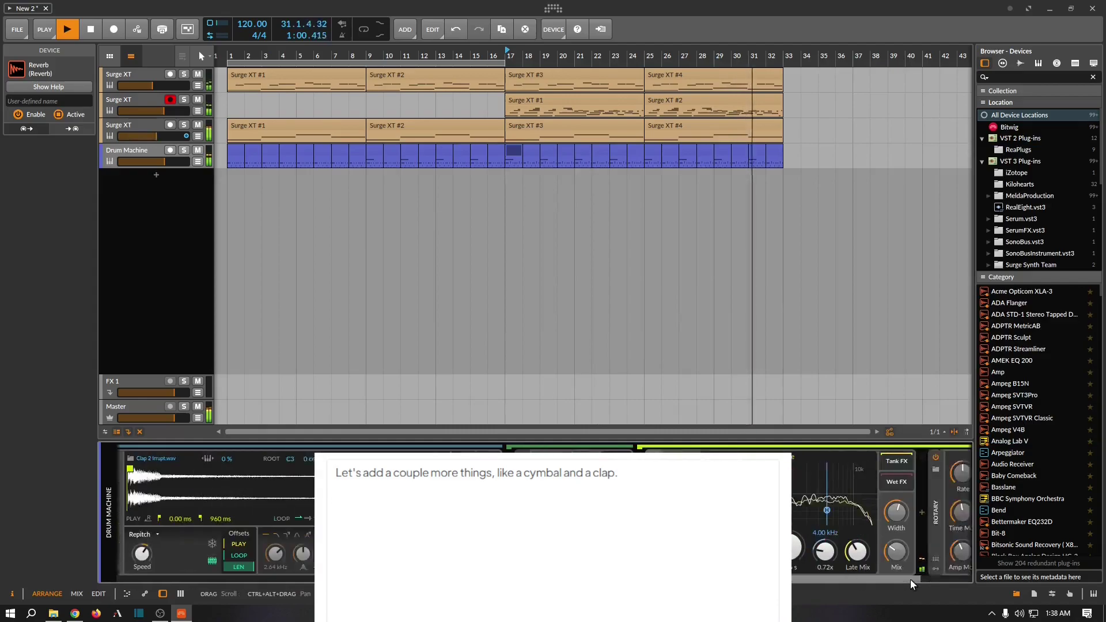
left_click_drag(910, 579, 963, 579)
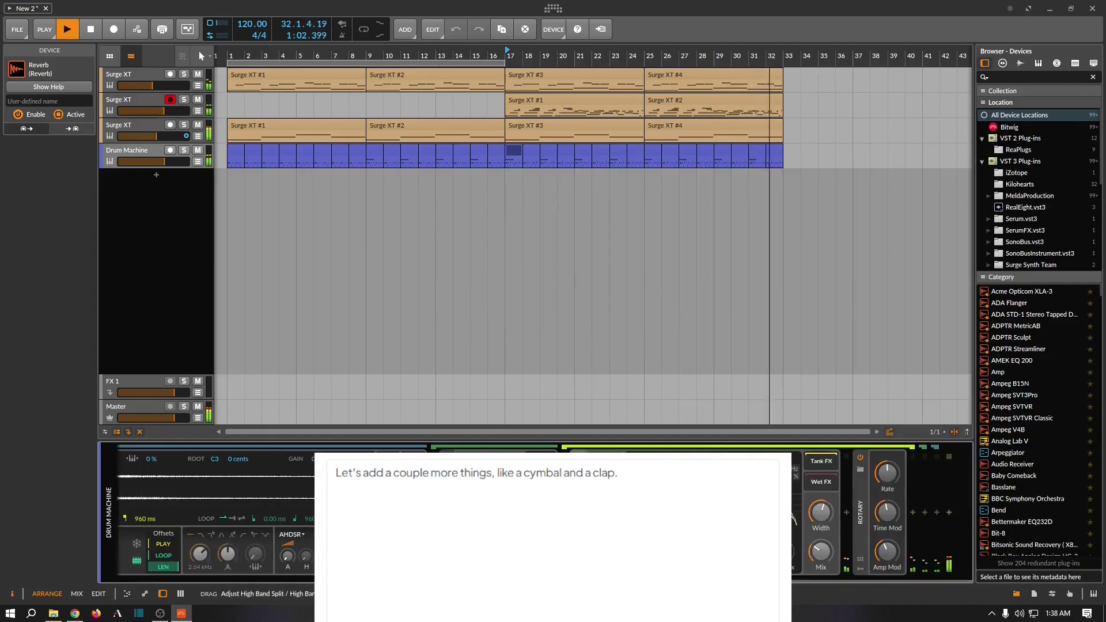
Adjust the Mix of the clap's Reverb and solo the Drum Machine track to hear it.
key("space")
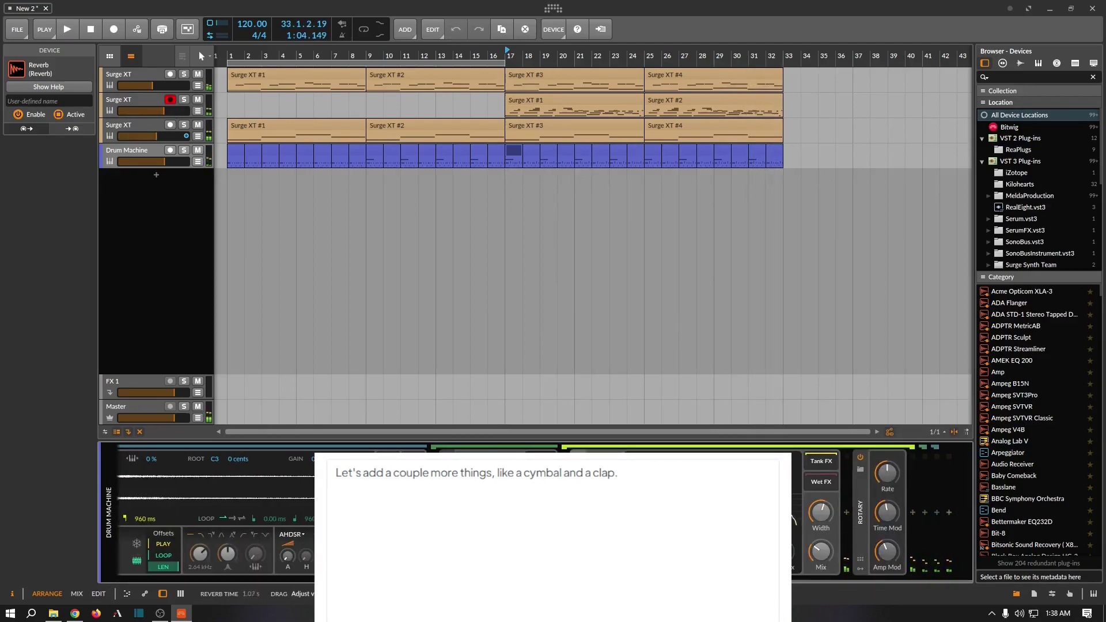
mouse_move(820, 551)
left_mouse_down()
mouse_move(817, 503)
mouse_move(817, 539)
left_mouse_up()
left_click_drag(821, 551, 821, 571)
left_click(184, 150)
left_click_drag(821, 551, 821, 551)
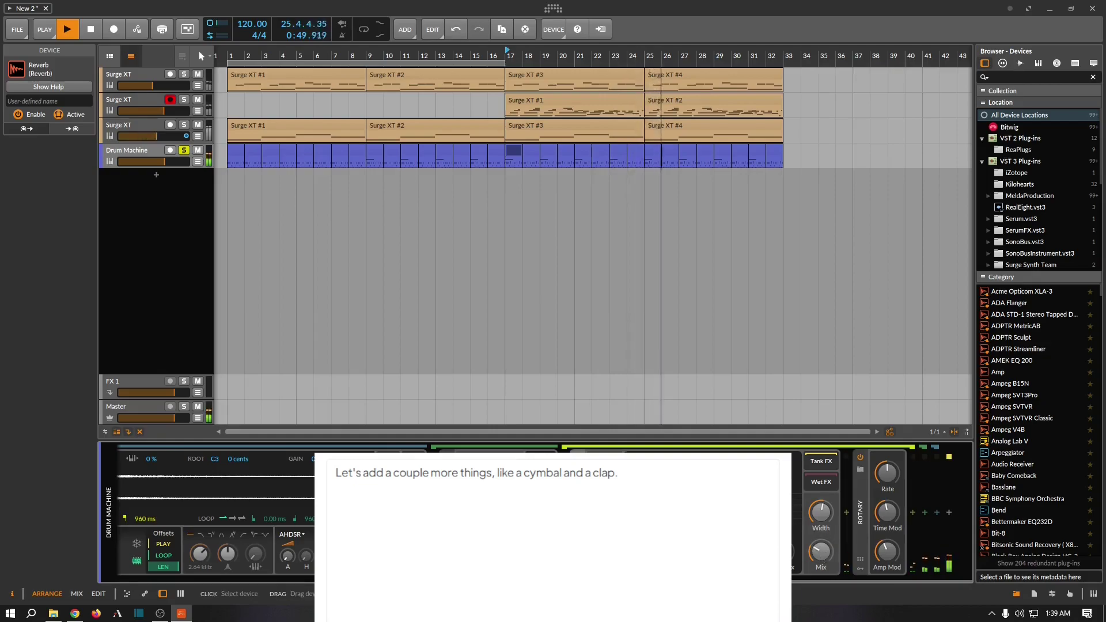
Try the clap's Reverb after the Rotary and return it to its place before the Rotary.
left_click_drag(576, 513, 437, 513)
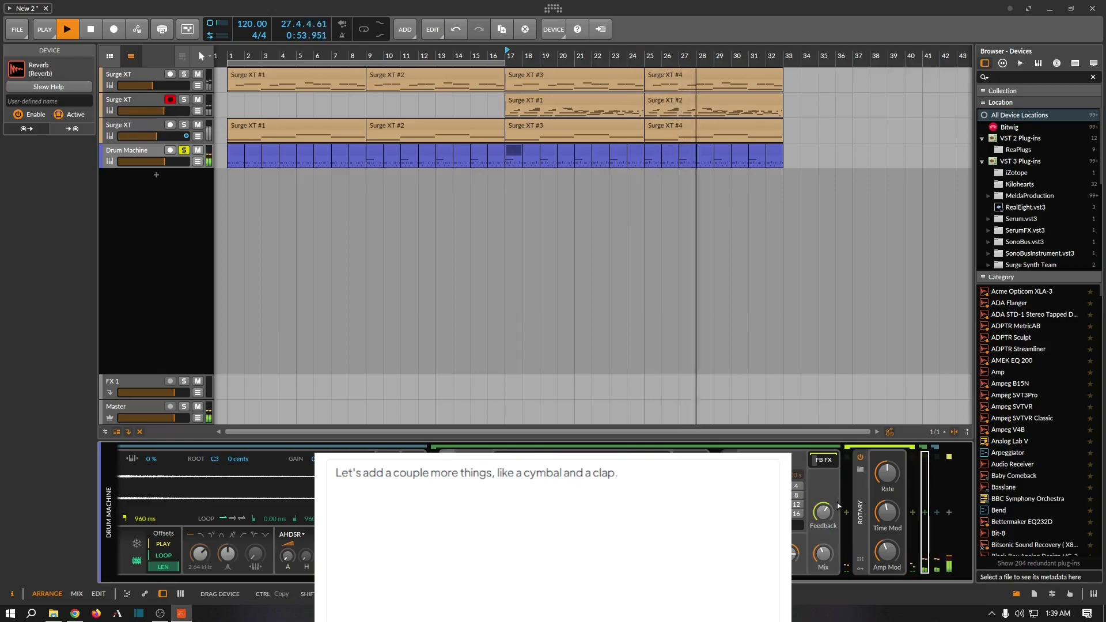
scroll(838, 501, "up", 2)
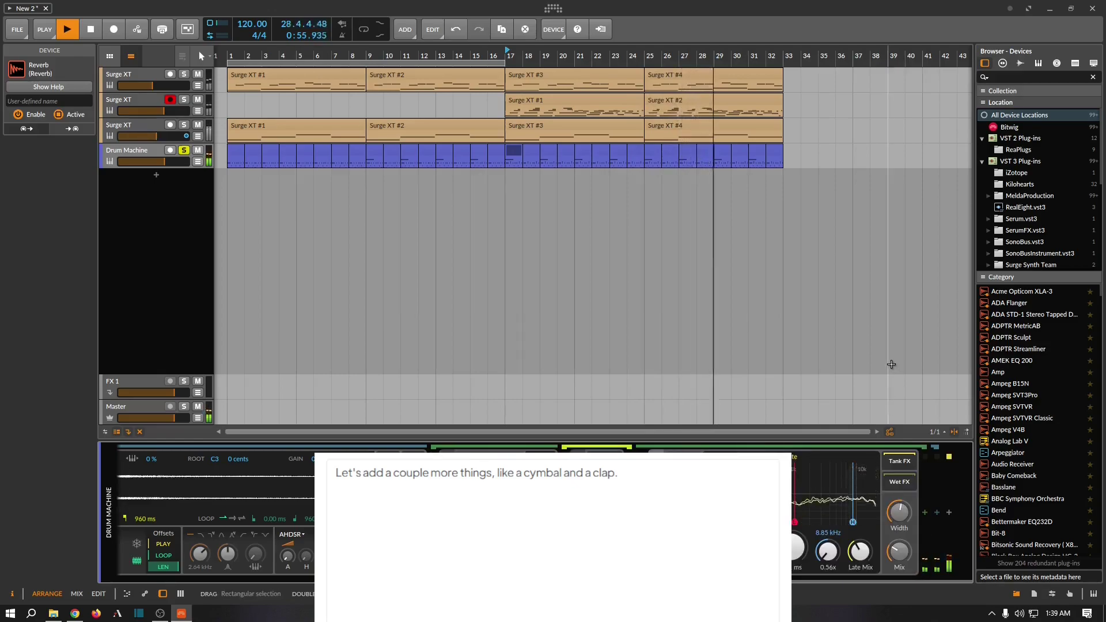
left_click_drag(656, 513, 567, 513)
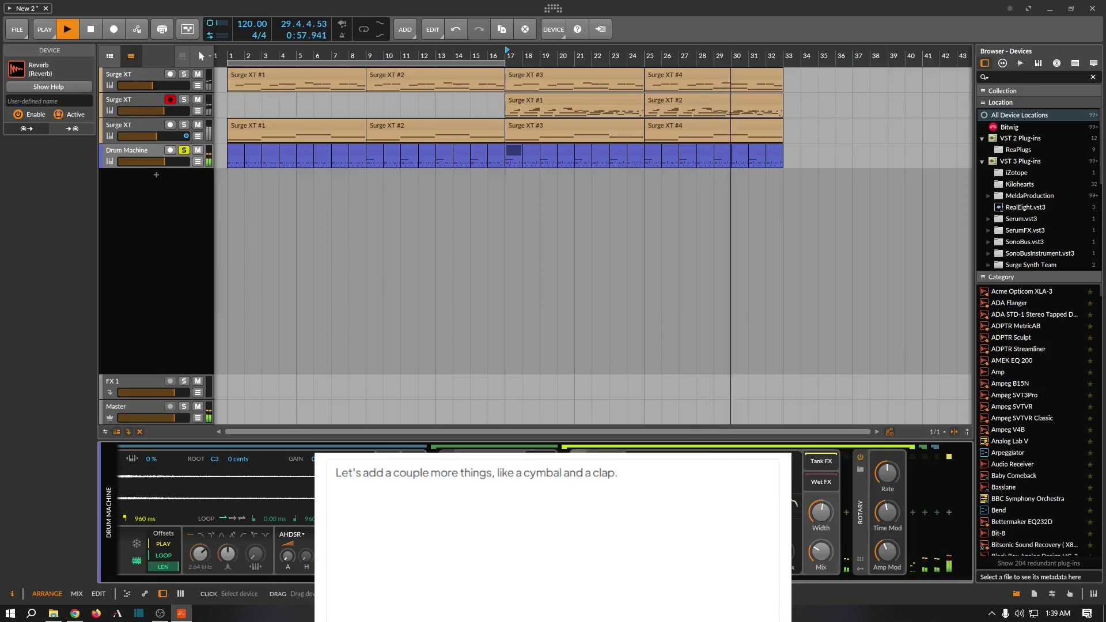
Lower the Reverb's Mix, move the Reverb after the Rotary in the clap chain, and replay from bar 17.
mouse_move(824, 553)
left_click_drag(821, 551, 821, 572)
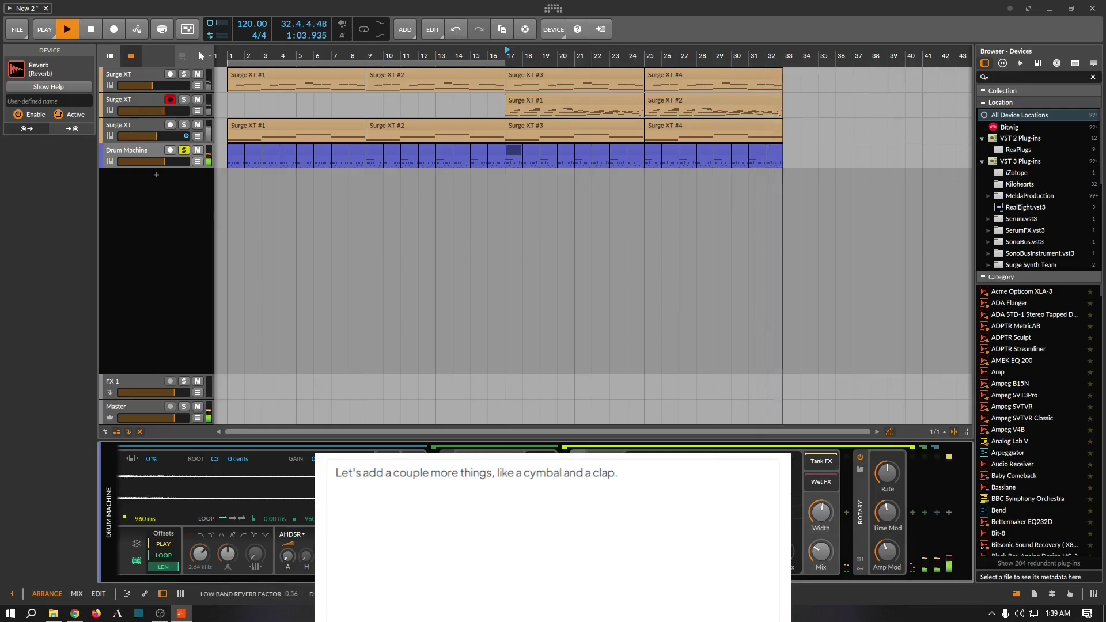
key("space")
left_click_drag(576, 513, 924, 506)
key("space")
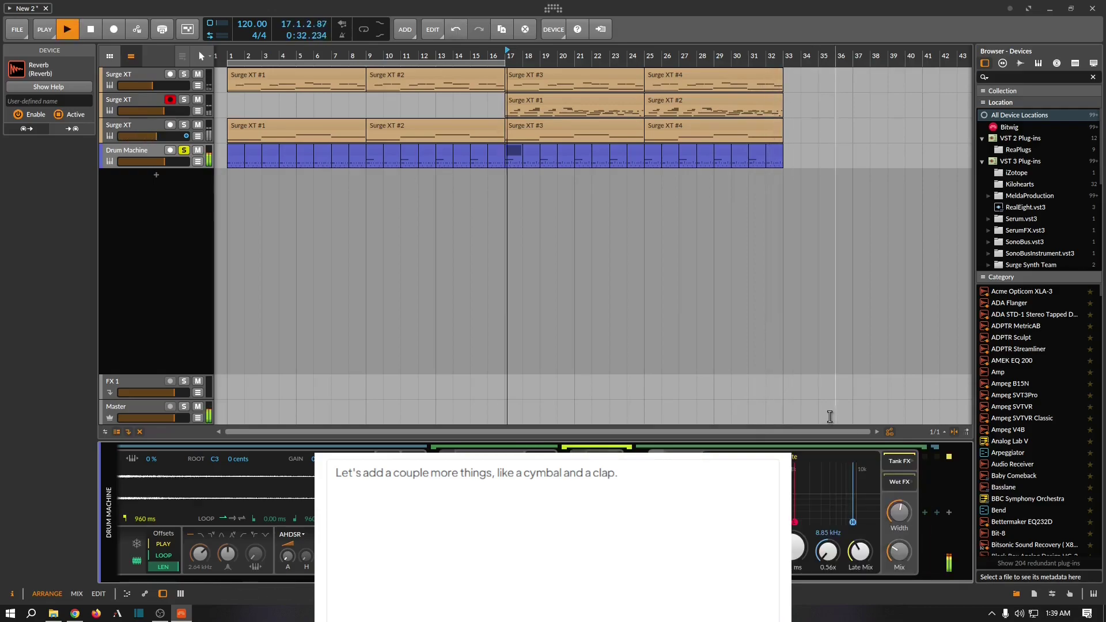
Adjust the clap Reverb's Mix, move its high band split to 2.54 kHz and its low band to 1.28 kHz at 165%.
left_click_drag(899, 551, 899, 558)
left_click_drag(896, 519, 895, 490)
left_click_drag(853, 522, 816, 533)
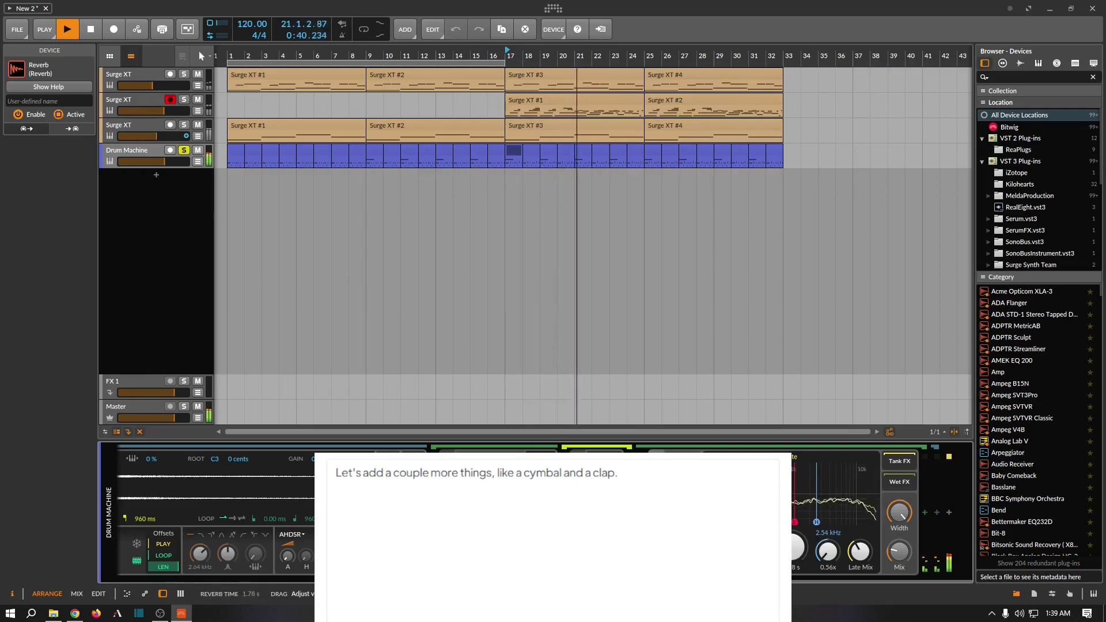
left_click_drag(795, 521, 798, 467)
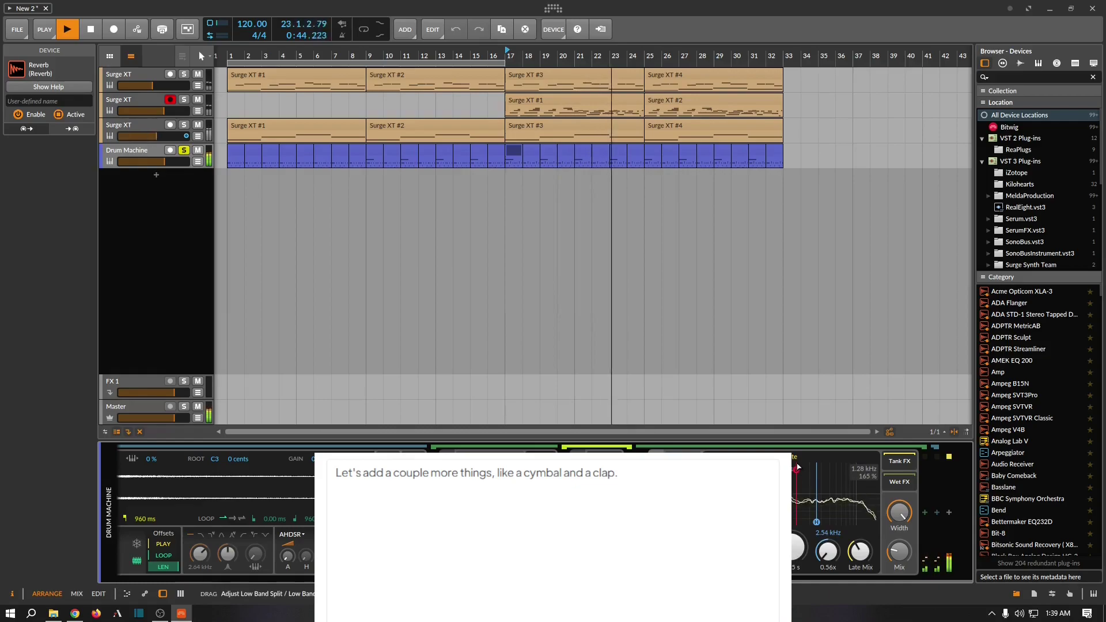
Raise the clap Reverb's high band to 1.13x at 3.13 kHz, set the Mix to 30%, and readjust the band curve.
left_click_drag(818, 521, 825, 489)
left_click_drag(893, 559, 893, 548)
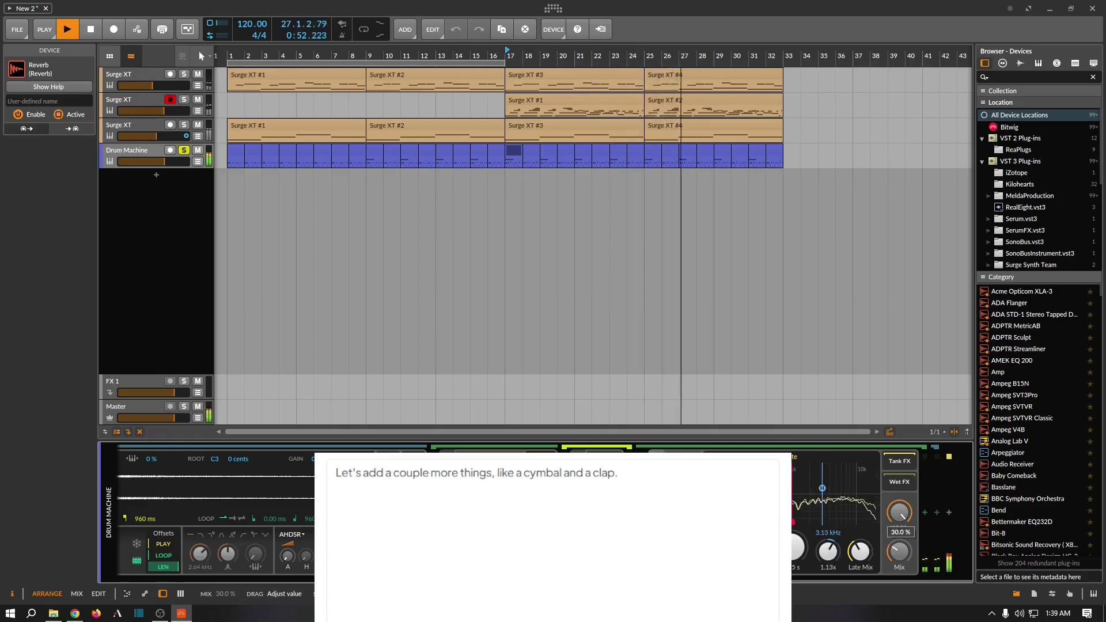
left_click_drag(824, 495, 771, 513)
Unsolo the Drum Machine track and replay the full beat from bar 17.
left_click_drag(519, 579, 384, 579)
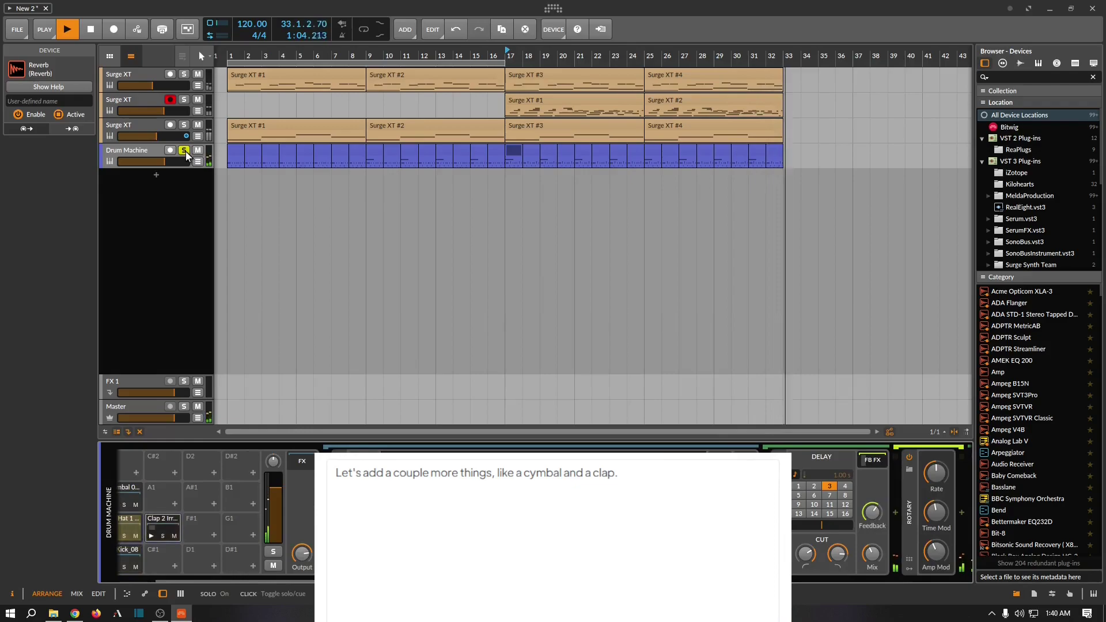
key("space")
key("space")
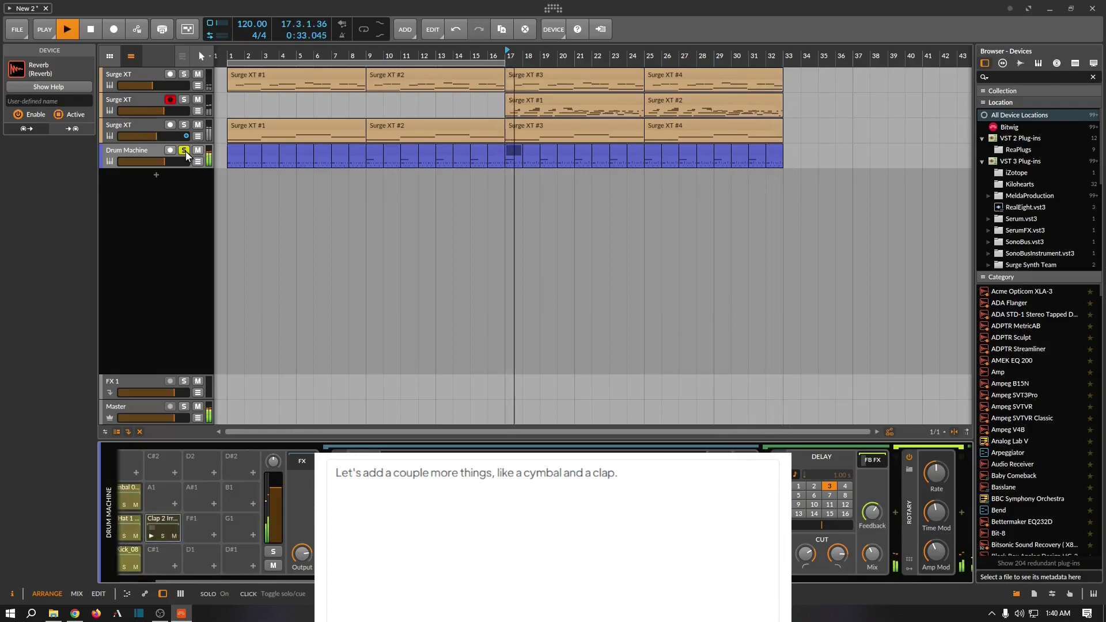
left_click(185, 151)
key("space")
key("space")
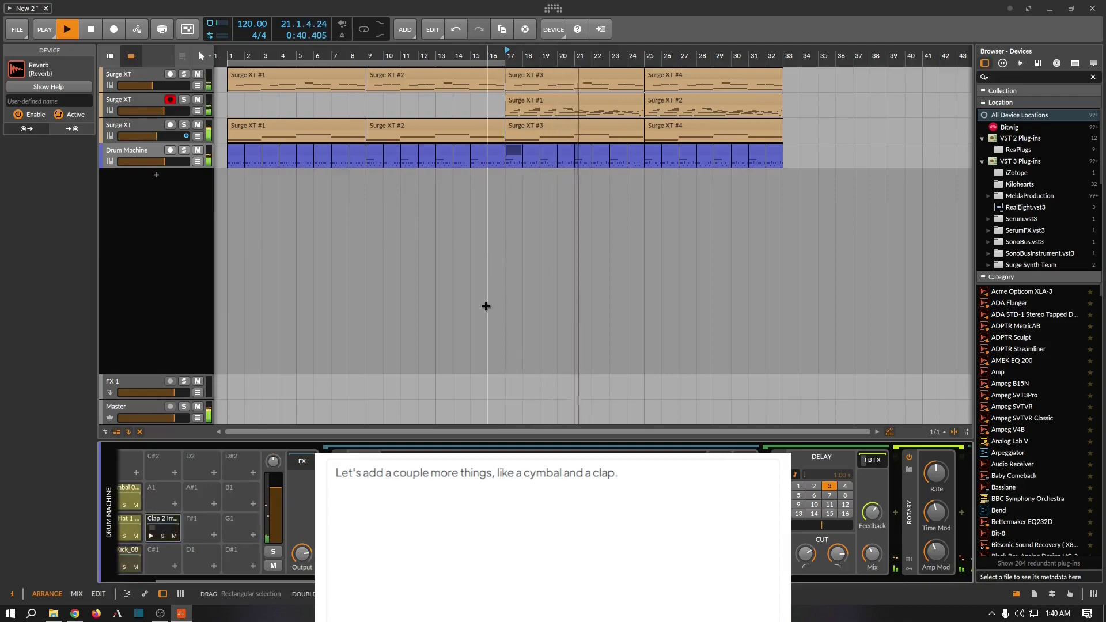
Select the lead Surge XT track and bring up the Delay-1 and Dynamics devices in its effect chain.
left_click(149, 105)
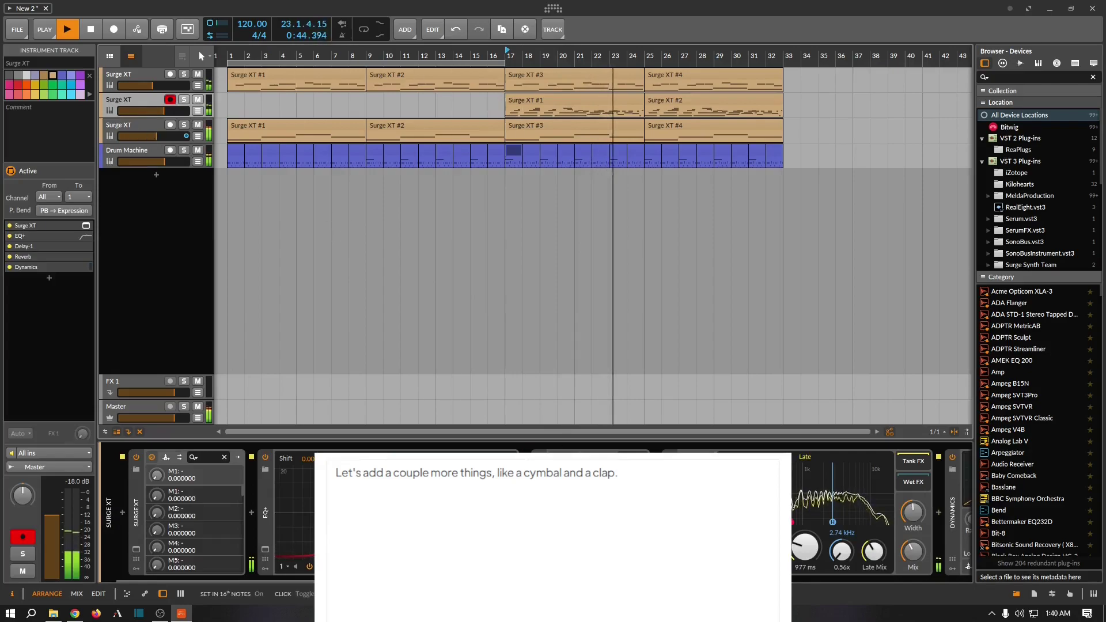
left_click_drag(461, 579, 657, 579)
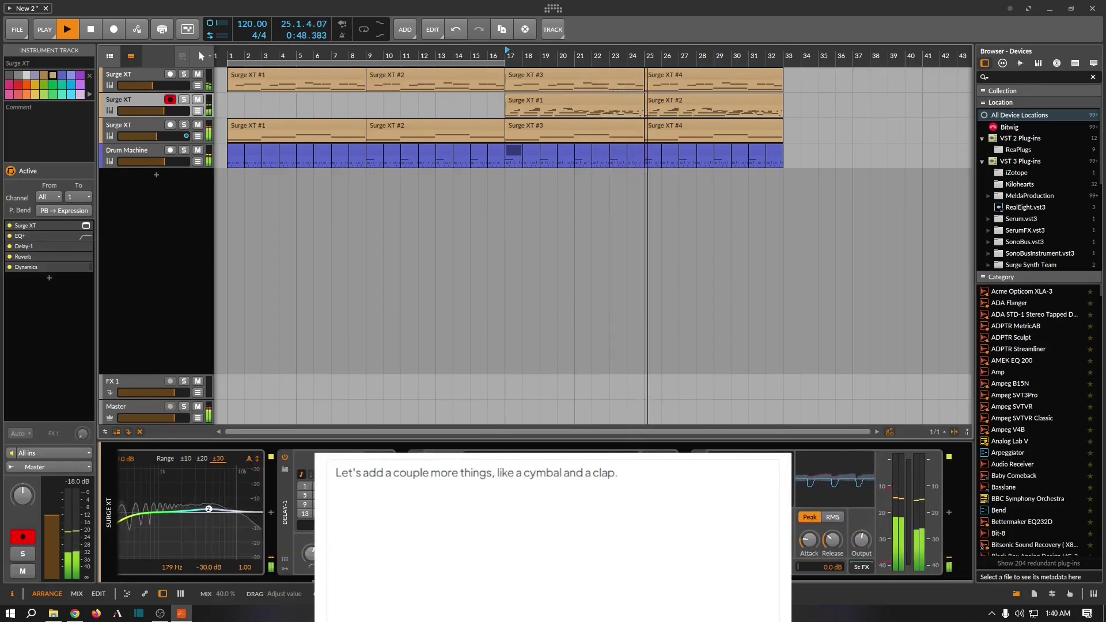
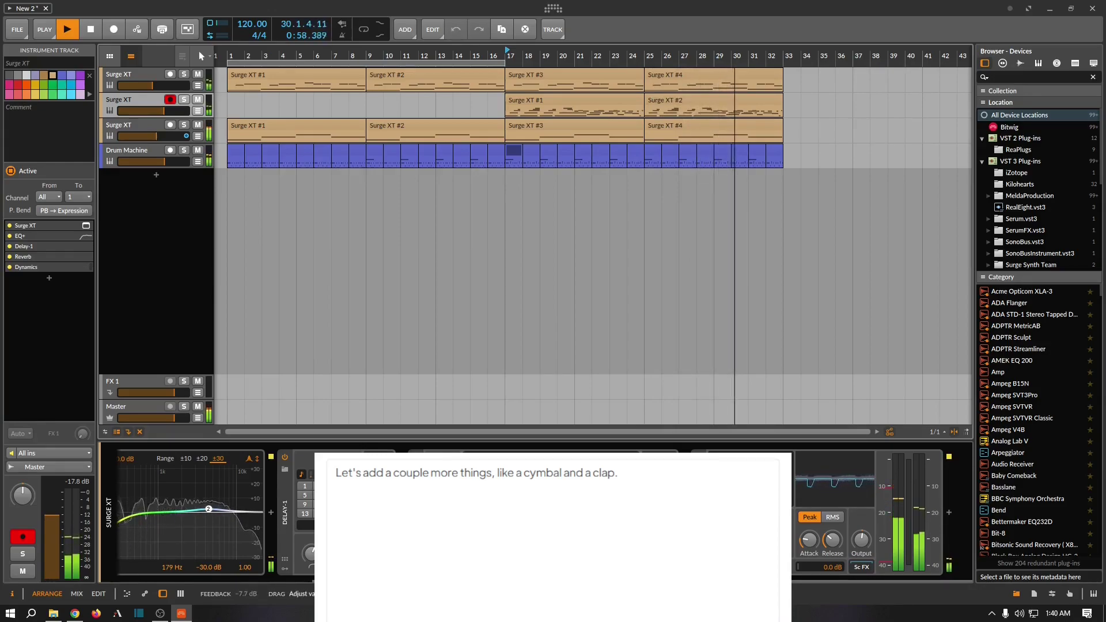
Open the lead clip Surge XT #1 in the note editor and play it back from bar 17.
double_click(546, 102)
key("space")
scroll(560, 499, "up", 5)
scroll(554, 499, "down", 1)
key("space")
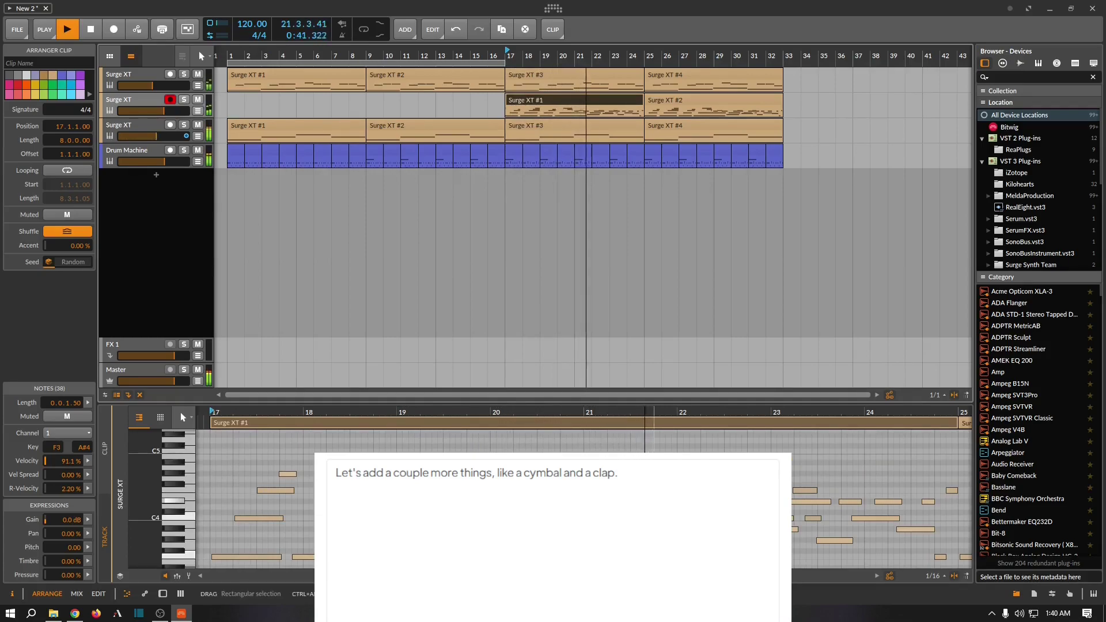
Stop playback and audition the individual lead notes around bars 21 and 22 one by one.
key("space")
left_click(593, 501)
left_click(618, 491)
left_click(646, 501)
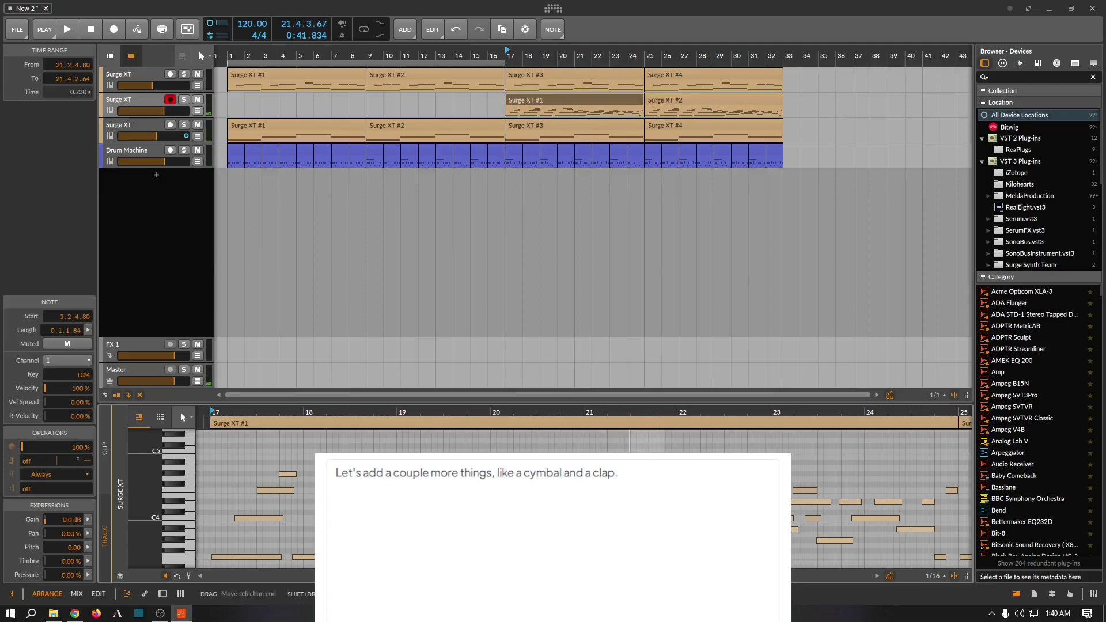
key("Right")
key("Right")
key("Right")
key("Left")
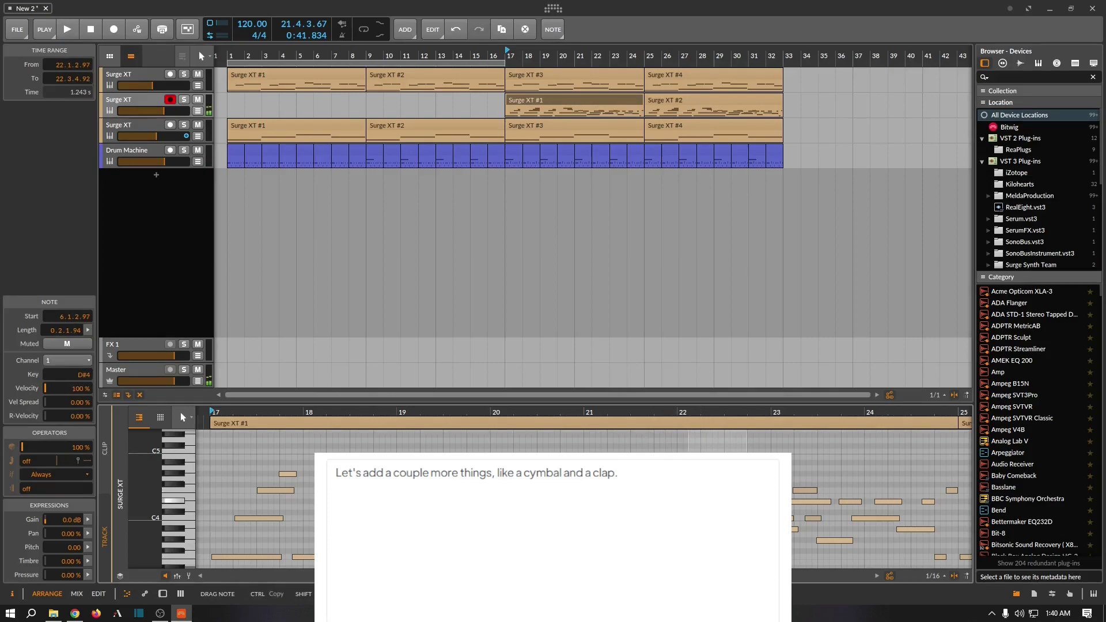
key("Left")
key("Right")
key("Right")
key("Right")
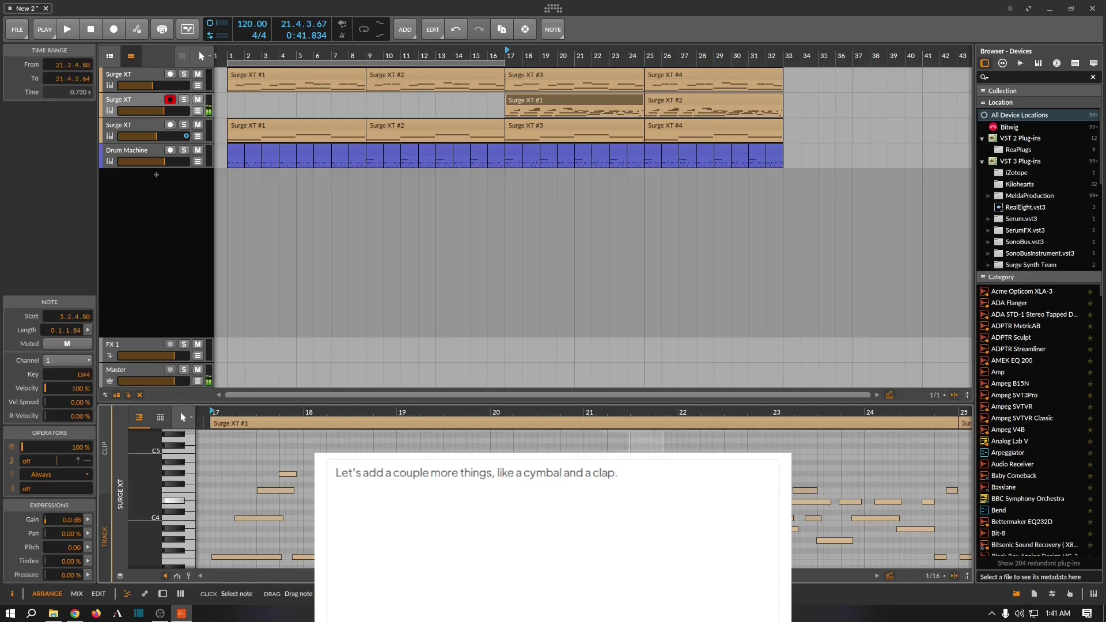
Replay the lead from just before bar 21, and again from just before bar 23.
key("space")
left_click(556, 413)
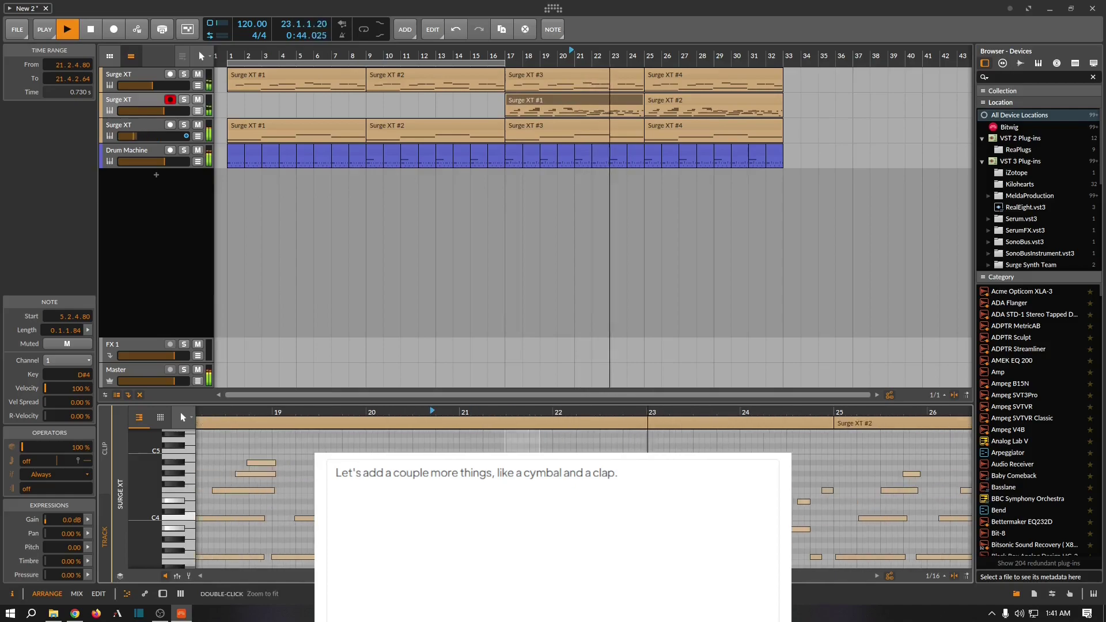
key("space")
scroll(582, 495, "down", 3)
left_click(555, 424)
key("space")
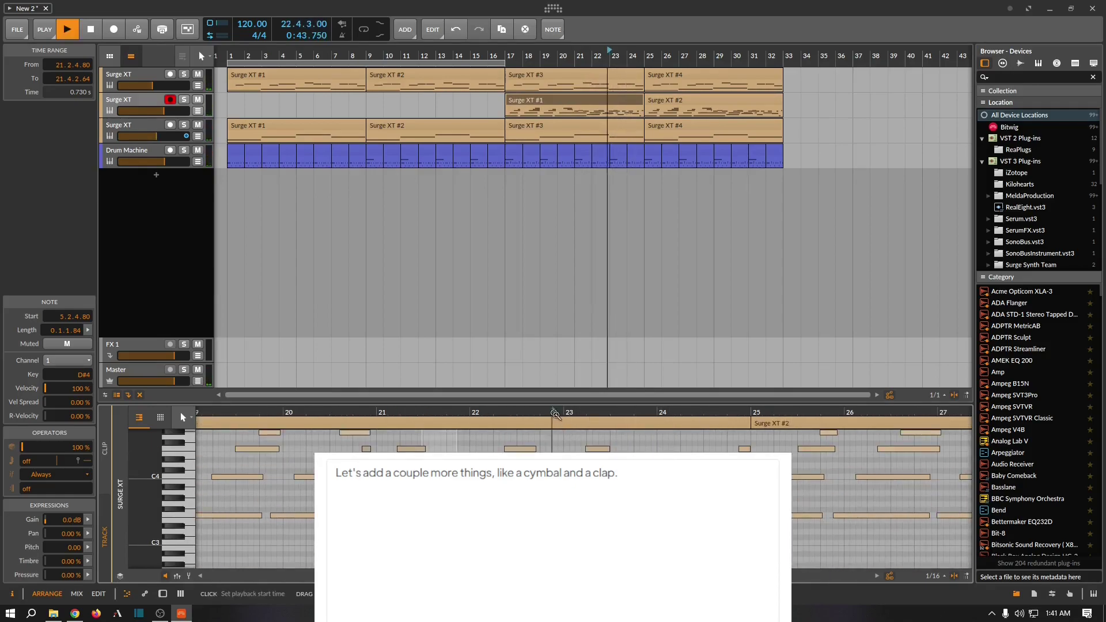
Audition the lead notes in bars 23 and 24, lower the note at 24.1.2 to G3, and replay the passage.
key("space")
left_click(627, 499)
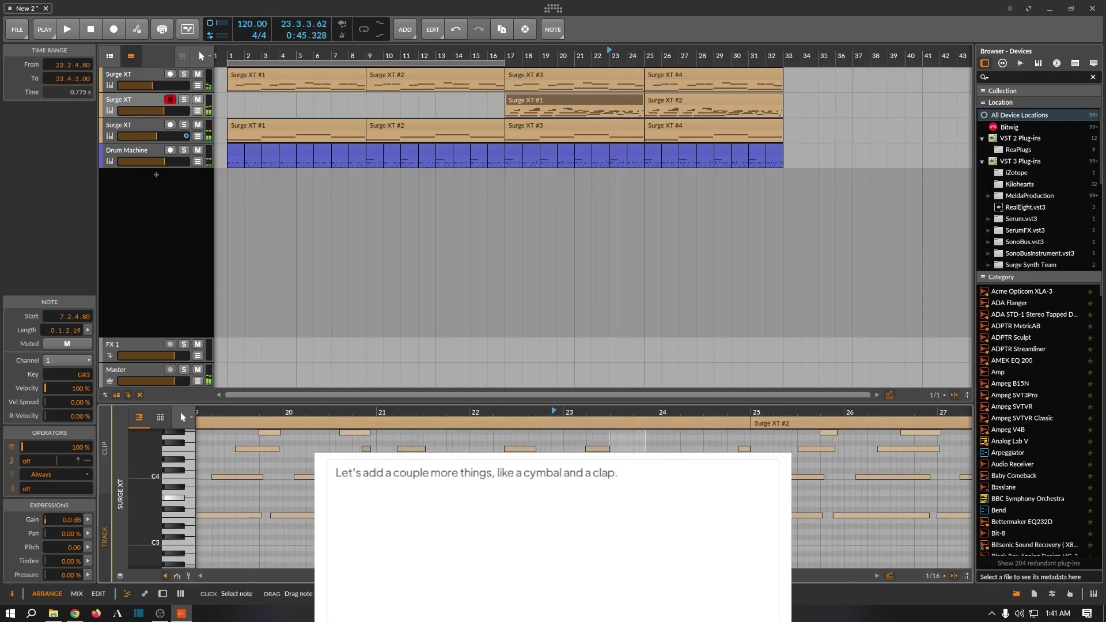
left_click(644, 460)
left_click(668, 476)
left_click_drag(680, 459, 680, 504)
key("space")
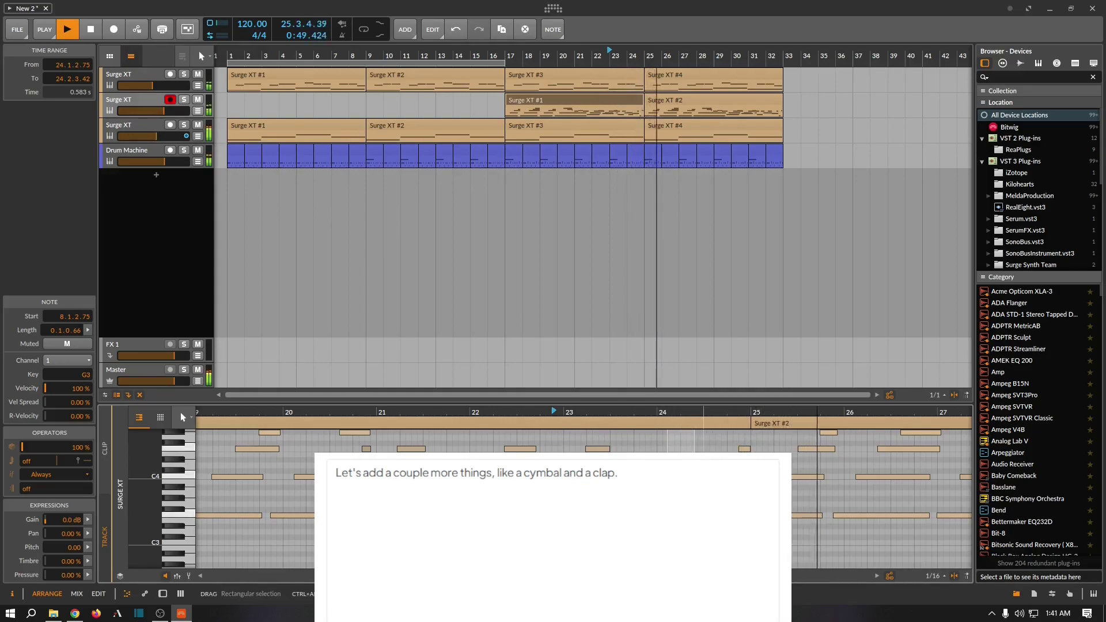
Raise the three lead notes between 23.2.4 and 24.4.3 by one octave, to the F4–G#4 range, and play the result.
key("space")
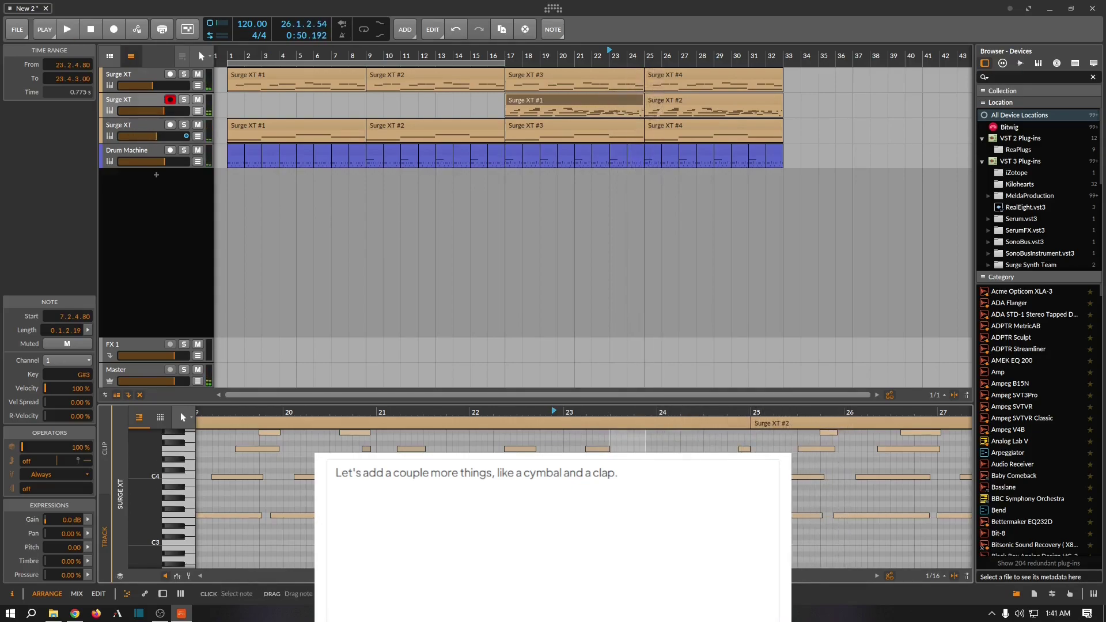
left_click(671, 504, "shift")
left_click(716, 515, "shift")
scroll(582, 498, "up", 3)
left_click_drag(671, 540, 671, 473)
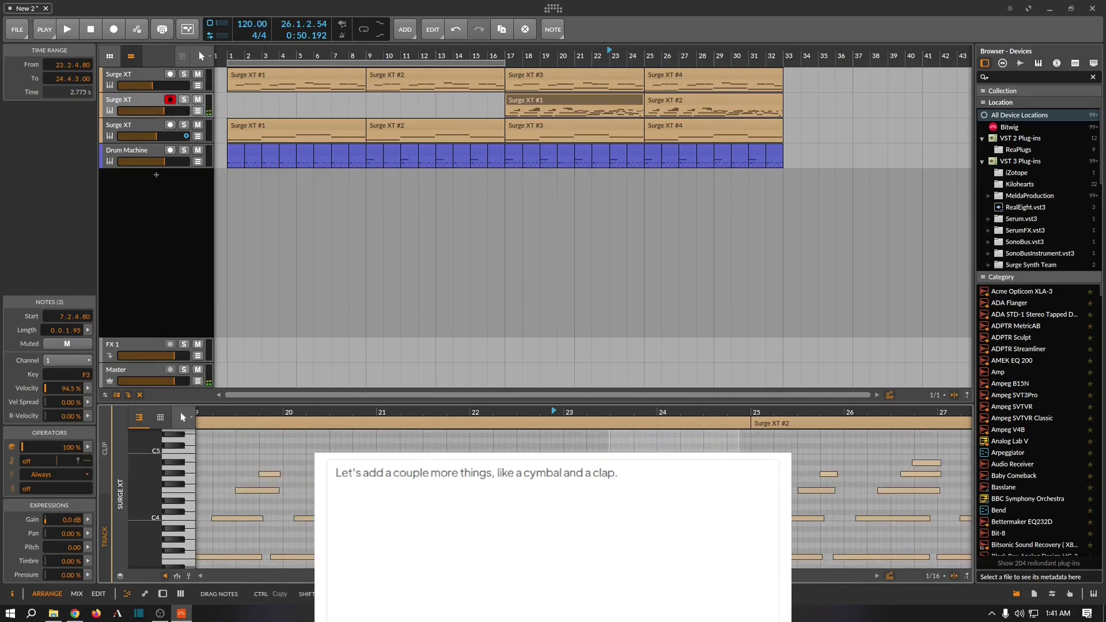
key("space")
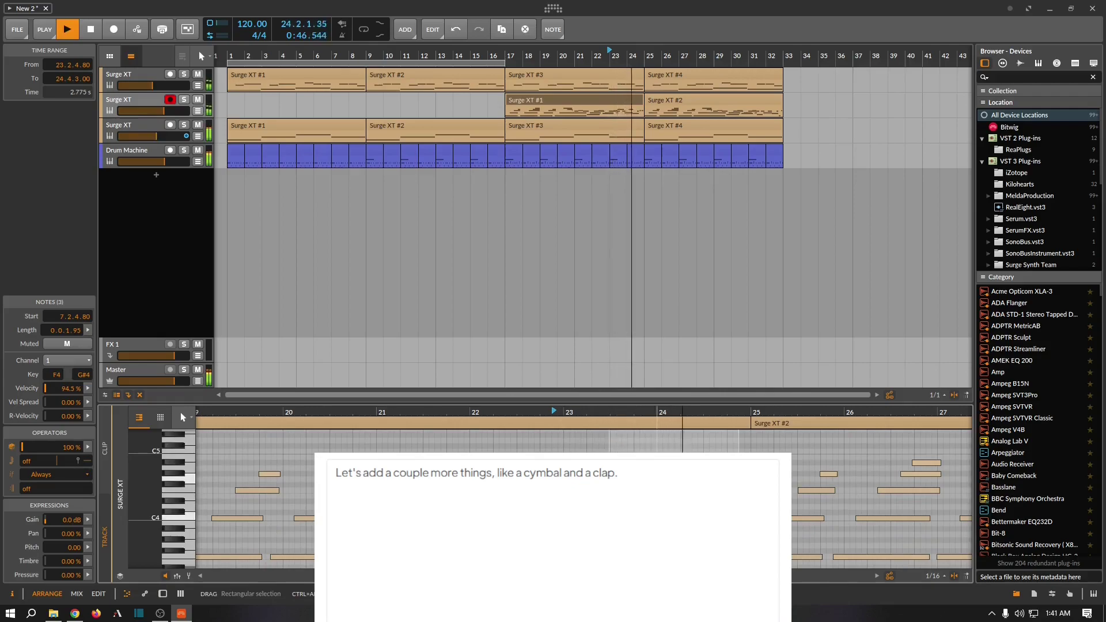
key("space")
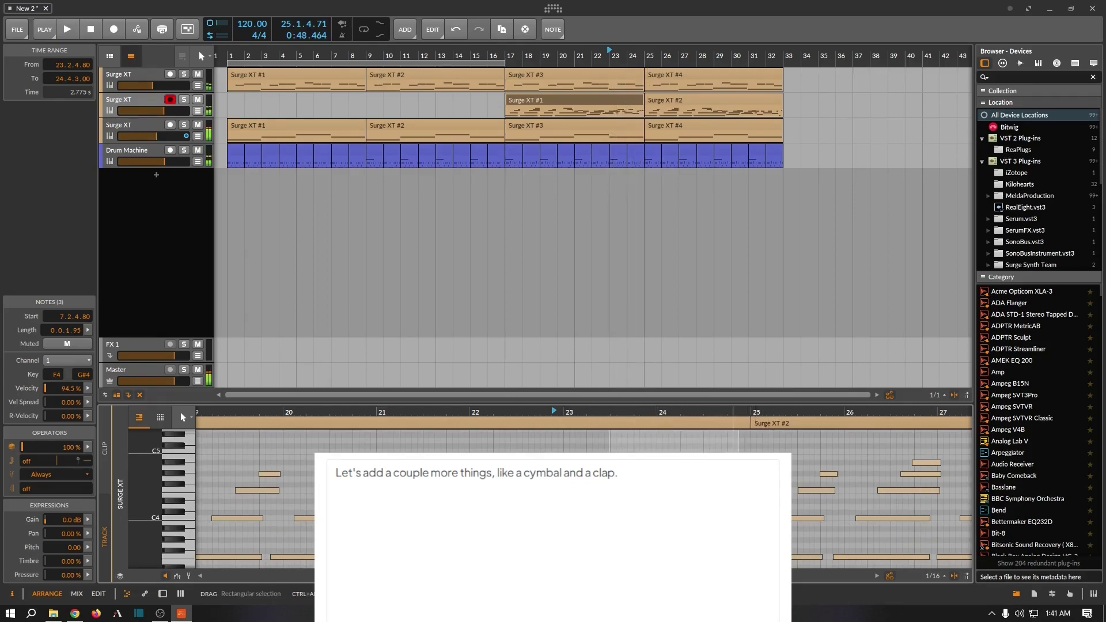
Lower the short lead note at 24.4.3 to D#4 and replay the clip from just before bar 23.
left_click(733, 490)
left_click_drag(745, 490, 744, 502)
key("space")
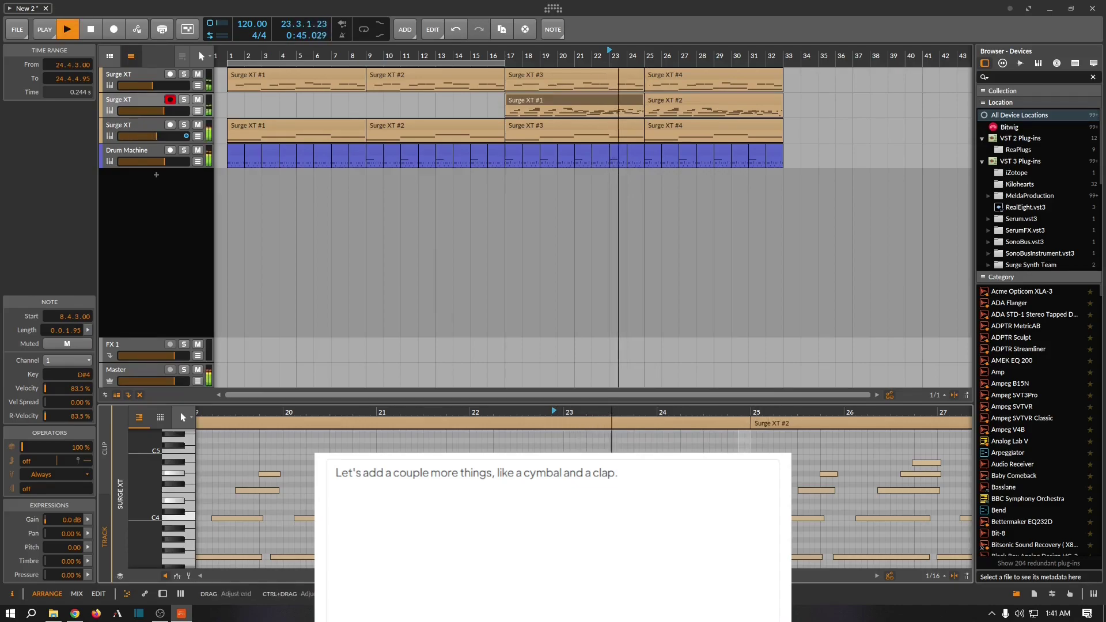
left_click(562, 108)
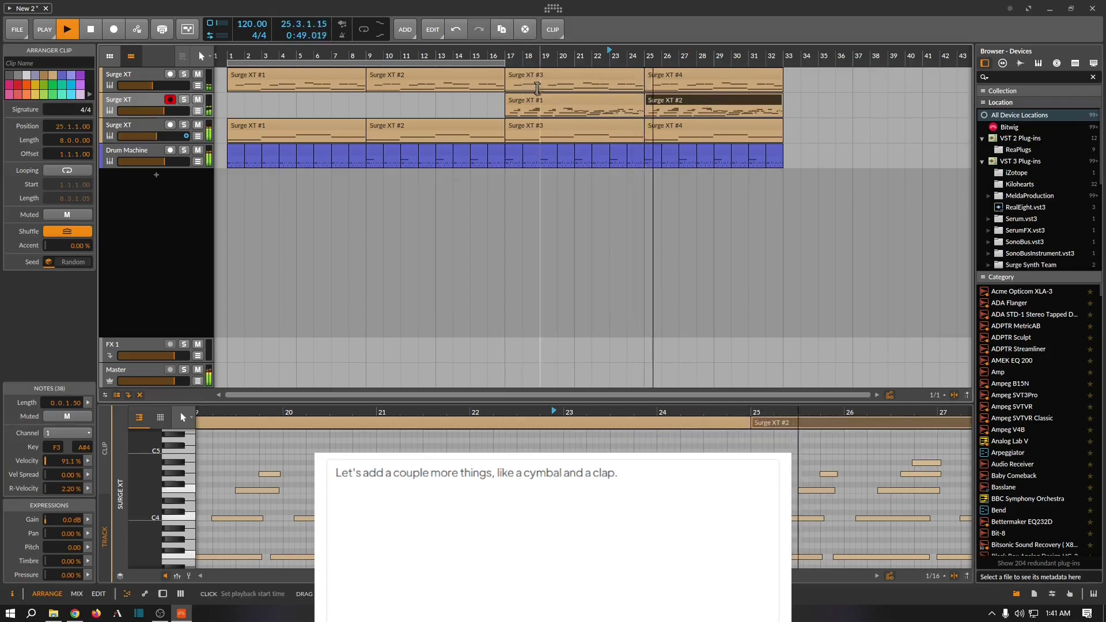
Duplicate the lead Surge XT track and lower the copy's volume to about -7.7 dB.
left_click(146, 102)
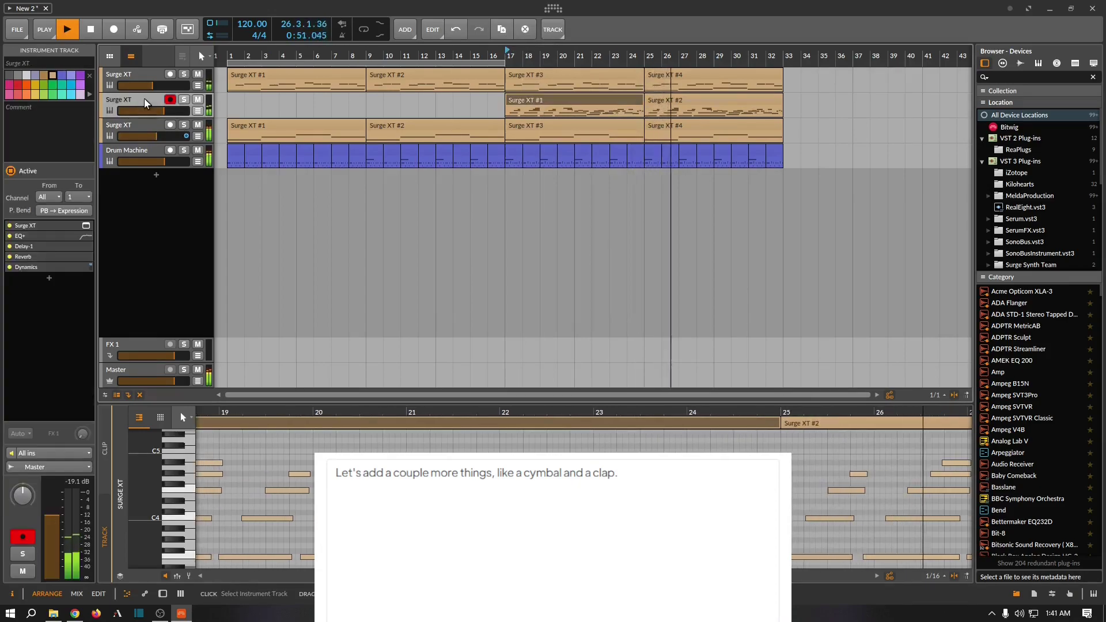
right_click(145, 102)
left_click(248, 212)
left_click_drag(155, 135, 159, 135)
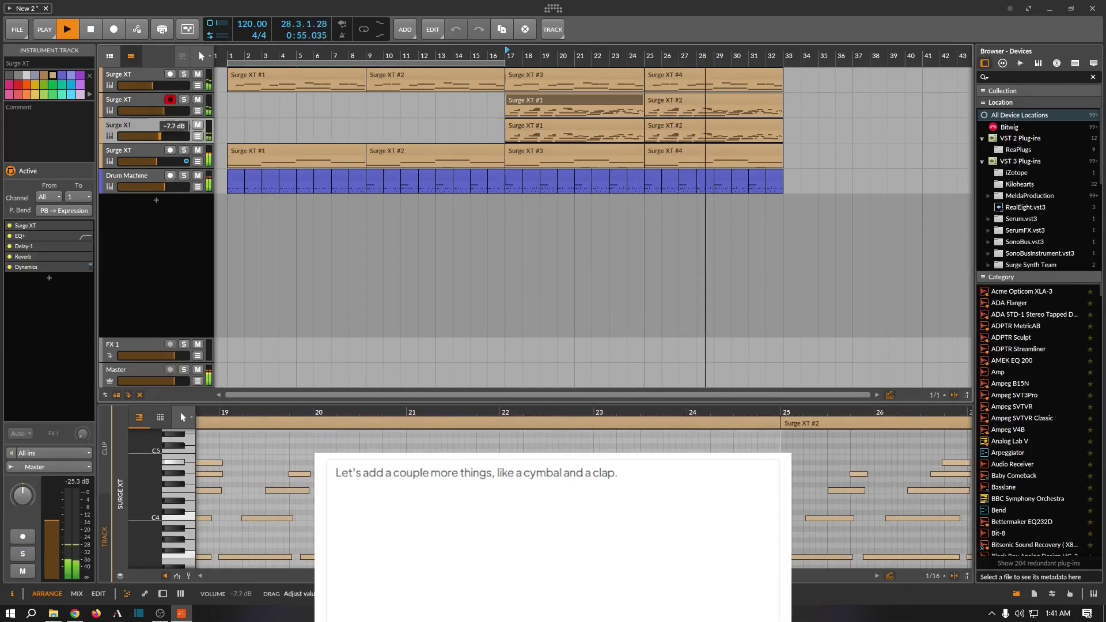
Insert Bitwig's Rotary effect after Dynamics in the duplicated lead track's device chain while replaying from bar 17.
left_click(163, 594)
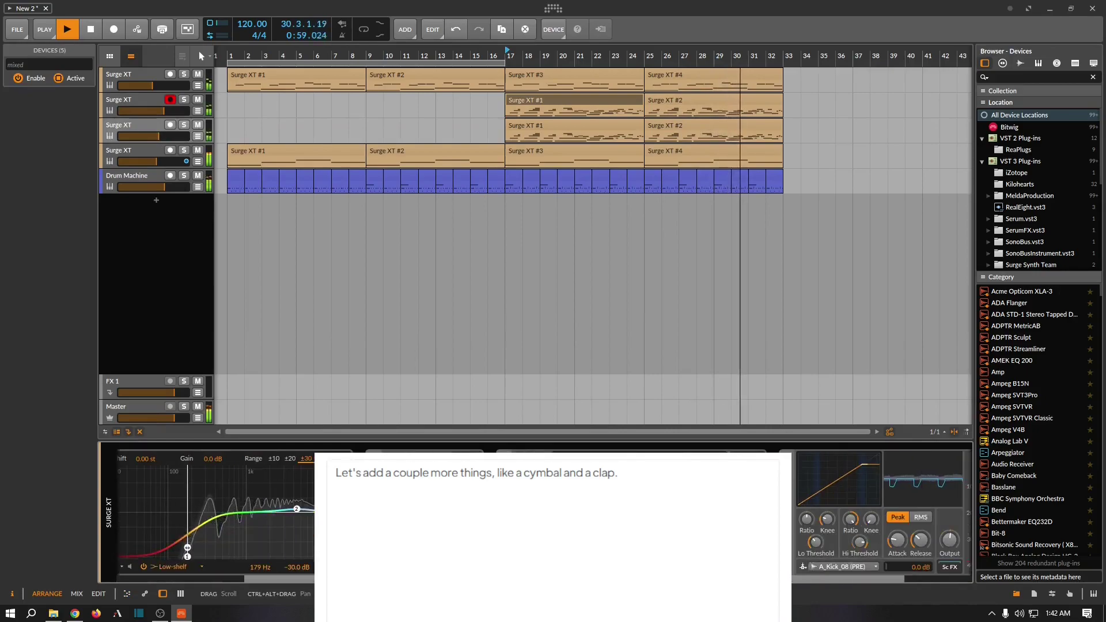
left_click_drag(574, 579, 643, 579)
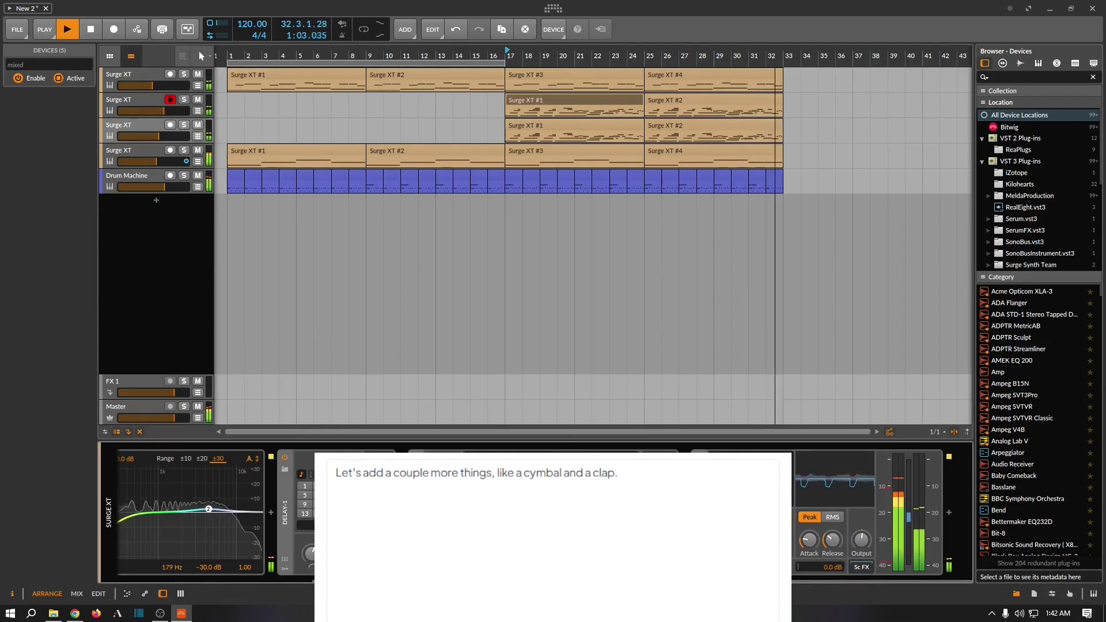
key("space")
key("space")
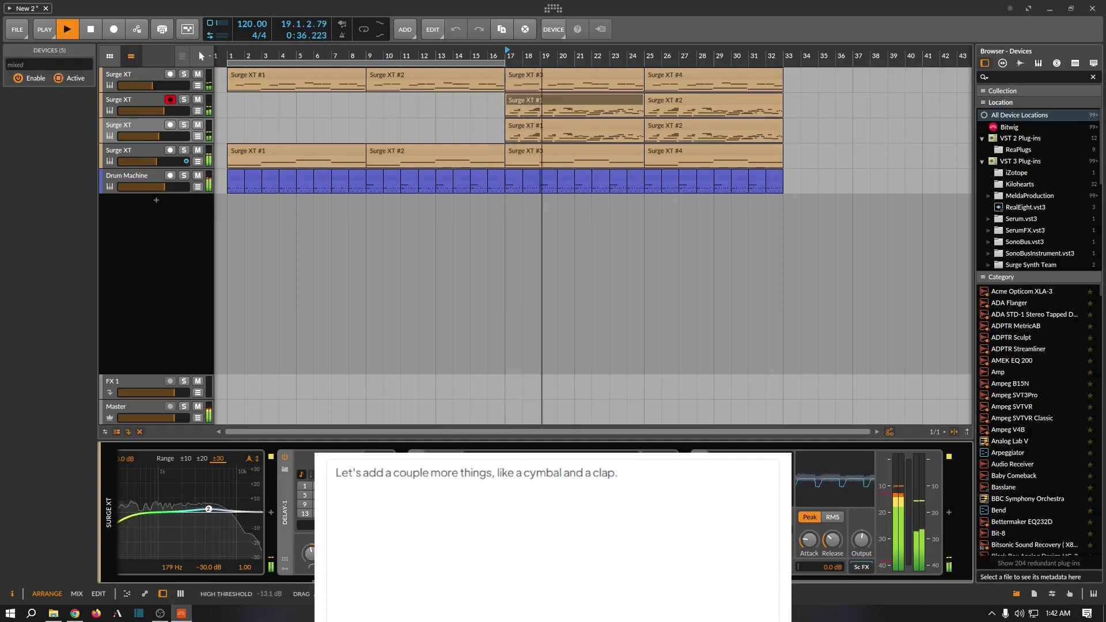
left_click(949, 512)
left_click(853, 233)
scroll(1010, 330, "down", 5)
scroll(1011, 330, "down", 6)
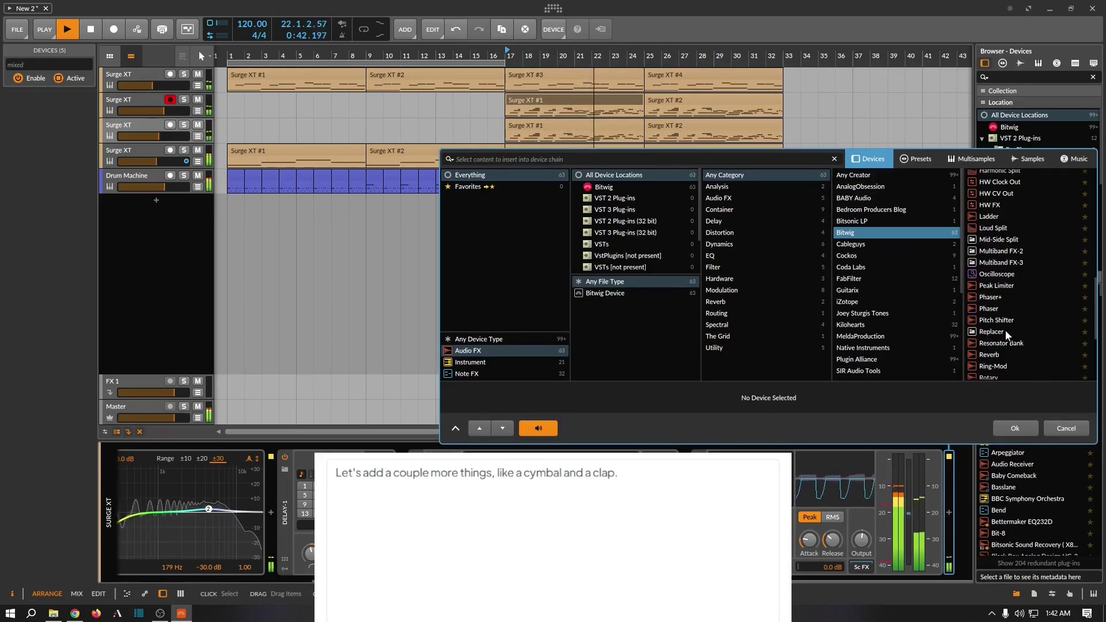
left_click(992, 294)
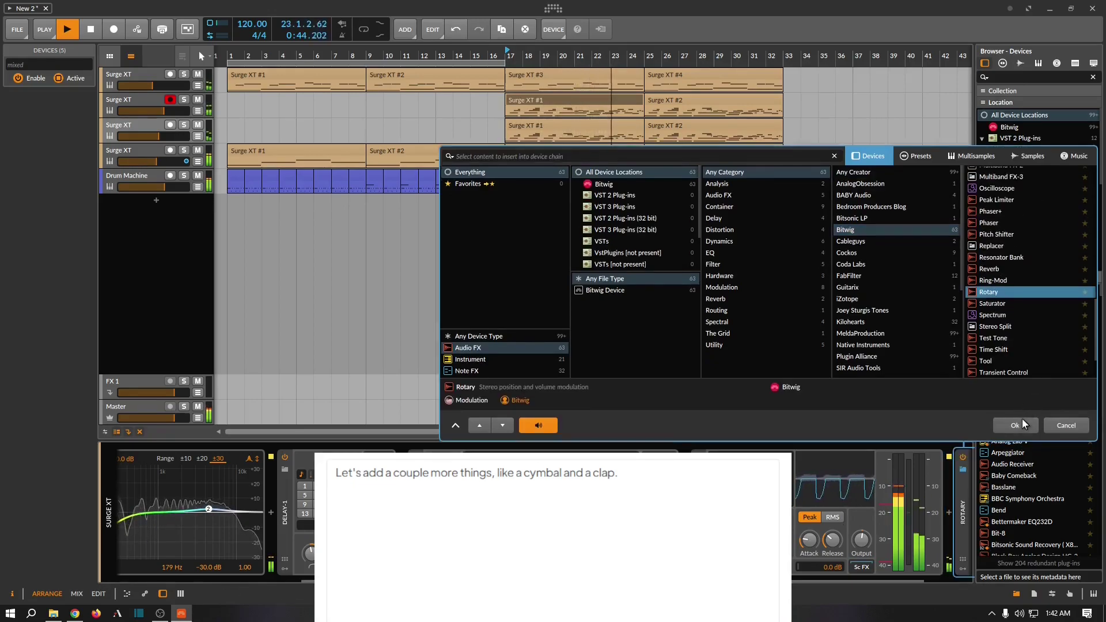
left_click(1015, 428)
left_click(938, 580)
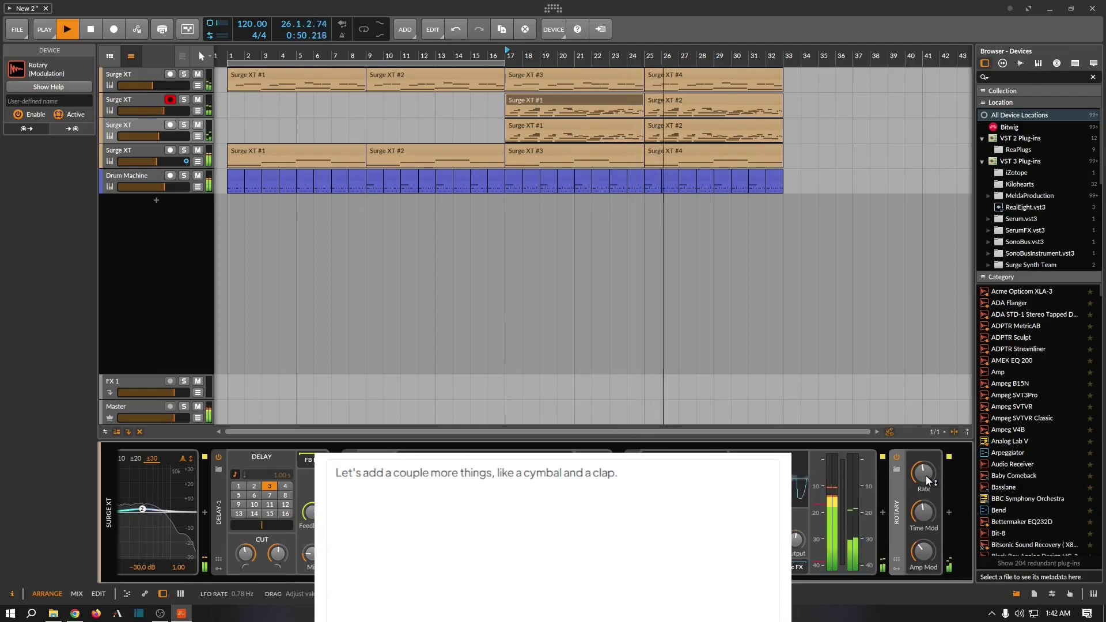
Set the duplicated lead's Reverb time to 1.55 s and its Mix to 60% while replaying from bar 17.
scroll(833, 521, "up", 10)
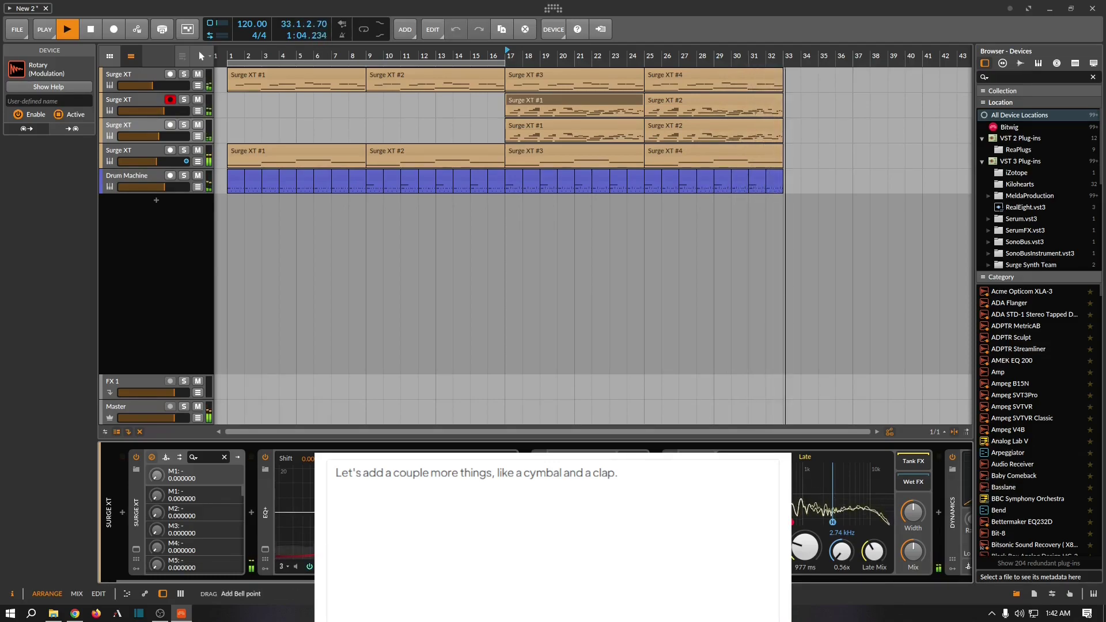
key("space")
key("space")
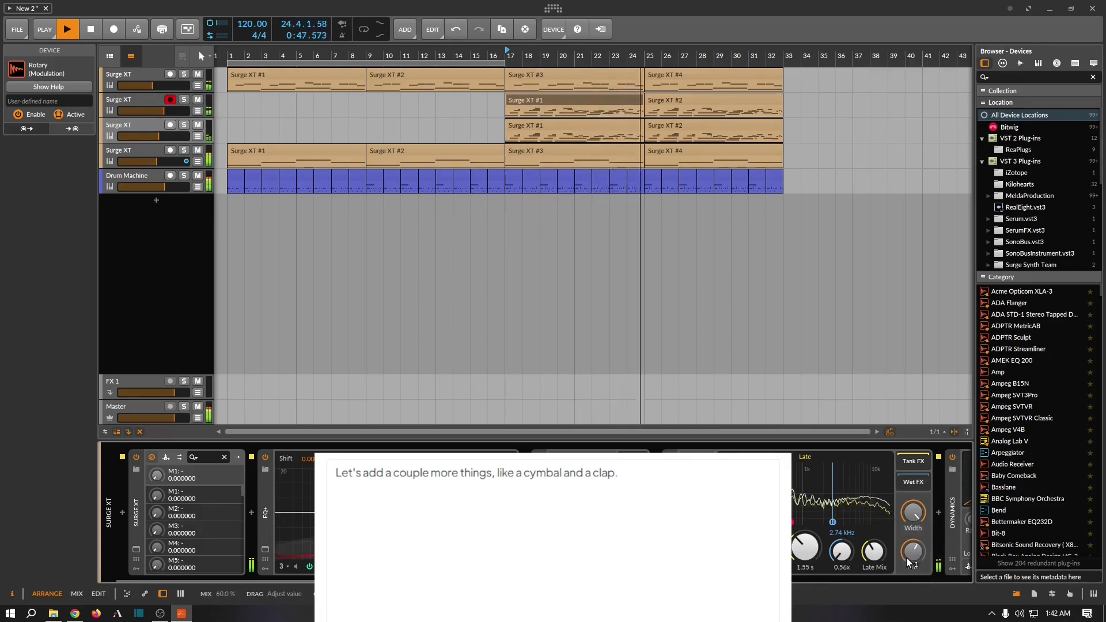
Lower the original lead track's volume to -7.9 dB, disarm its recording, and select the duplicated track.
left_click_drag(164, 110, 160, 110)
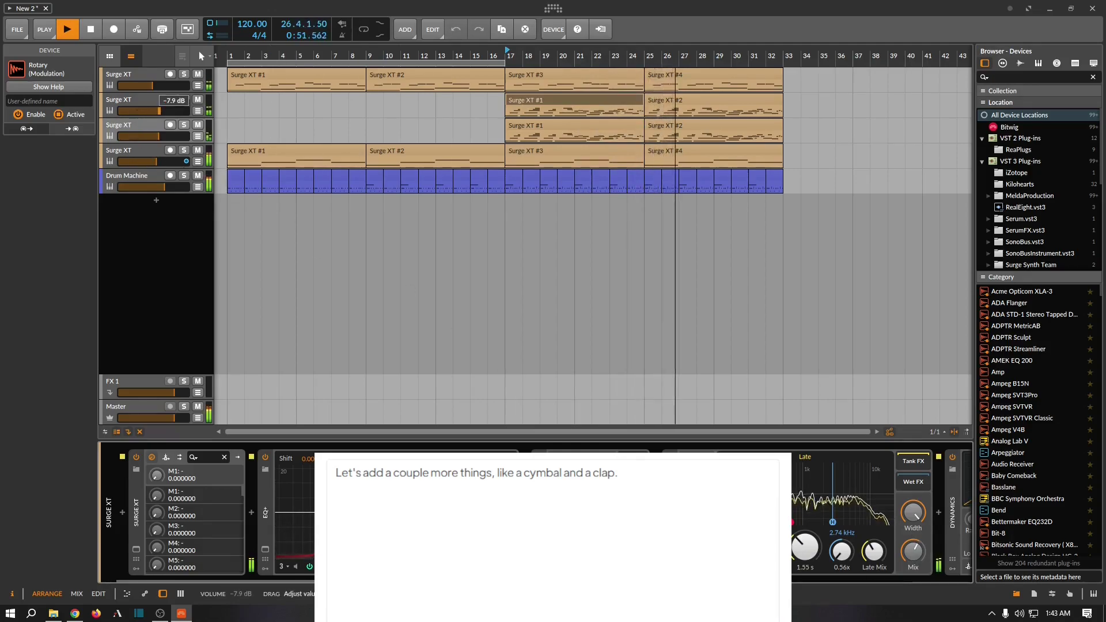
left_click(157, 127)
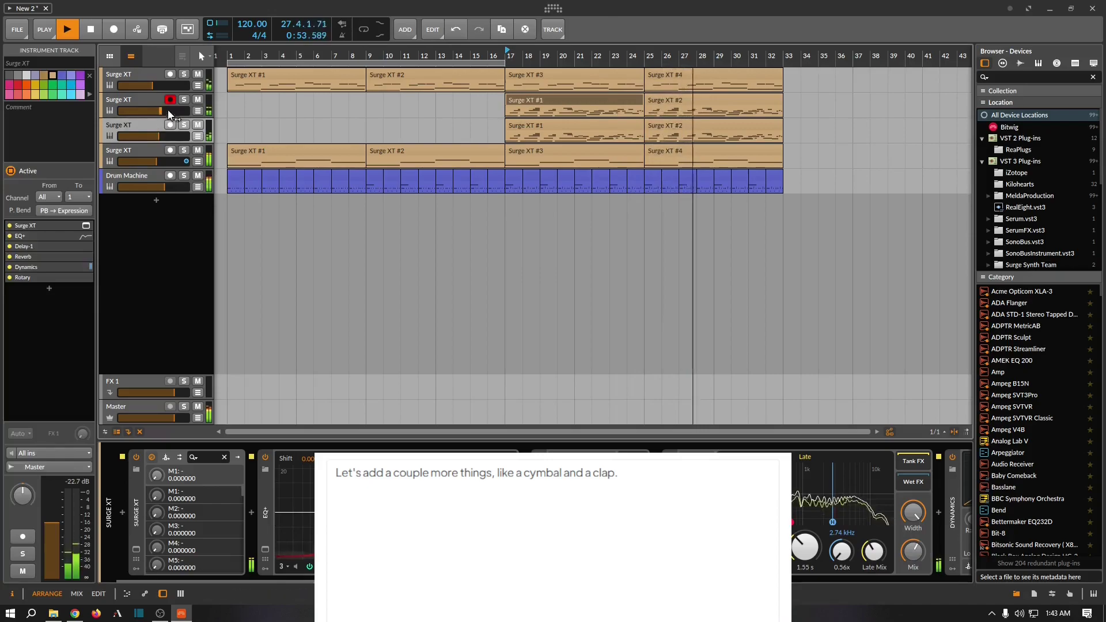
Return to bar 1, play the full beat, and bring up the Drum Machine track's devices.
left_click(94, 29)
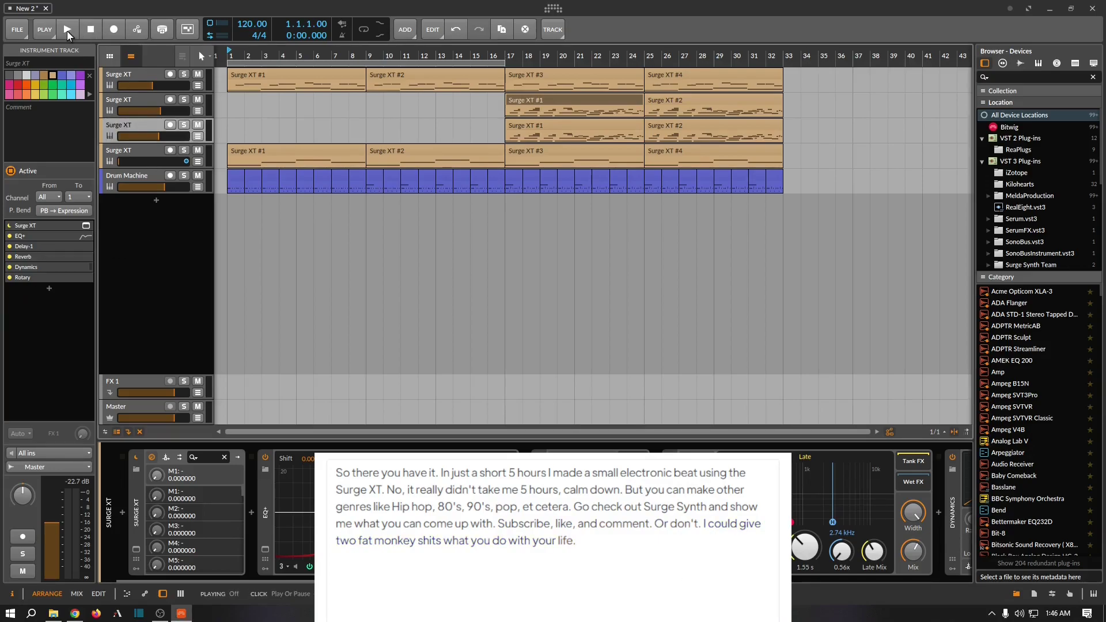
left_click(67, 30)
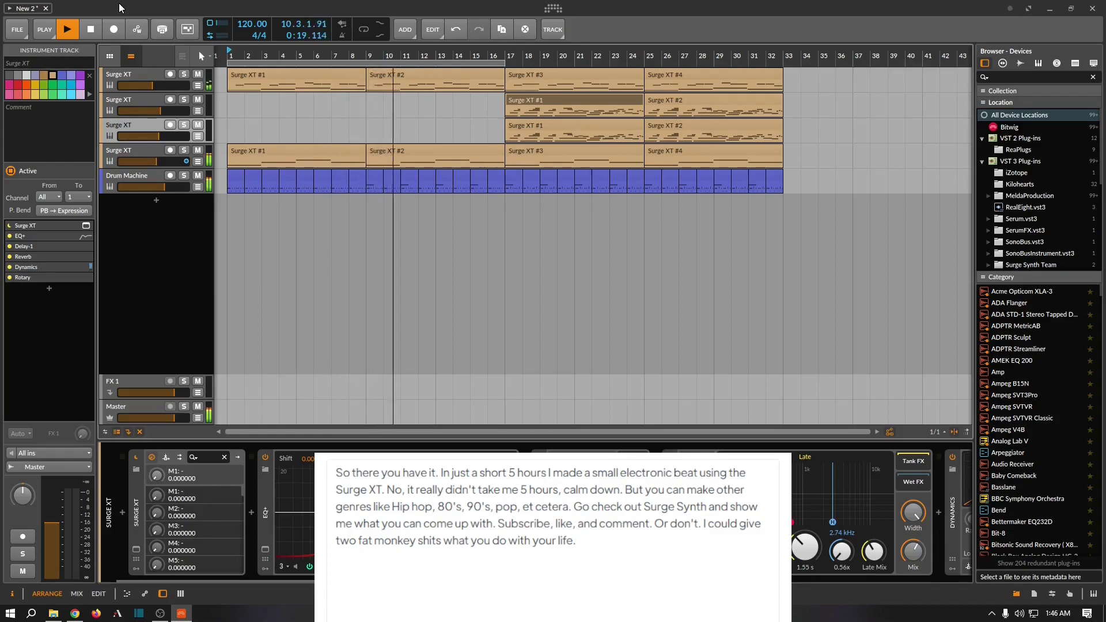
left_click(146, 171)
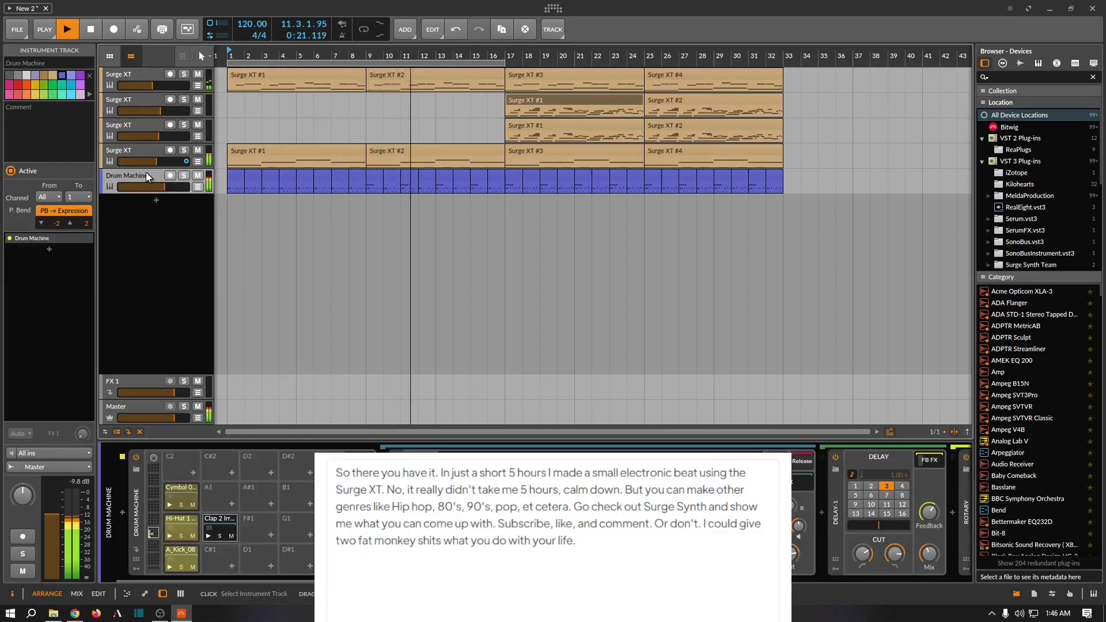